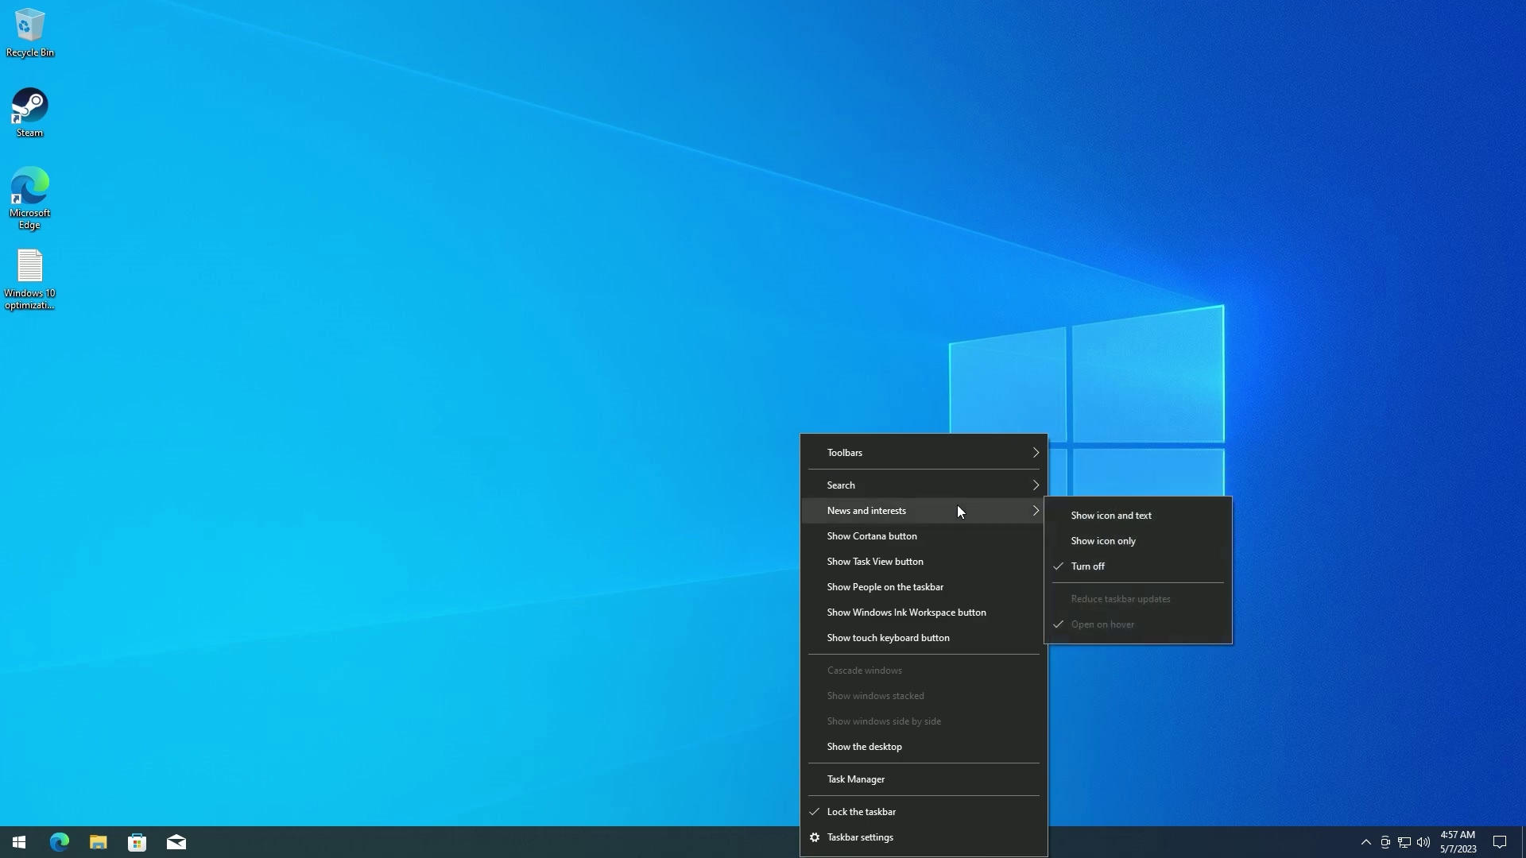
# - Turn off News and interests and unpin Mail and Microsoft Store from the taskbar
pyautogui.click(1304, 784)
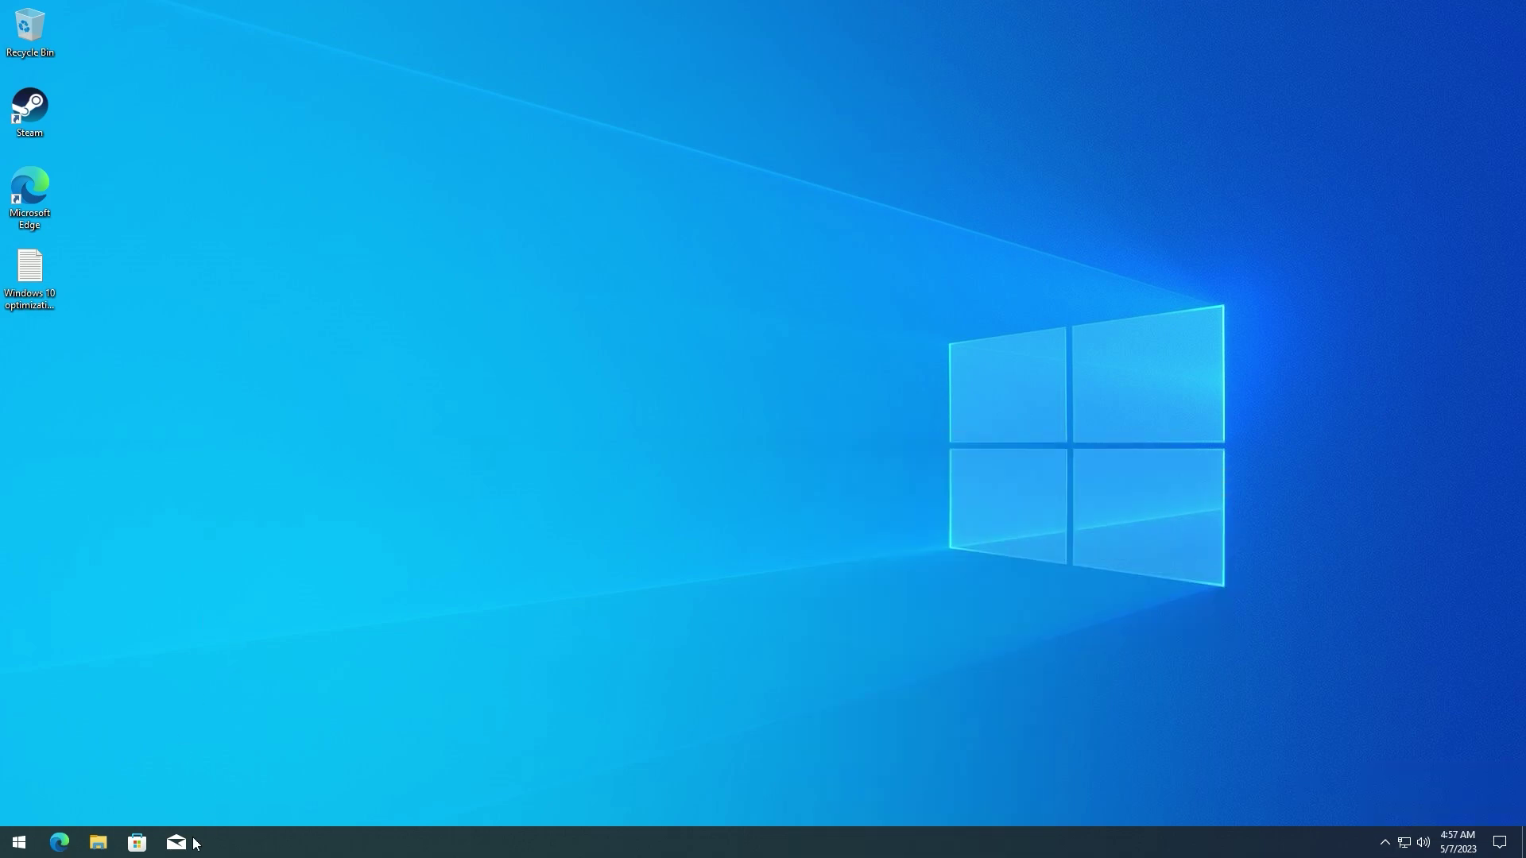
pyautogui.rightClick(177, 842)
pyautogui.click(174, 808)
pyautogui.rightClick(136, 842)
pyautogui.click(136, 808)
# - In the Start menu's Play folder, uninstall Calculator and Messenger
pyautogui.press('super')
pyautogui.click(464, 691)
pyautogui.rightClick(468, 729)
pyautogui.click(493, 717)
pyautogui.rightClick(384, 731)
pyautogui.click(389, 718)
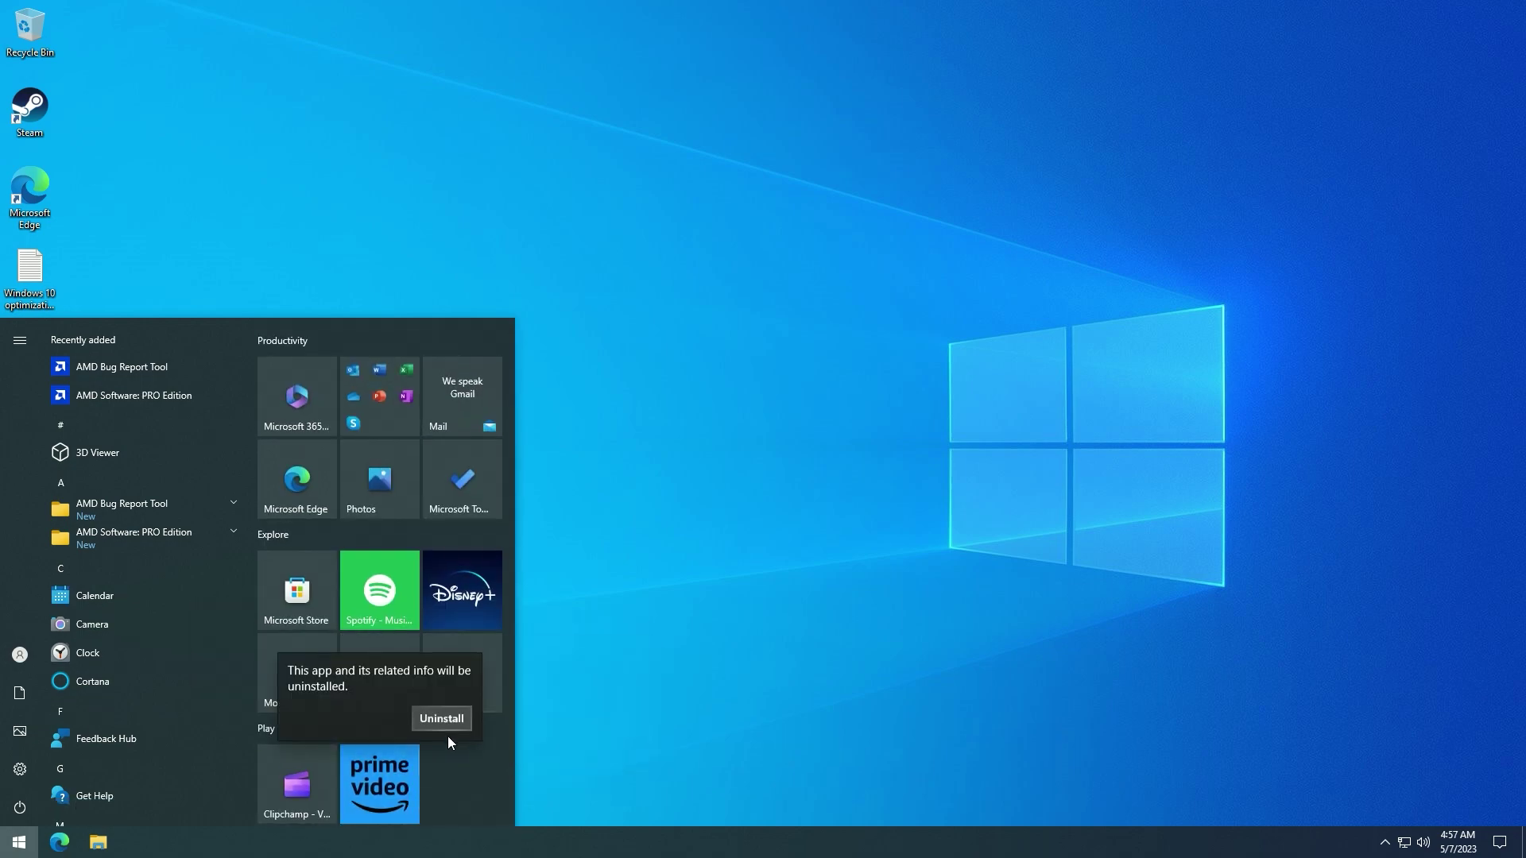
pyautogui.click(442, 718)
# - Uninstall Prime Video and Solitaire, and unpin Disney+ from Start
pyautogui.rightClick(345, 774)
pyautogui.click(351, 763)
pyautogui.rightClick(393, 693)
pyautogui.click(441, 743)
pyautogui.click(364, 617)
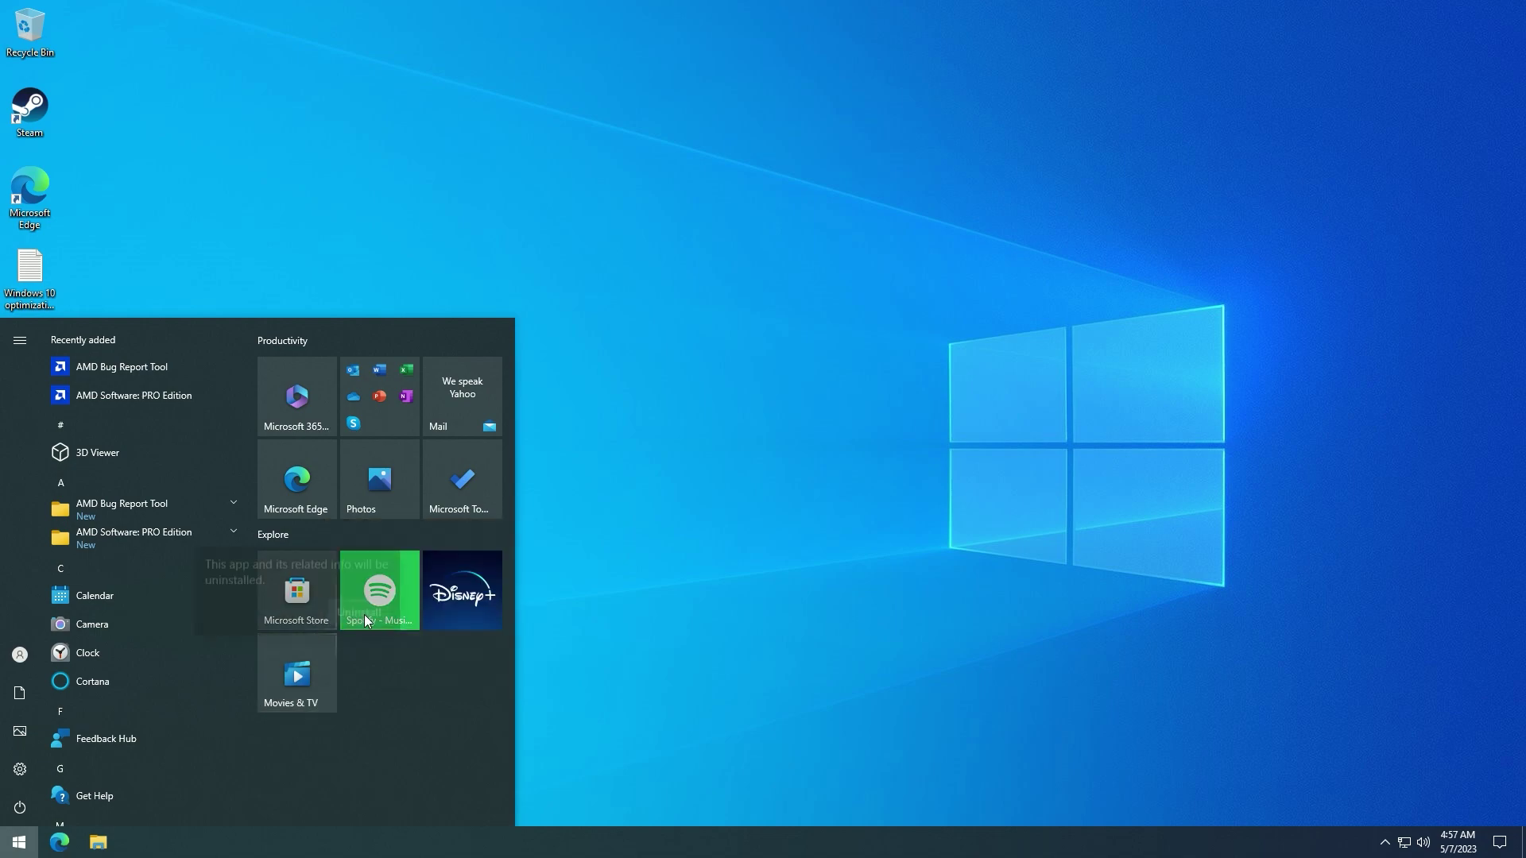
pyautogui.rightClick(452, 607)
pyautogui.click(485, 621)
# - Uninstall To Do and Mail, and unpin Photos and Microsoft Edge from Start
pyautogui.rightClick(436, 497)
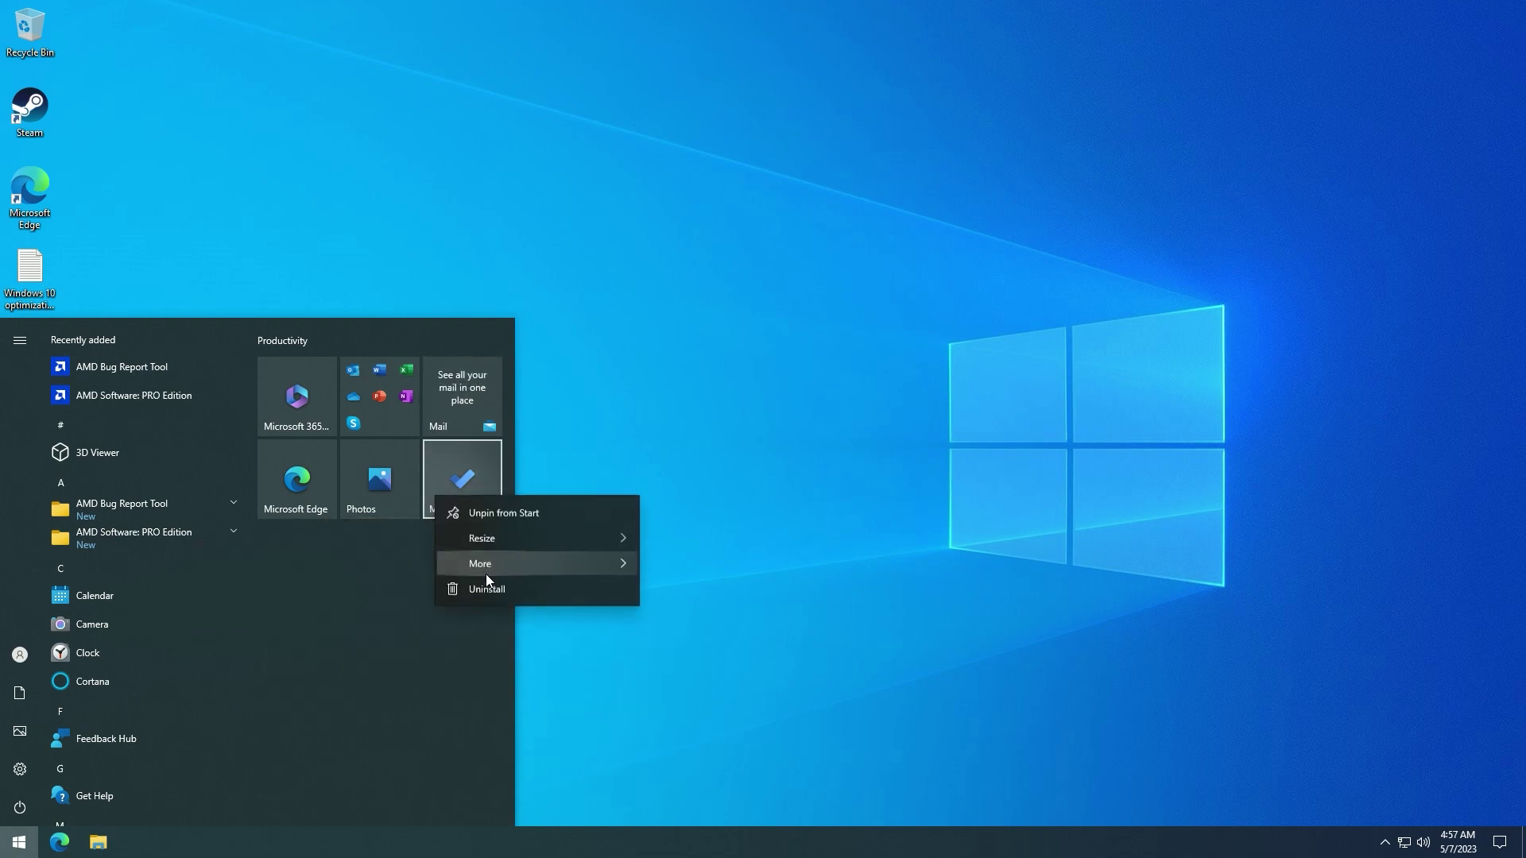
pyautogui.click(486, 588)
pyautogui.click(524, 413)
pyautogui.rightClick(376, 488)
pyautogui.click(421, 499)
pyautogui.rightClick(333, 479)
pyautogui.click(382, 491)
pyautogui.rightClick(455, 419)
pyautogui.click(486, 512)
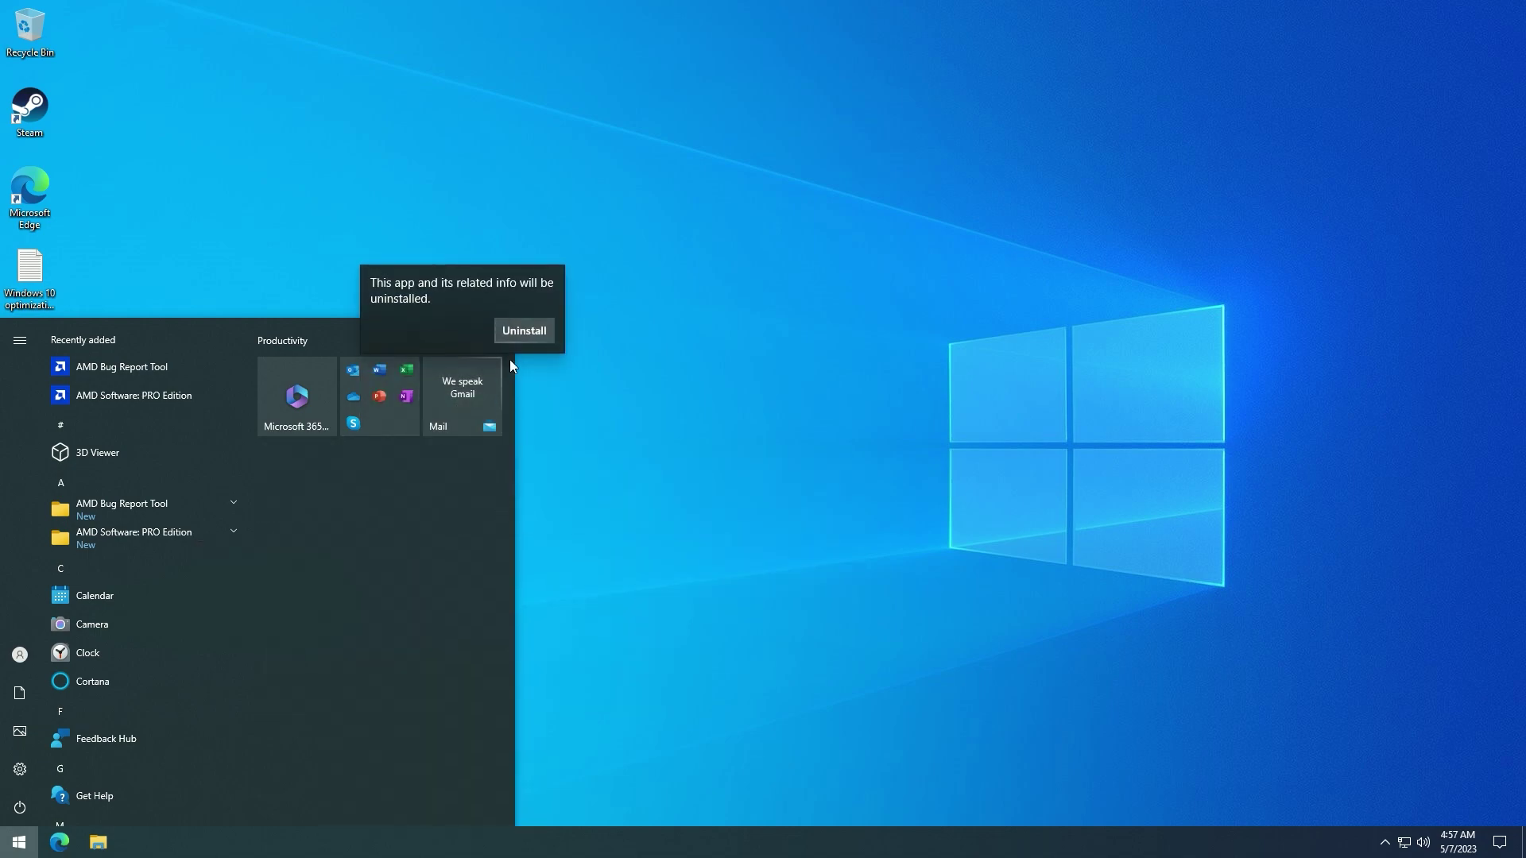
pyautogui.click(524, 330)
# - In the Office folder, uninstall Skype and OneNote and unpin PowerPoint
pyautogui.click(389, 414)
pyautogui.rightClick(306, 683)
pyautogui.click(342, 763)
pyautogui.click(362, 605)
pyautogui.rightClick(460, 592)
pyautogui.click(474, 561)
pyautogui.click(525, 524)
pyautogui.rightClick(401, 590)
pyautogui.click(441, 600)
# - Uninstall OneDrive from the installed programs list, approving the permission prompt
pyautogui.rightClick(317, 596)
pyautogui.click(361, 690)
pyautogui.click(715, 405)
pyautogui.click(577, 305)
pyautogui.click(691, 527)
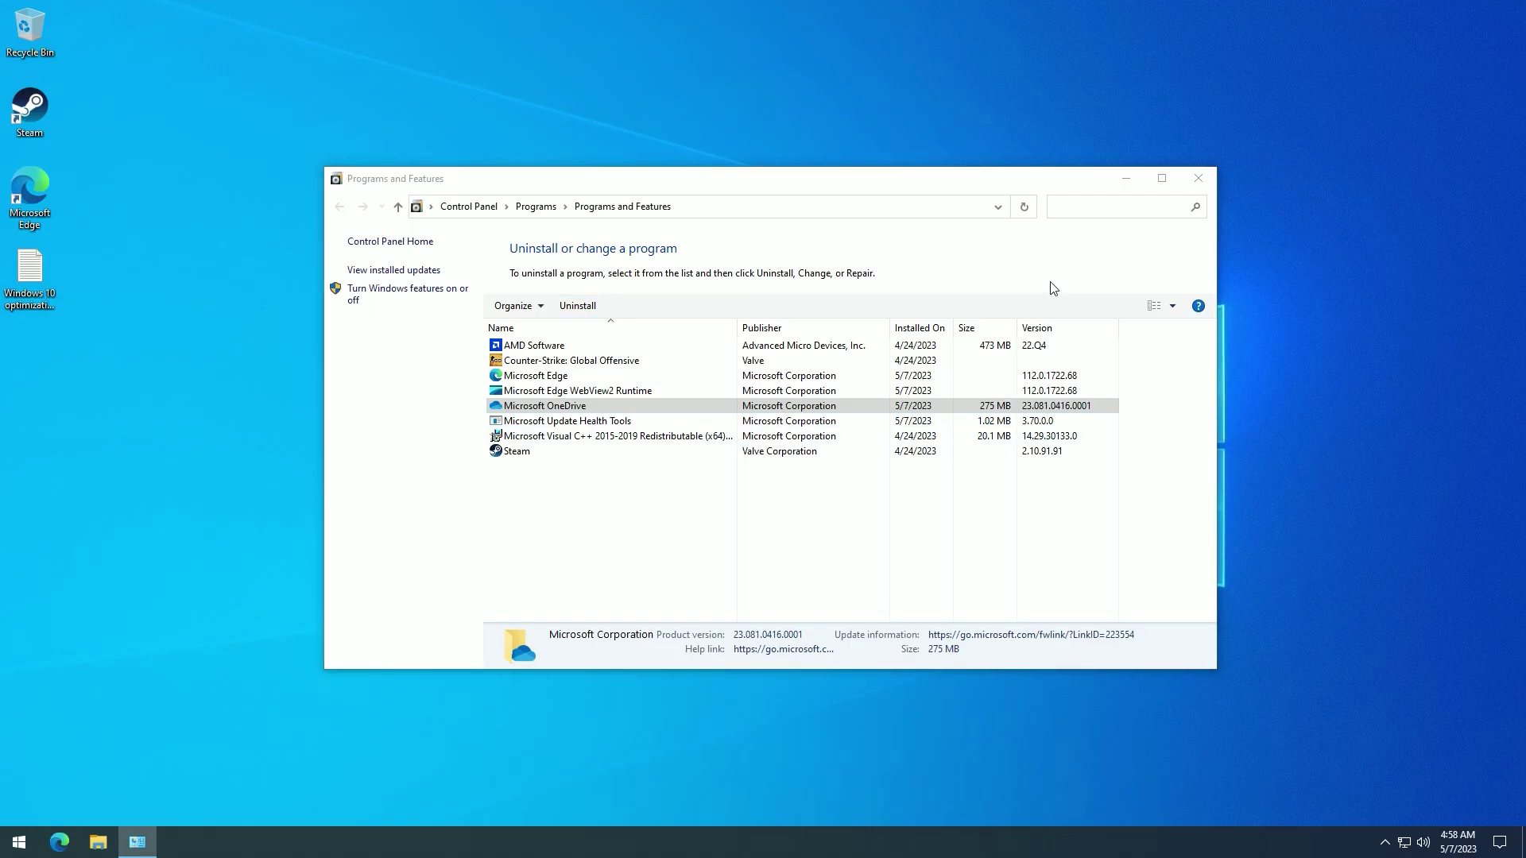
pyautogui.click(1197, 178)
# - Unpin Excel and Word from Start and uninstall Microsoft 365
pyautogui.click(19, 841)
pyautogui.rightClick(459, 537)
pyautogui.click(493, 547)
pyautogui.rightClick(381, 522)
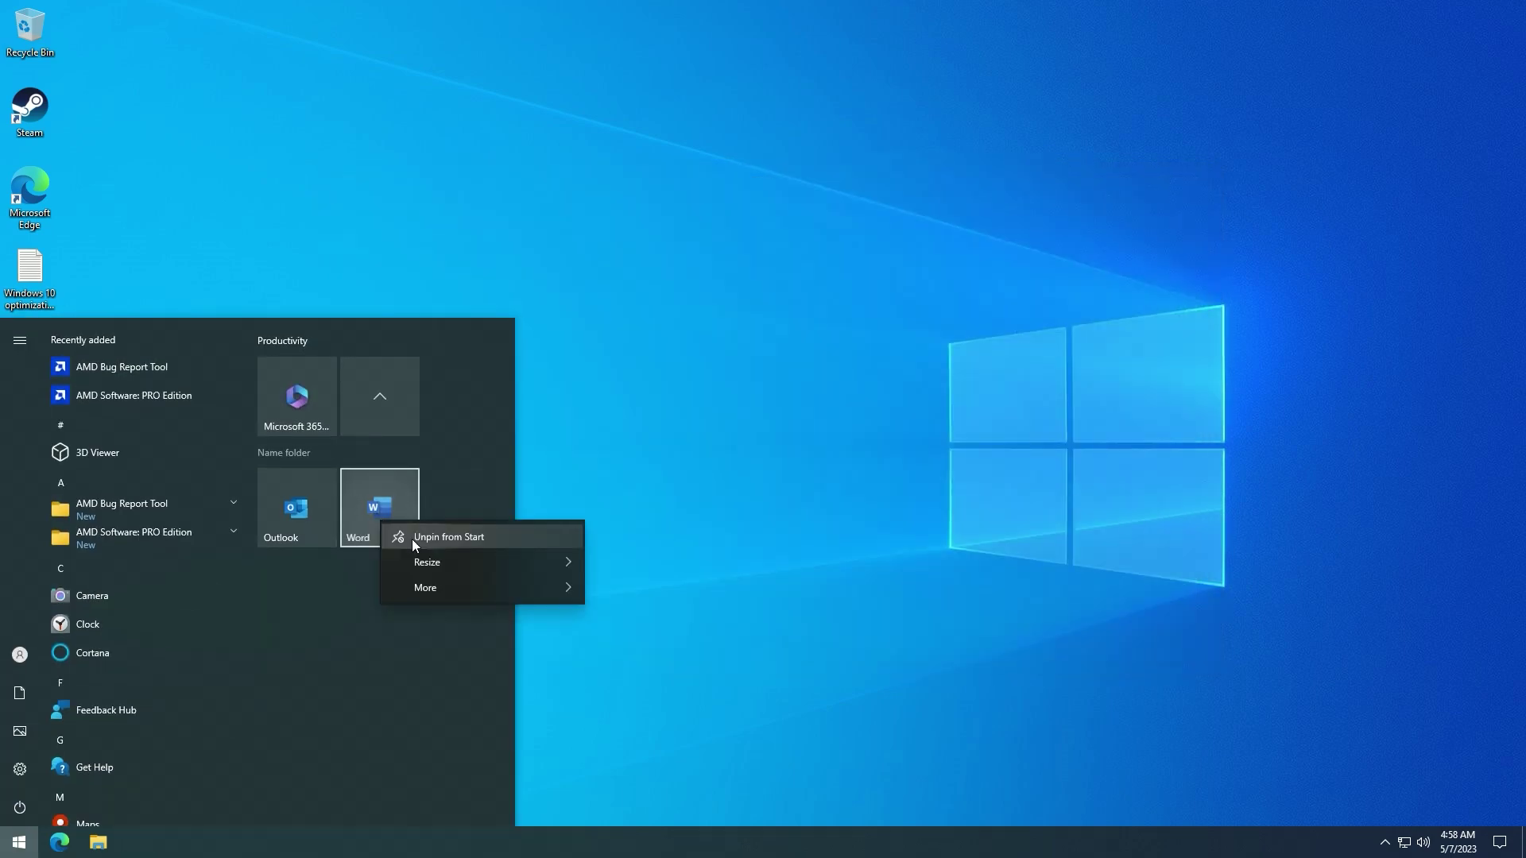
pyautogui.click(413, 537)
pyautogui.rightClick(302, 399)
pyautogui.click(345, 492)
pyautogui.click(358, 329)
pyautogui.click(735, 523)
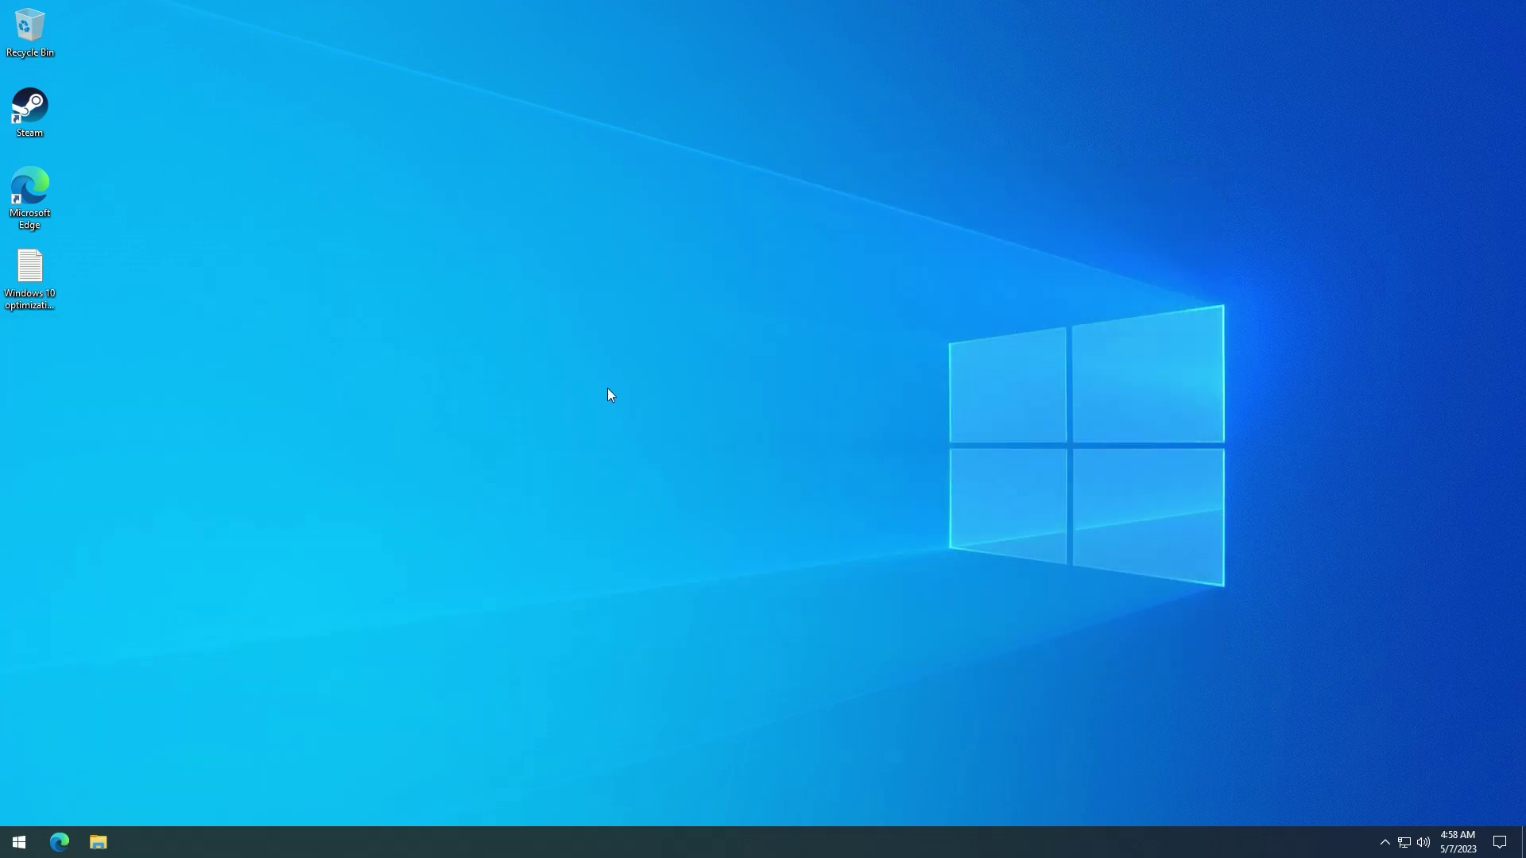
# - Open the Windows 10 optimization notes file from the desktop
pyautogui.rightClick(589, 396)
pyautogui.click(254, 389)
pyautogui.doubleClick(43, 270)
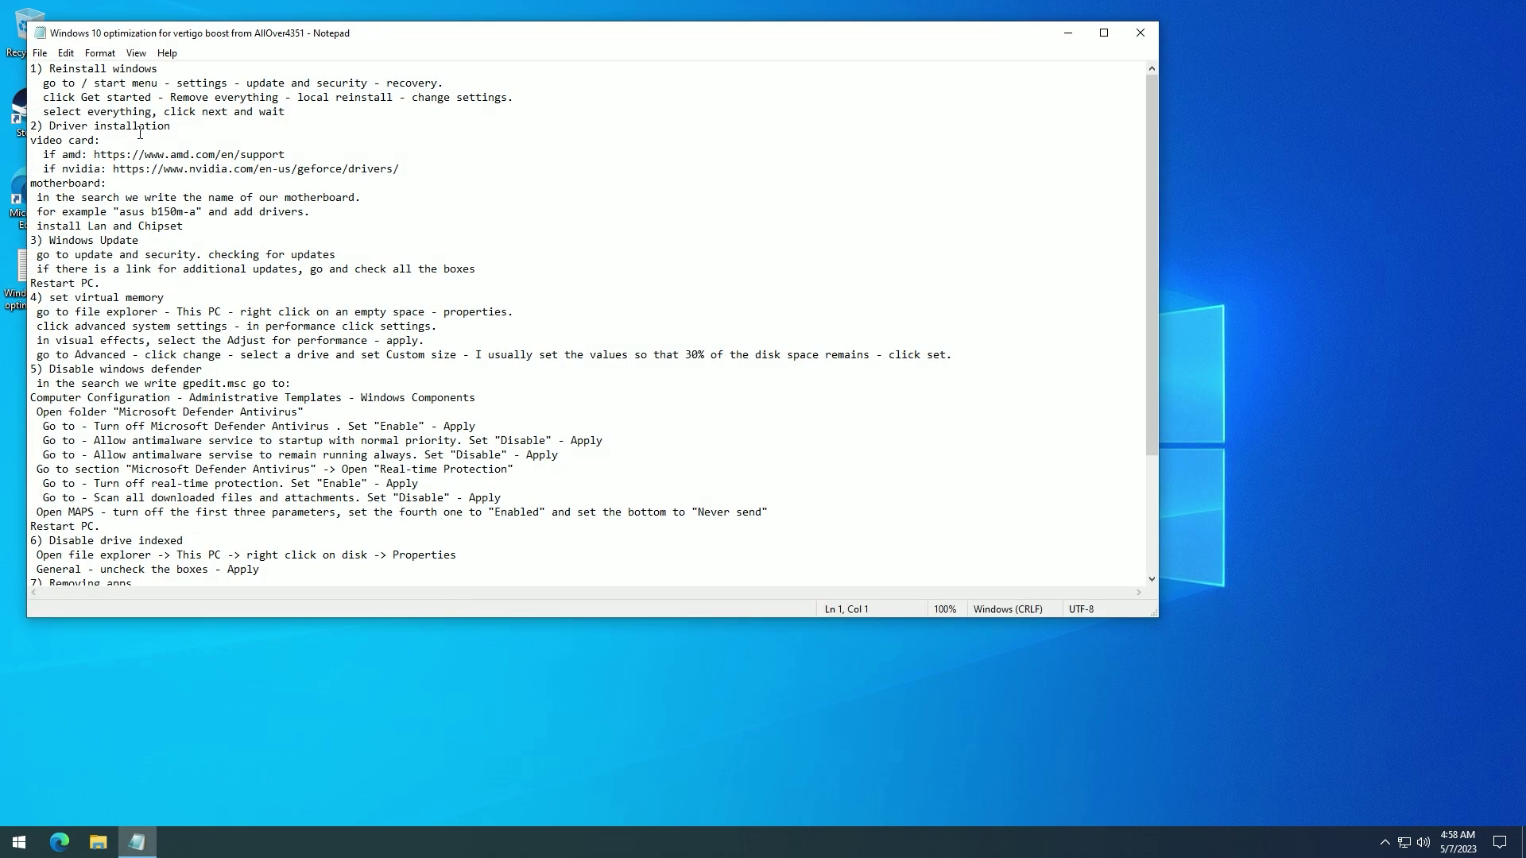
# - Go to Settings > Update & Security > Recovery to show the Reset this PC option
pyautogui.click(19, 841)
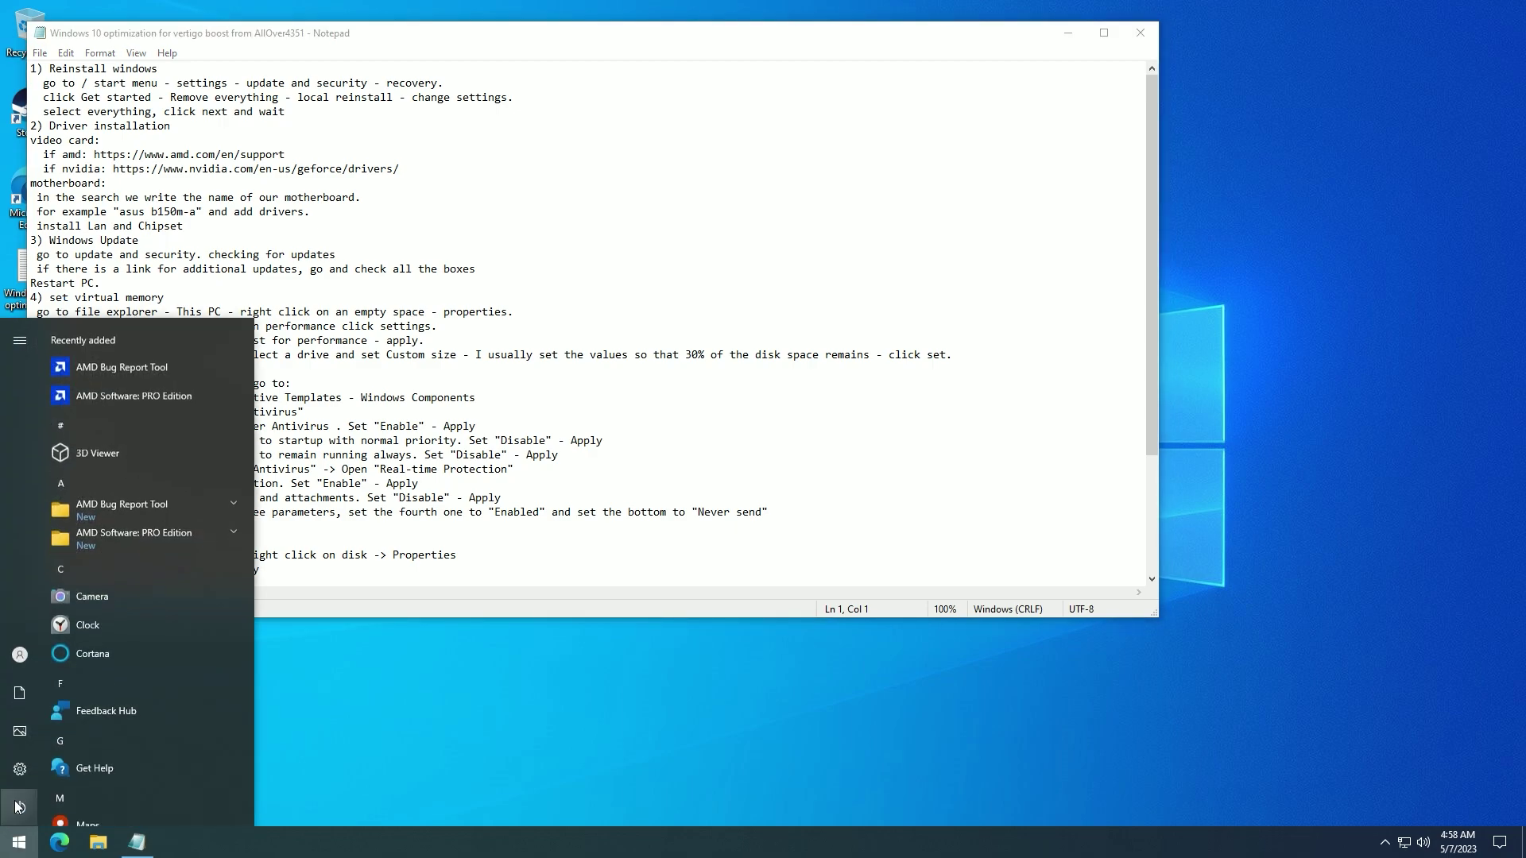
pyautogui.click(19, 769)
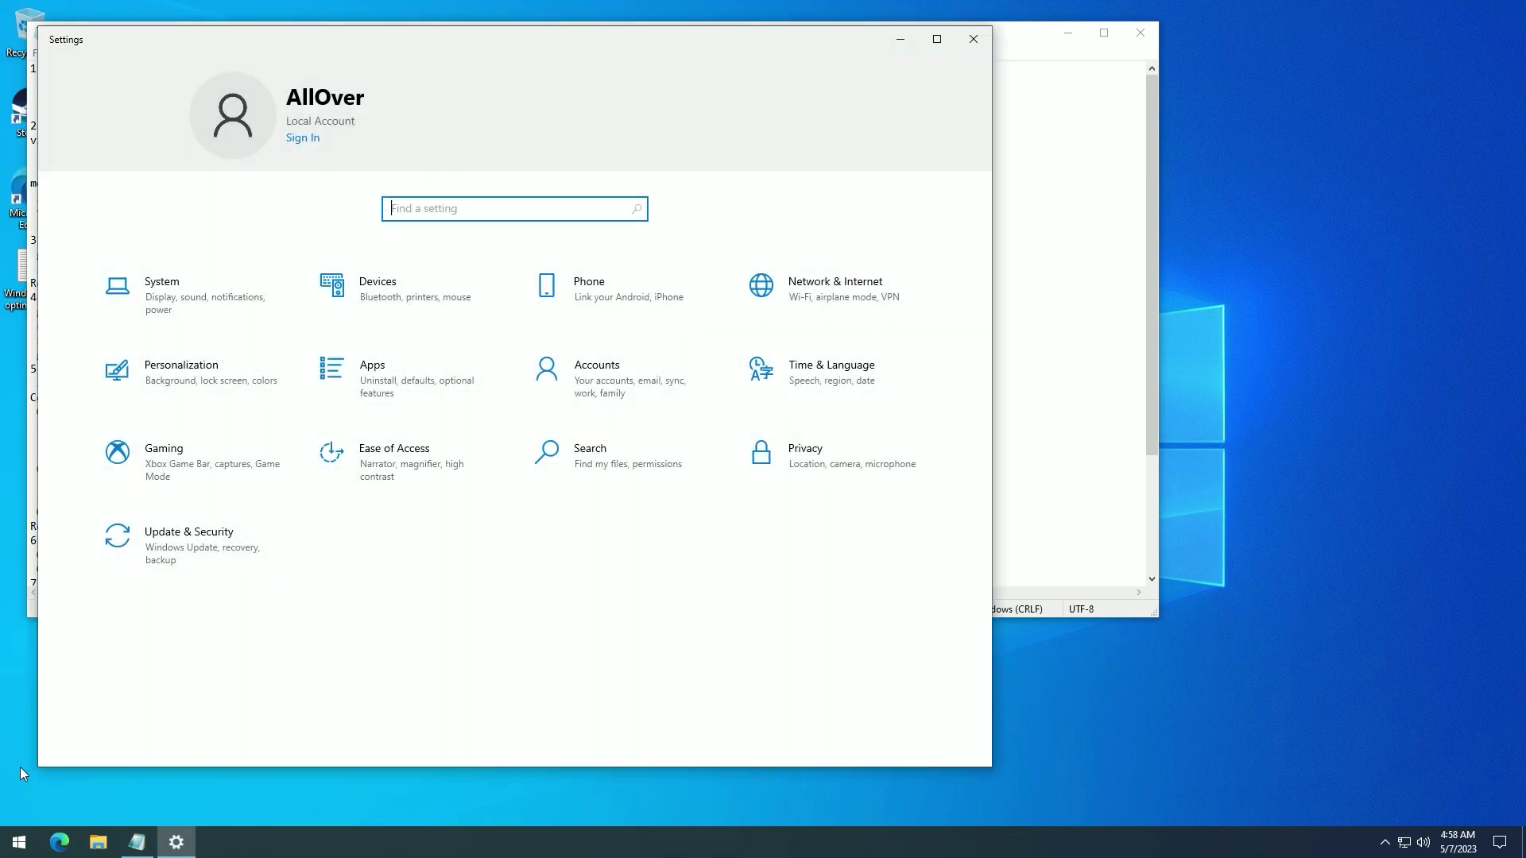
pyautogui.click(184, 565)
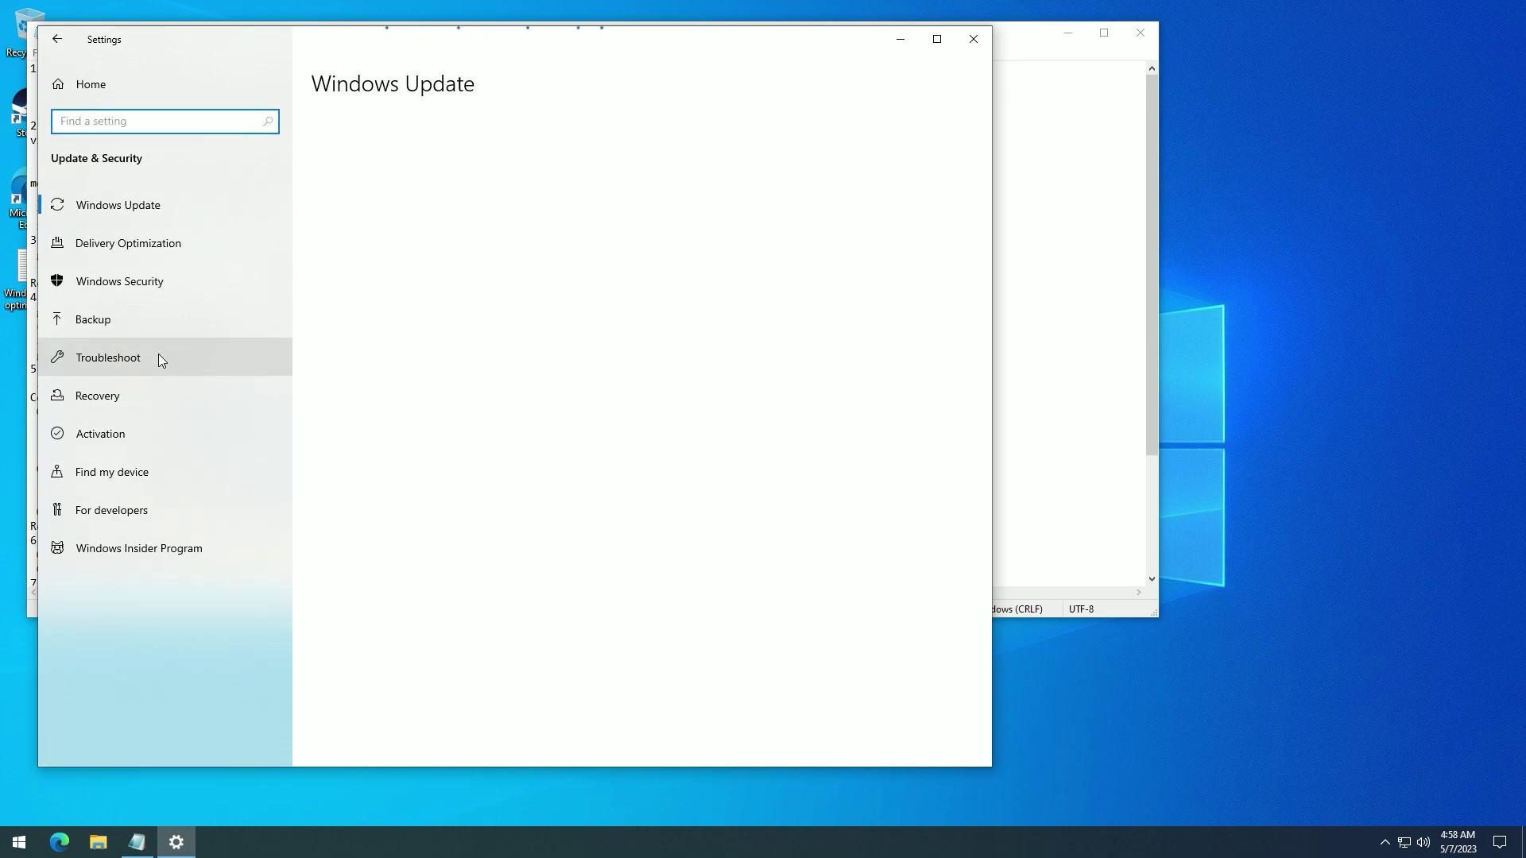
pyautogui.click(158, 393)
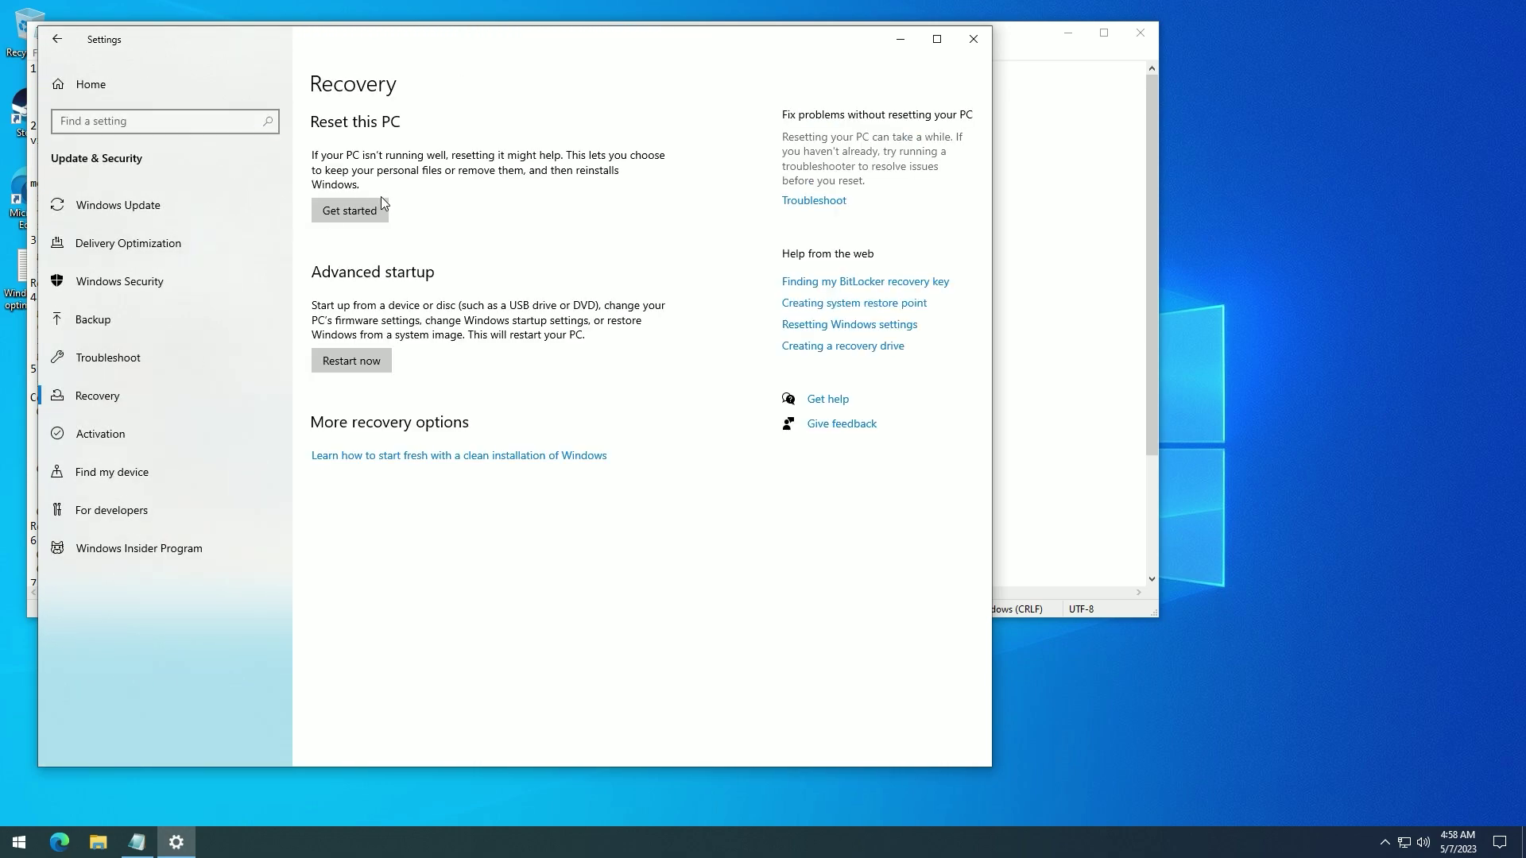
pyautogui.click(1018, 84)
pyautogui.moveTo(720, 44); pyautogui.dragTo(1523, 57)
pyautogui.click(560, 226)
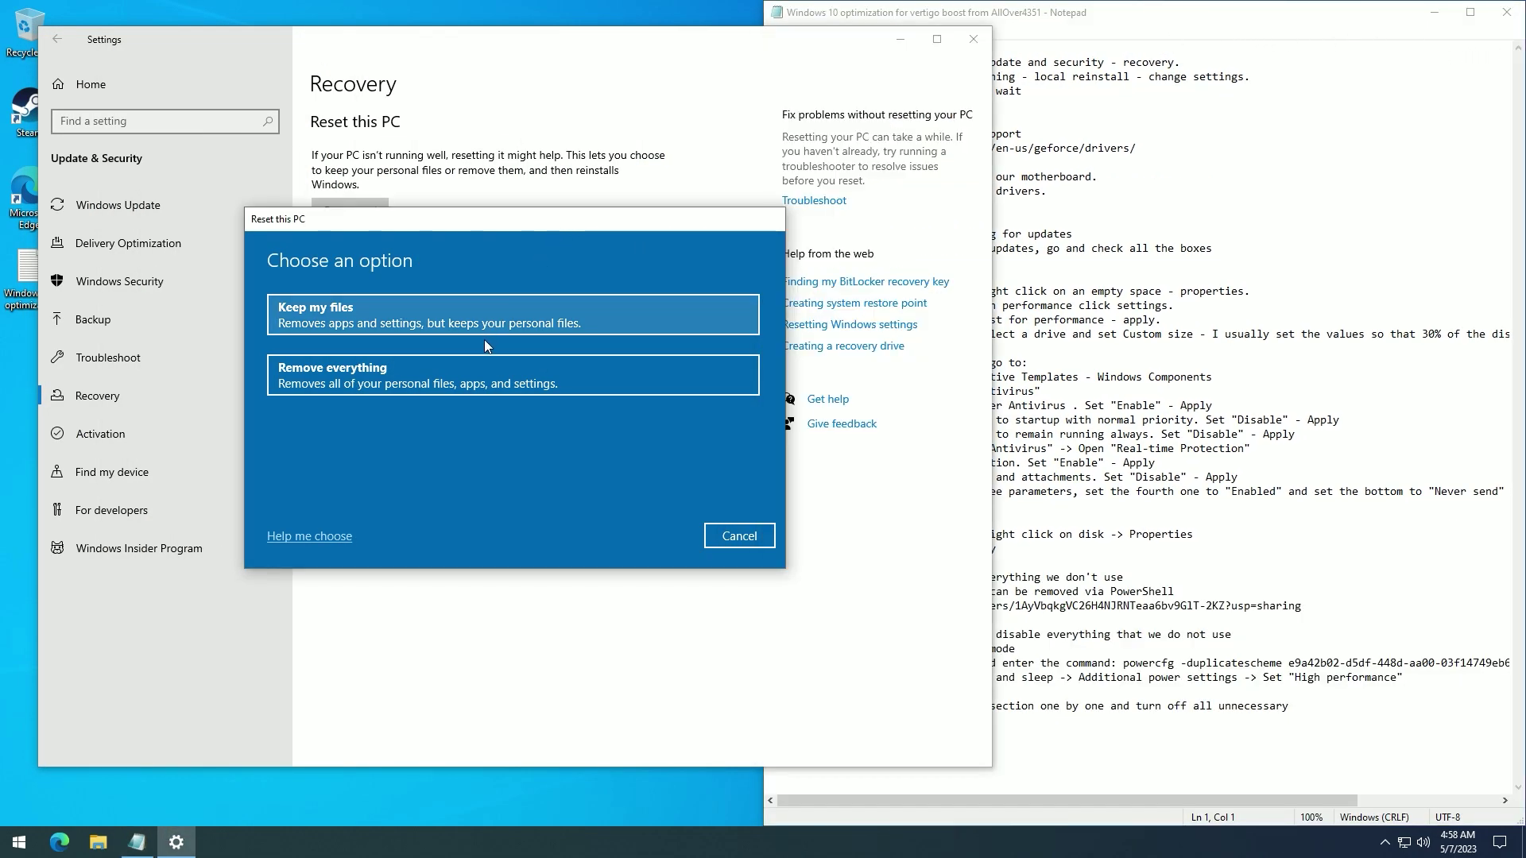
pyautogui.click(1010, 53)
pyautogui.moveTo(1033, 12); pyautogui.dragTo(1228, 38)
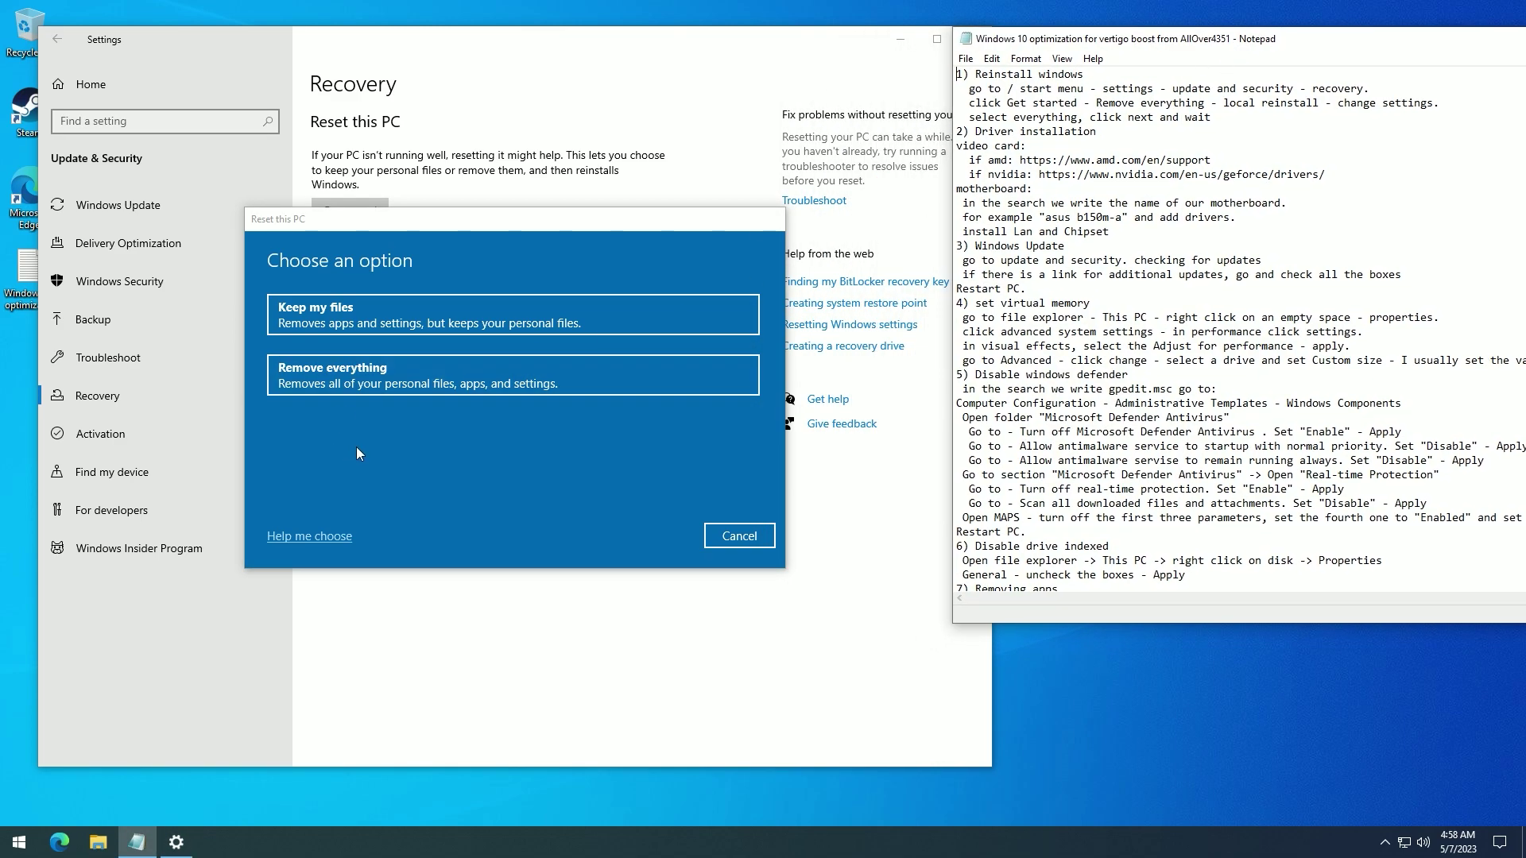
pyautogui.click(357, 390)
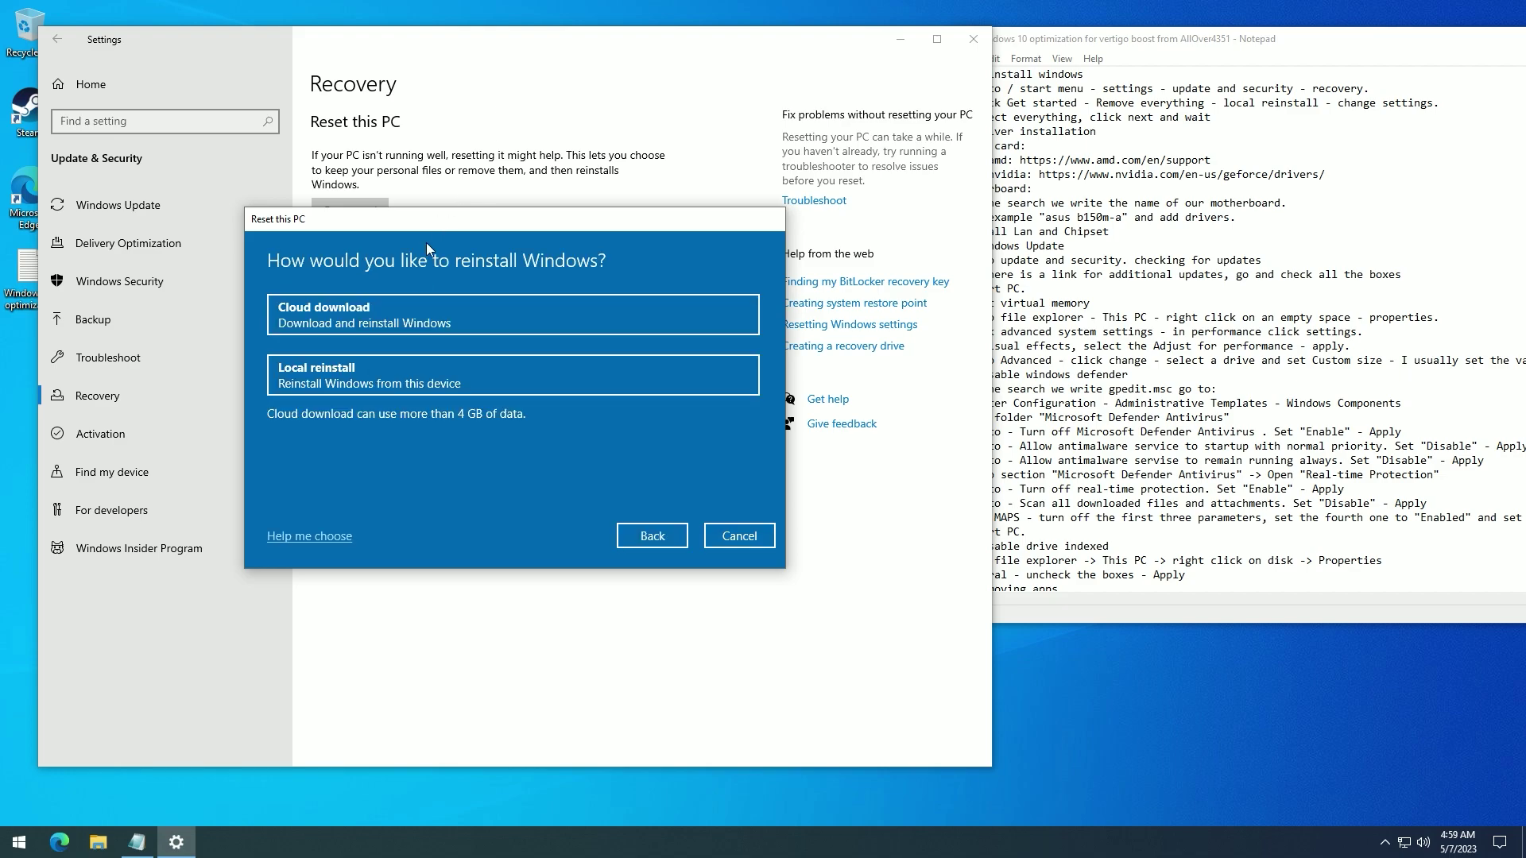
pyautogui.click(398, 383)
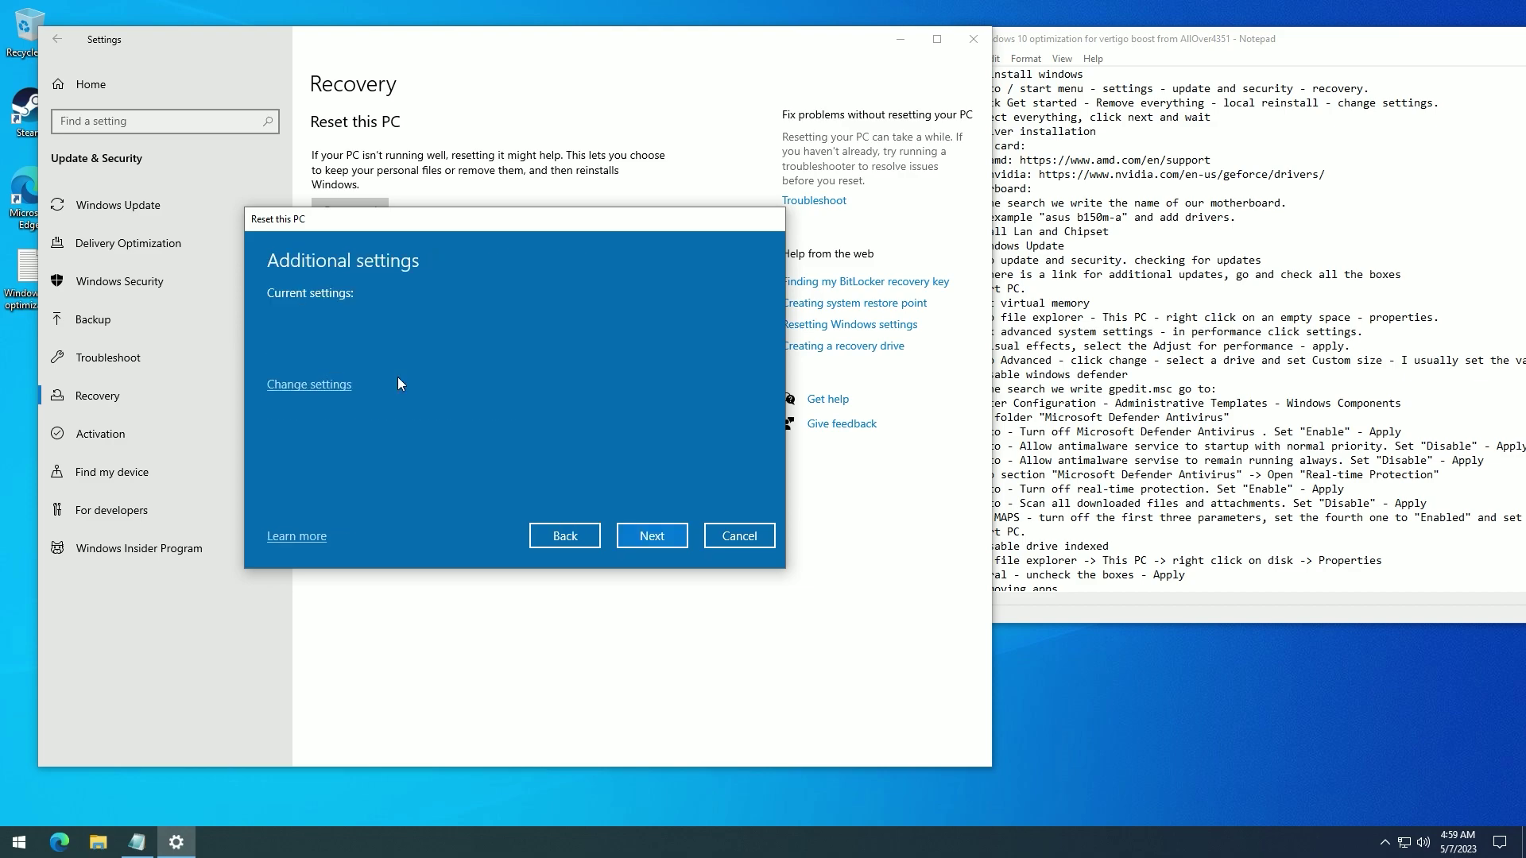
pyautogui.click(320, 386)
pyautogui.click(284, 352)
pyautogui.click(284, 428)
pyautogui.click(544, 337)
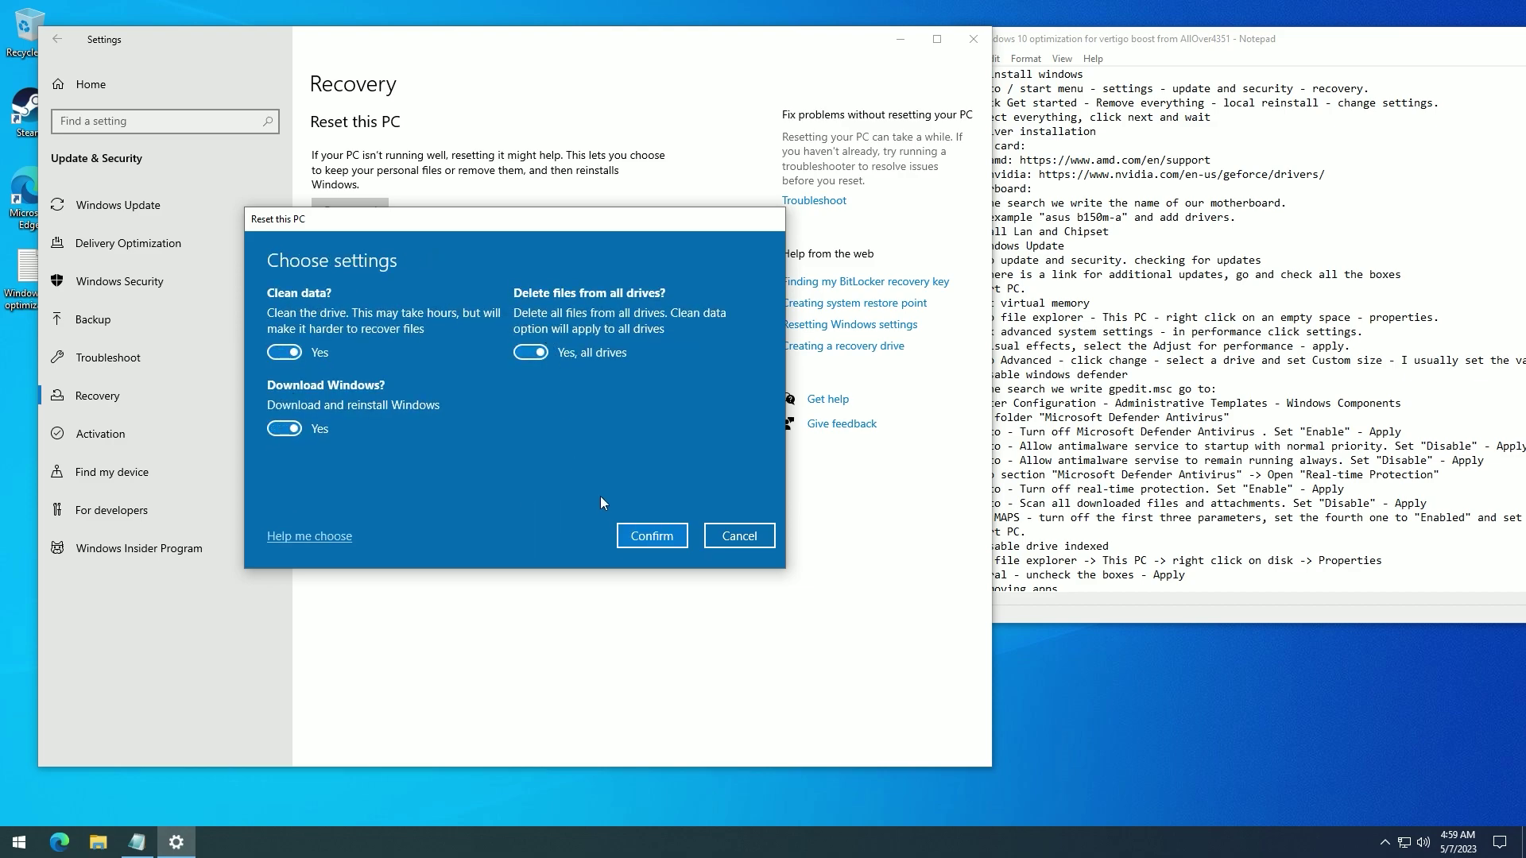
pyautogui.click(644, 535)
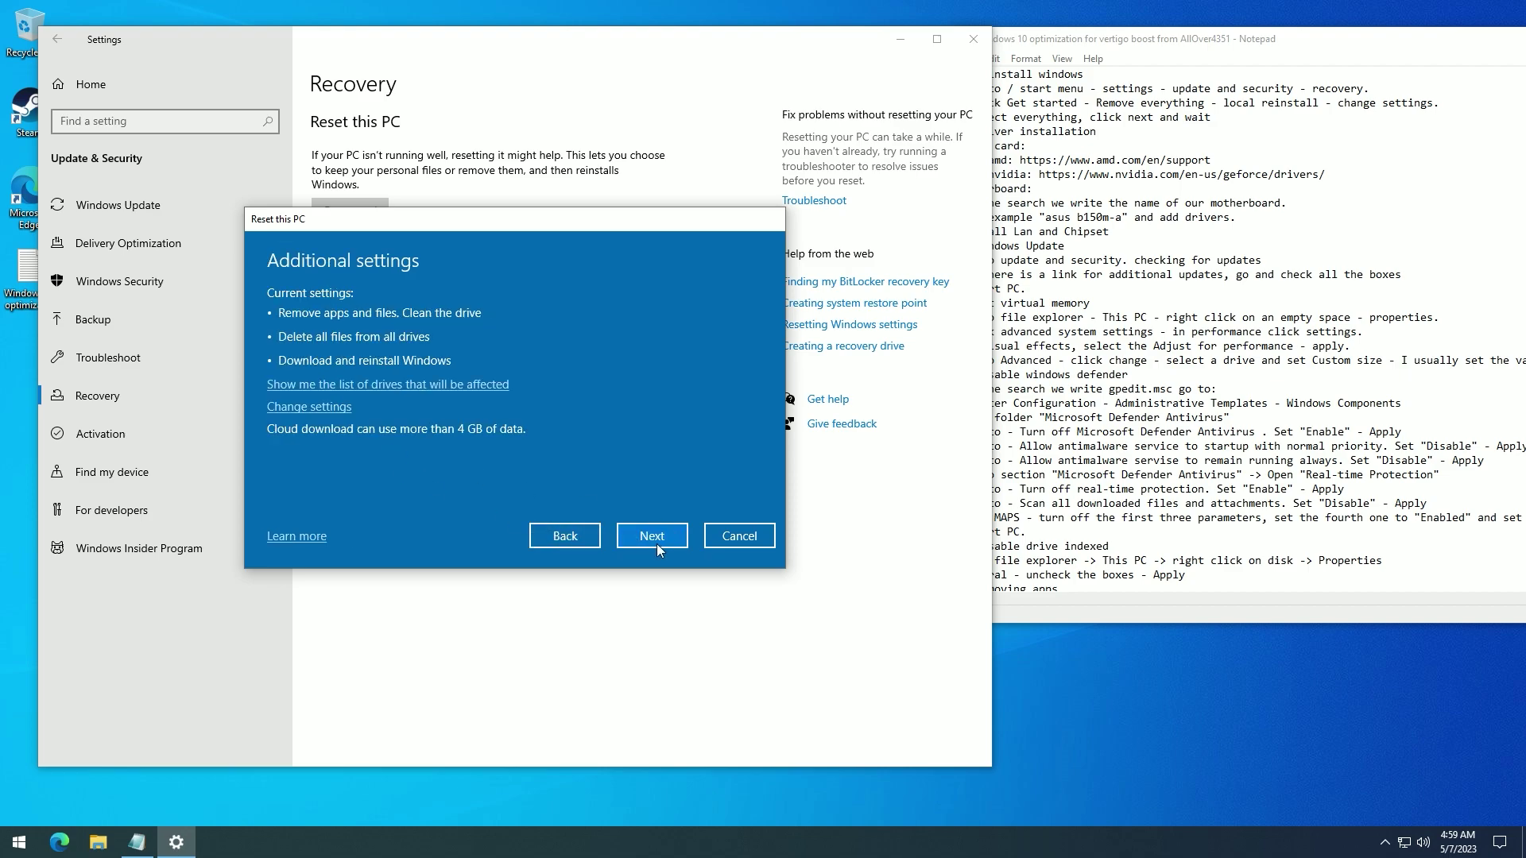
pyautogui.click(738, 538)
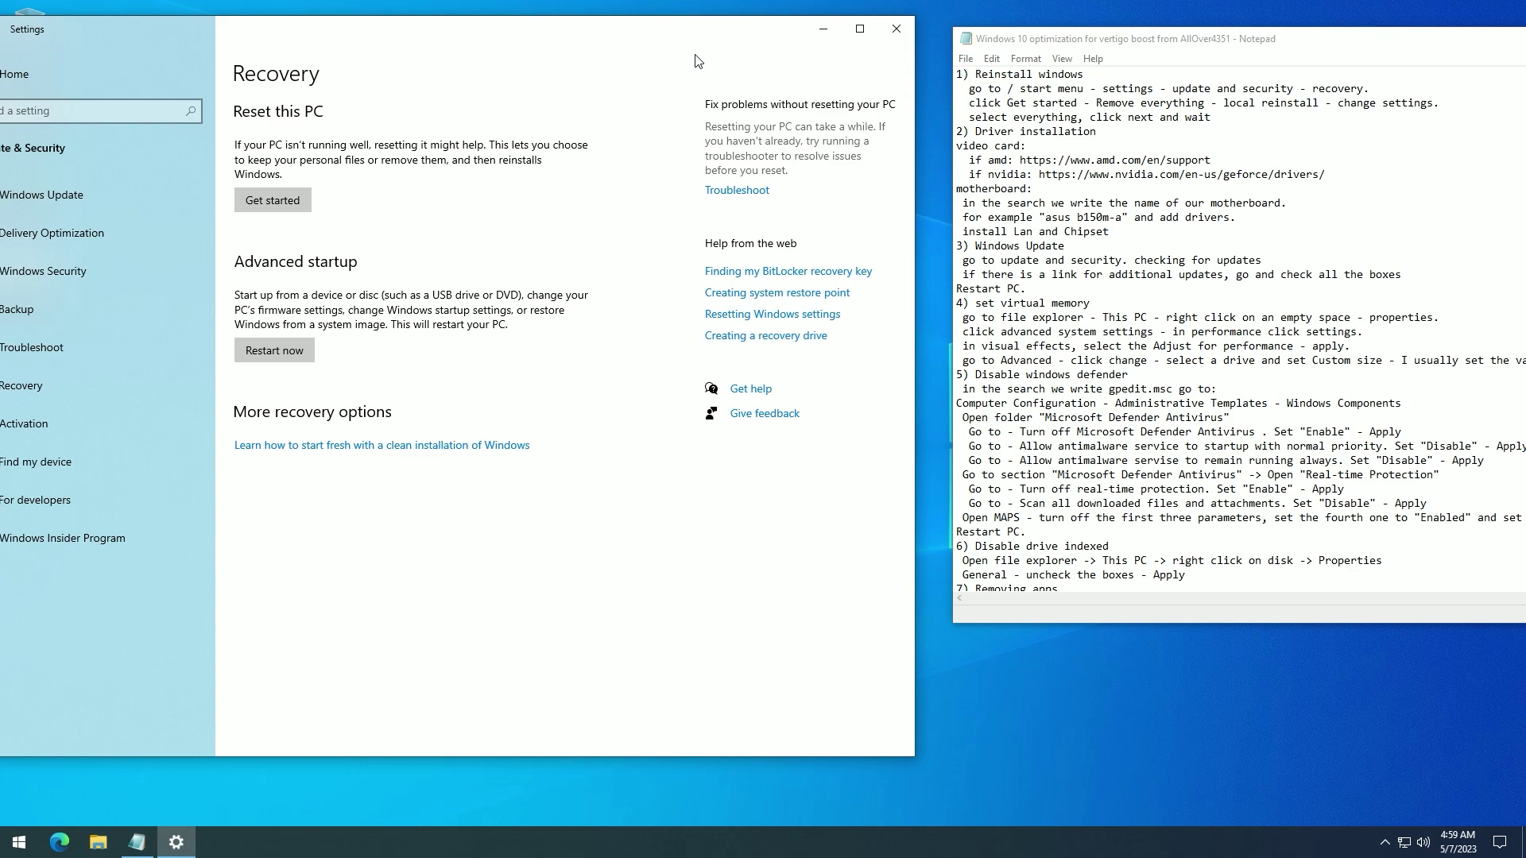
# - Arrange the Settings and notes windows and locate the AMD and NVIDIA driver links
pyautogui.moveTo(706, 49); pyautogui.dragTo(754, 40)
pyautogui.moveTo(1050, 52); pyautogui.dragTo(1040, 58)
pyautogui.moveTo(1020, 165); pyautogui.dragTo(1209, 169)
pyautogui.hotkey('ctrl', 'c')
pyautogui.moveTo(1038, 179); pyautogui.dragTo(1253, 174)
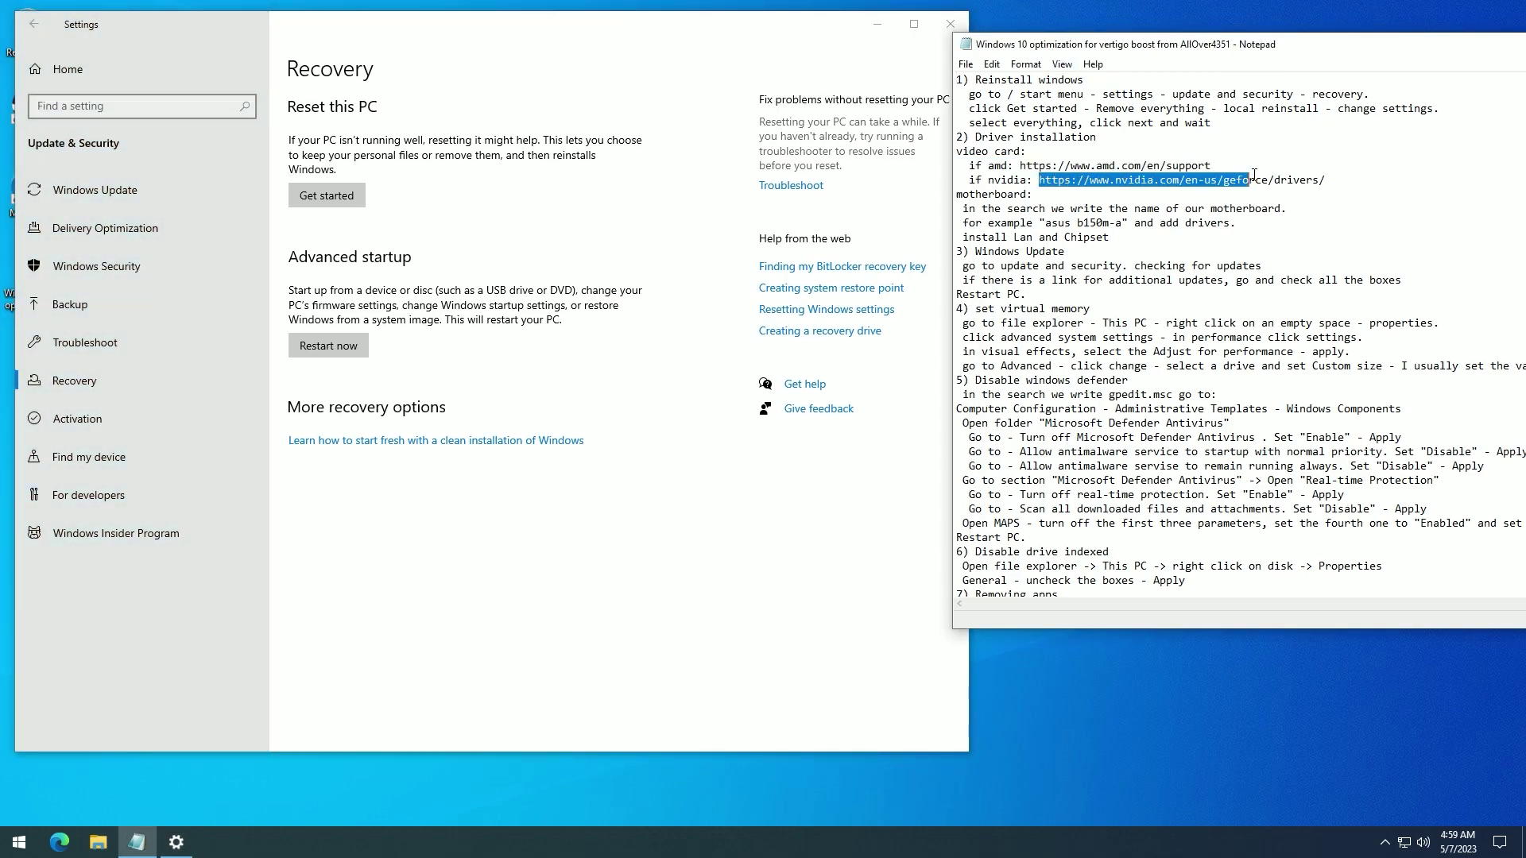
pyautogui.click(1108, 199)
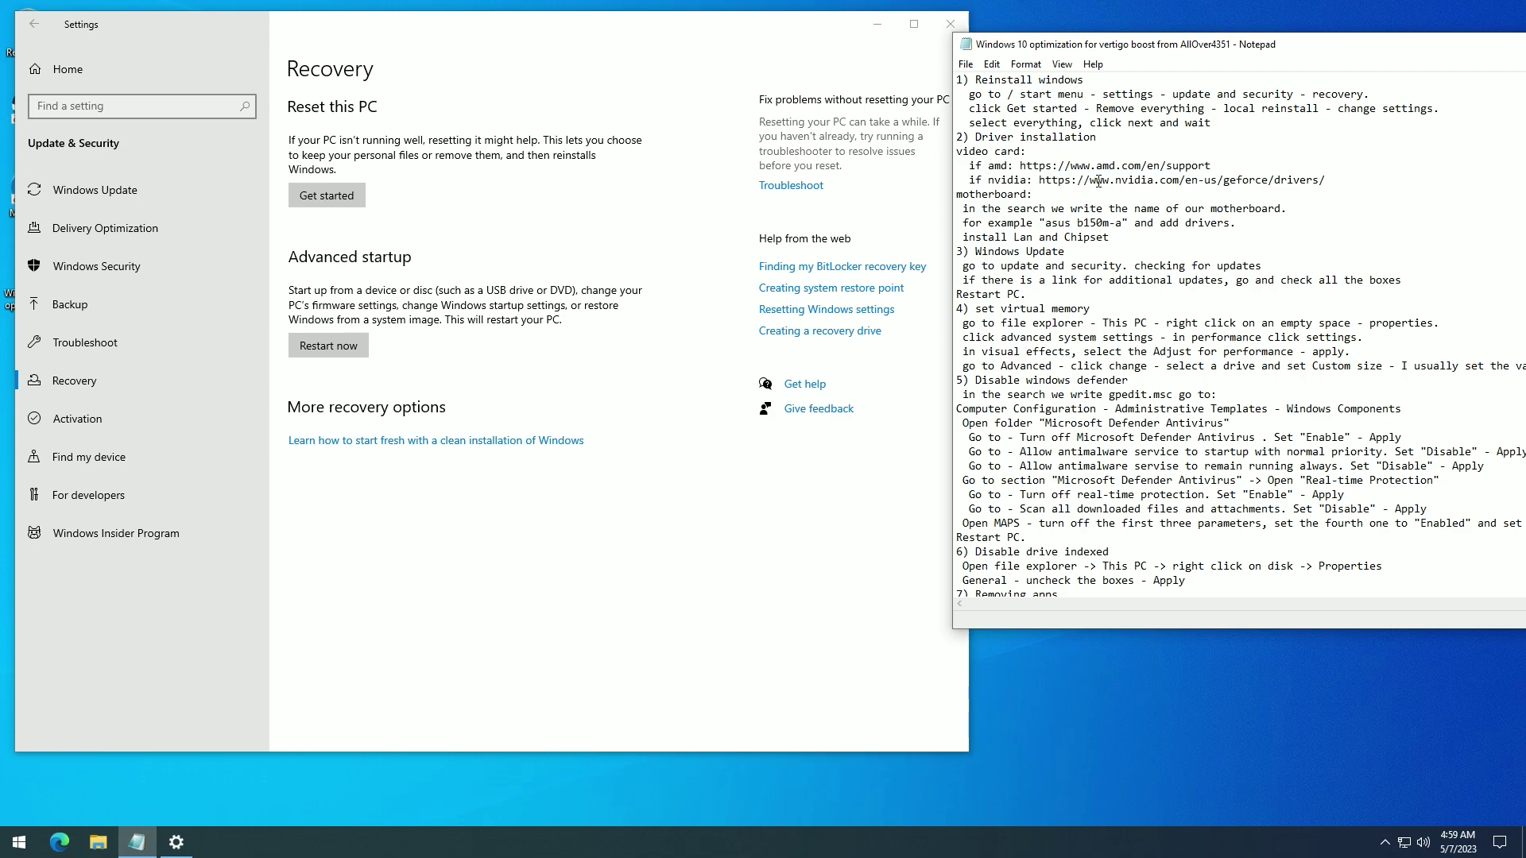
# - Copy the AMD support link from the notes and load it in Edge
pyautogui.scroll(-1, 1150, 184)
pyautogui.moveTo(1021, 121); pyautogui.dragTo(1213, 123)
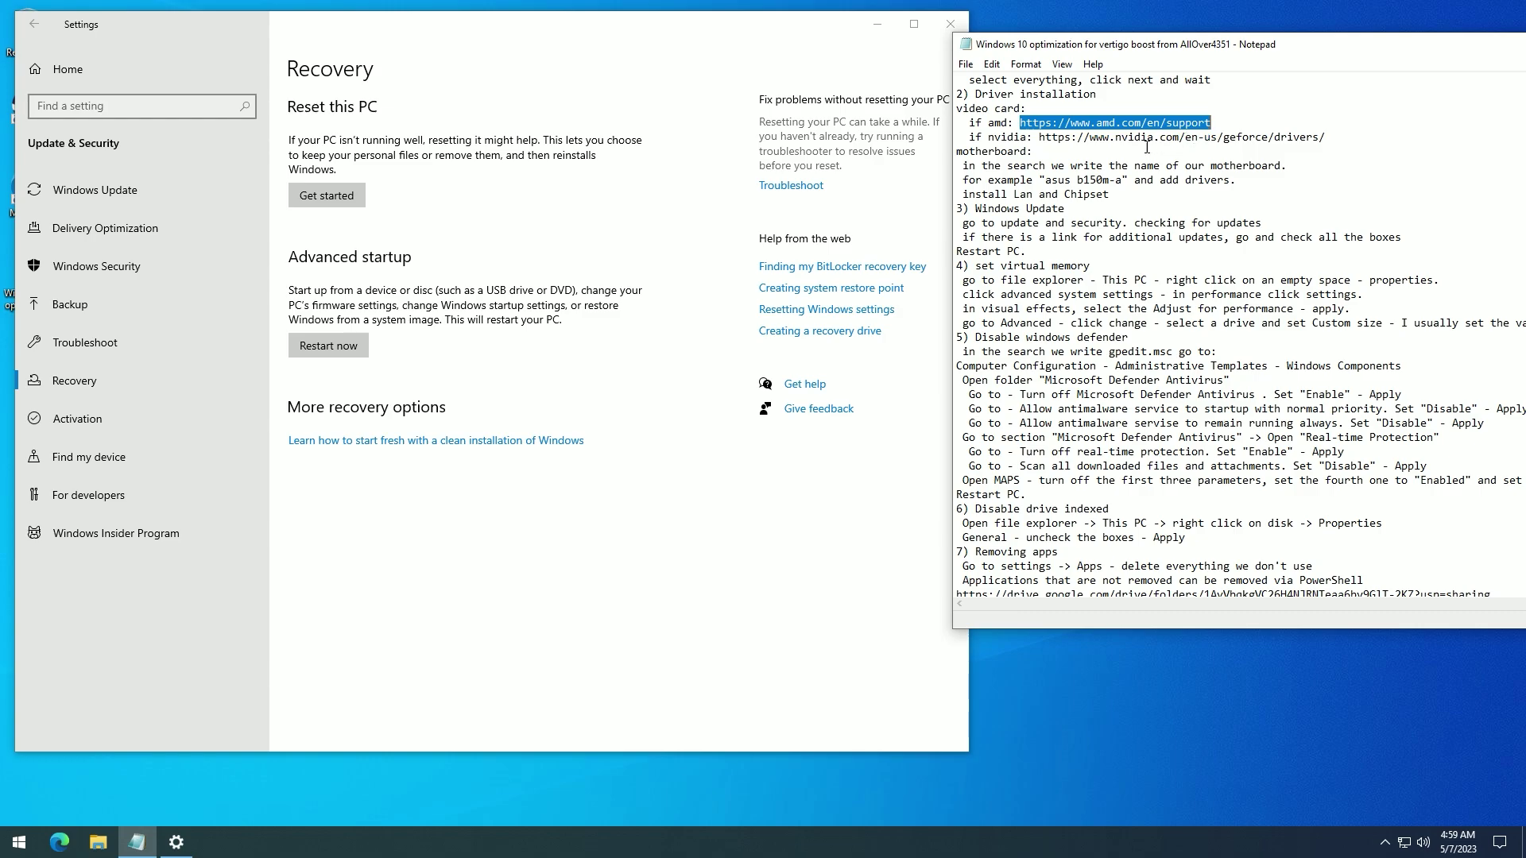
pyautogui.click(60, 841)
pyautogui.hotkey('ctrl', 'v')
pyautogui.press('Return')
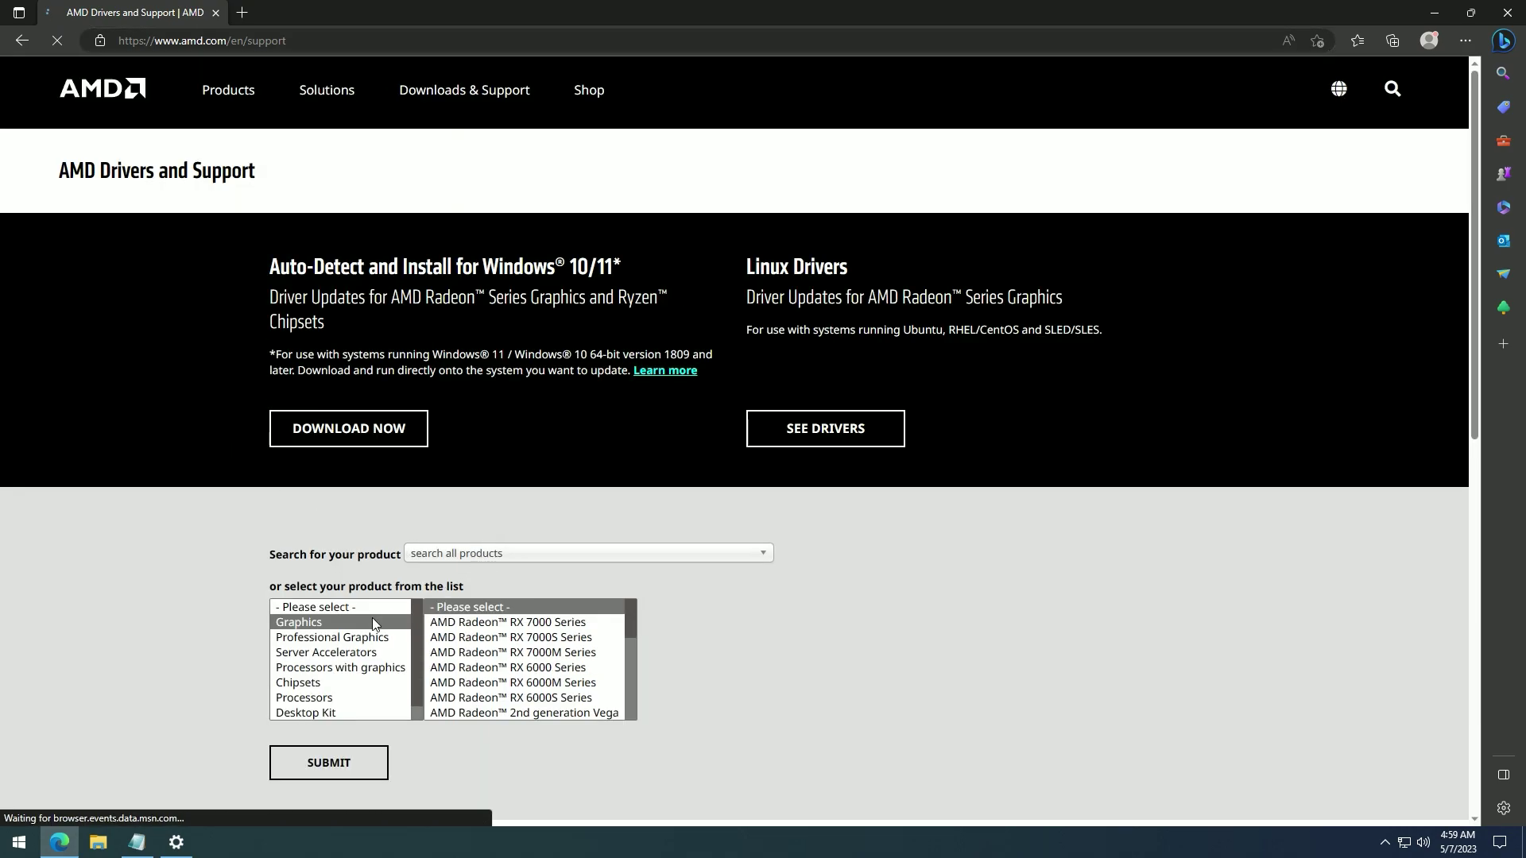
# - Browse AMD's product selector through Graphics to the RX 5600 XT model
pyautogui.click(341, 637)
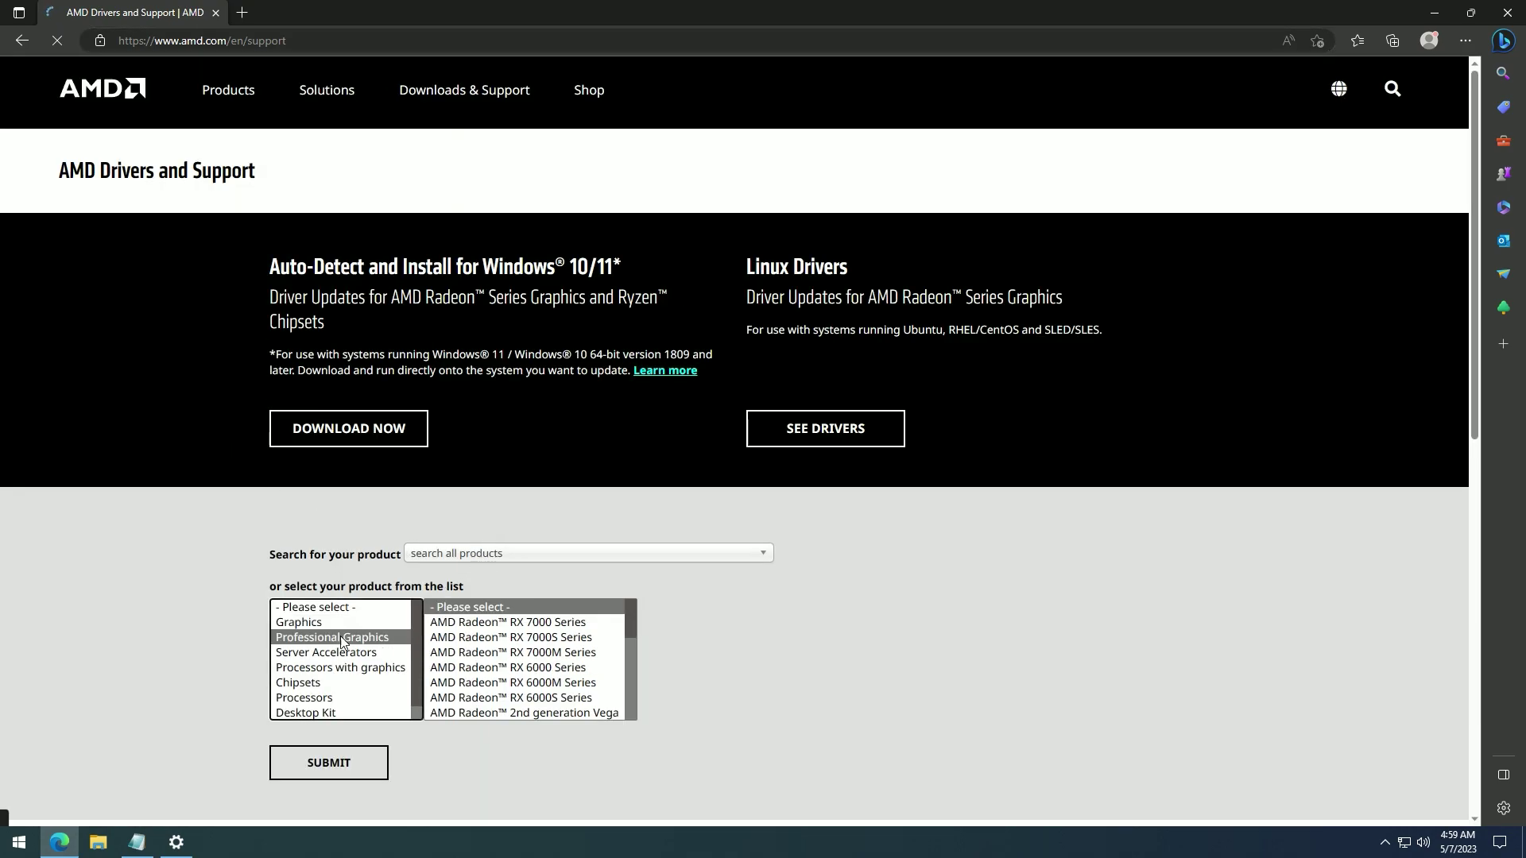
pyautogui.click(497, 637)
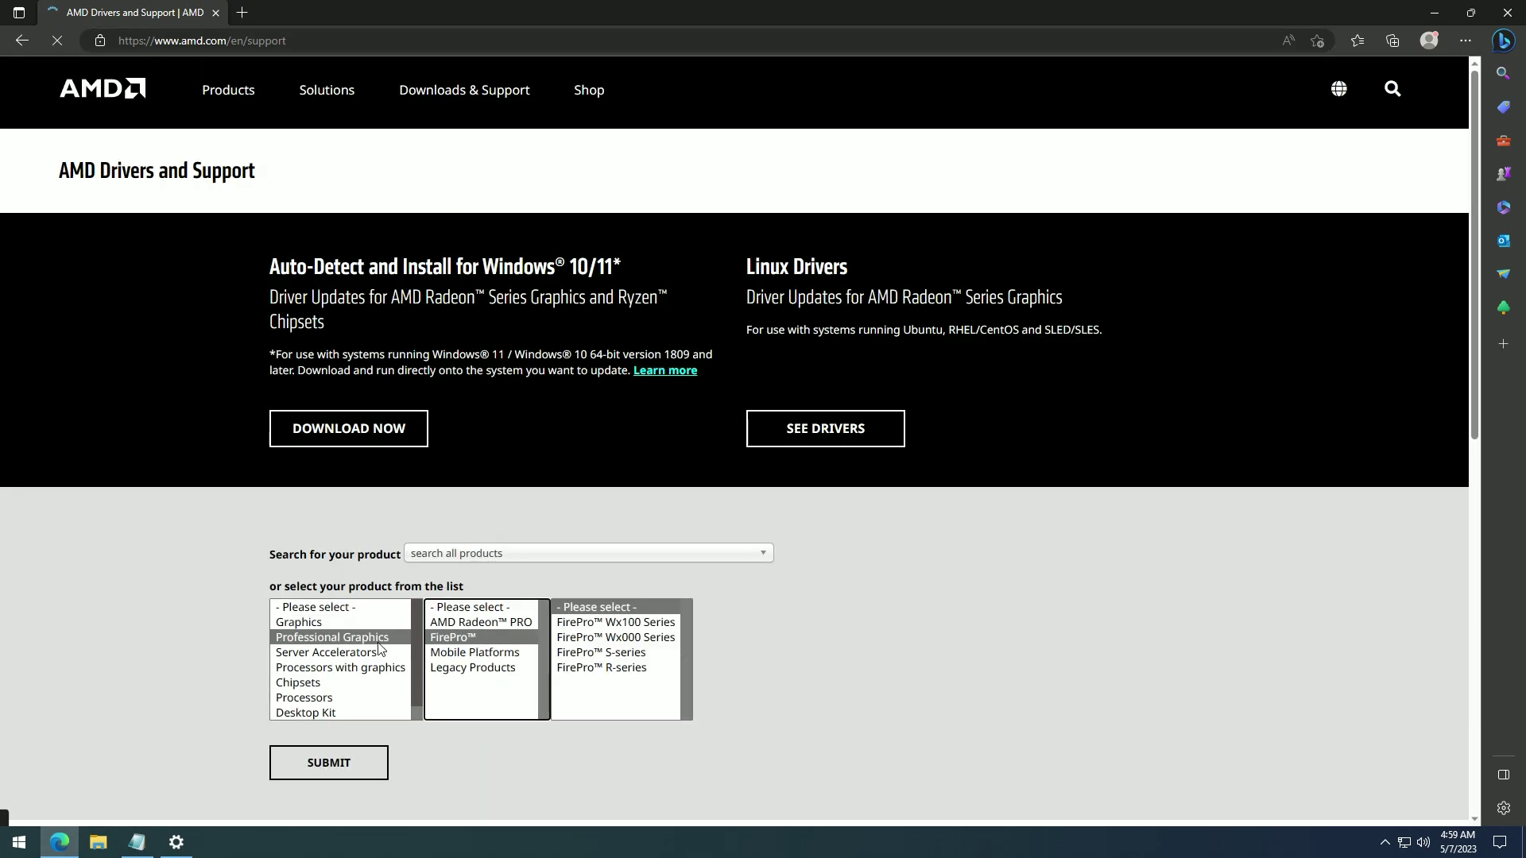
pyautogui.click(321, 625)
pyautogui.scroll(-1, 514, 642)
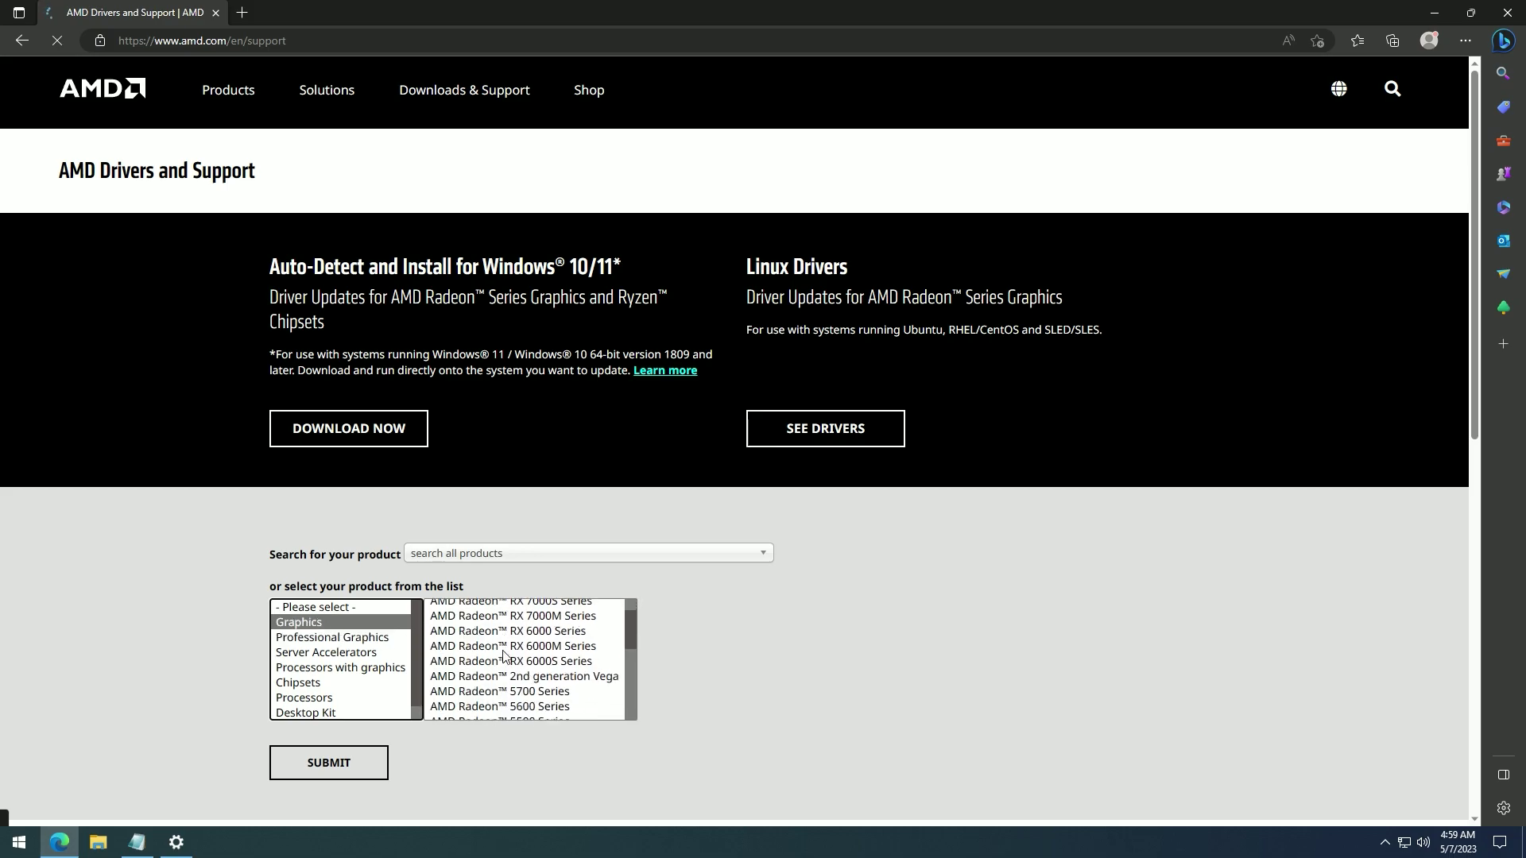
pyautogui.click(509, 705)
pyautogui.click(720, 625)
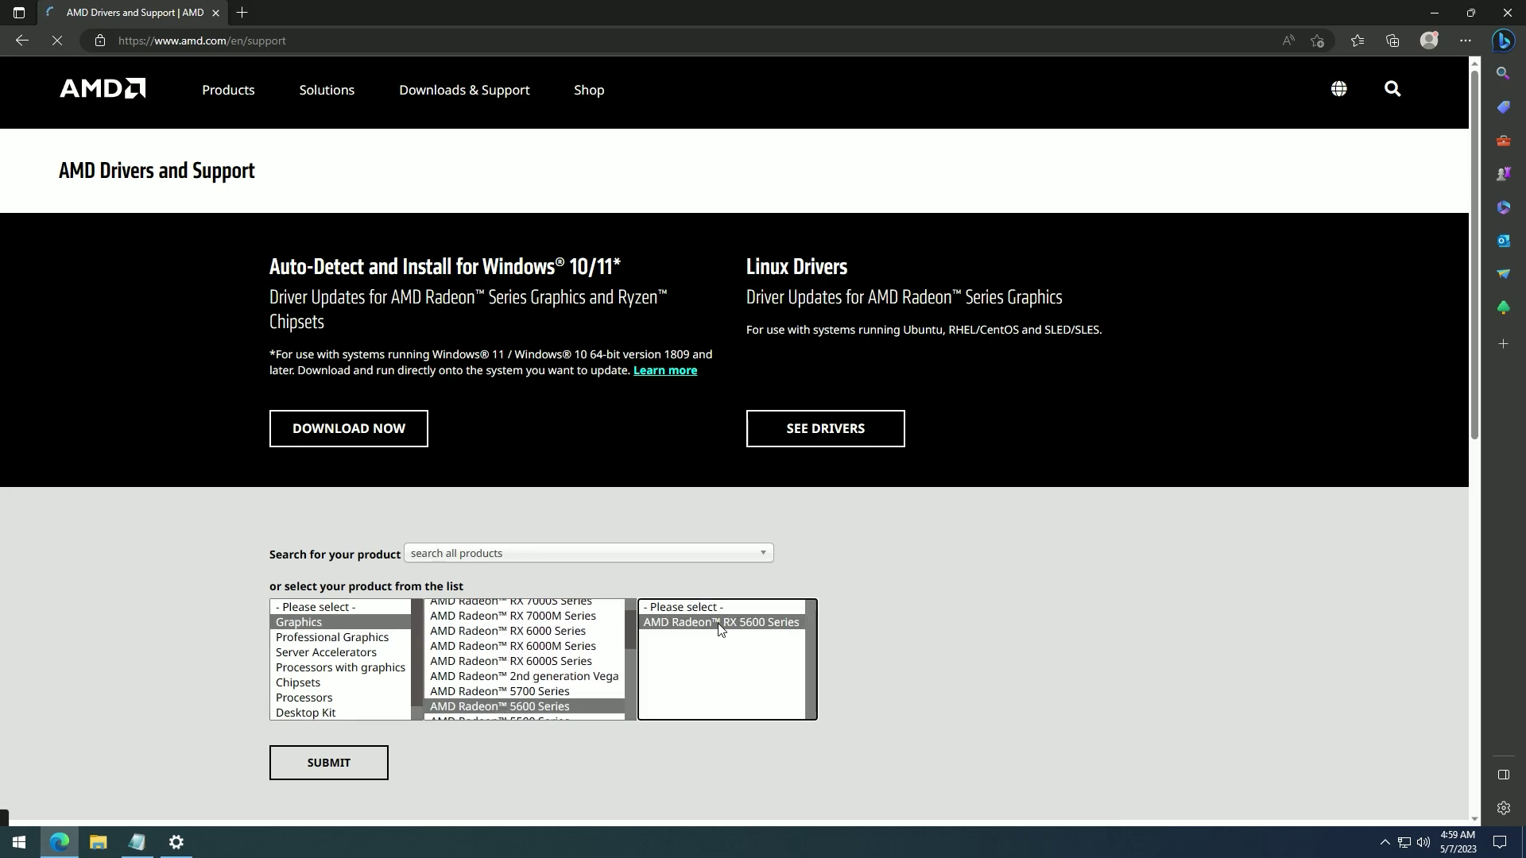
pyautogui.click(864, 625)
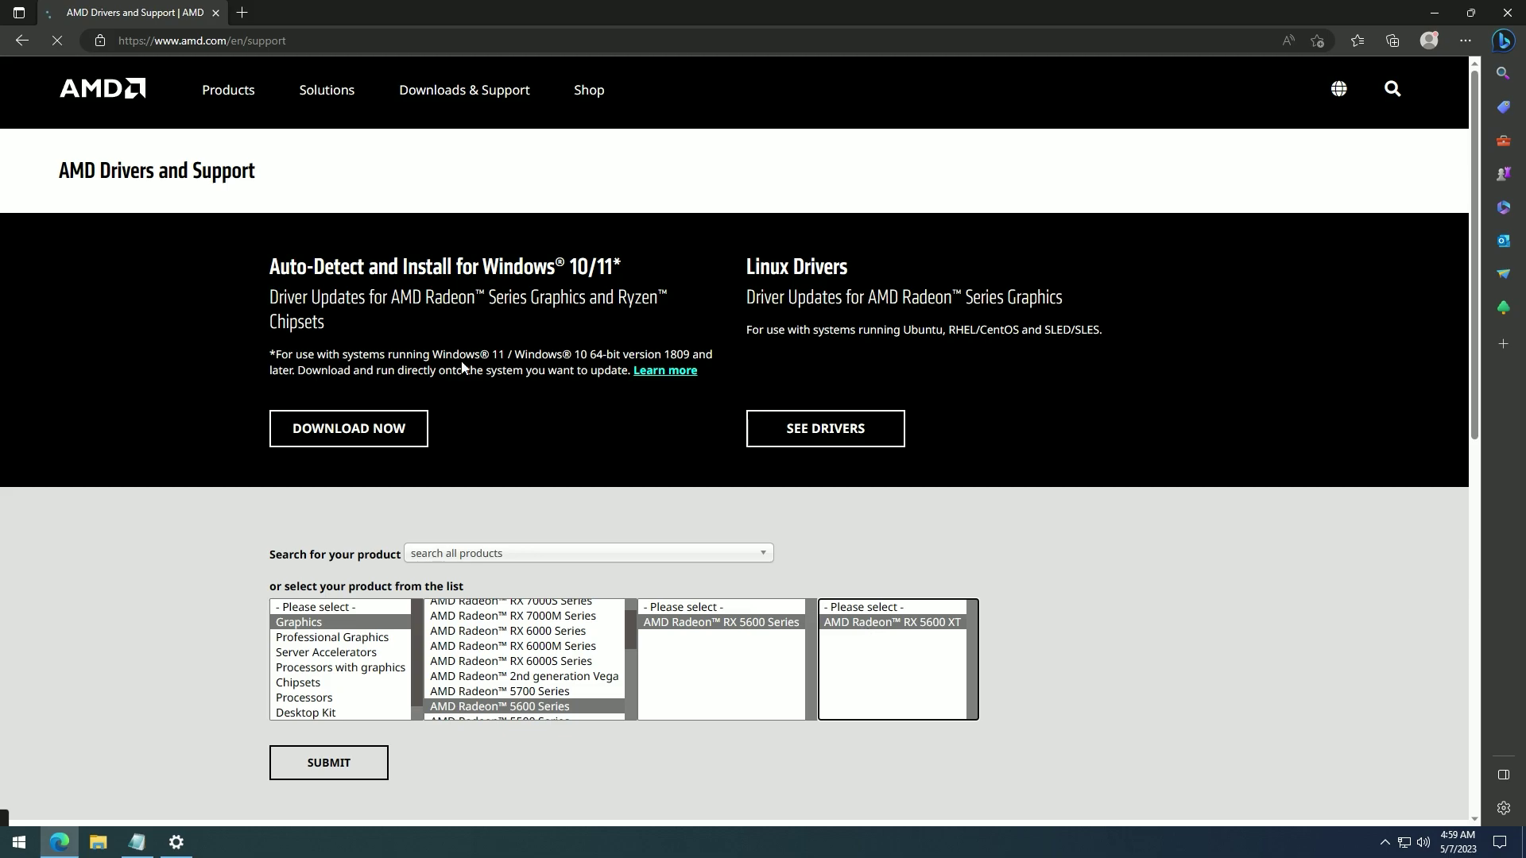
# - Search Bing for 'rx 570 drivers' and open the Radeon RX 570 Drivers & Support page
pyautogui.click(245, 6)
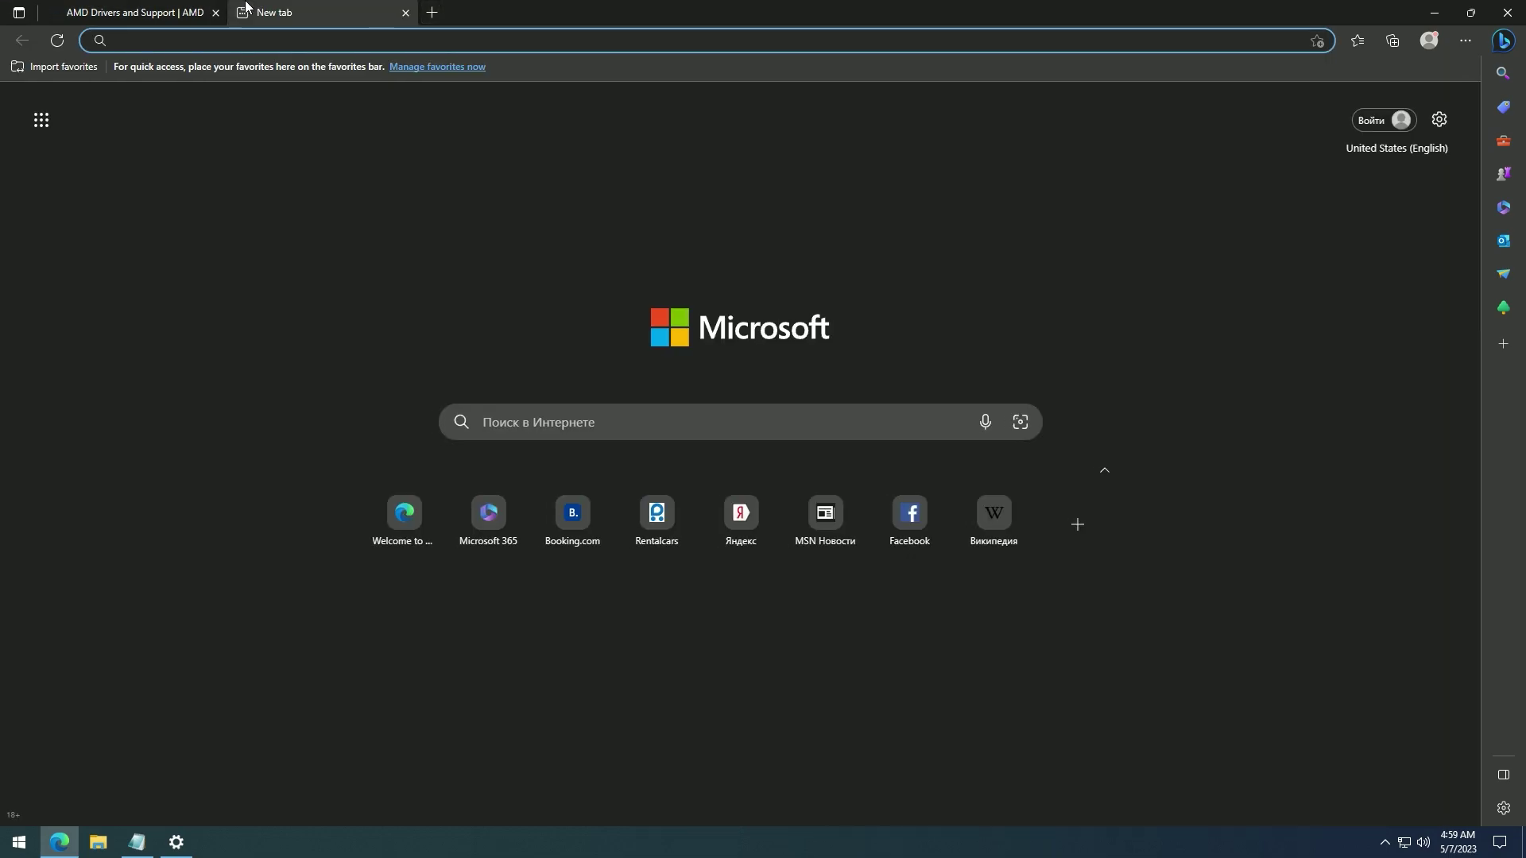
pyautogui.write('rx 57')
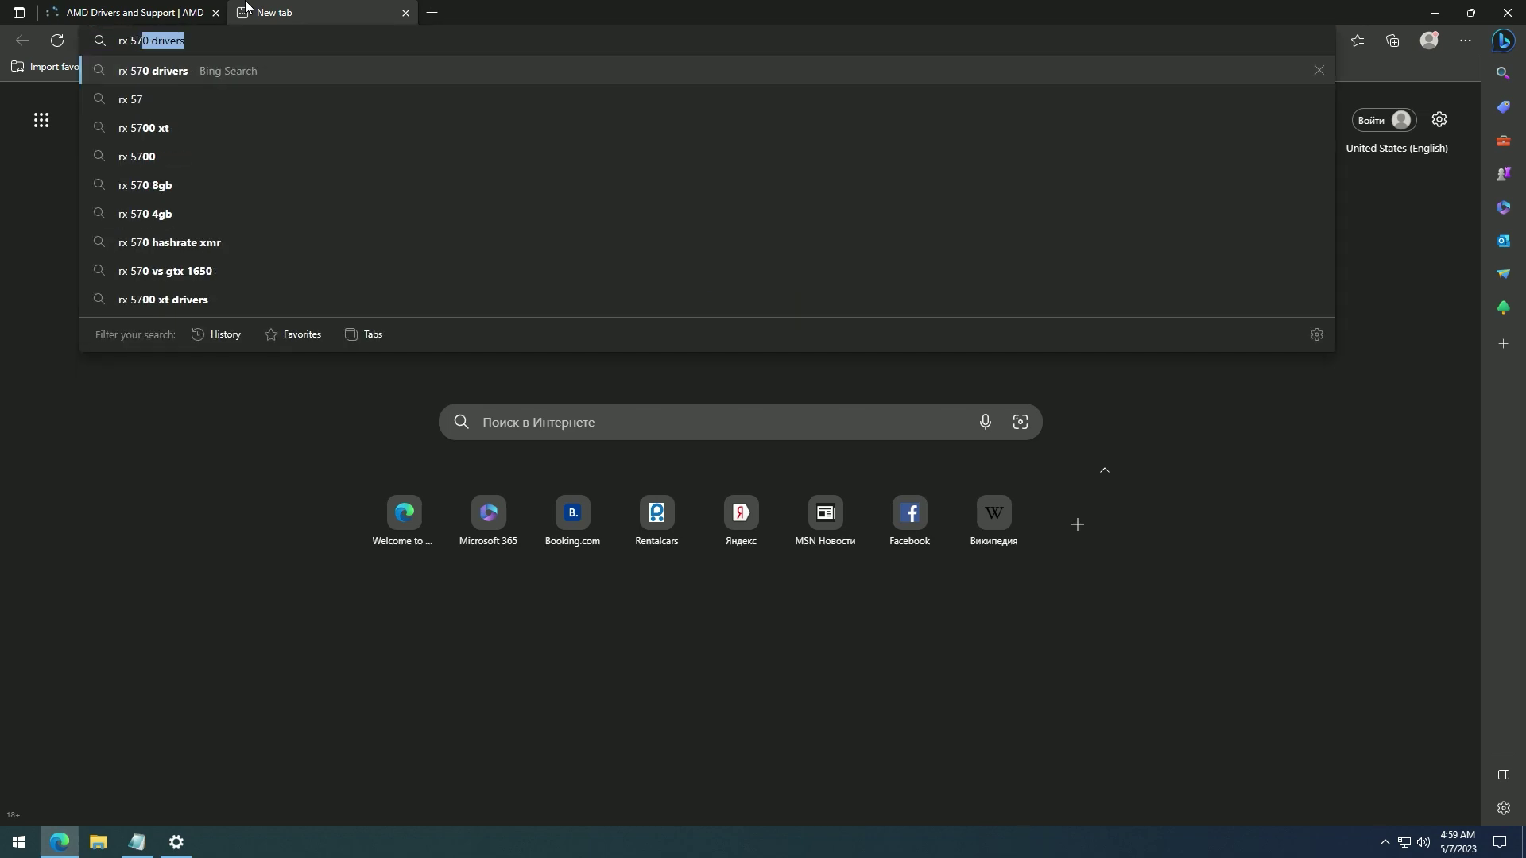
pyautogui.write('0 dri')
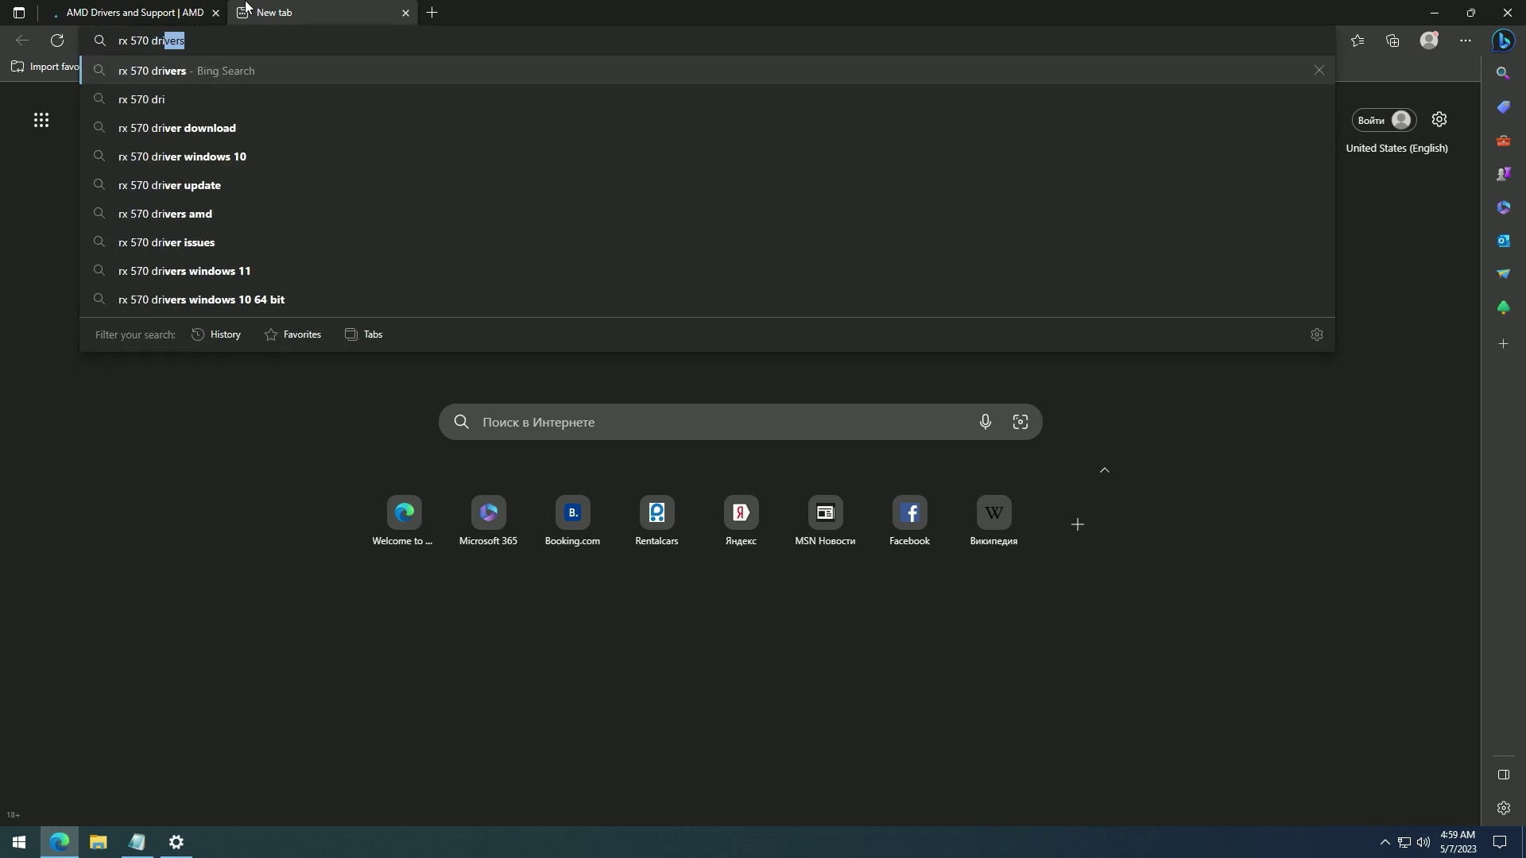
pyautogui.write('vers')
pyautogui.press('Return')
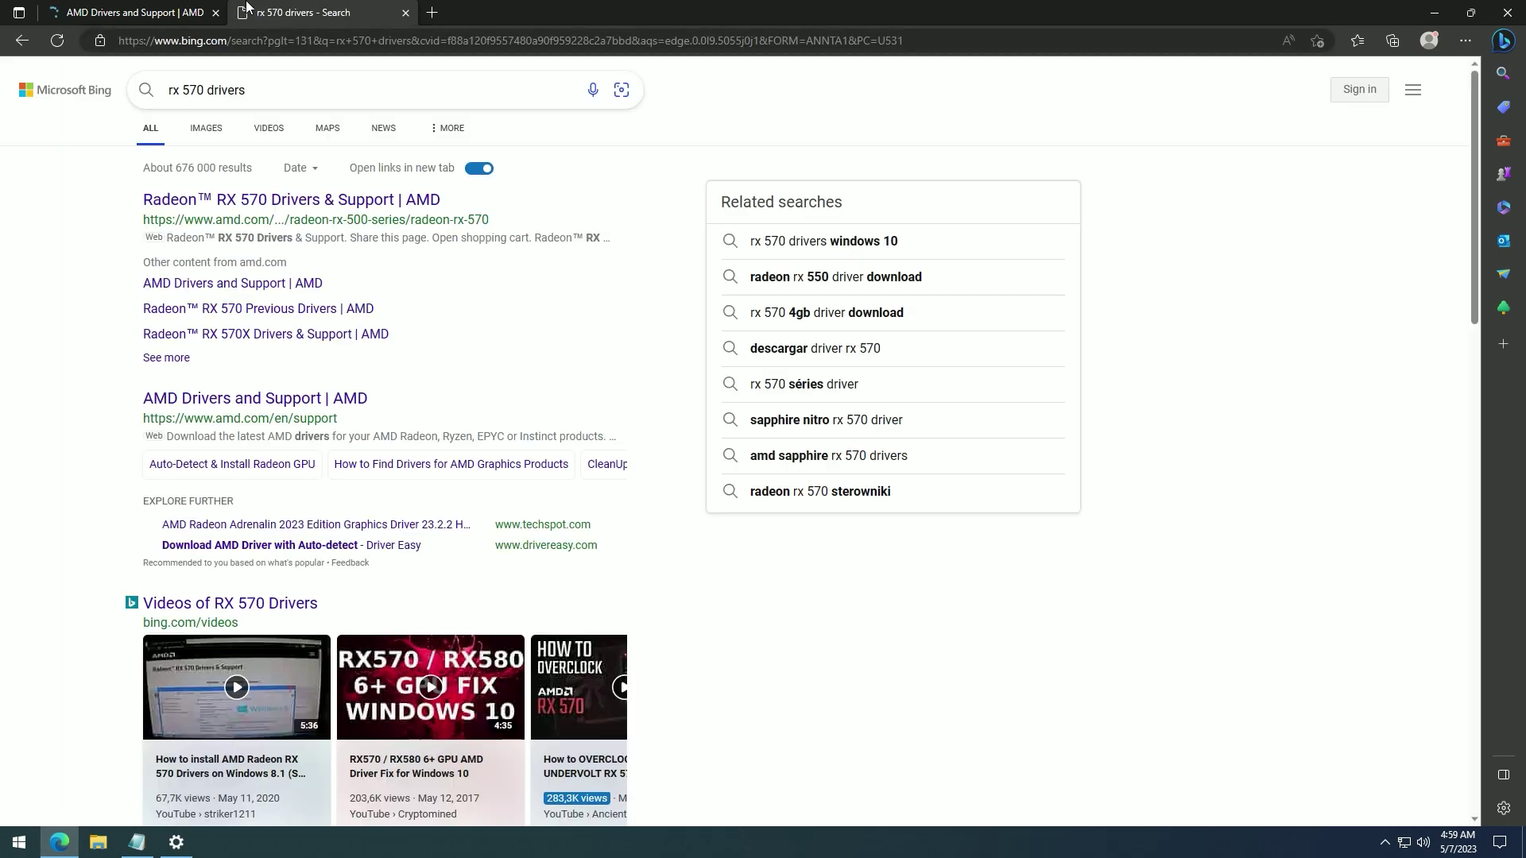
pyautogui.click(235, 201)
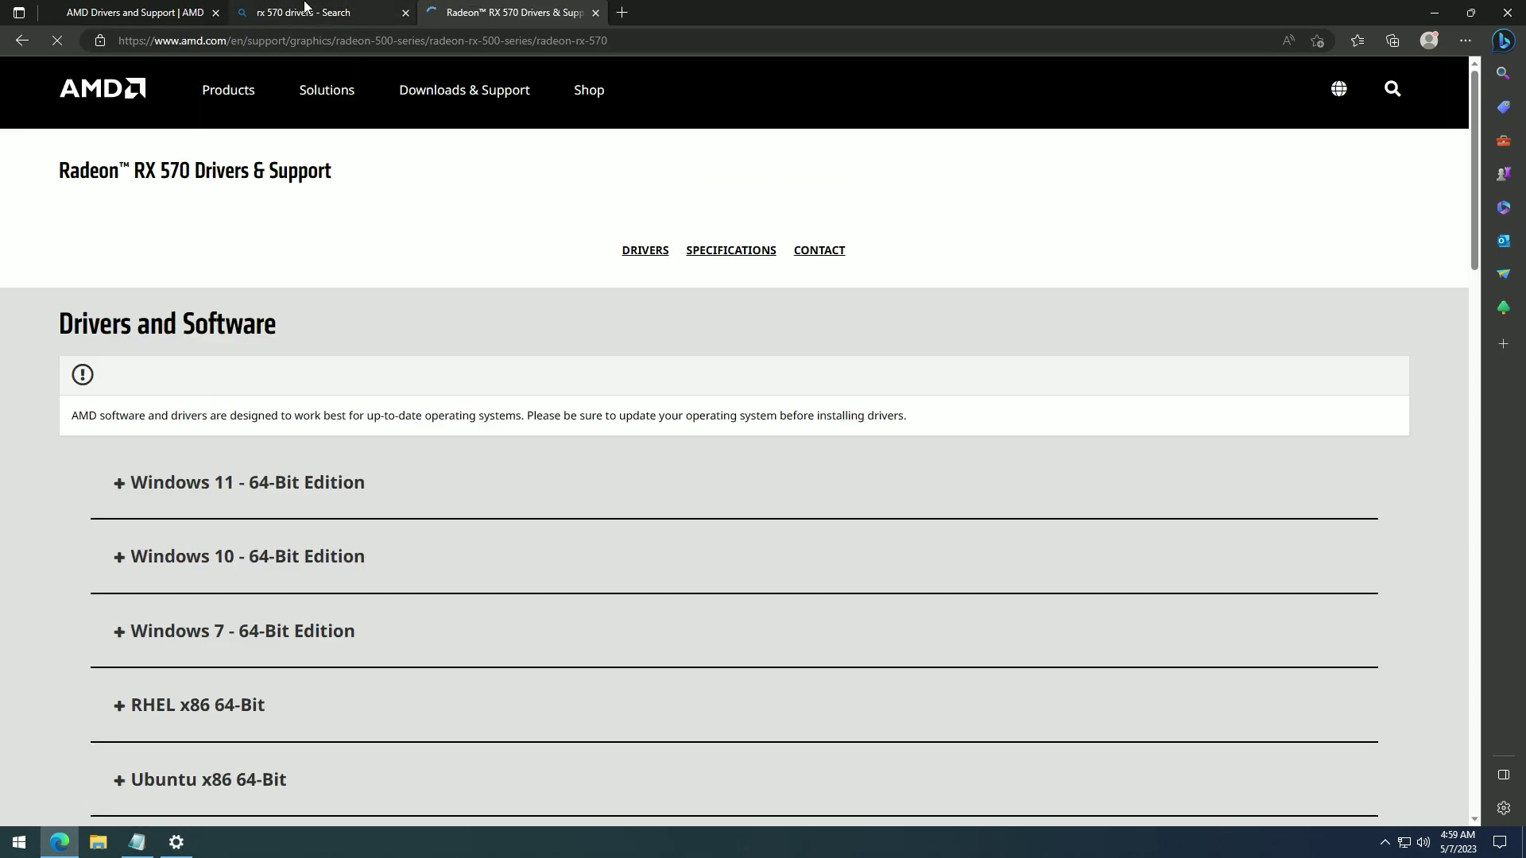
pyautogui.middleClick(304, 6)
# - Expand Windows 10 - 64-Bit Edition and download the Adrenalin Edition driver
pyautogui.scroll(-2, 135, 446)
pyautogui.click(135, 445)
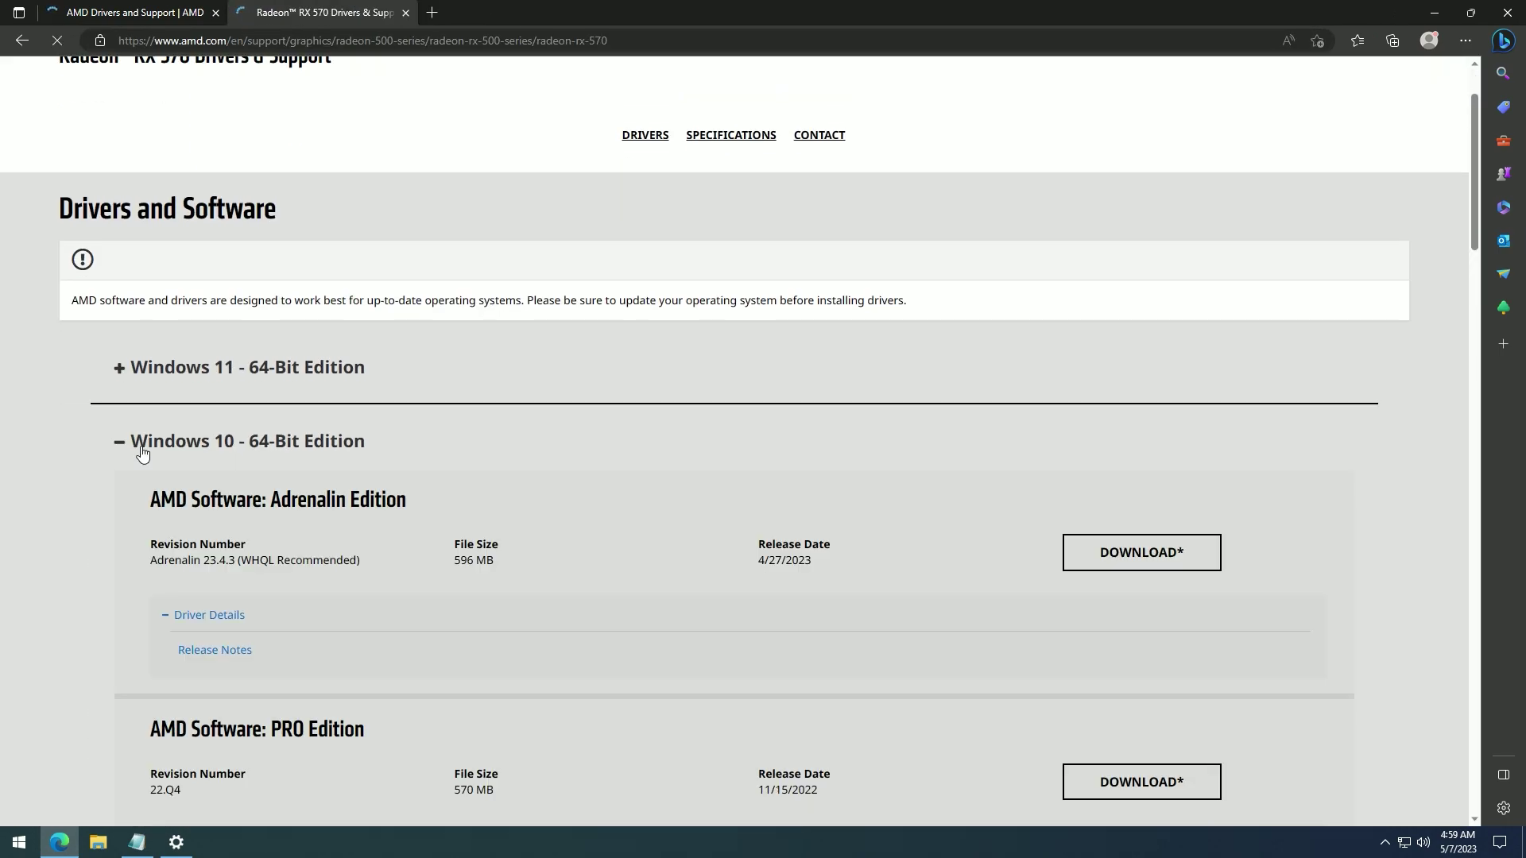
pyautogui.scroll(-3, 349, 437)
pyautogui.click(1107, 291)
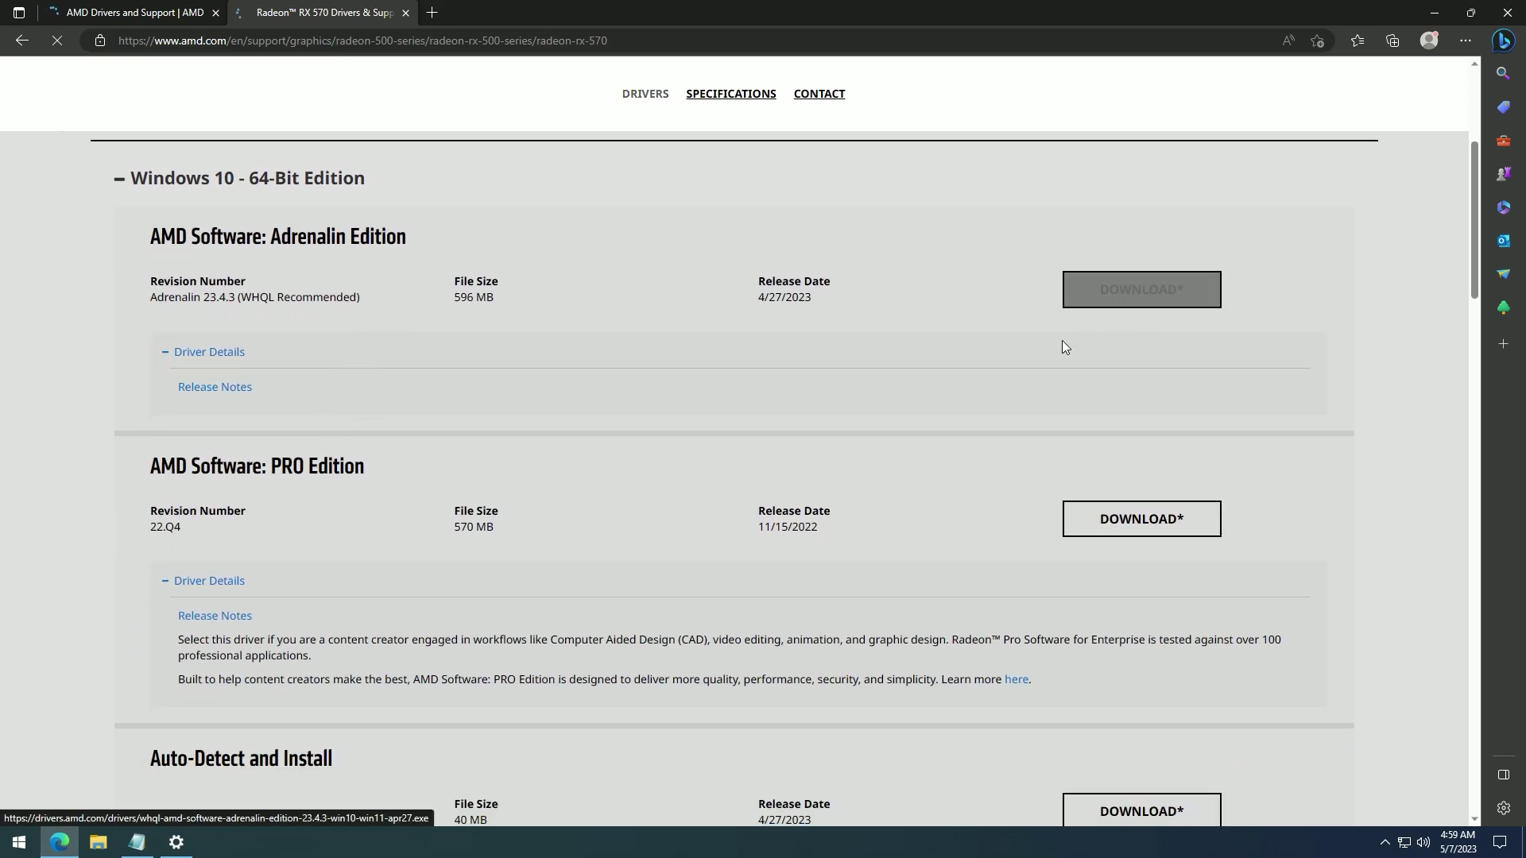
pyautogui.middleClick(337, 6)
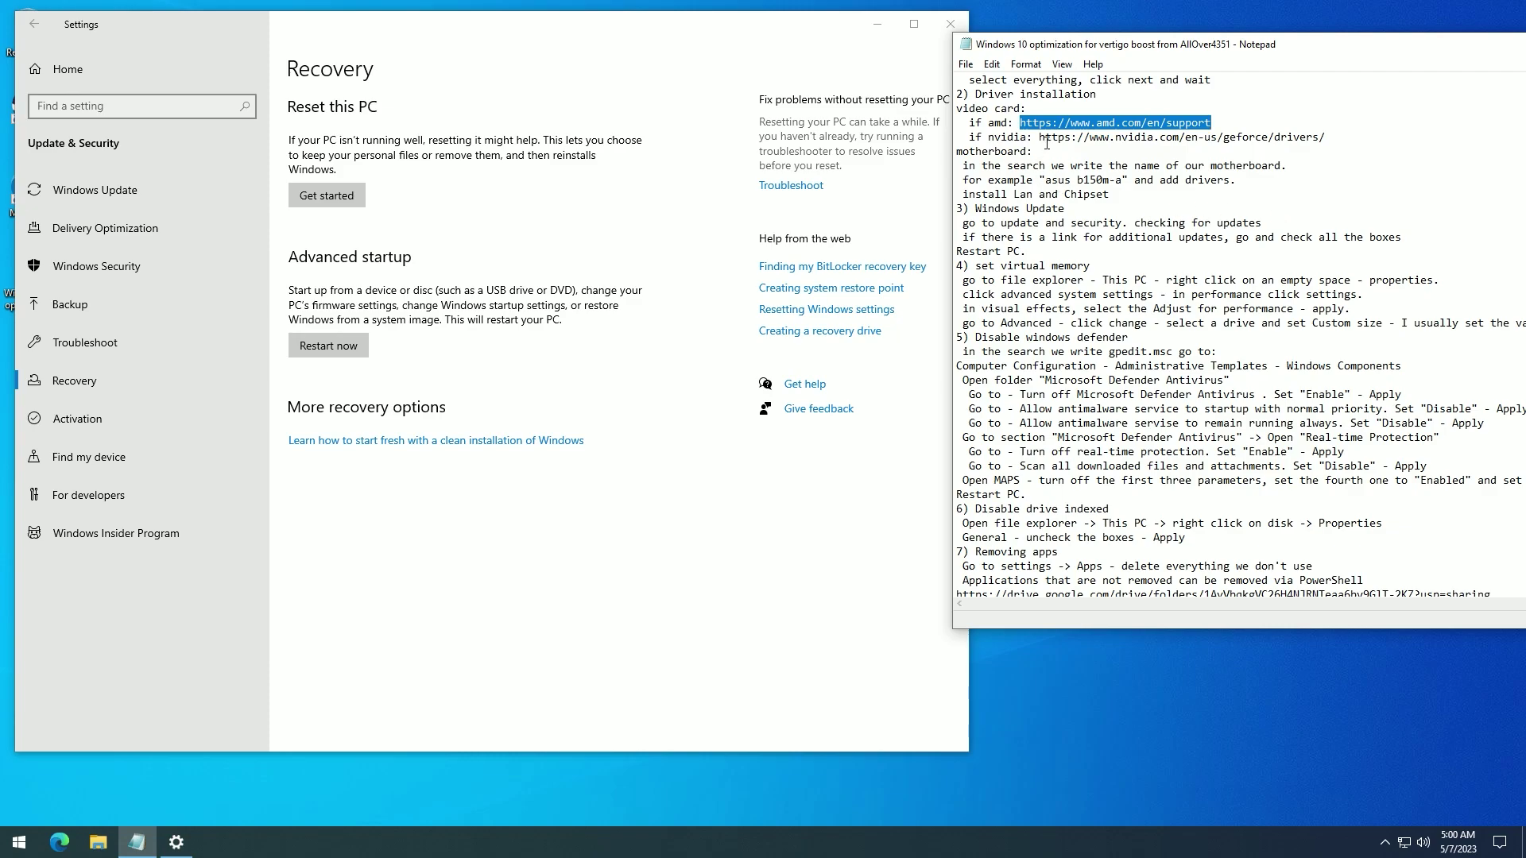
# - Open the B150-PRO - Support ASUS result, dismiss the cookie notice, and scroll to LAN and Chipset drivers
pyautogui.click(1043, 141)
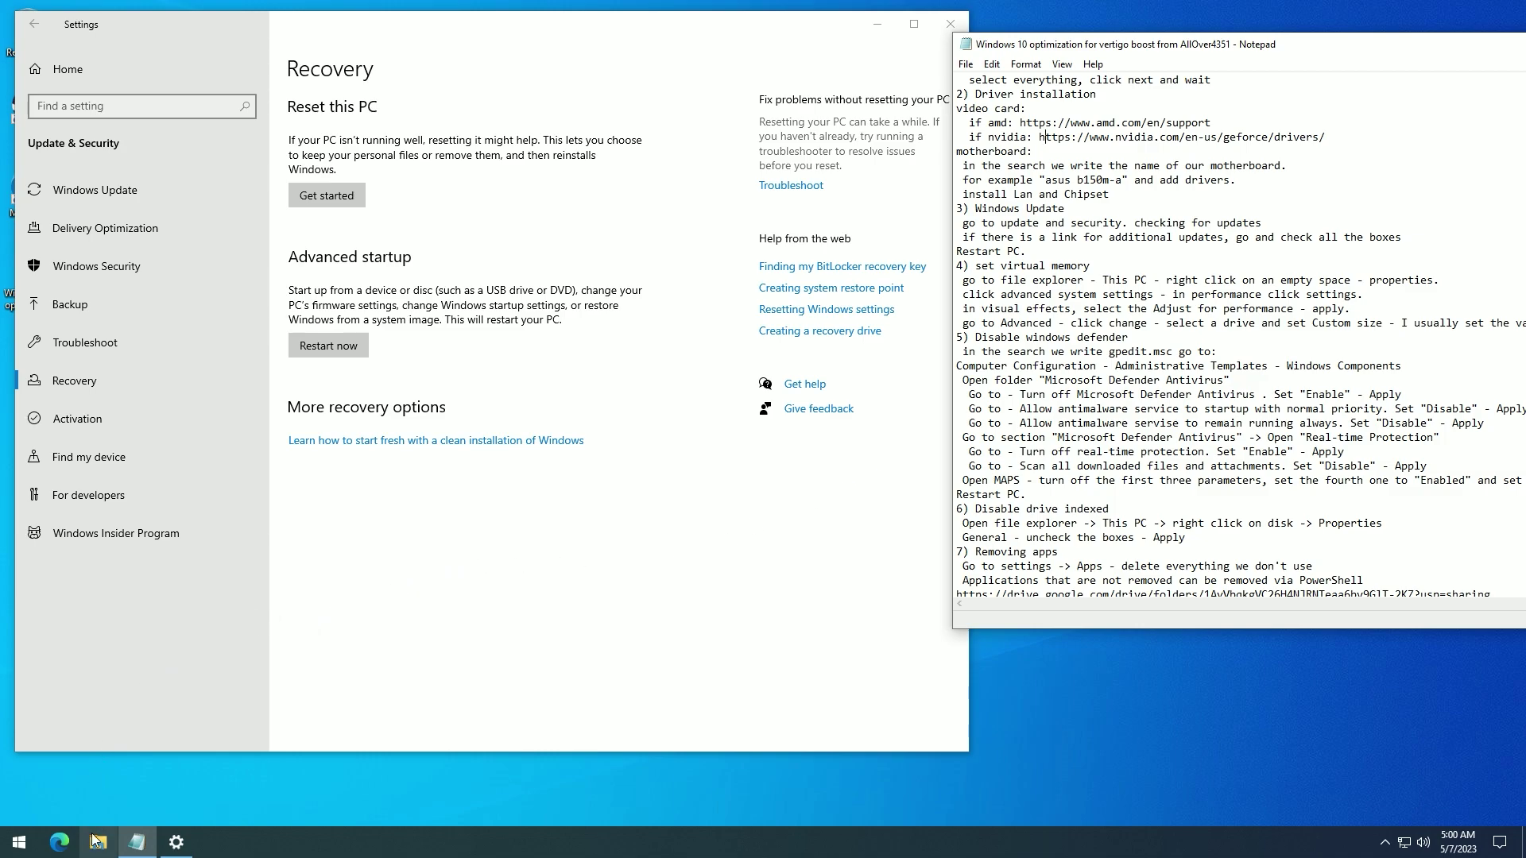
pyautogui.click(60, 842)
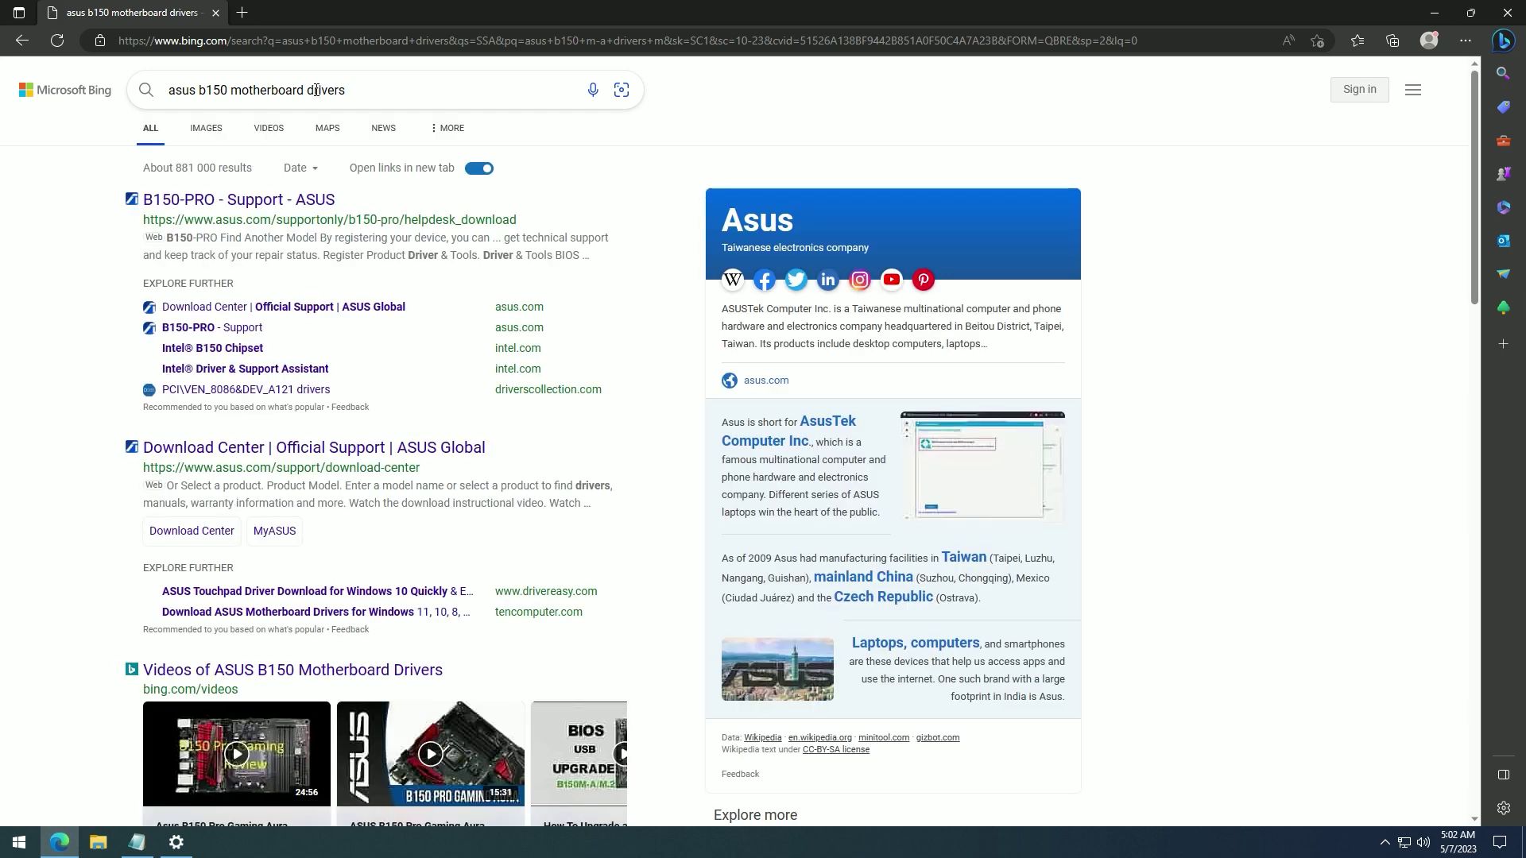
pyautogui.click(287, 198)
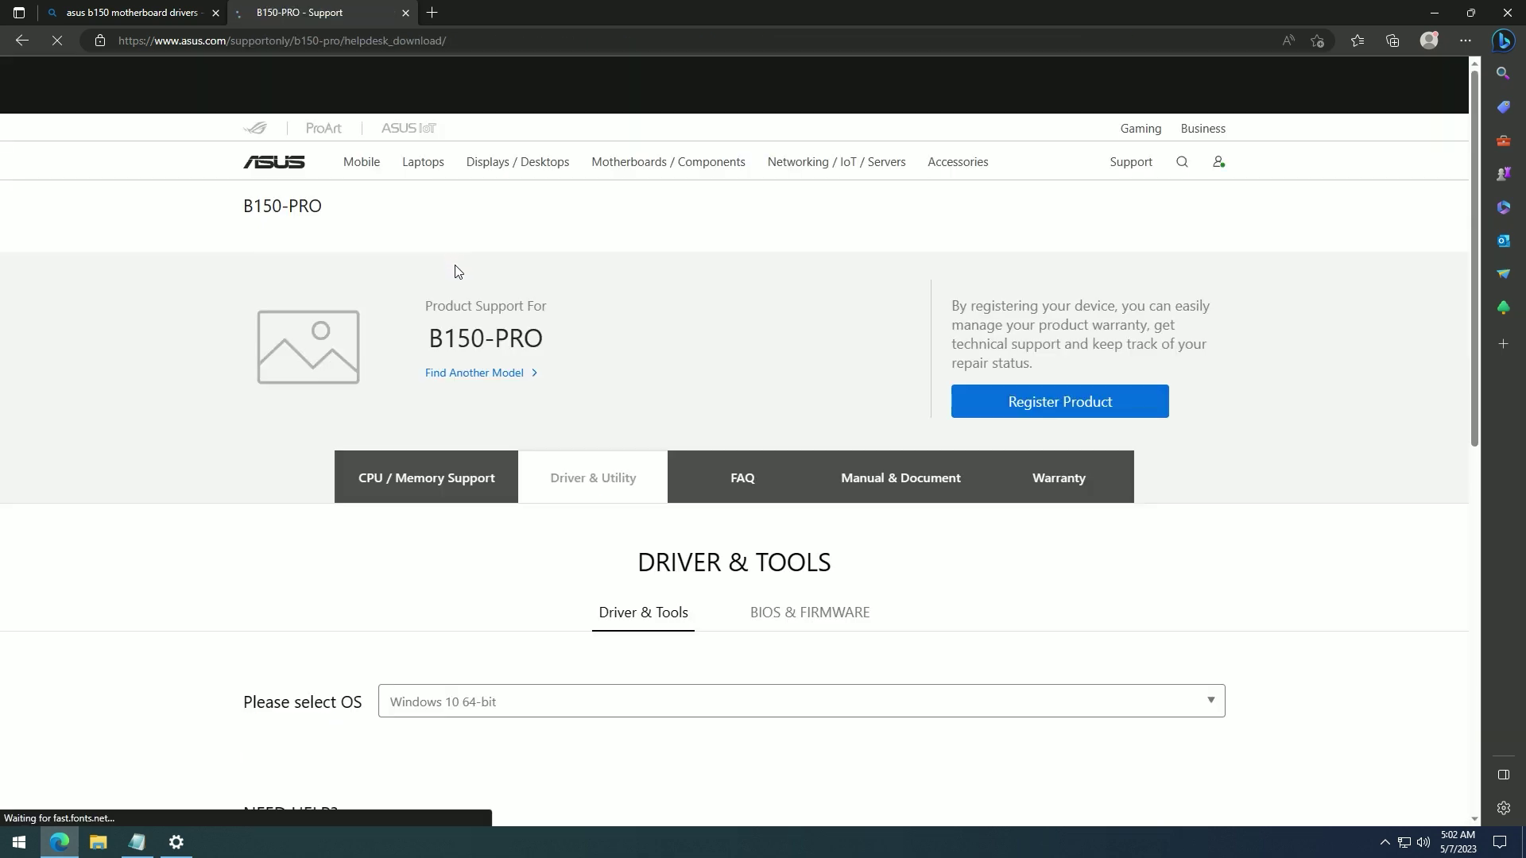
pyautogui.click(181, 11)
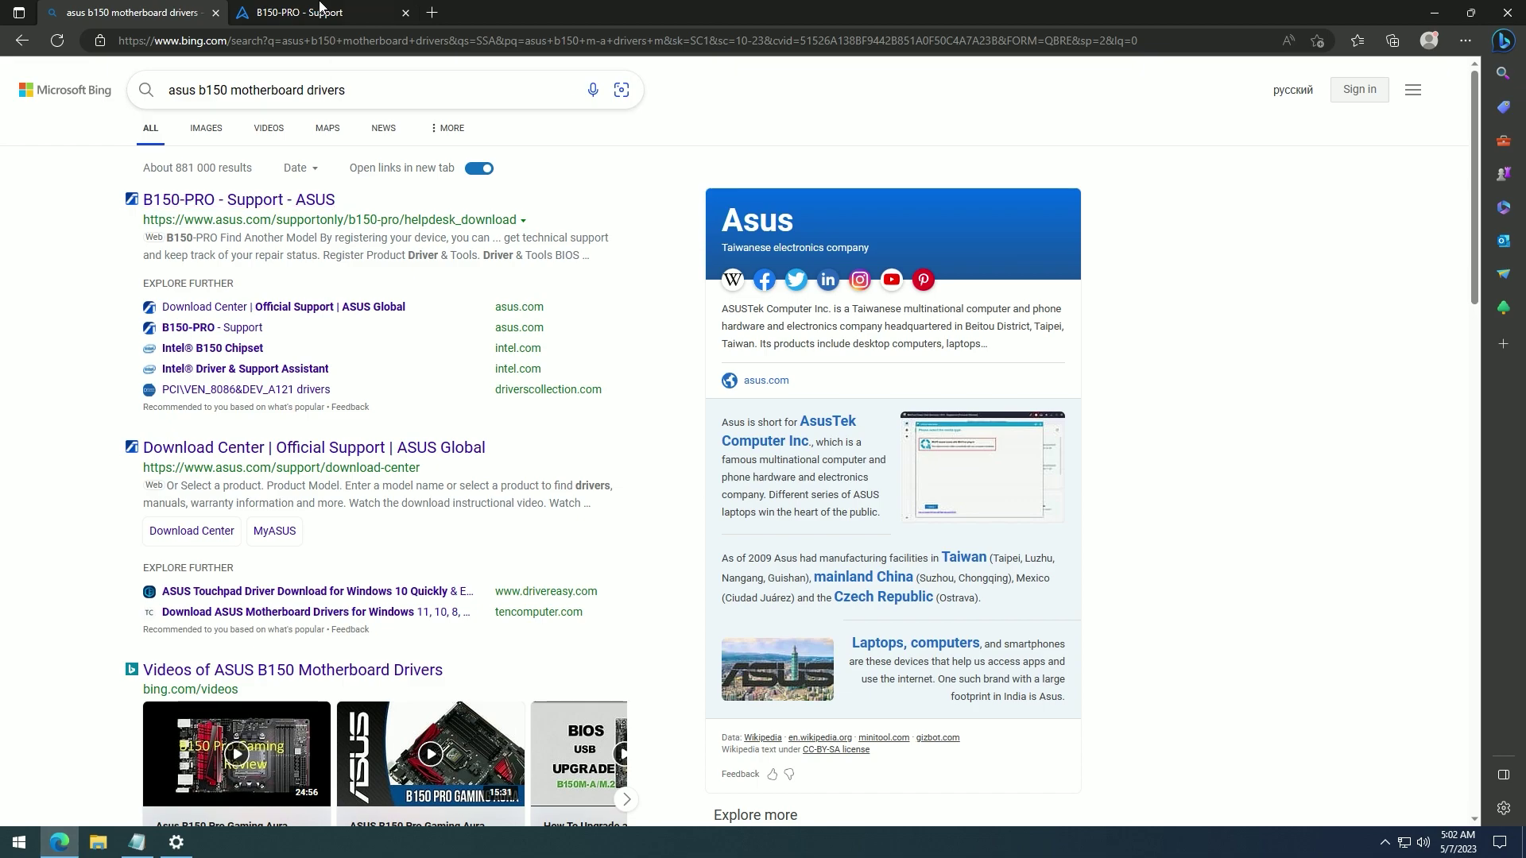
pyautogui.click(319, 10)
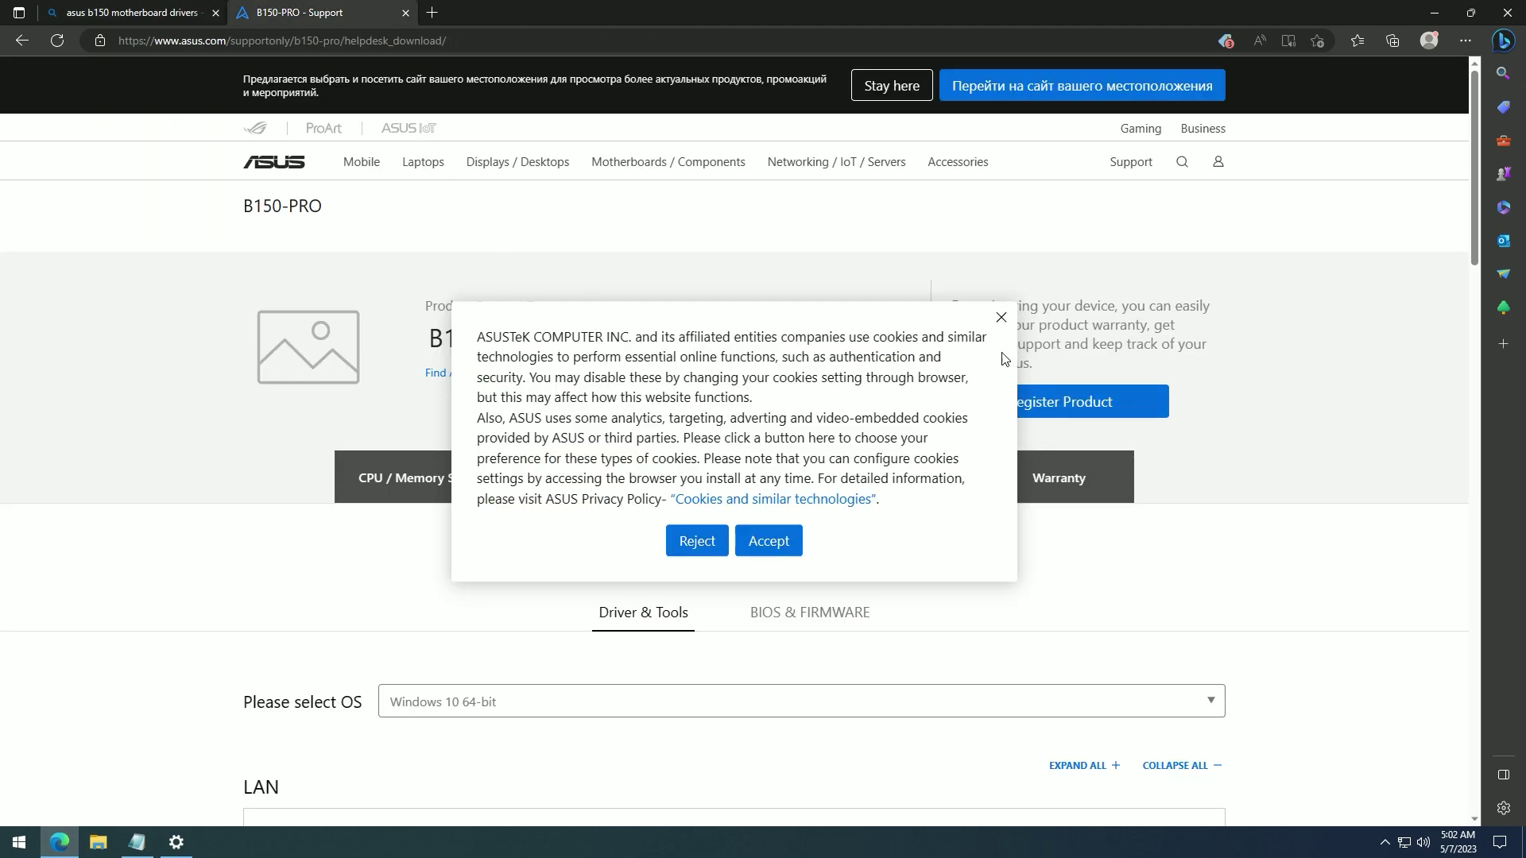
pyautogui.click(1000, 318)
pyautogui.scroll(-6, 546, 555)
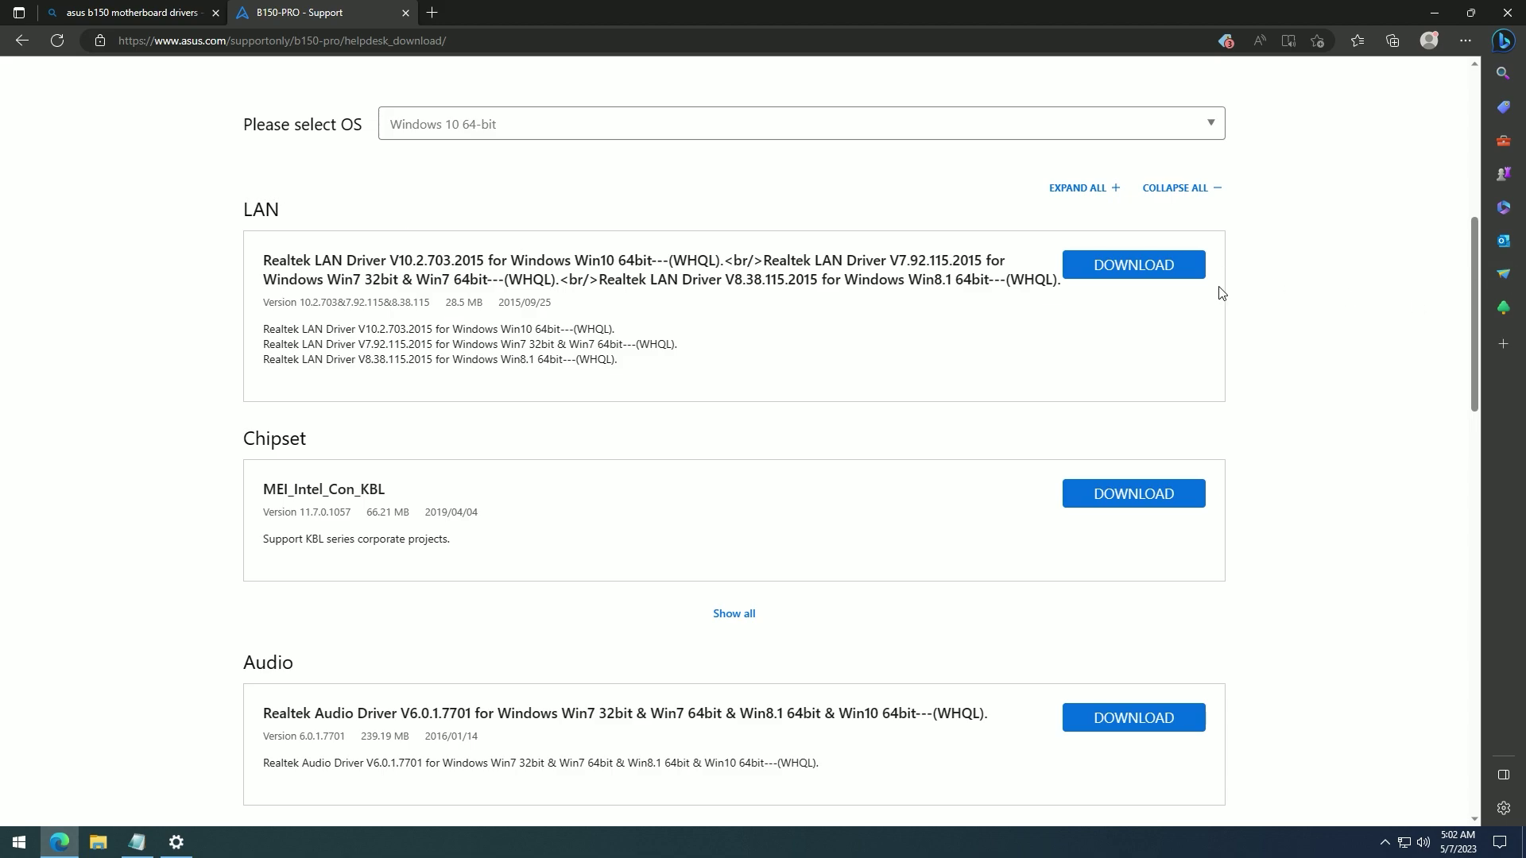
pyautogui.scroll(-1, 1052, 321)
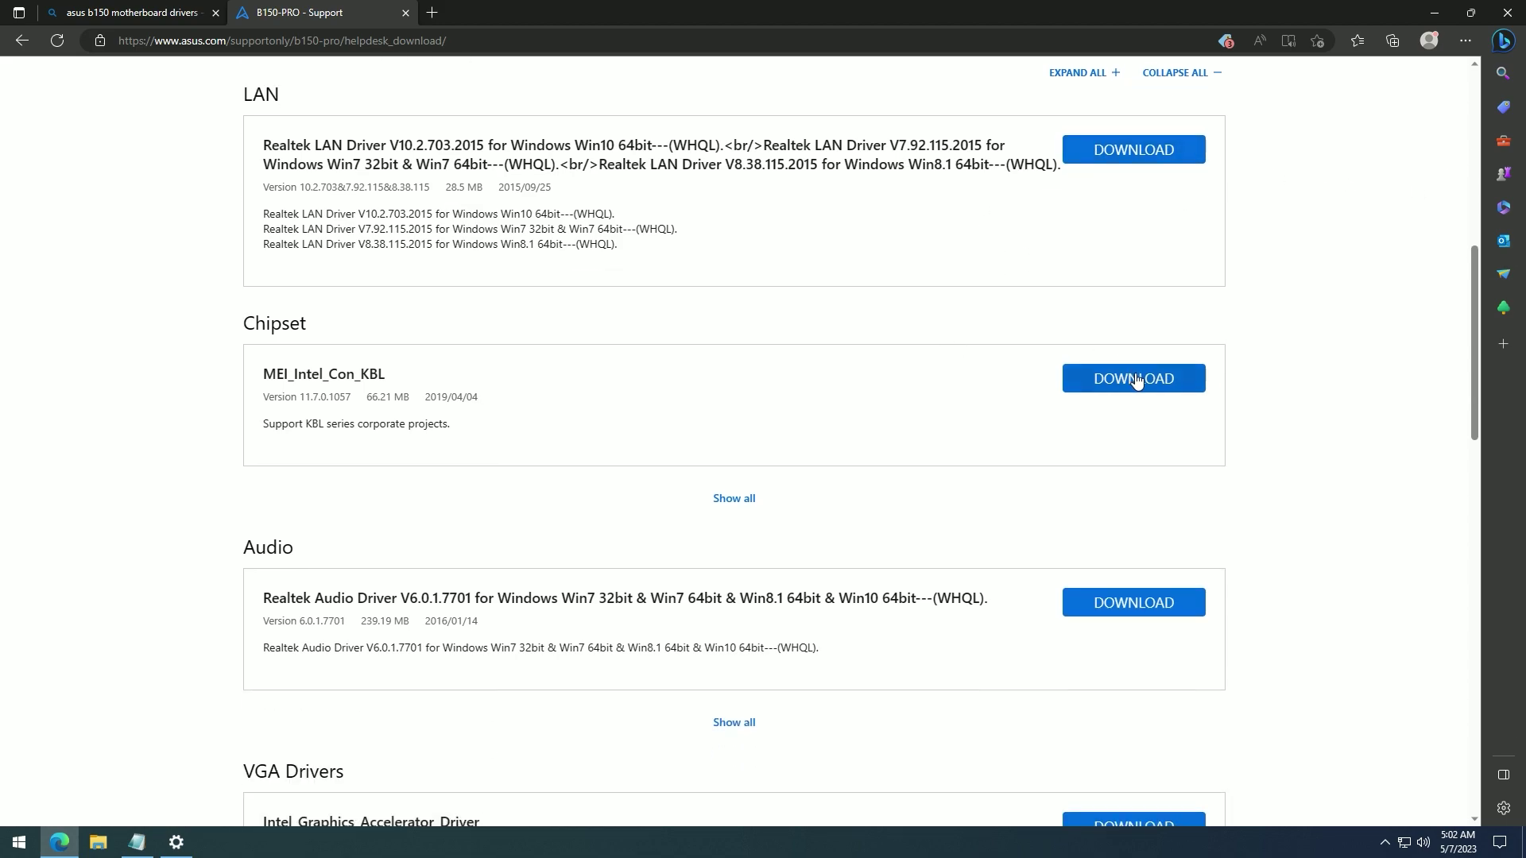
pyautogui.click(143, 10)
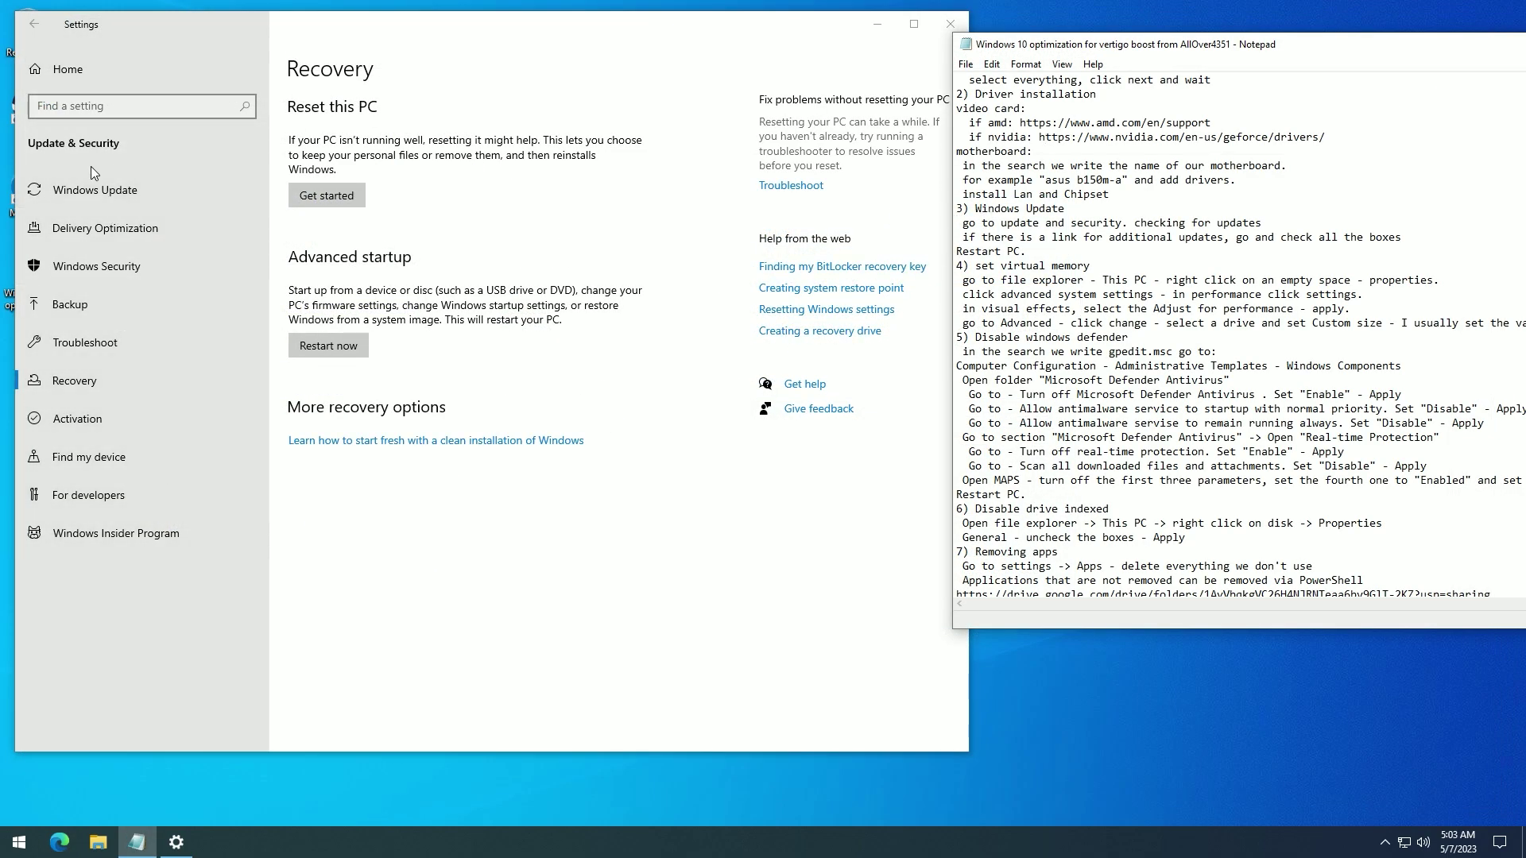
# - Reopen Settings from Start and go to Update & Security
pyautogui.click(88, 194)
pyautogui.click(88, 194)
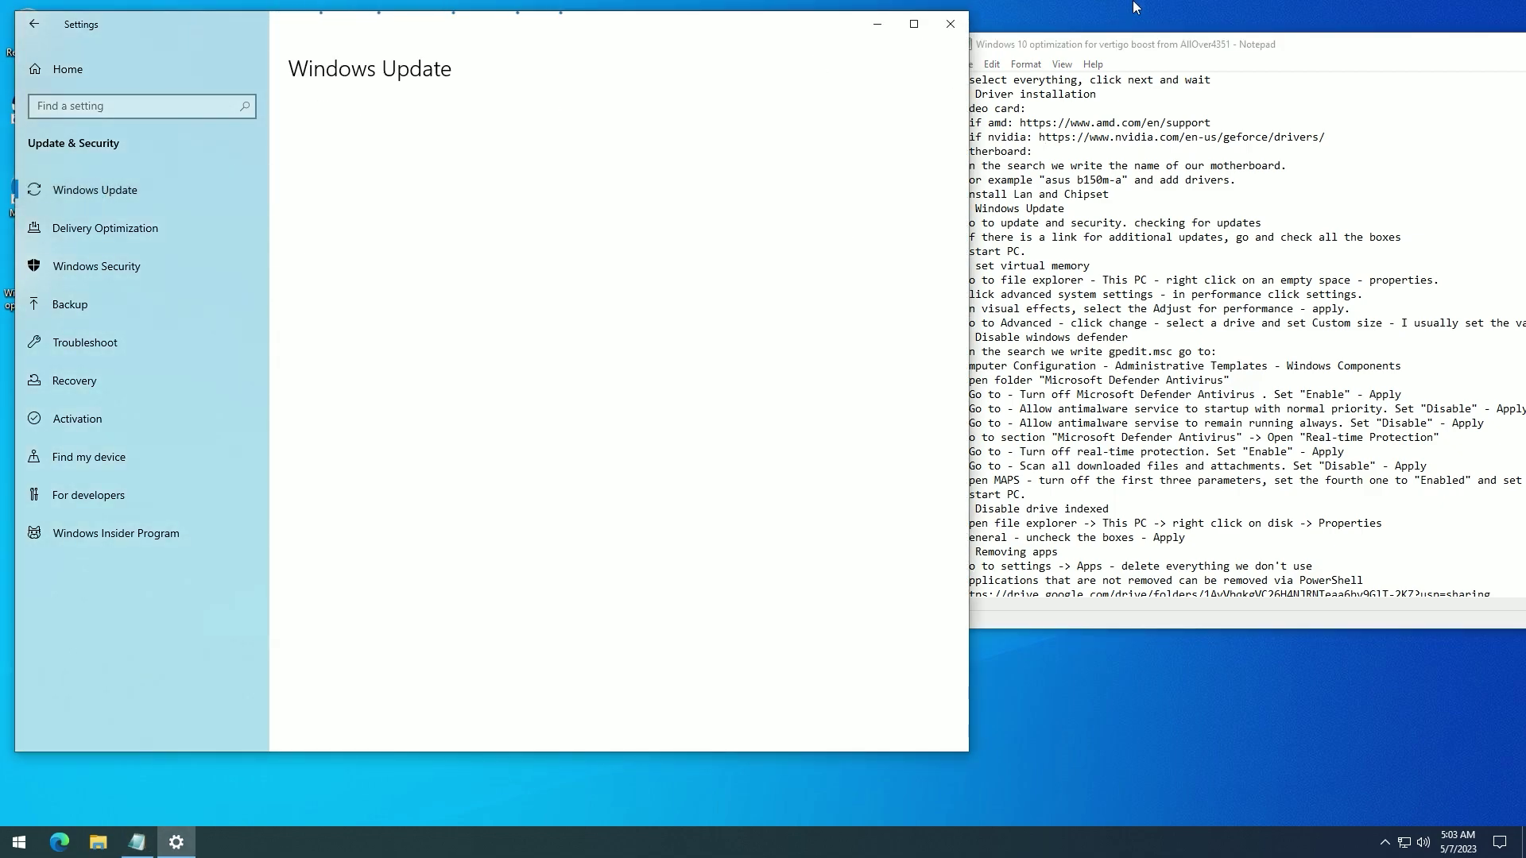
pyautogui.hotkey('alt', 'F4')
pyautogui.click(19, 842)
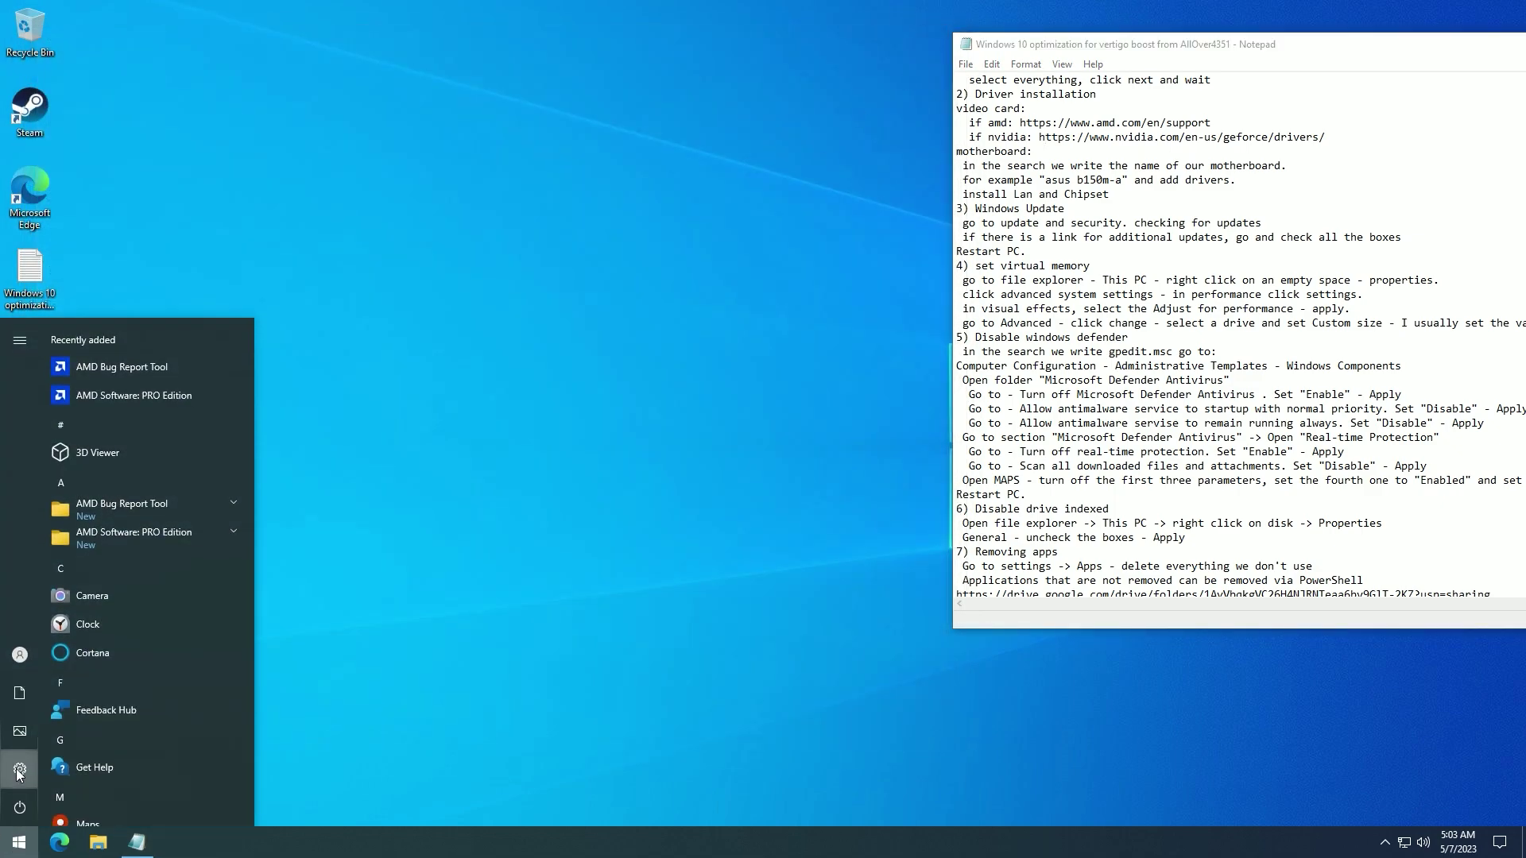
pyautogui.click(59, 798)
pyautogui.click(122, 548)
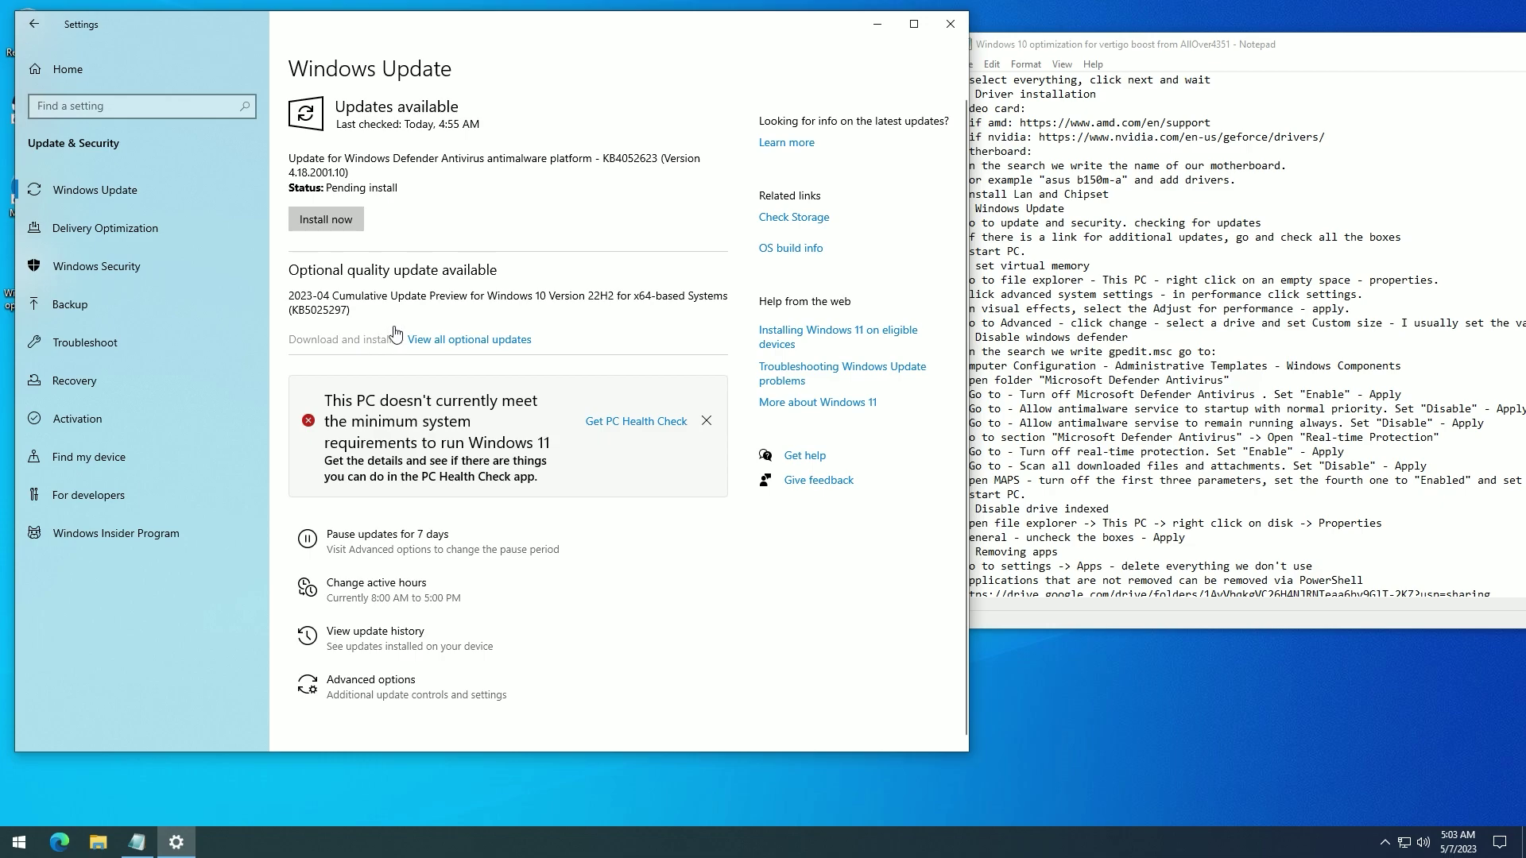
# - Install the pending update and download the optional 2023-04 Cumulative Update Preview
pyautogui.click(347, 231)
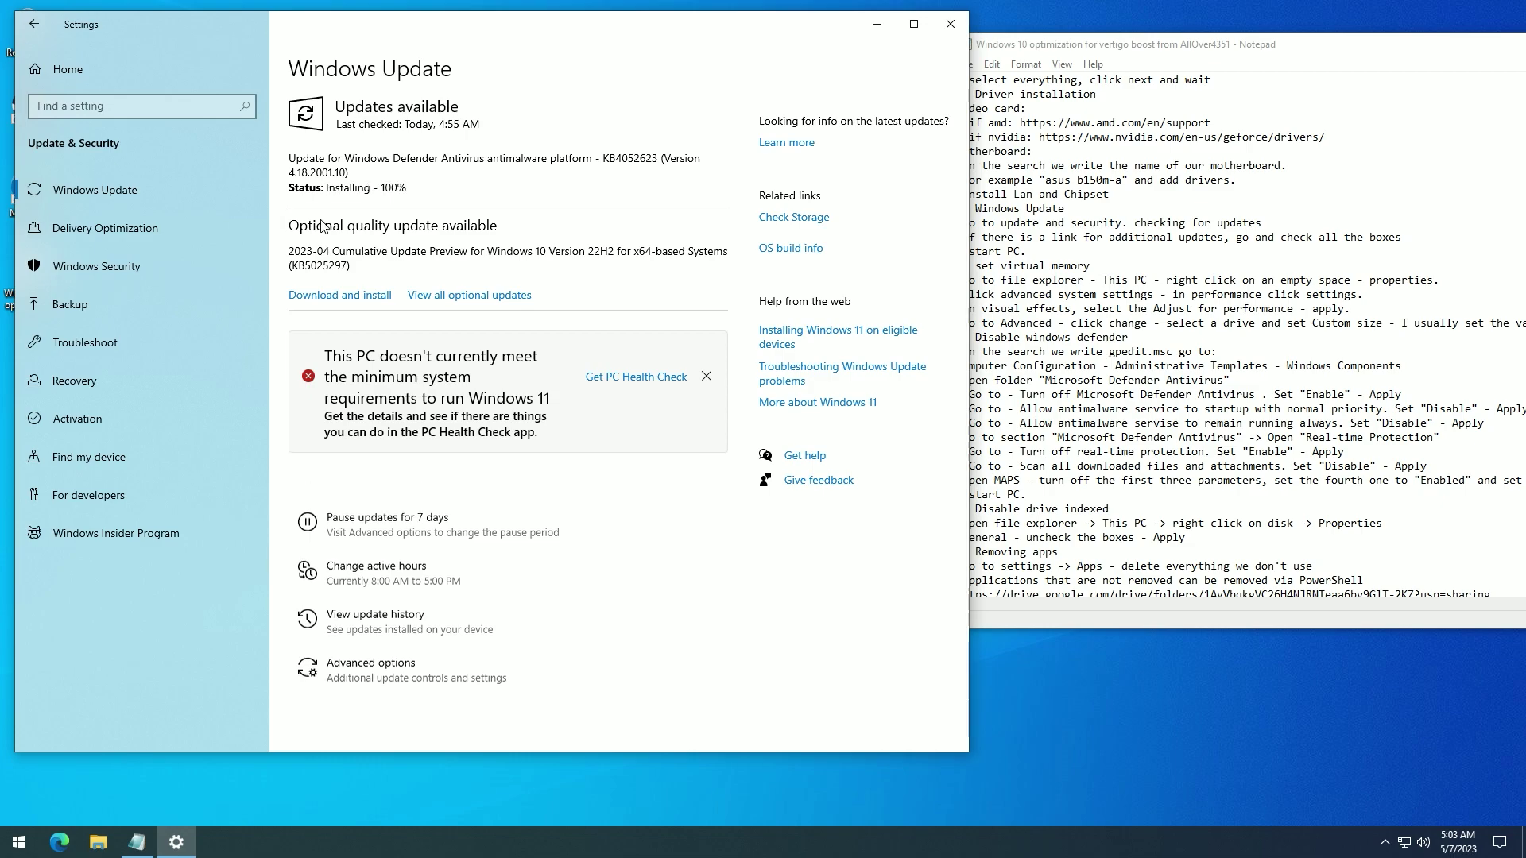
pyautogui.click(459, 296)
pyautogui.click(73, 185)
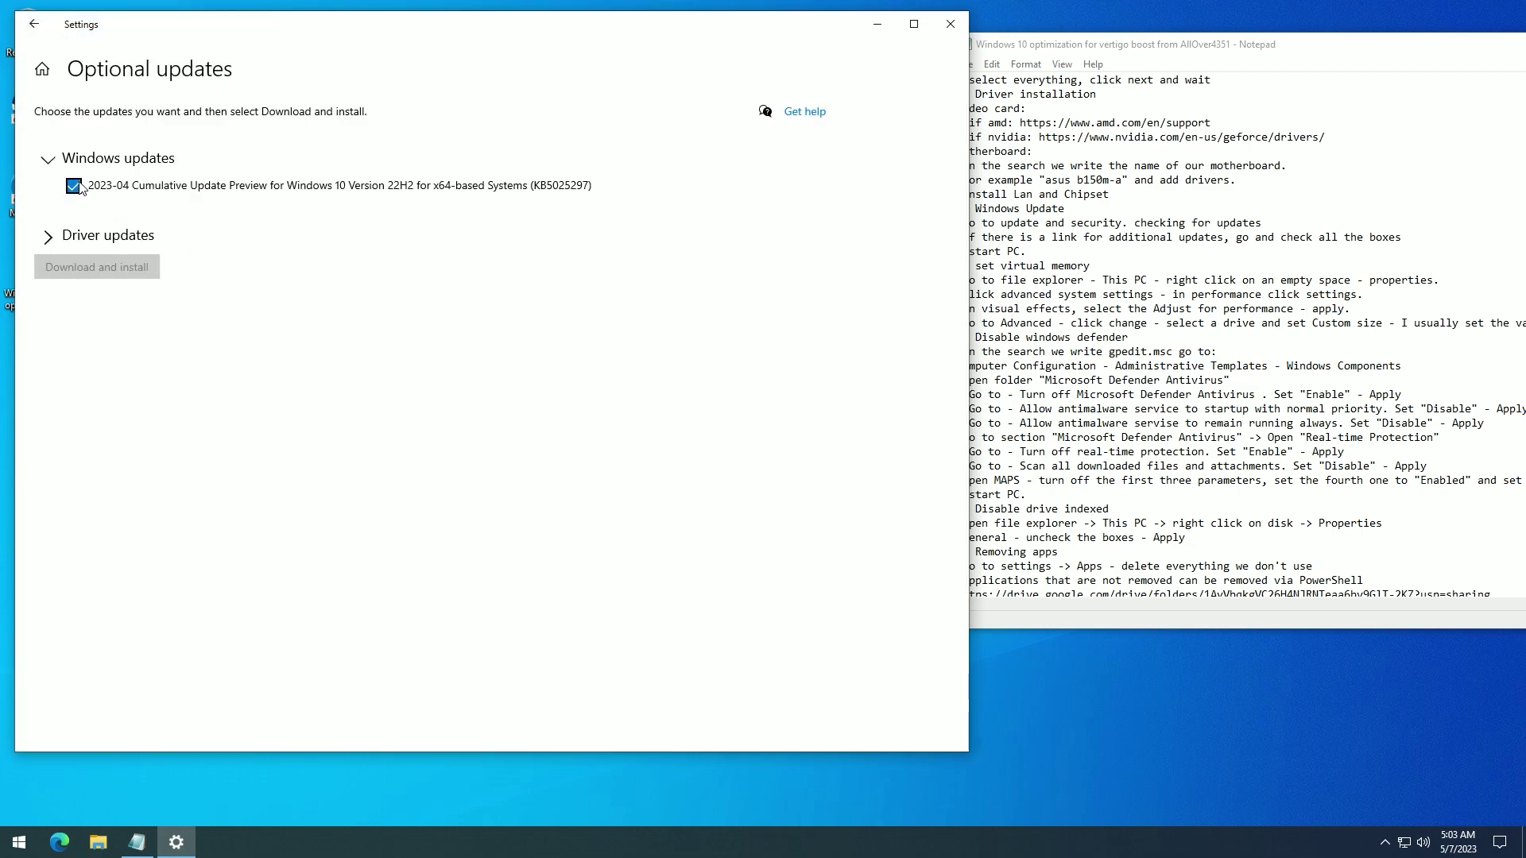
pyautogui.click(76, 337)
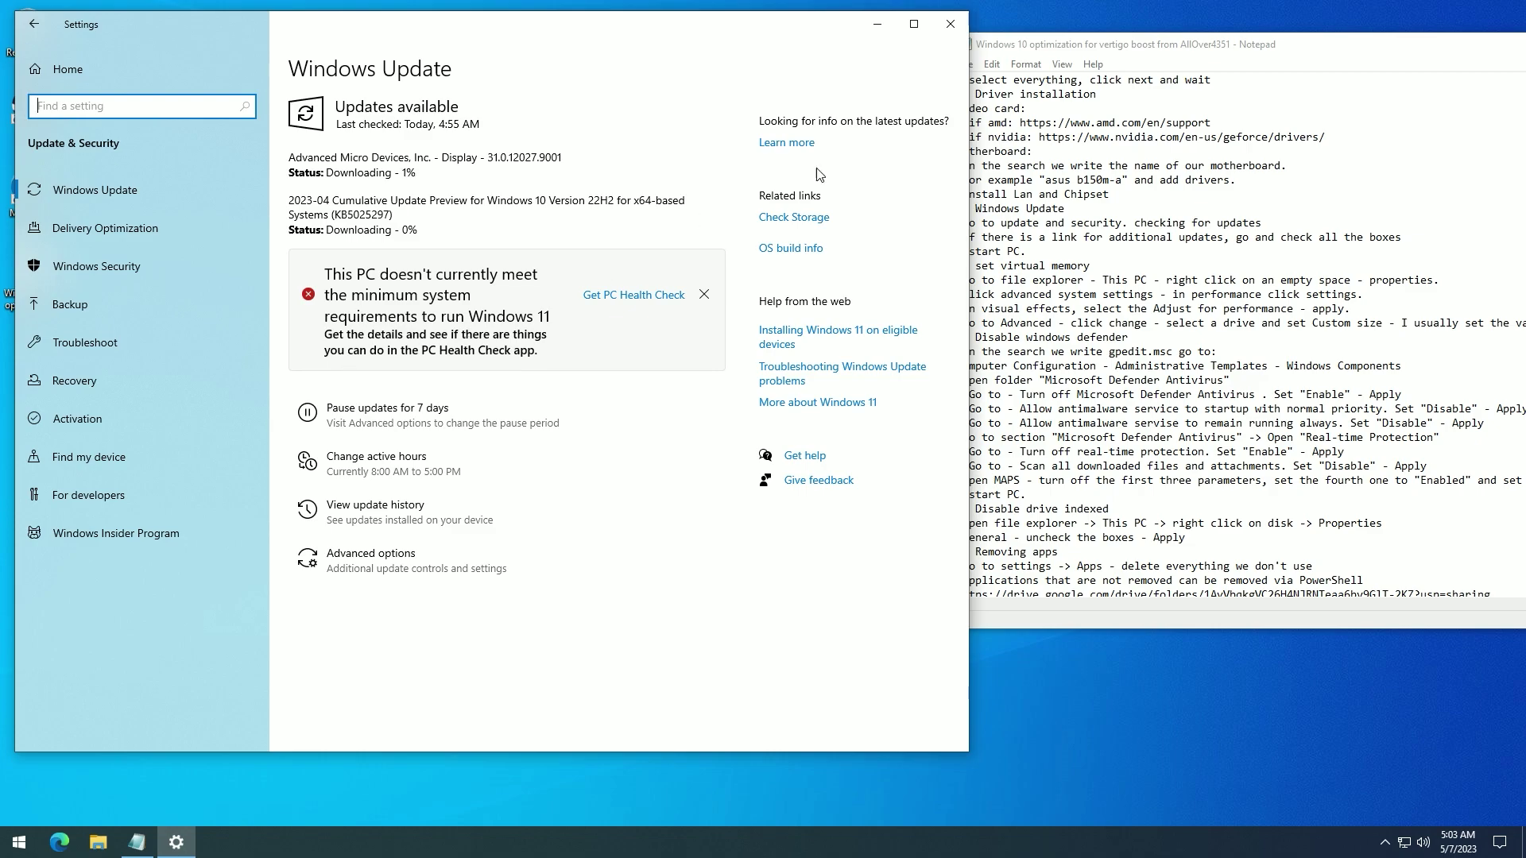
pyautogui.click(1006, 50)
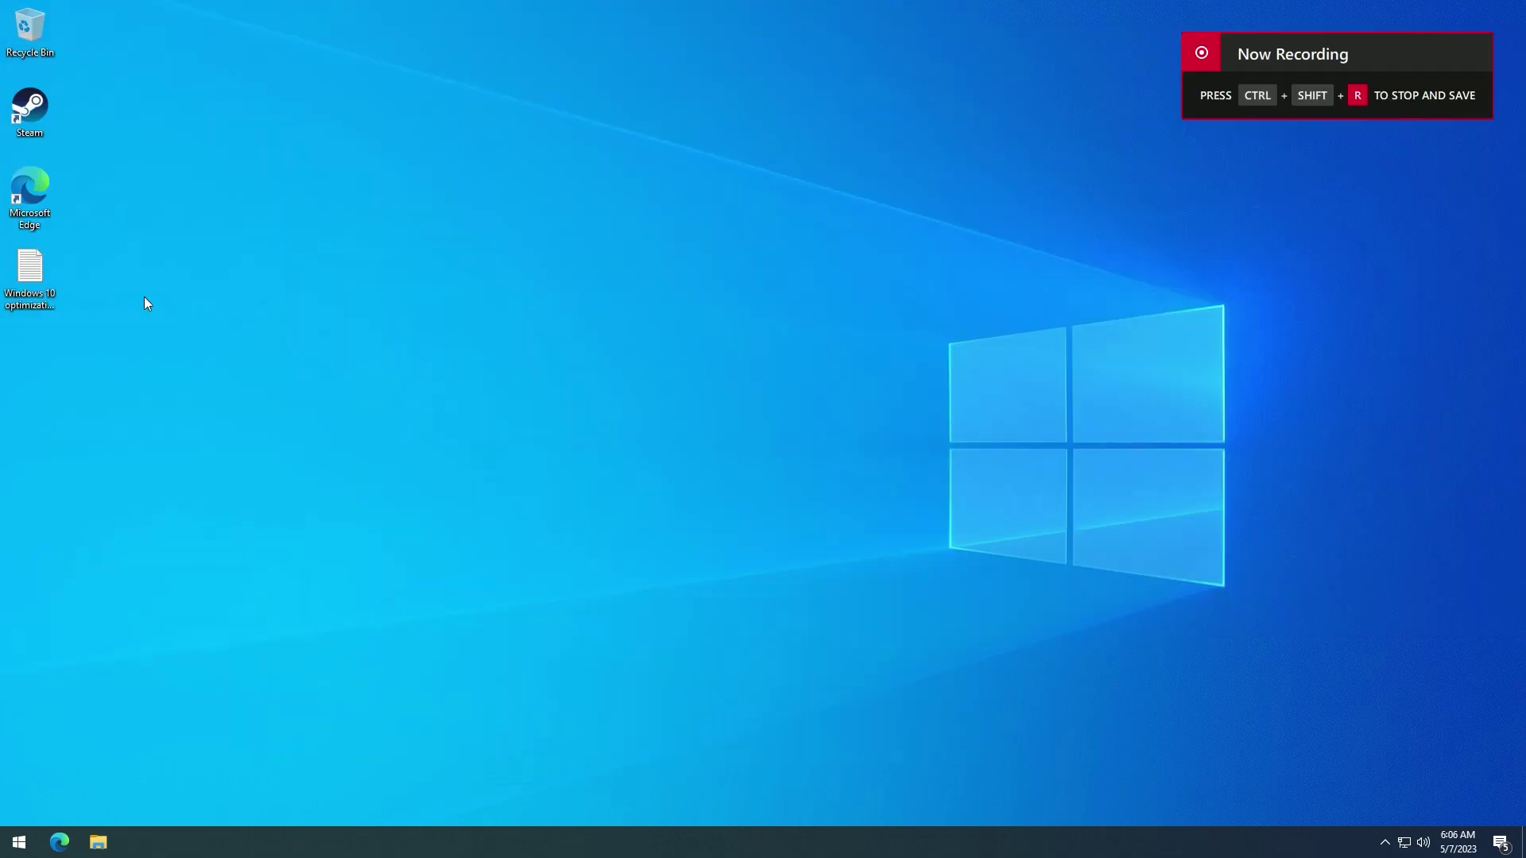
# - Open the optimization notes on the right and File Explorer on the left
pyautogui.doubleClick(32, 280)
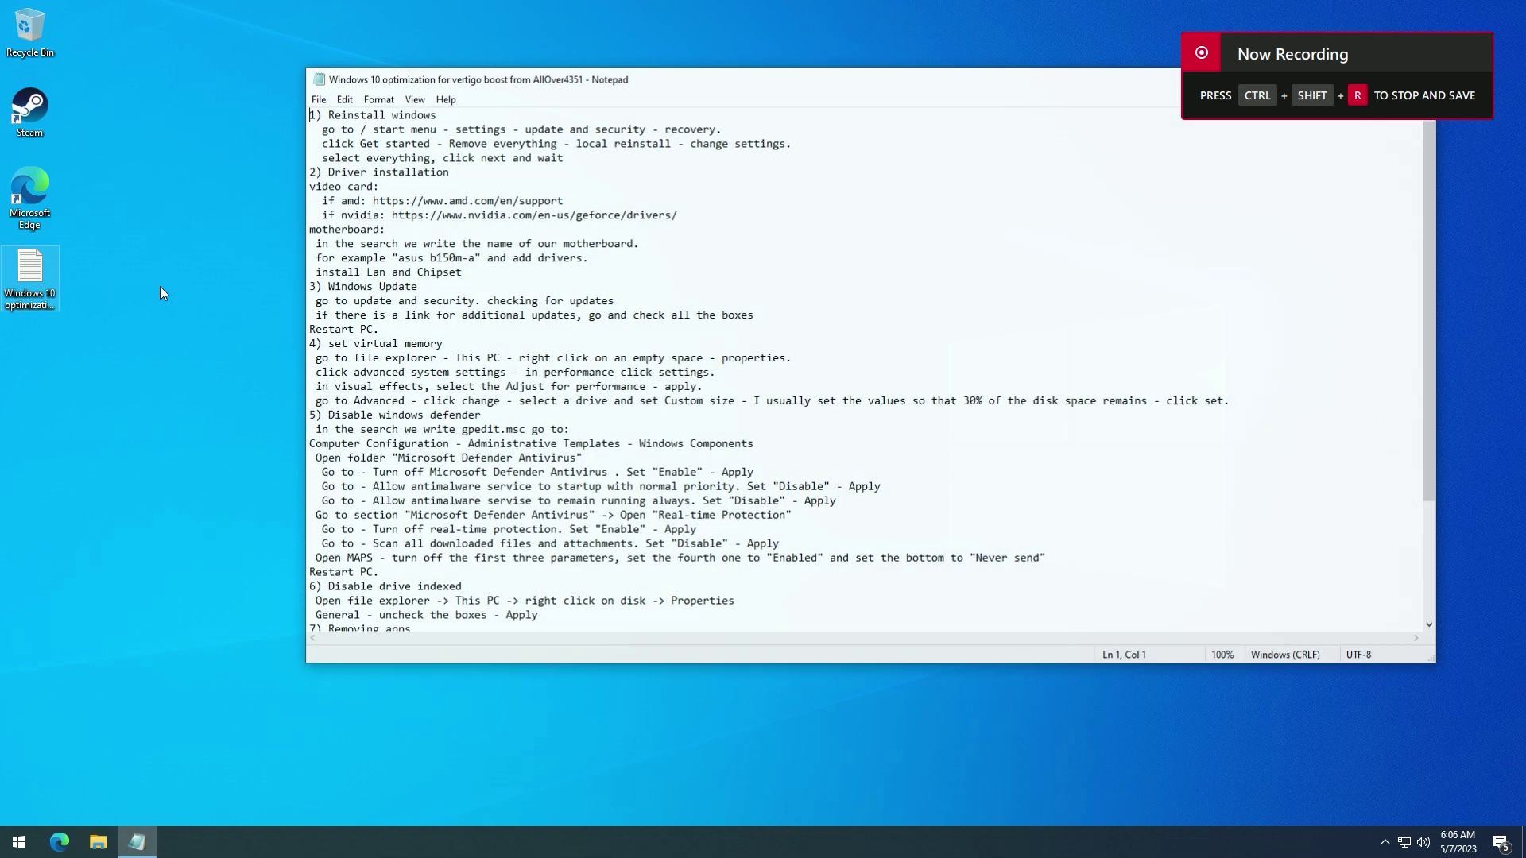
pyautogui.moveTo(739, 82); pyautogui.dragTo(1246, 77)
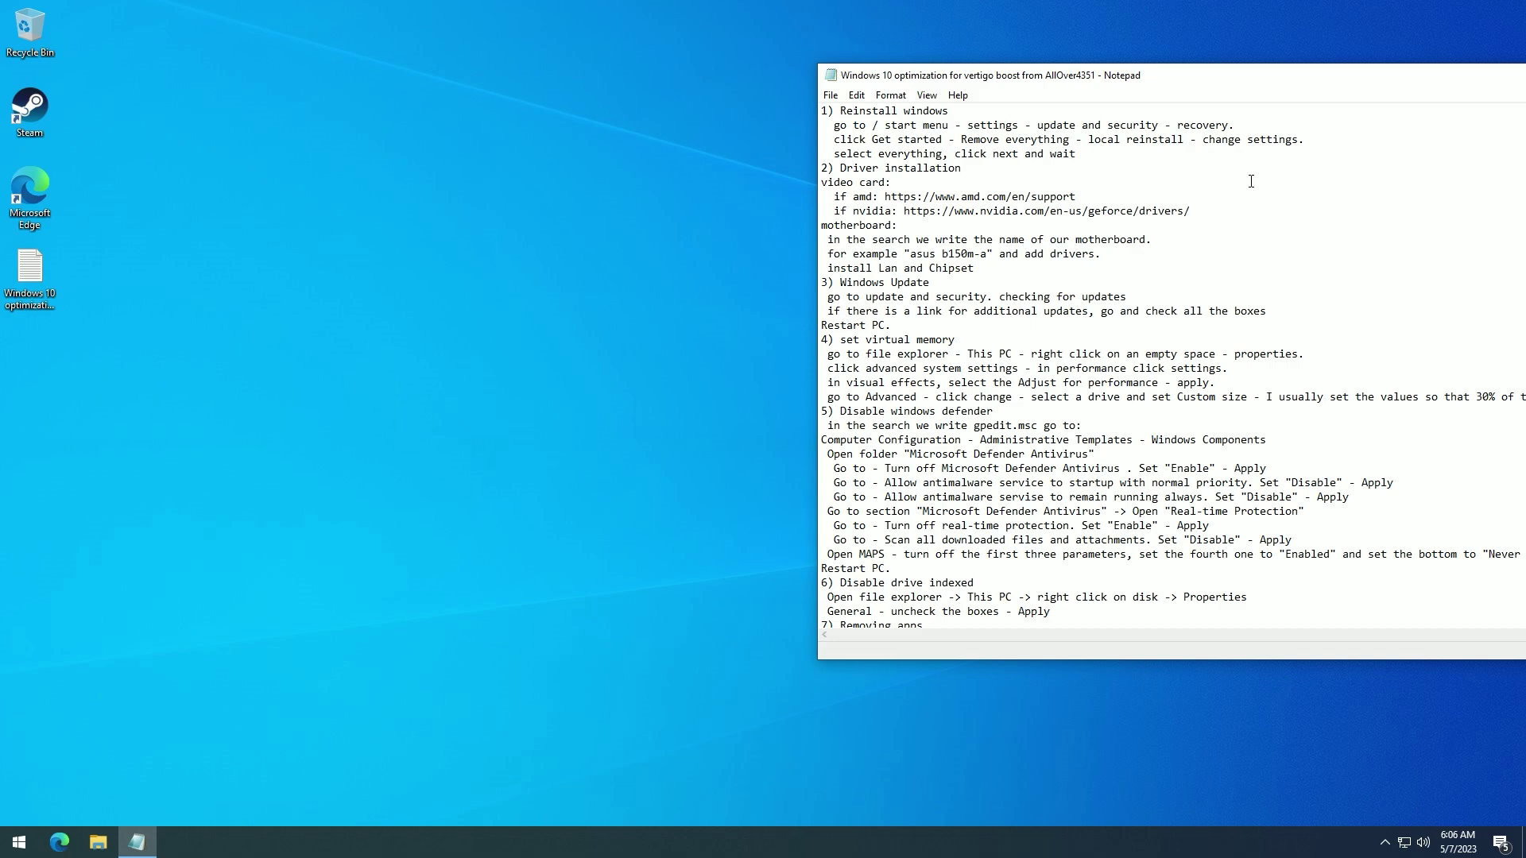
pyautogui.click(99, 842)
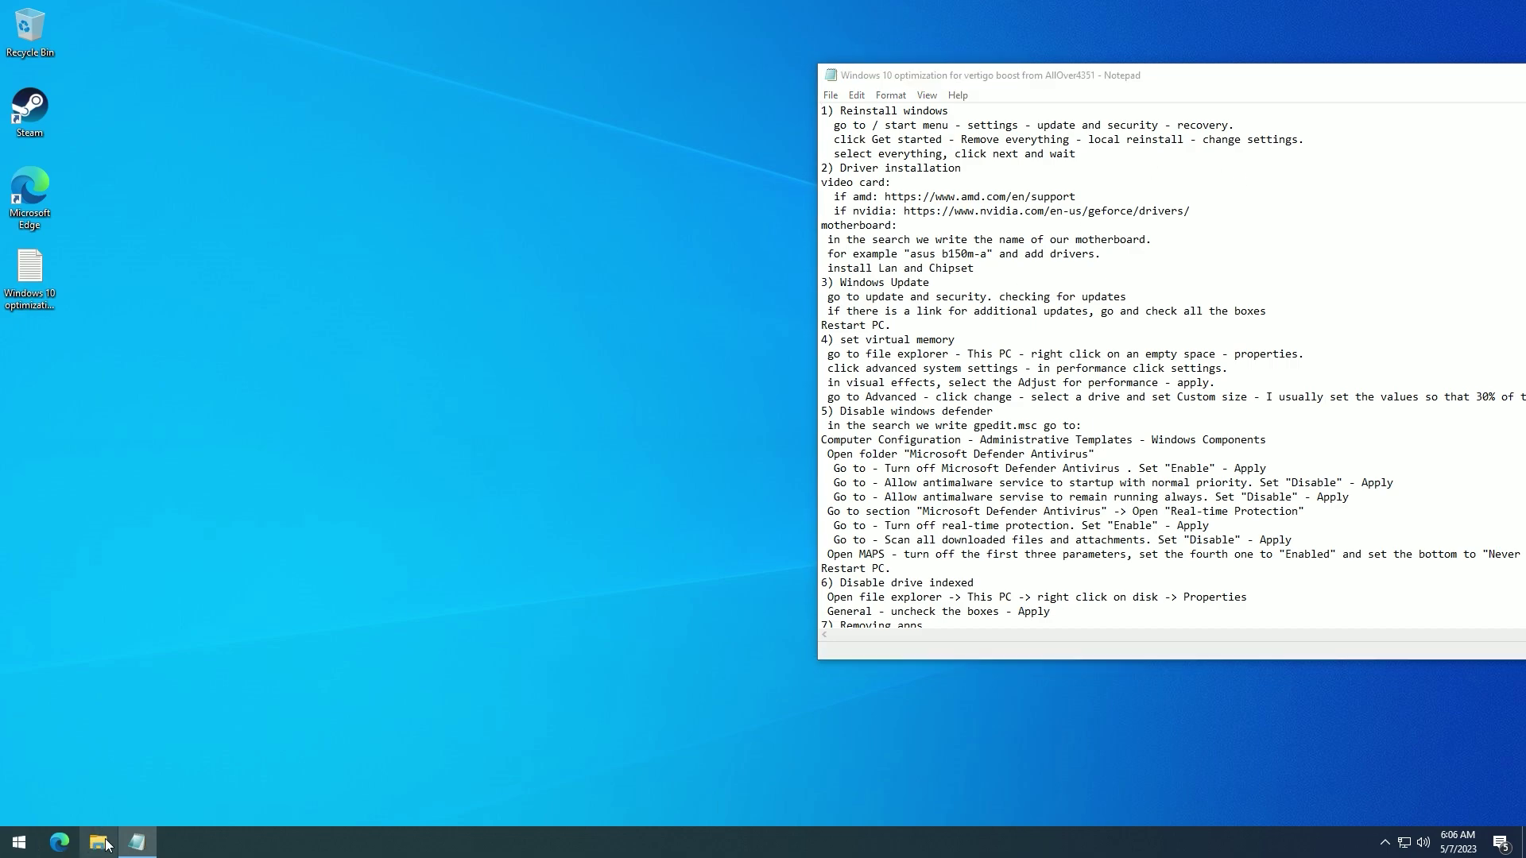
pyautogui.moveTo(585, 187); pyautogui.dragTo(314, 130)
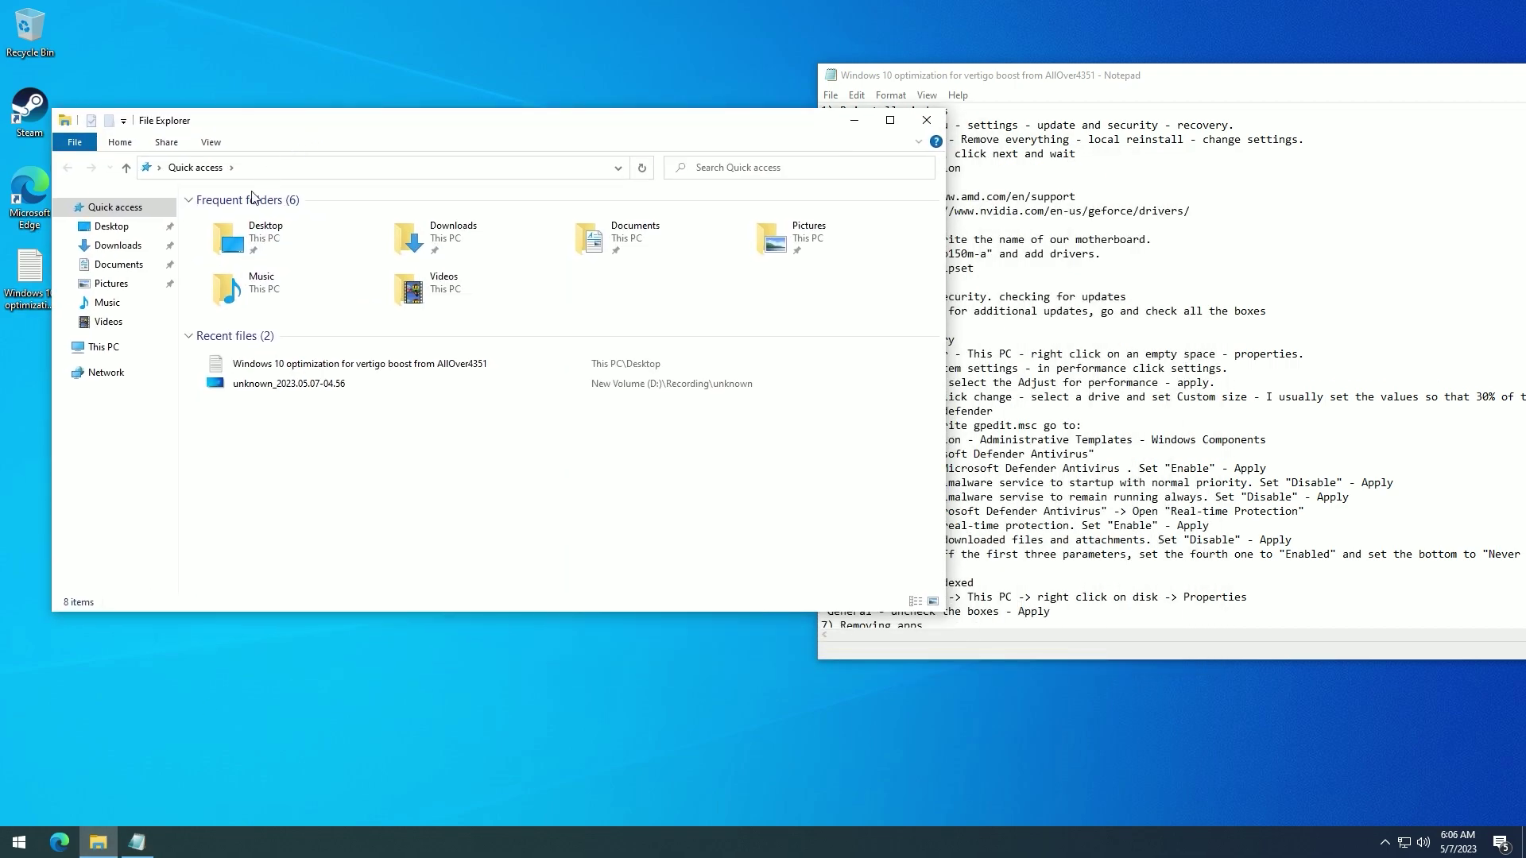
# - Open This PC's Properties and go to Advanced system settings
pyautogui.click(107, 347)
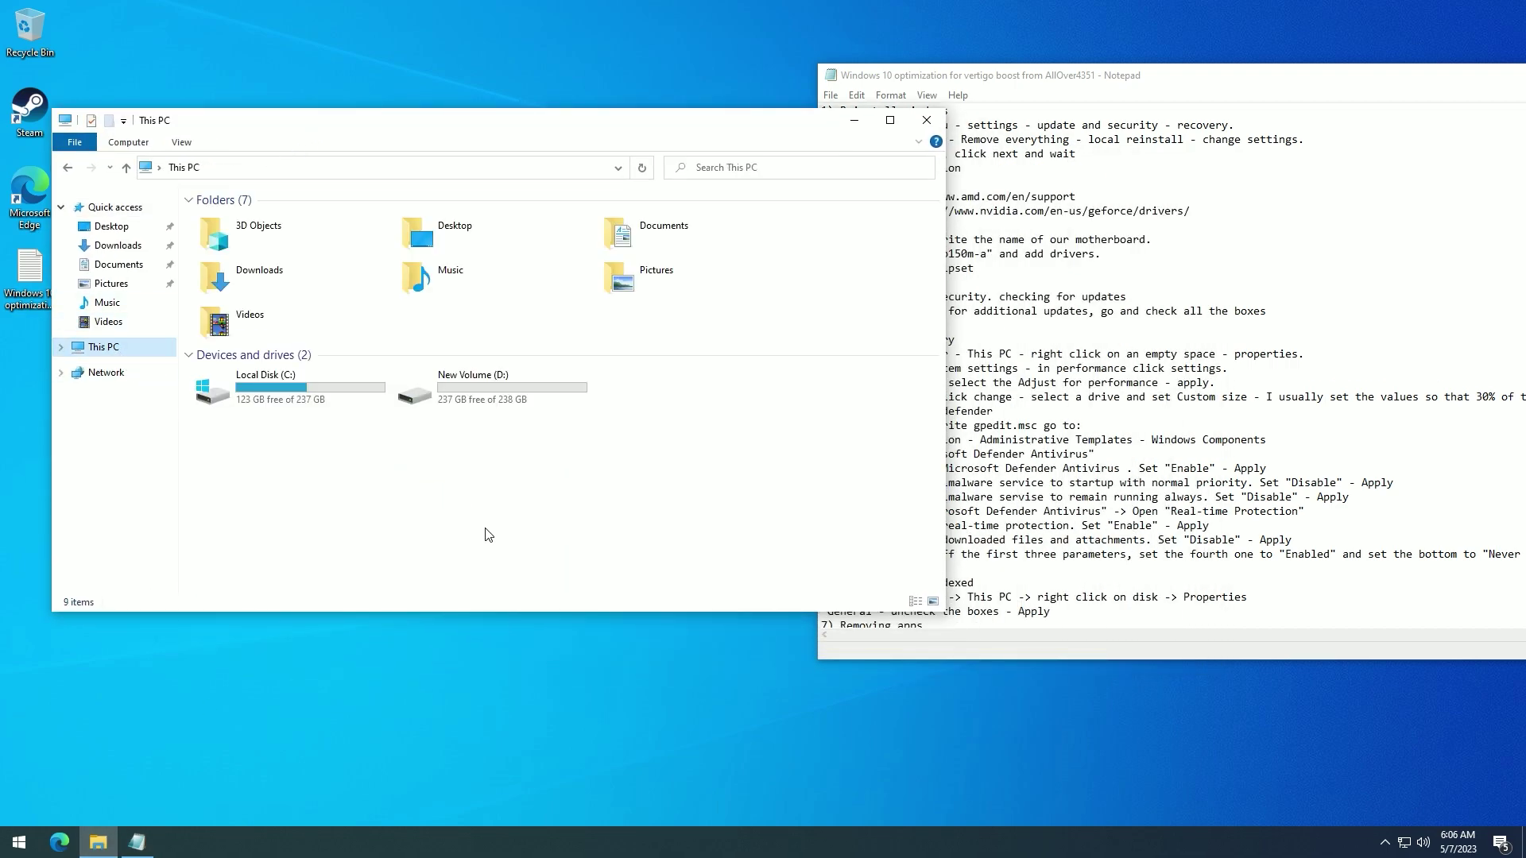
pyautogui.rightClick(464, 499)
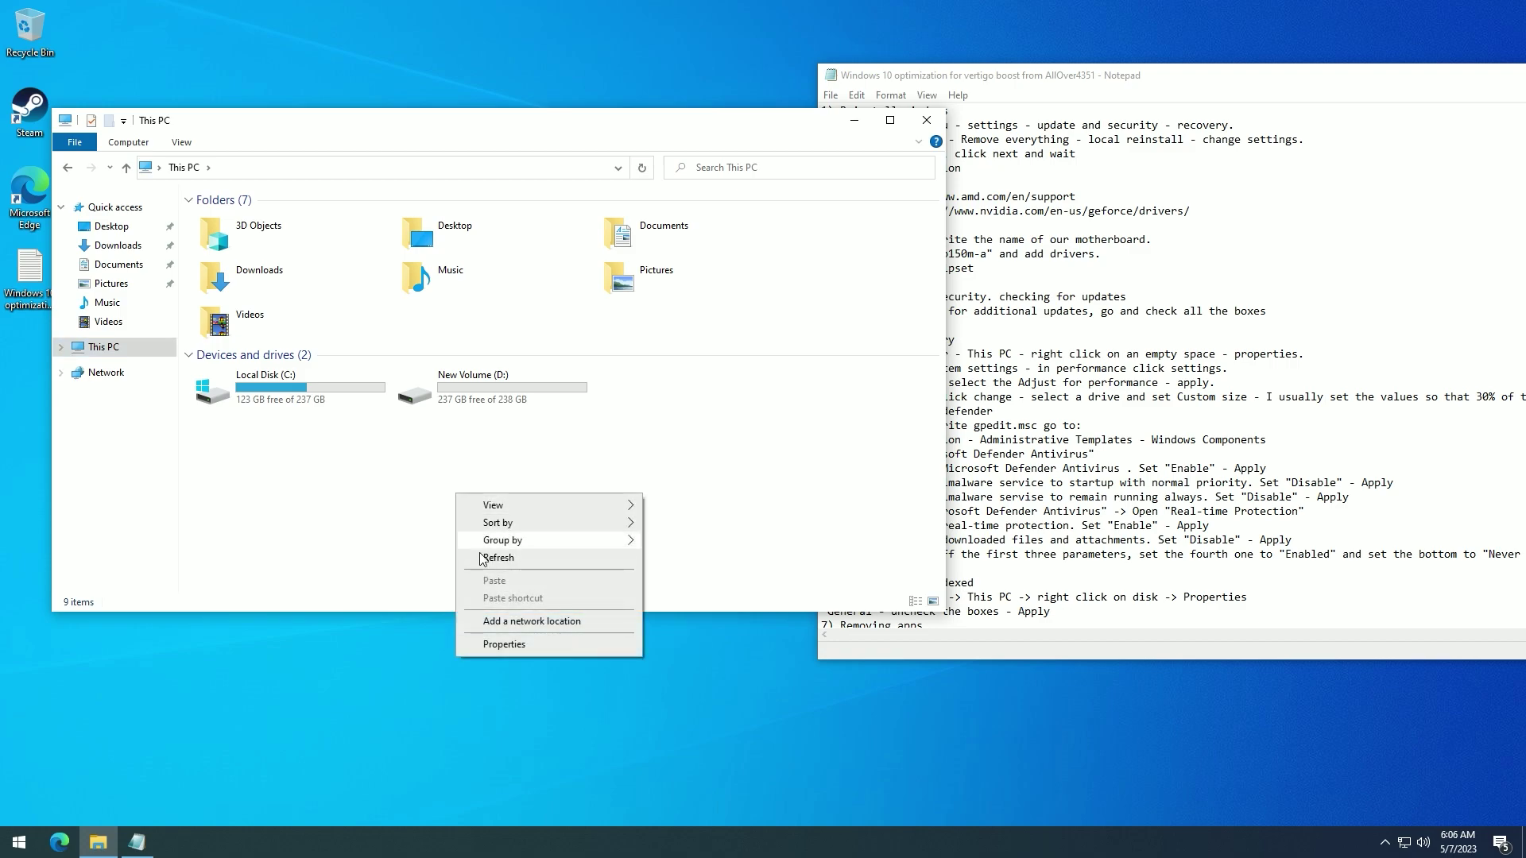
pyautogui.click(517, 646)
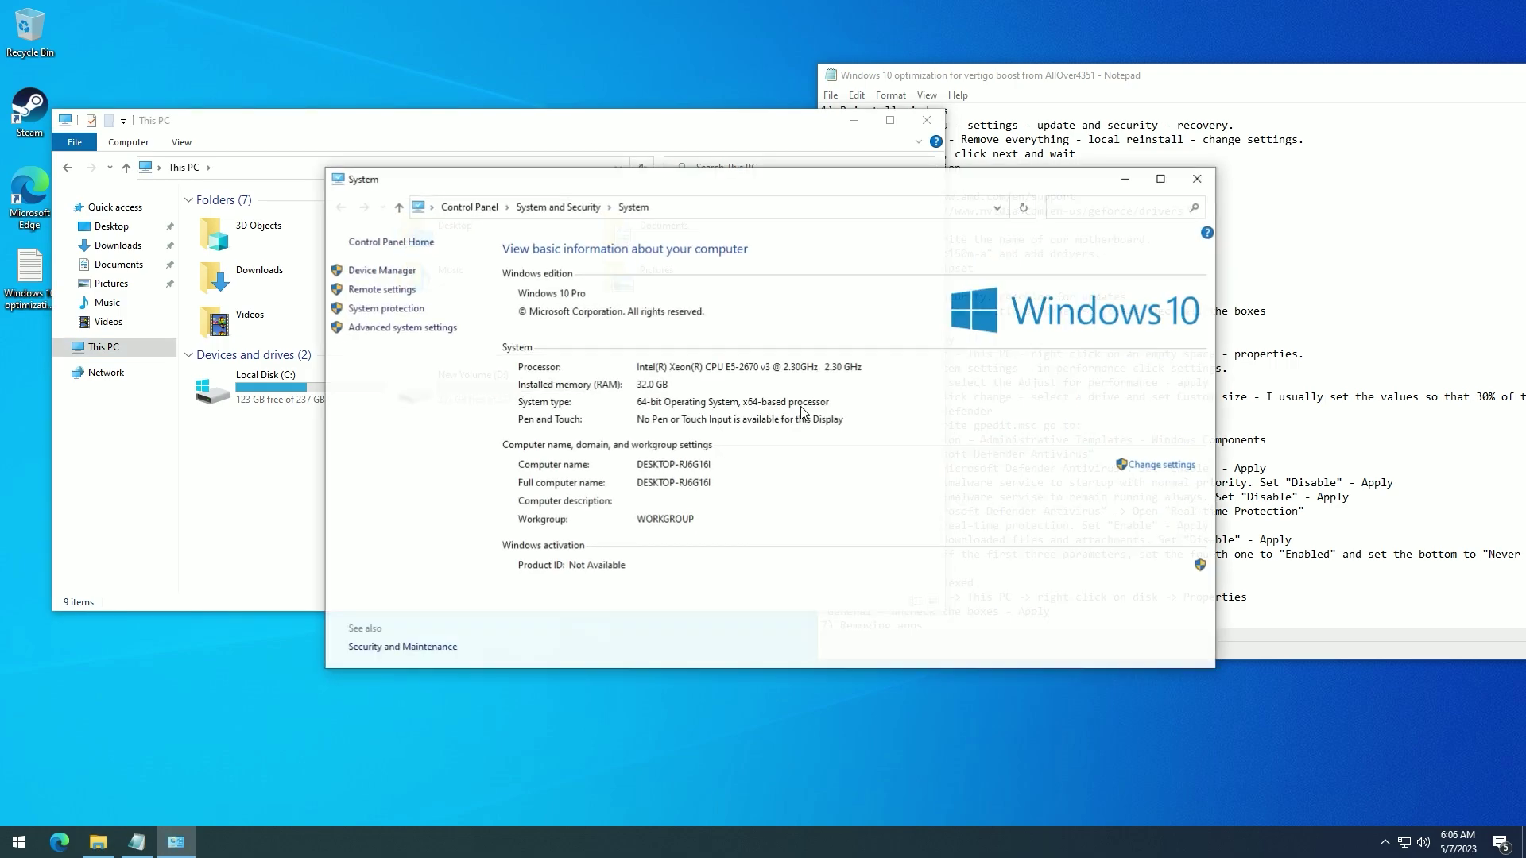
pyautogui.click(389, 330)
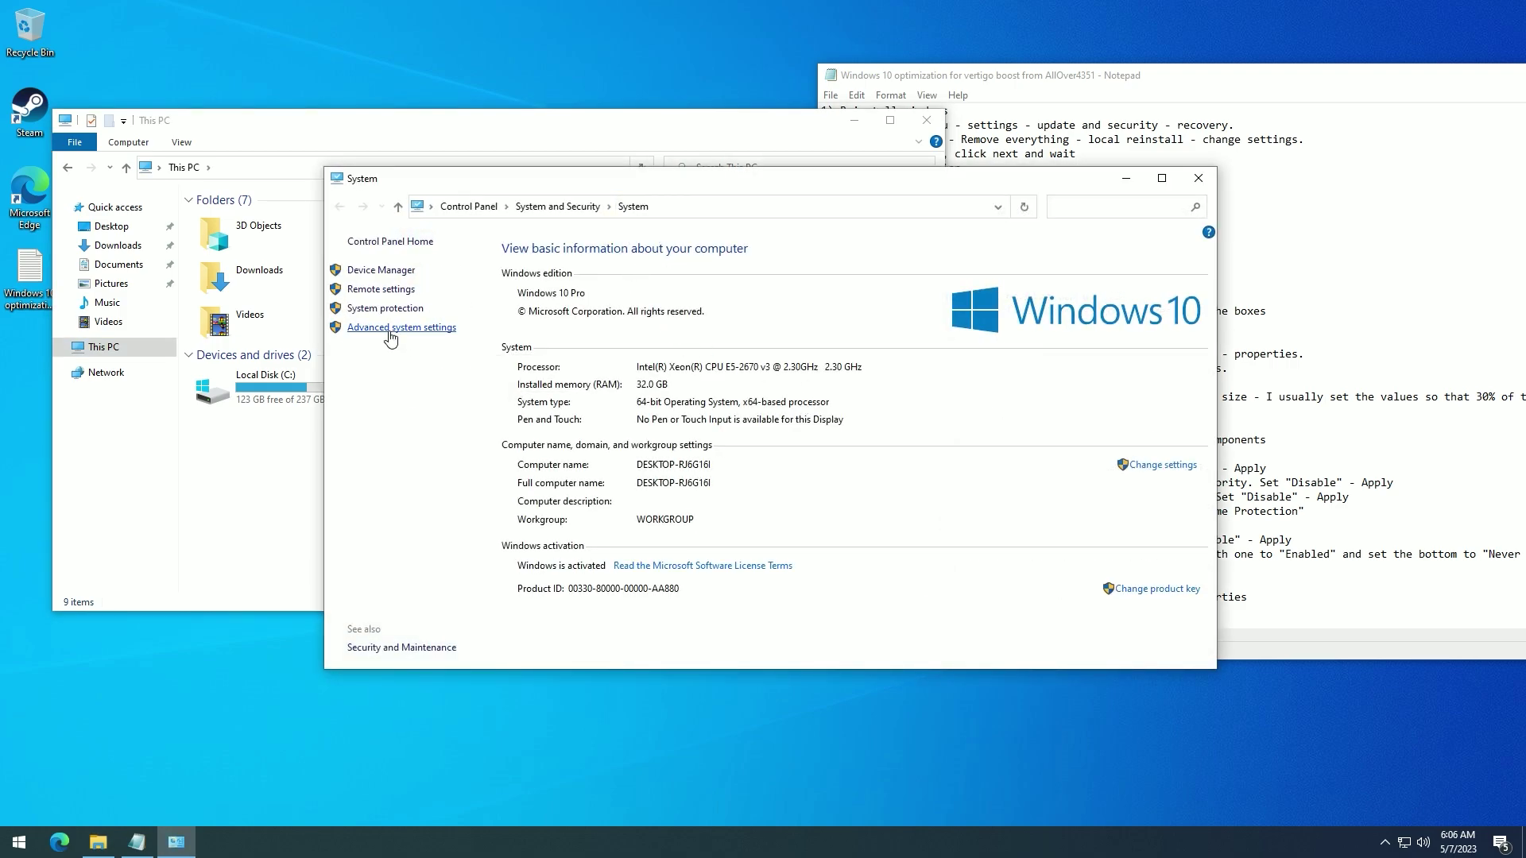
# - Set visual effects to Adjust for best performance and disable automatic paging file management
pyautogui.click(421, 273)
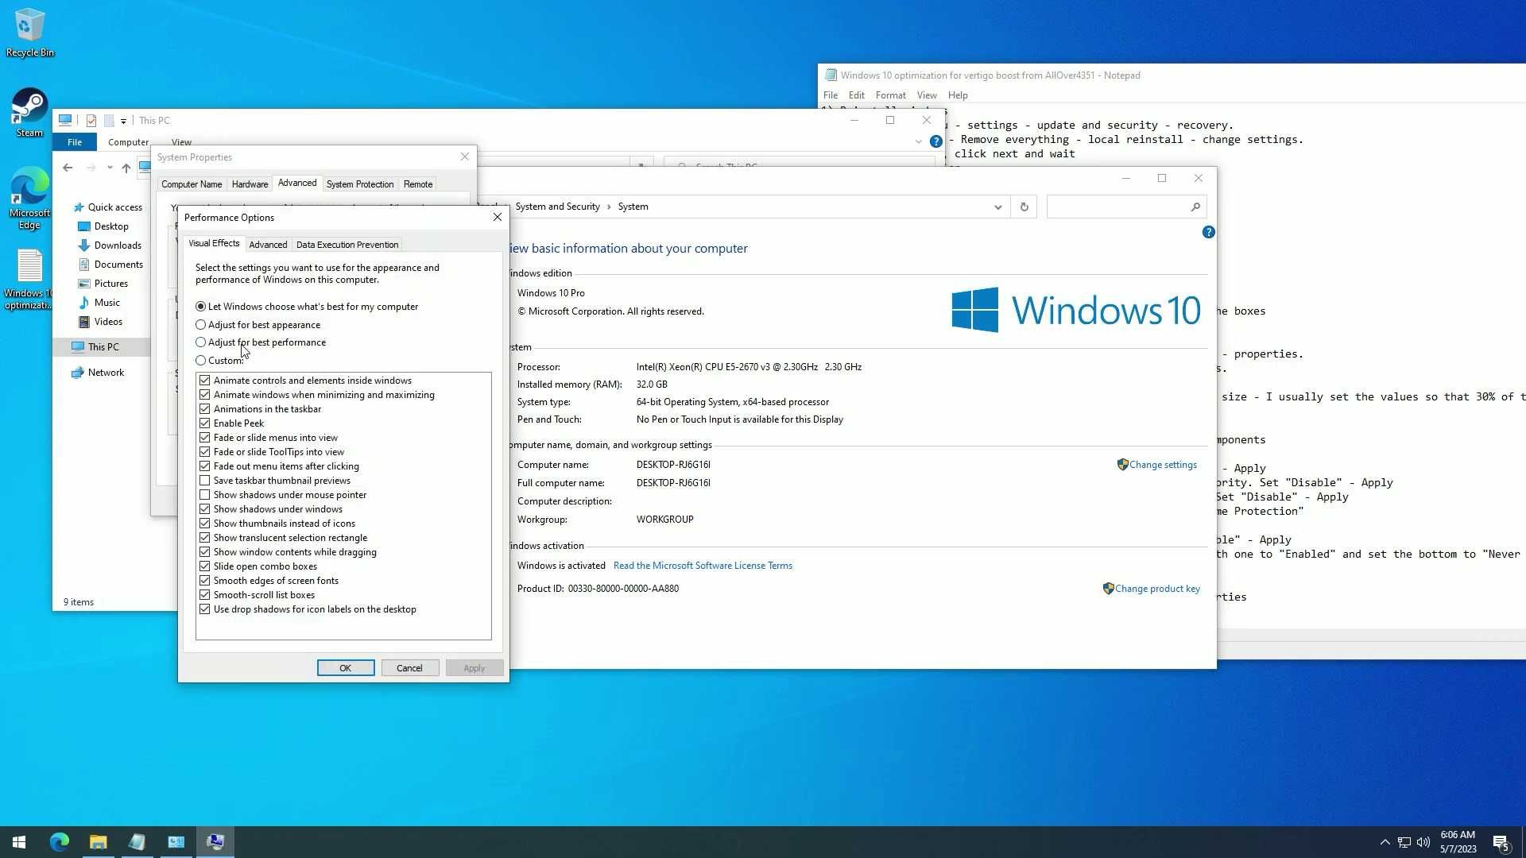
pyautogui.click(474, 667)
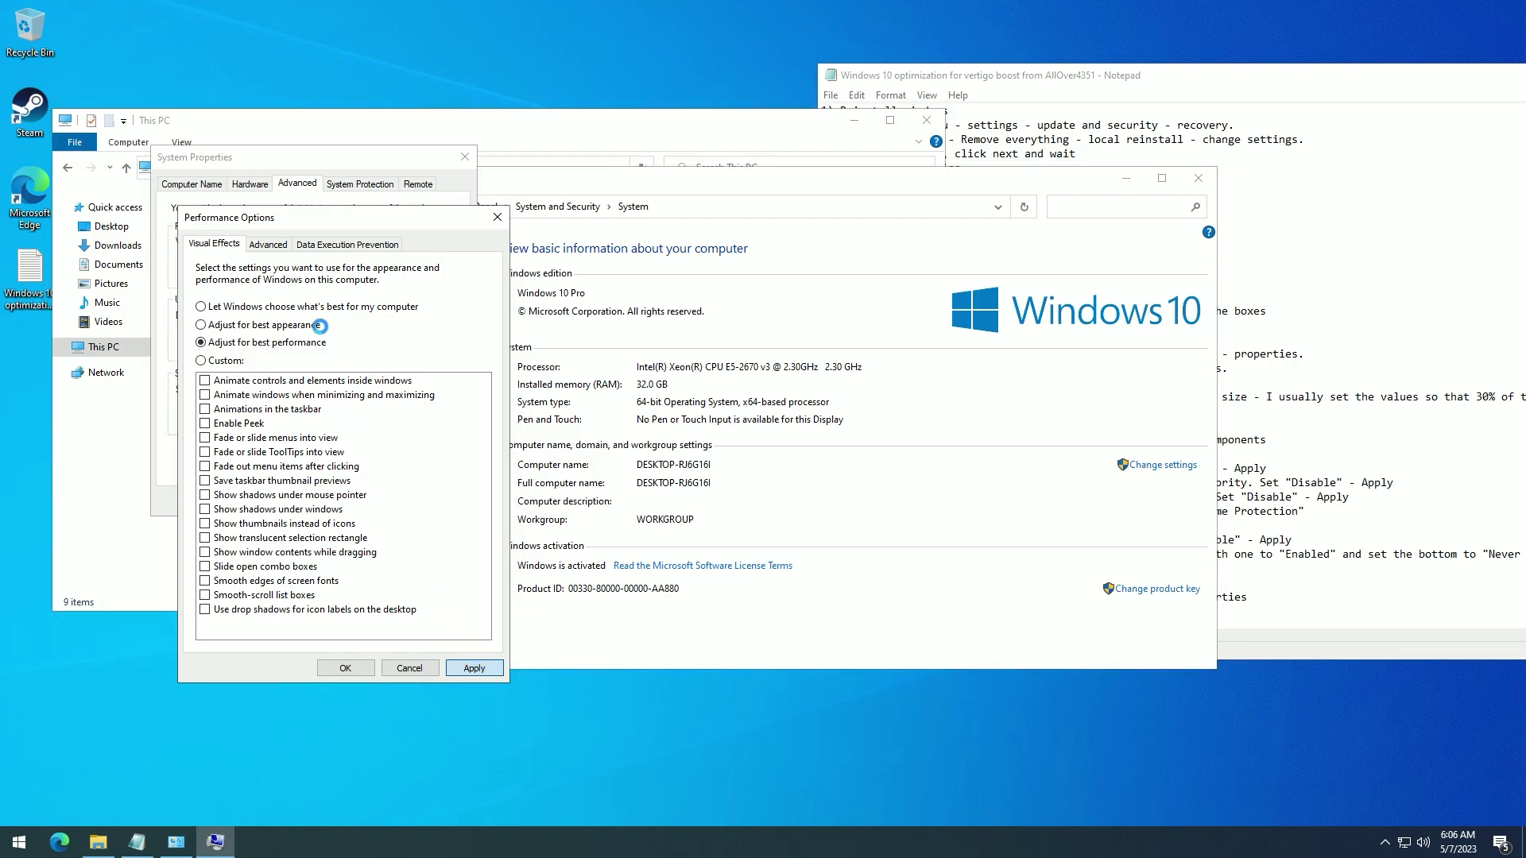
pyautogui.click(269, 244)
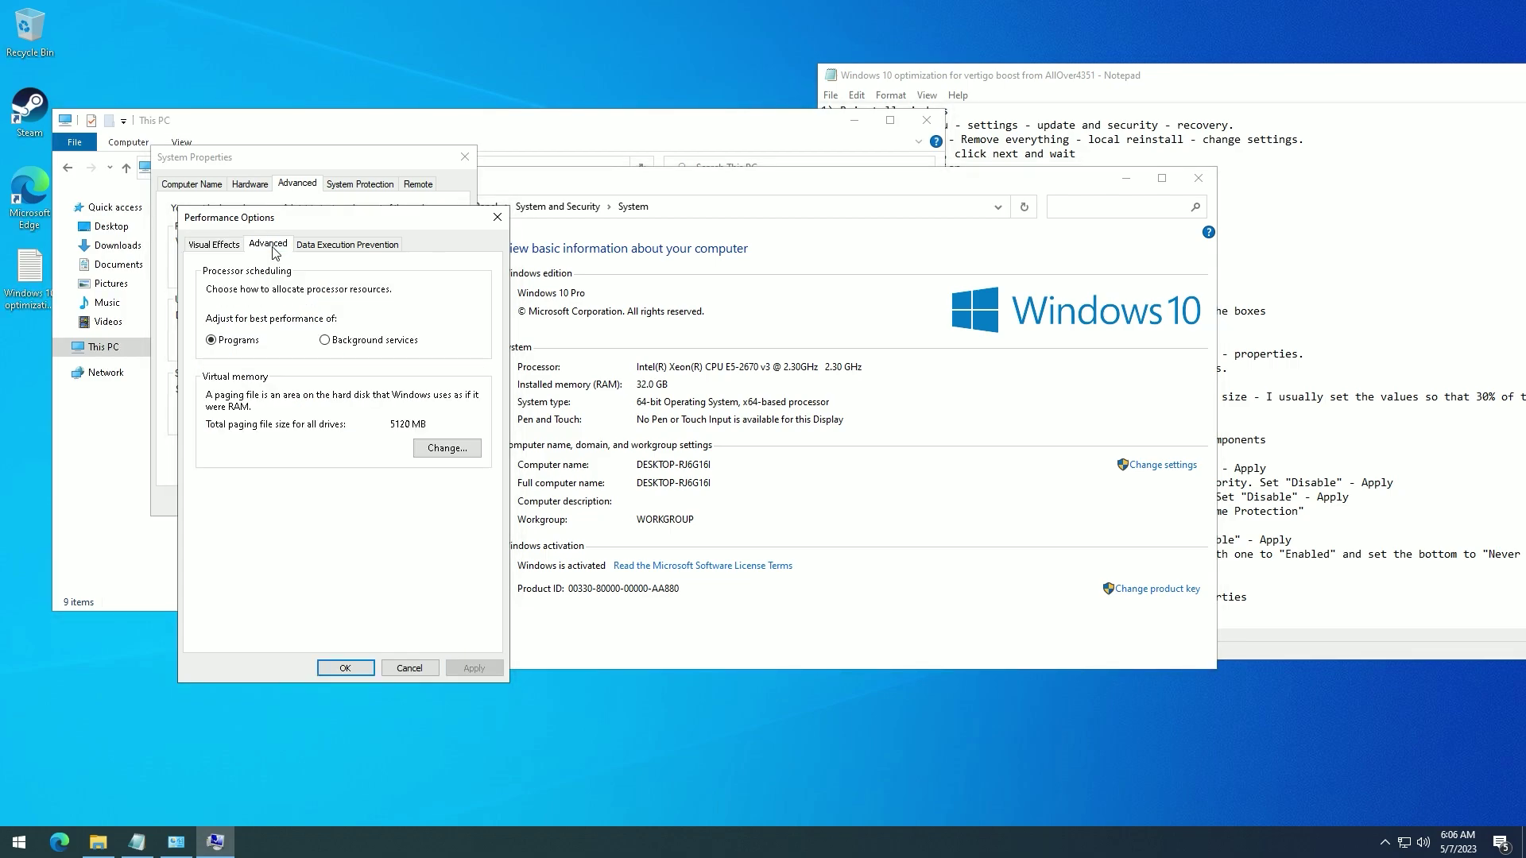
pyautogui.click(438, 450)
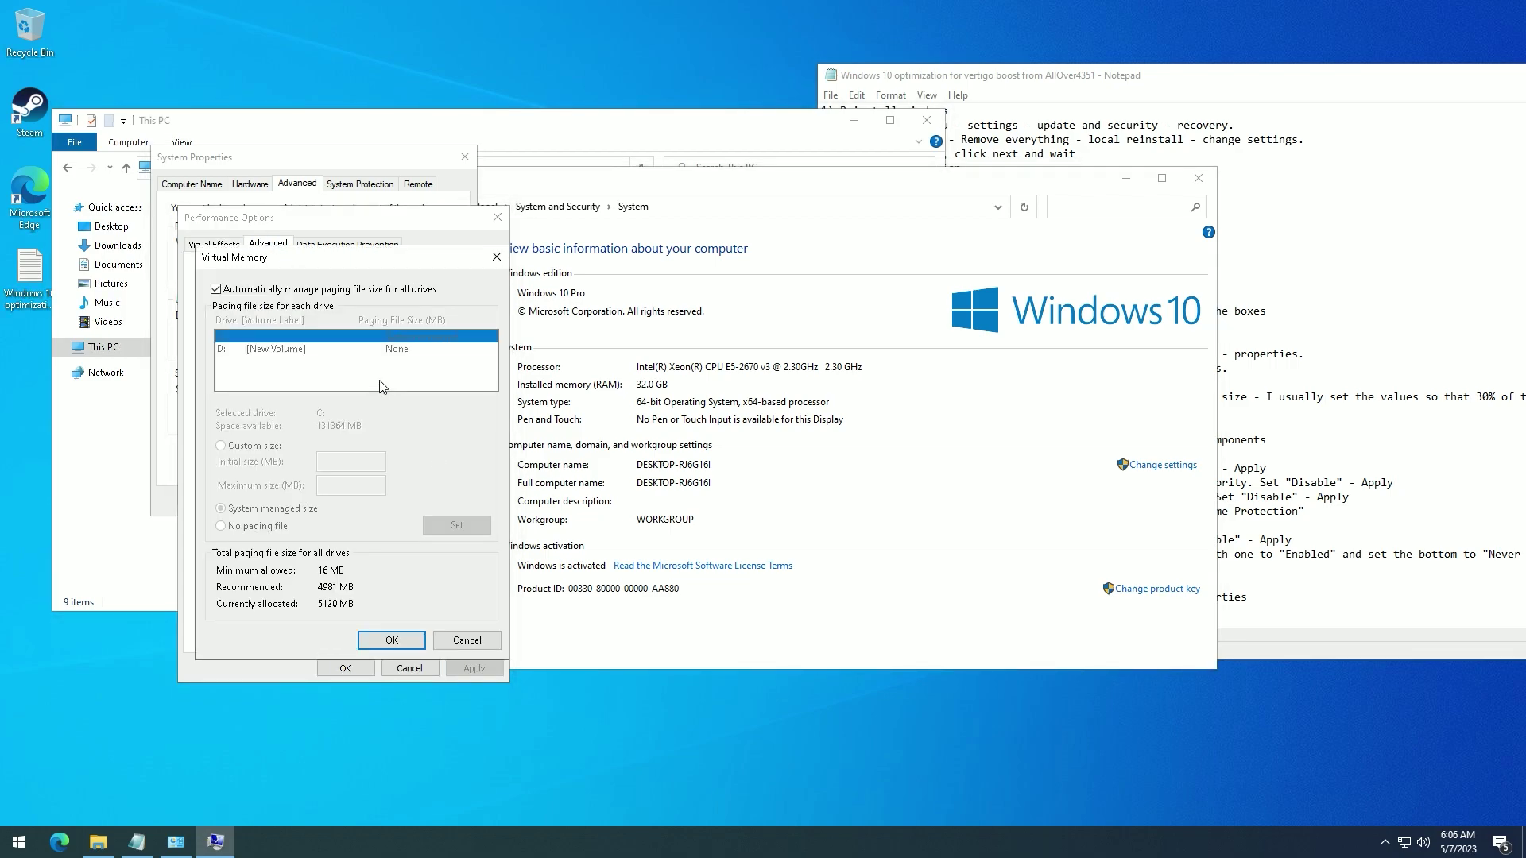
pyautogui.click(258, 289)
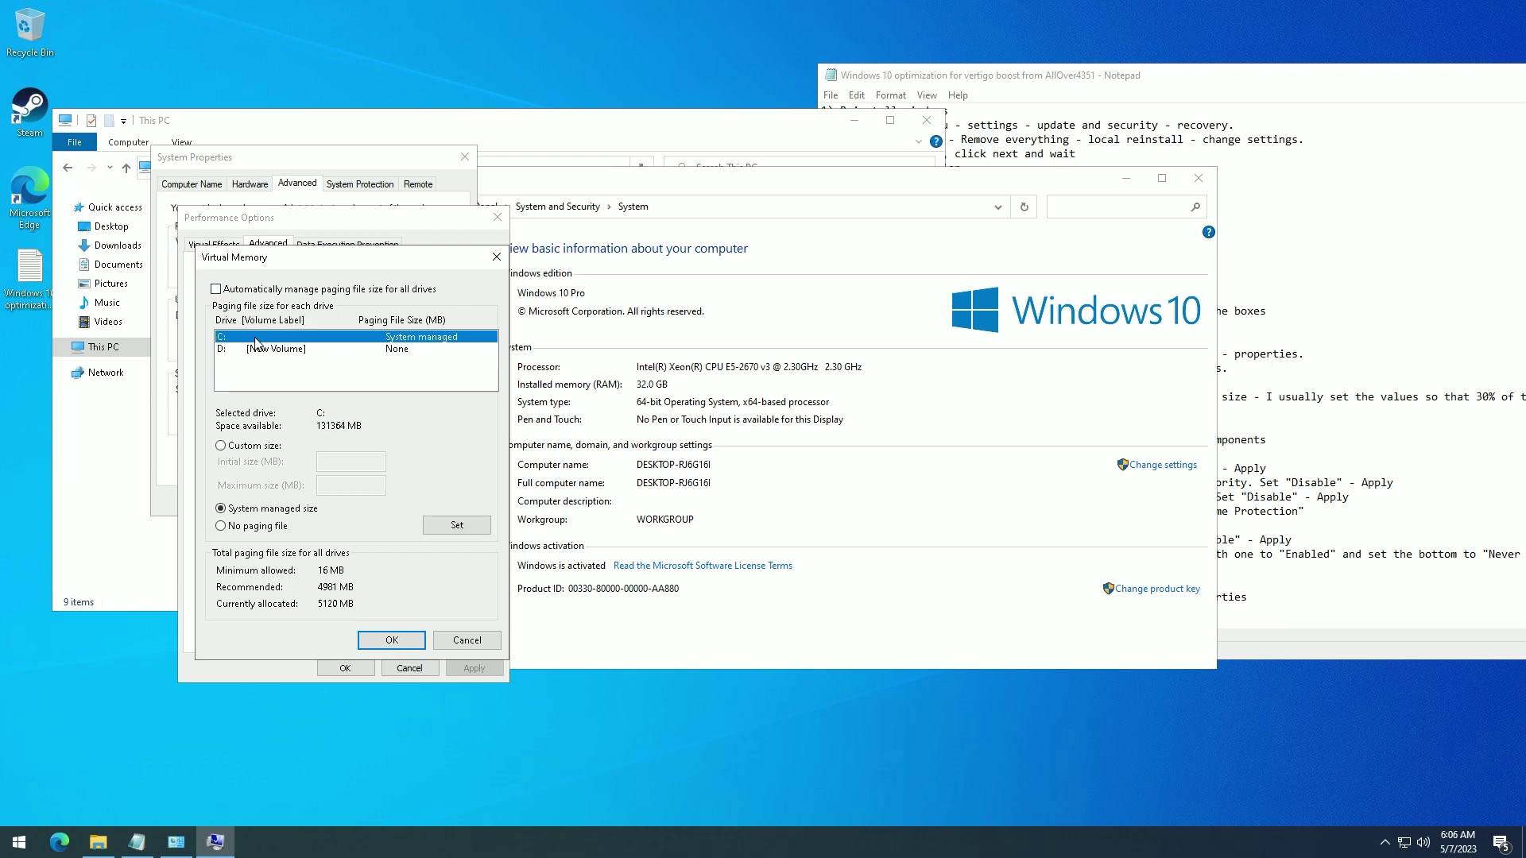
# - Give drive C a custom paging file of 50000 MB initial, 80000 MB maximum
pyautogui.moveTo(493, 149); pyautogui.dragTo(703, 174)
pyautogui.moveTo(439, 462); pyautogui.dragTo(463, 447)
pyautogui.click(240, 278)
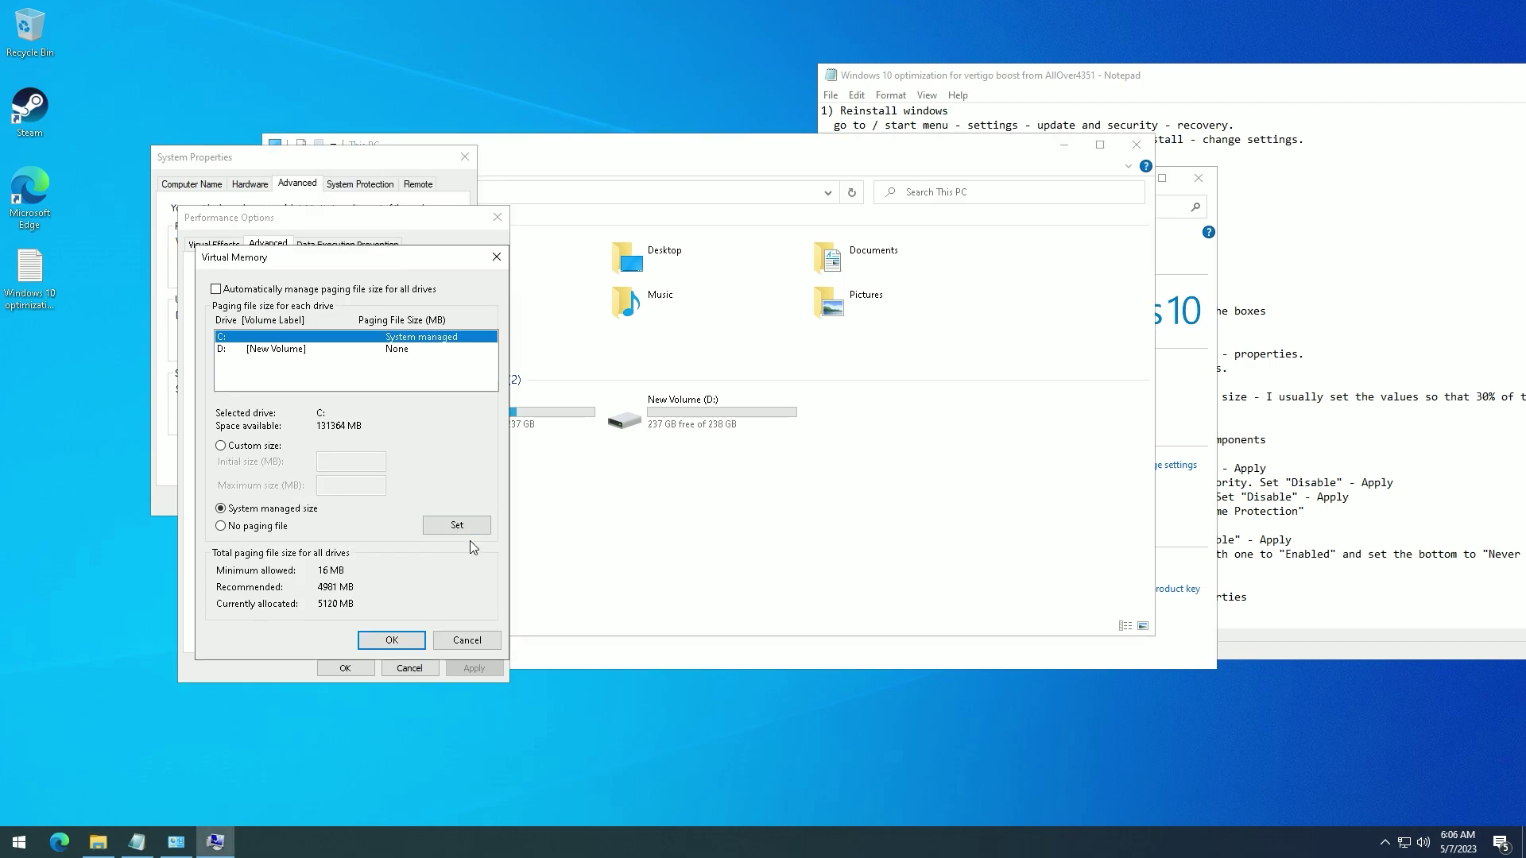
pyautogui.click(221, 445)
pyautogui.click(330, 460)
pyautogui.click(330, 460)
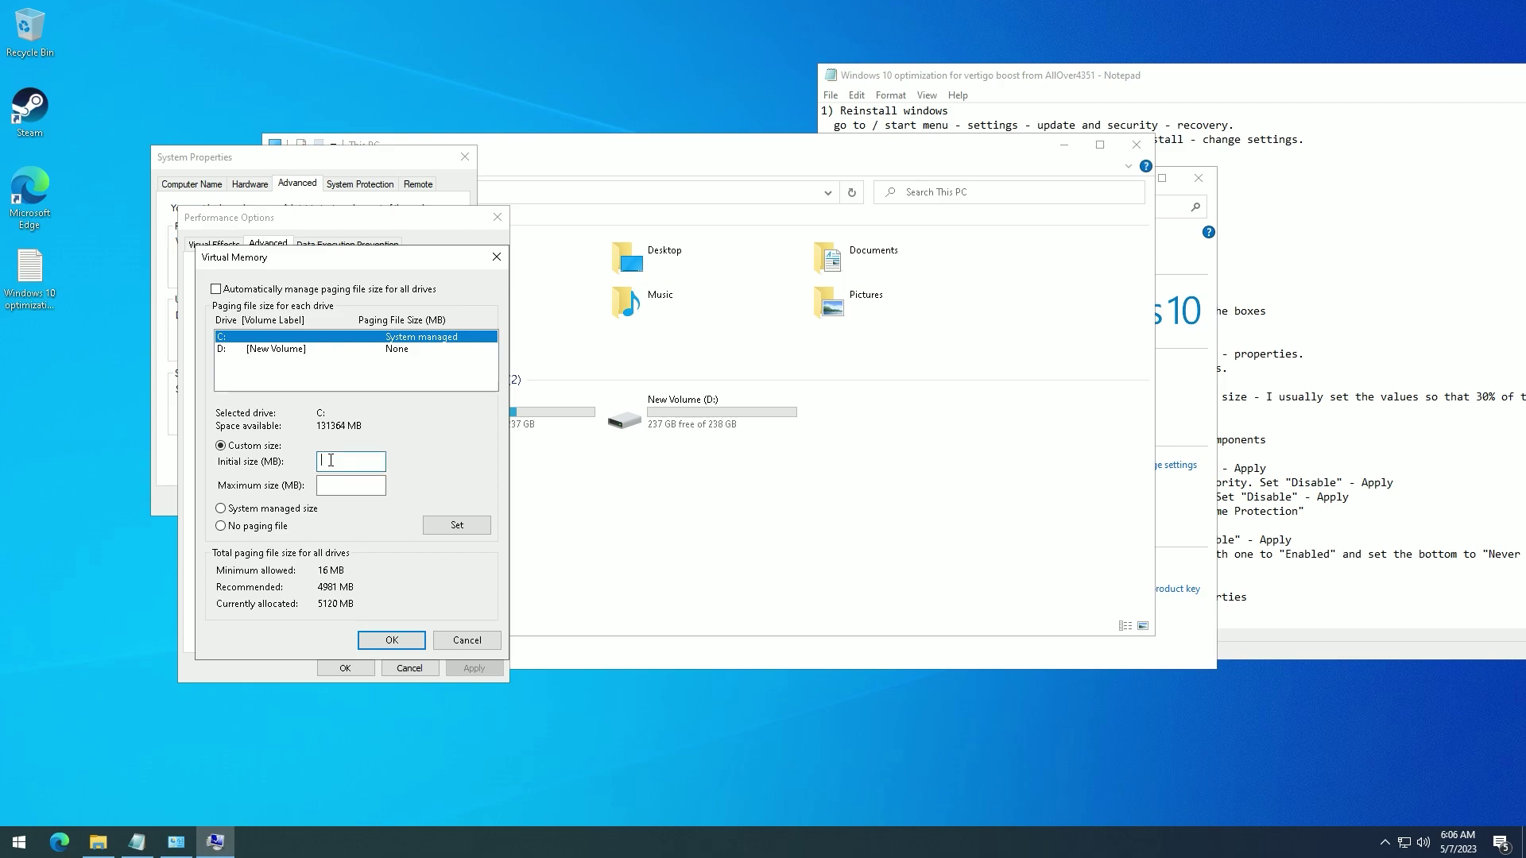
pyautogui.write('50000')
pyautogui.click(340, 481)
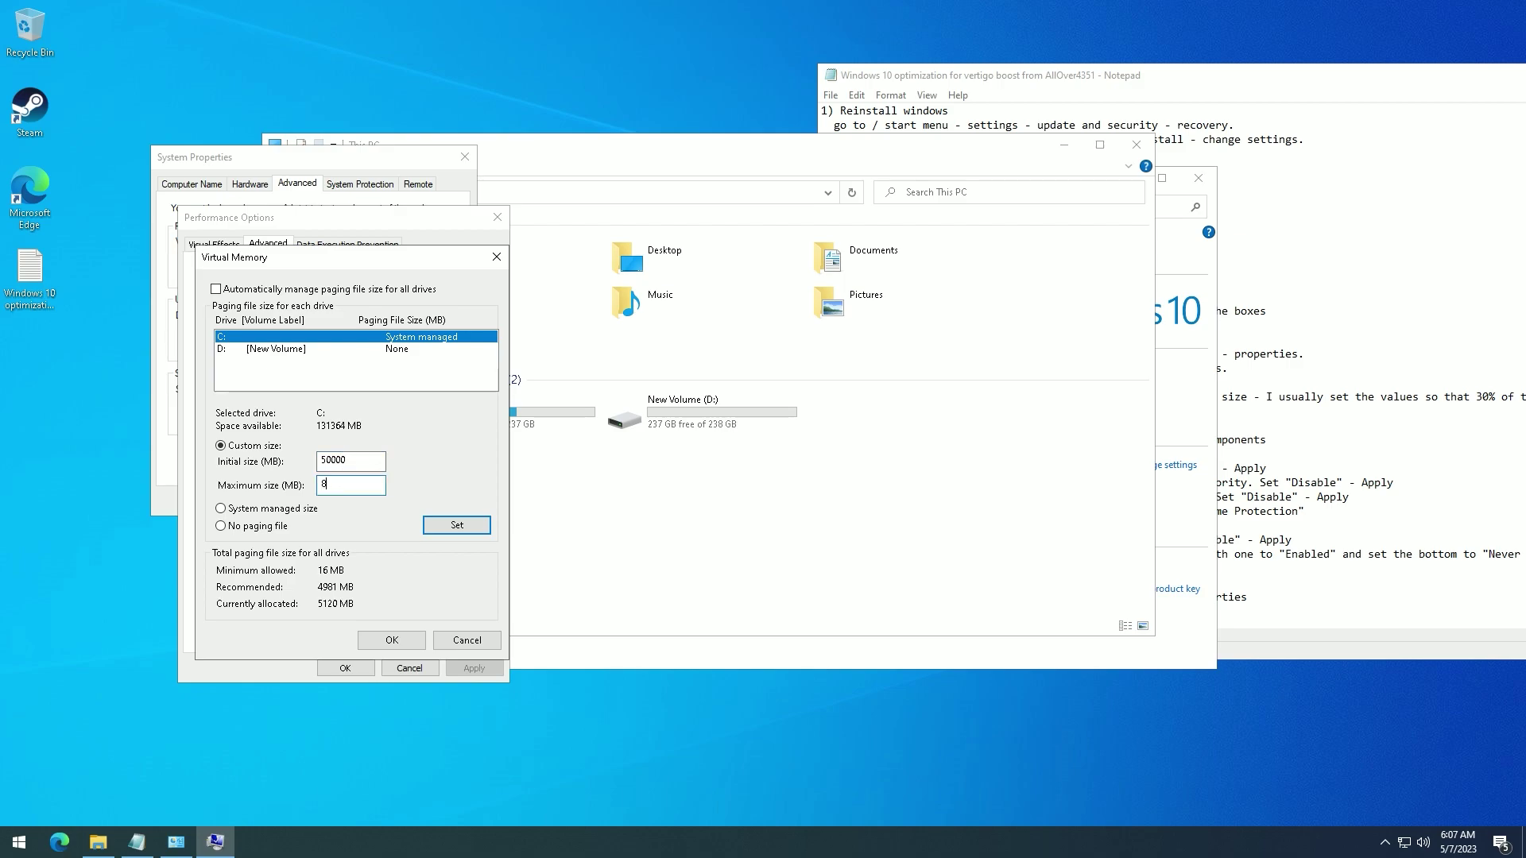
pyautogui.write('80000')
pyautogui.click(436, 526)
# - Give drive D a custom 100000–125000 MB paging file and confirm with OK
pyautogui.click(344, 349)
pyautogui.click(252, 447)
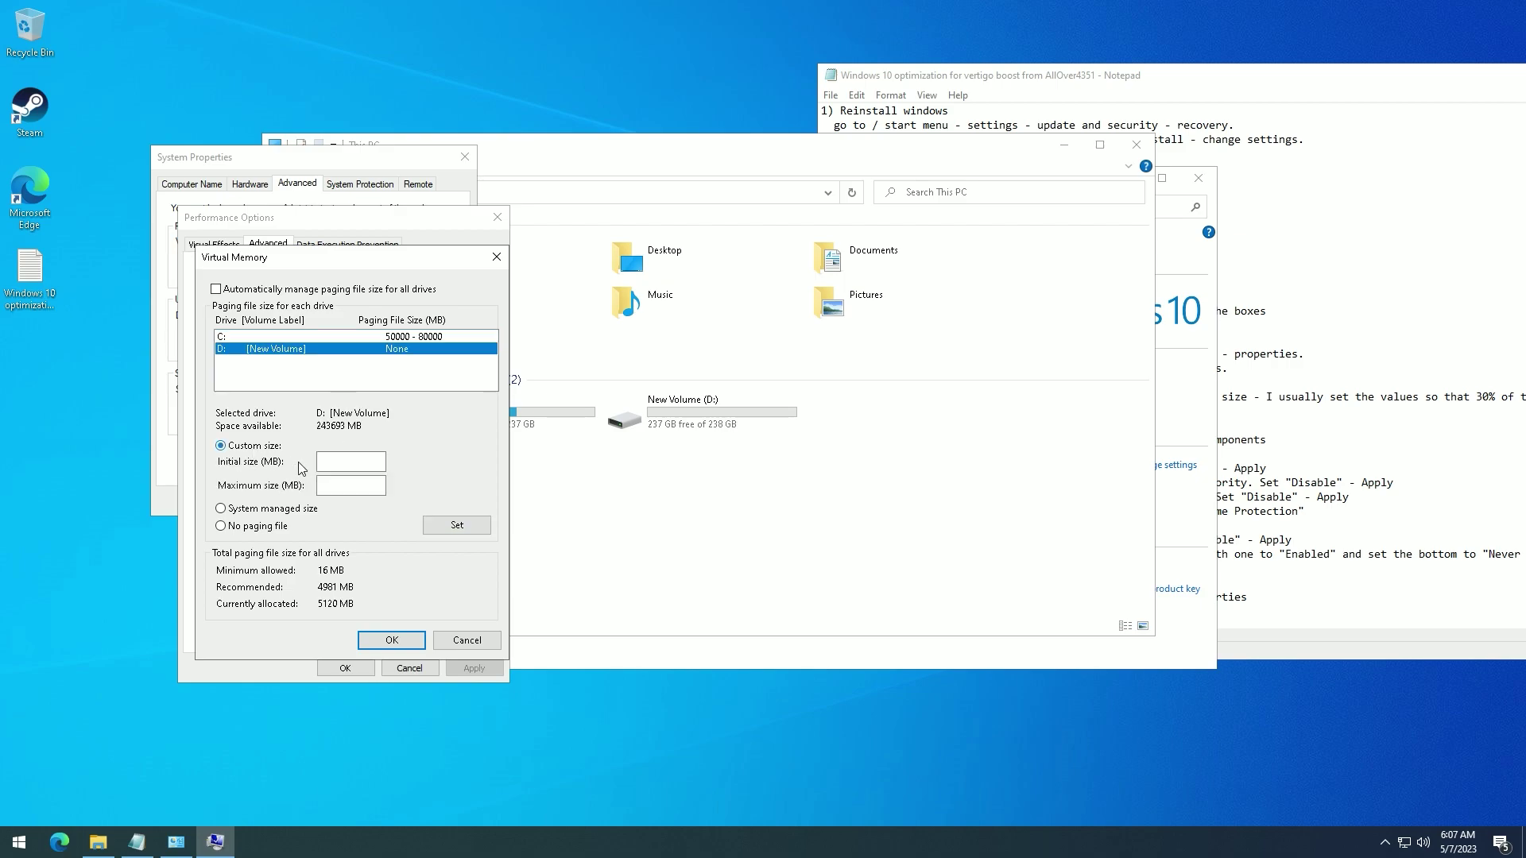
pyautogui.click(338, 463)
pyautogui.write('1')
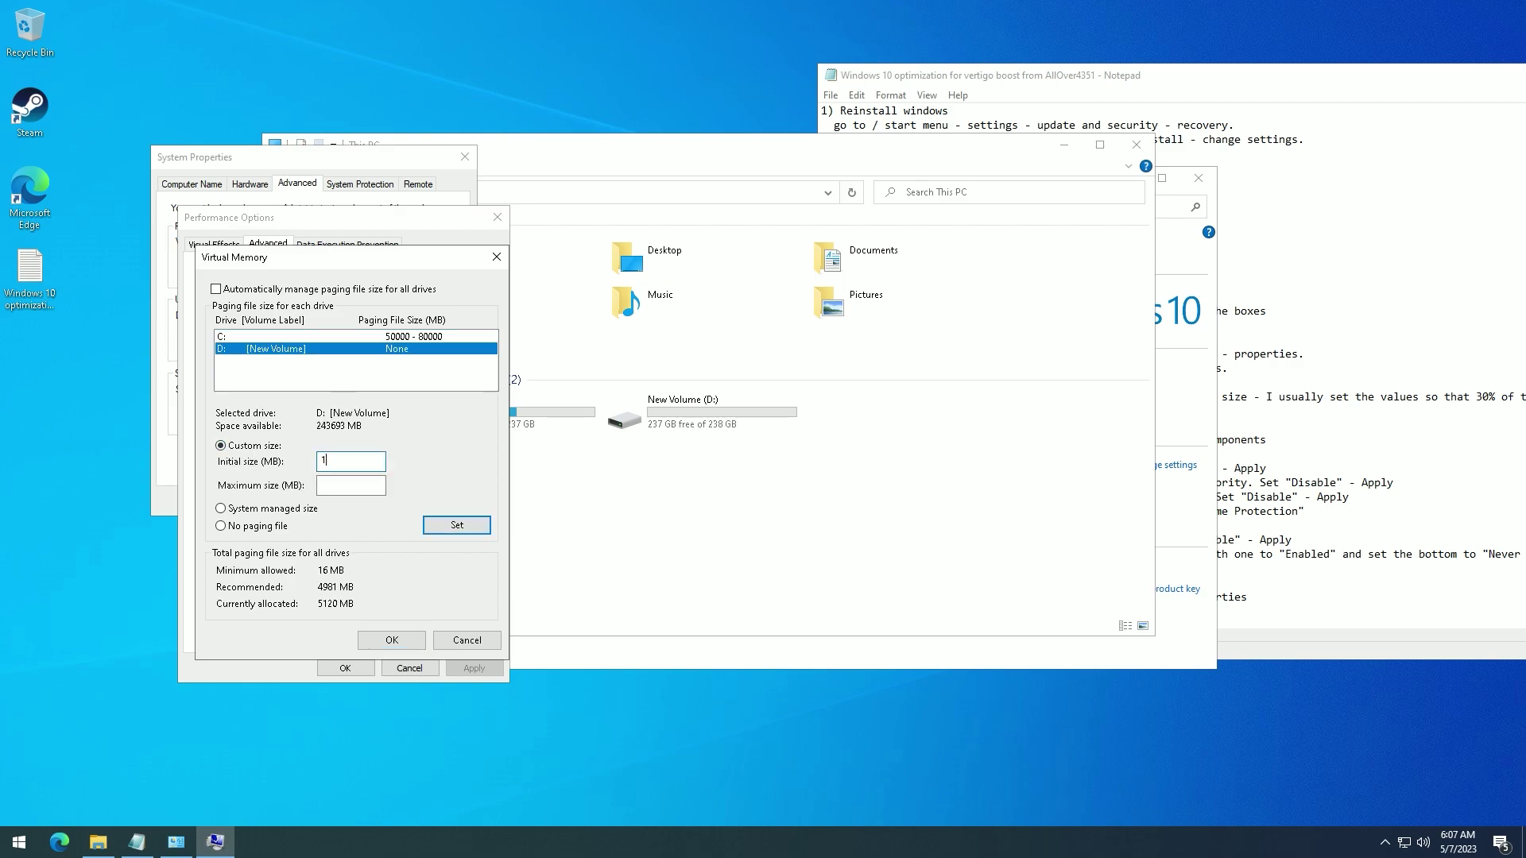
pyautogui.write('00000')
pyautogui.press('Tab')
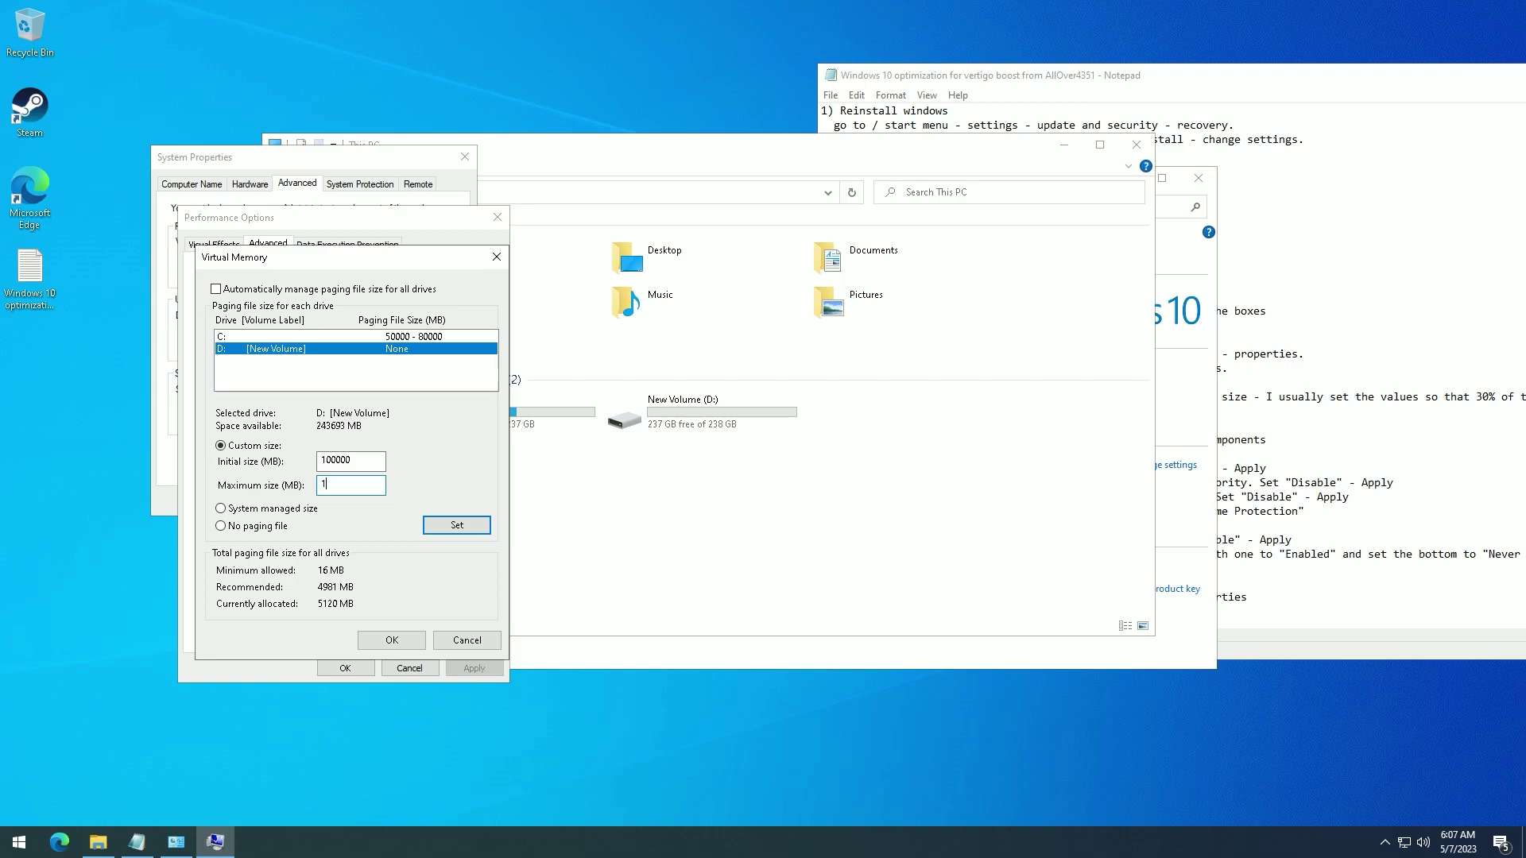
pyautogui.write('125000')
pyautogui.click(449, 525)
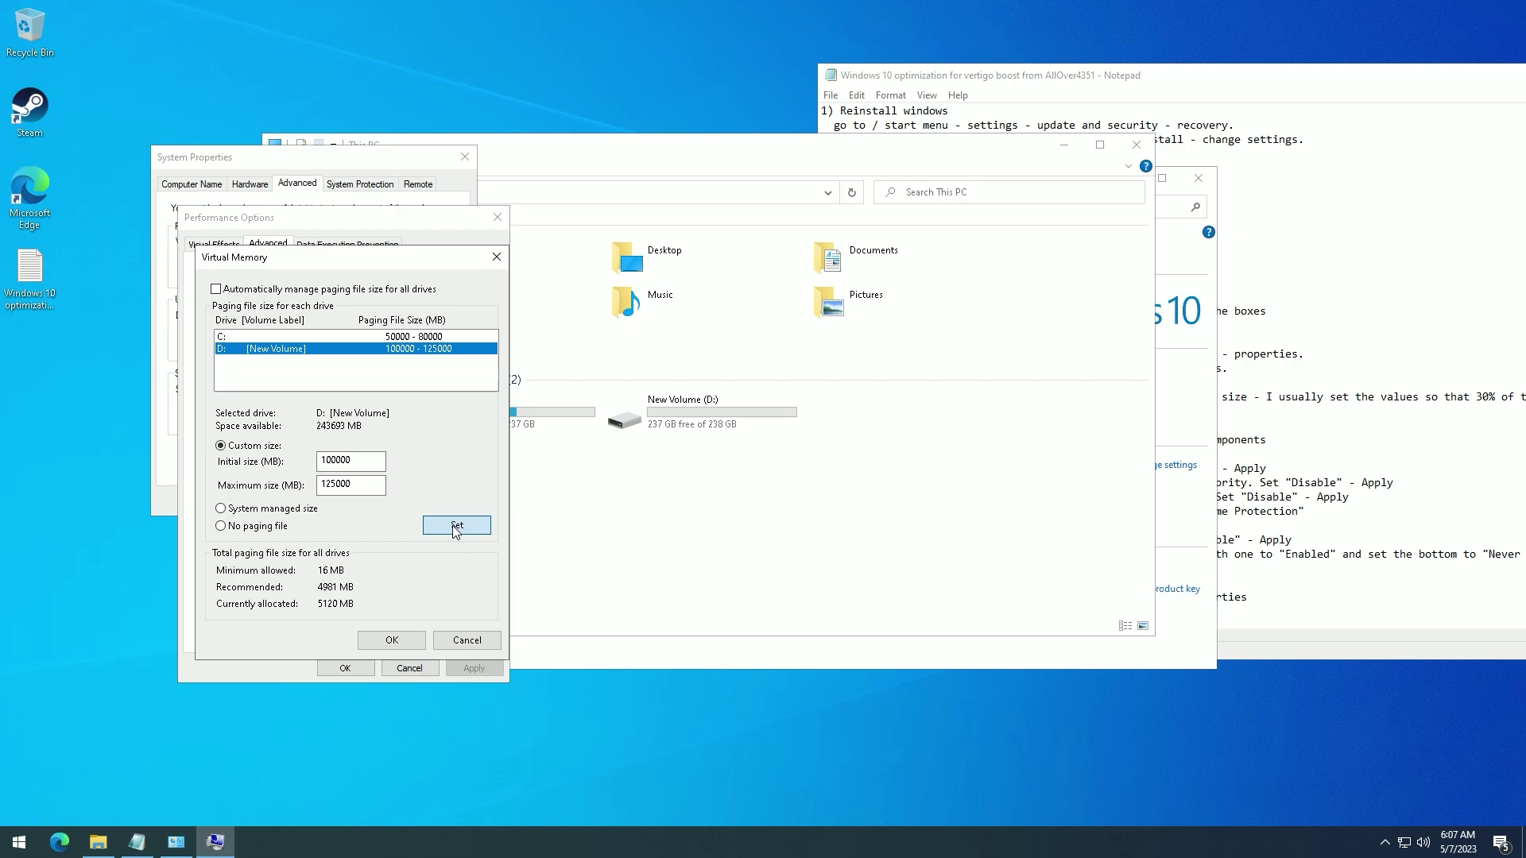
pyautogui.click(392, 647)
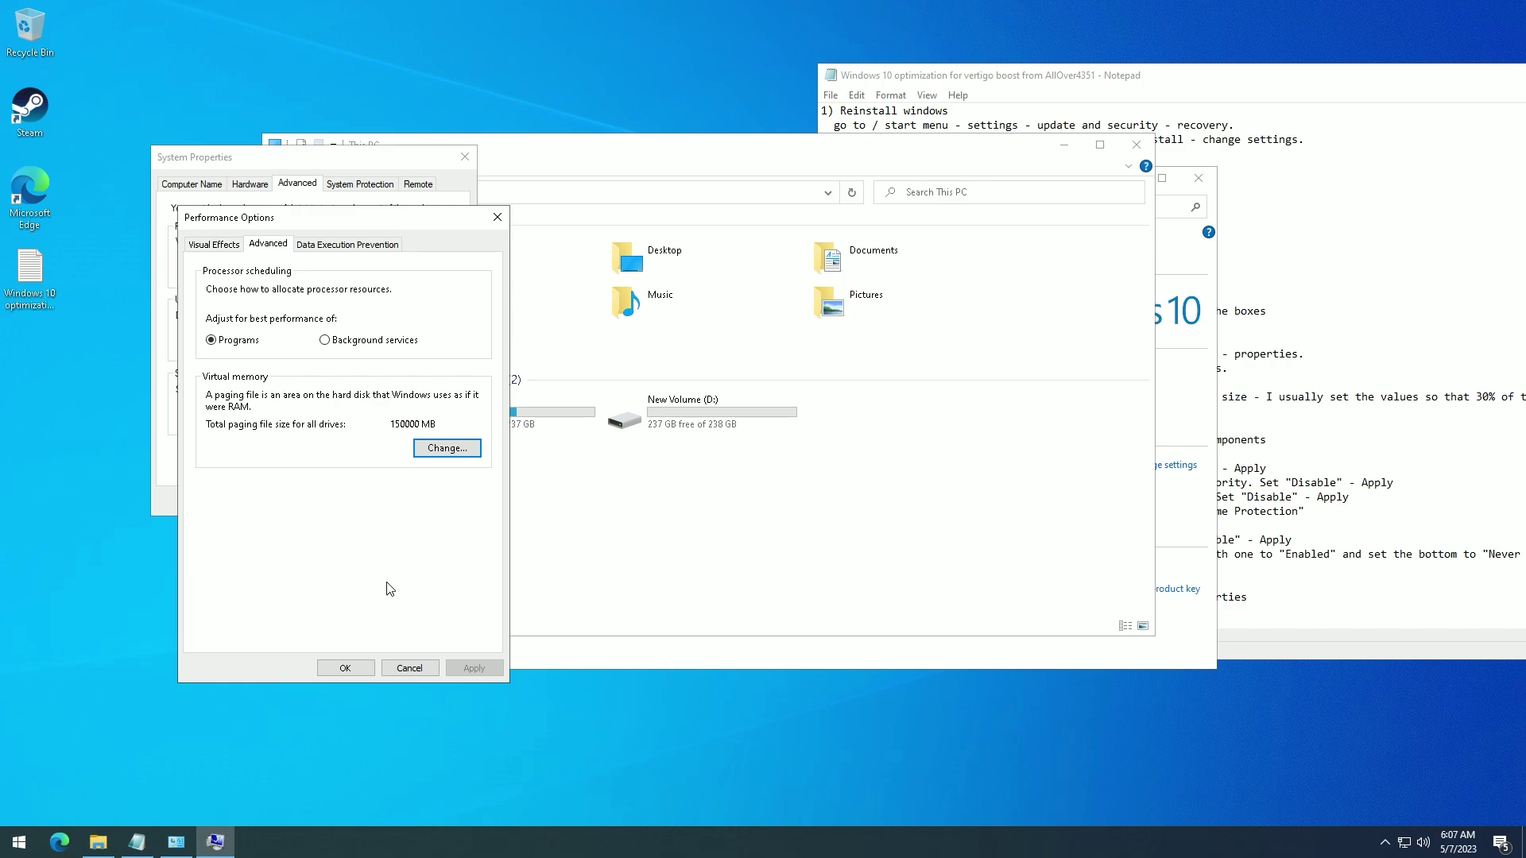
# - Refresh This PC to show the new free space, then close Performance Options, System Properties, This PC and System
pyautogui.rightClick(645, 511)
pyautogui.click(689, 575)
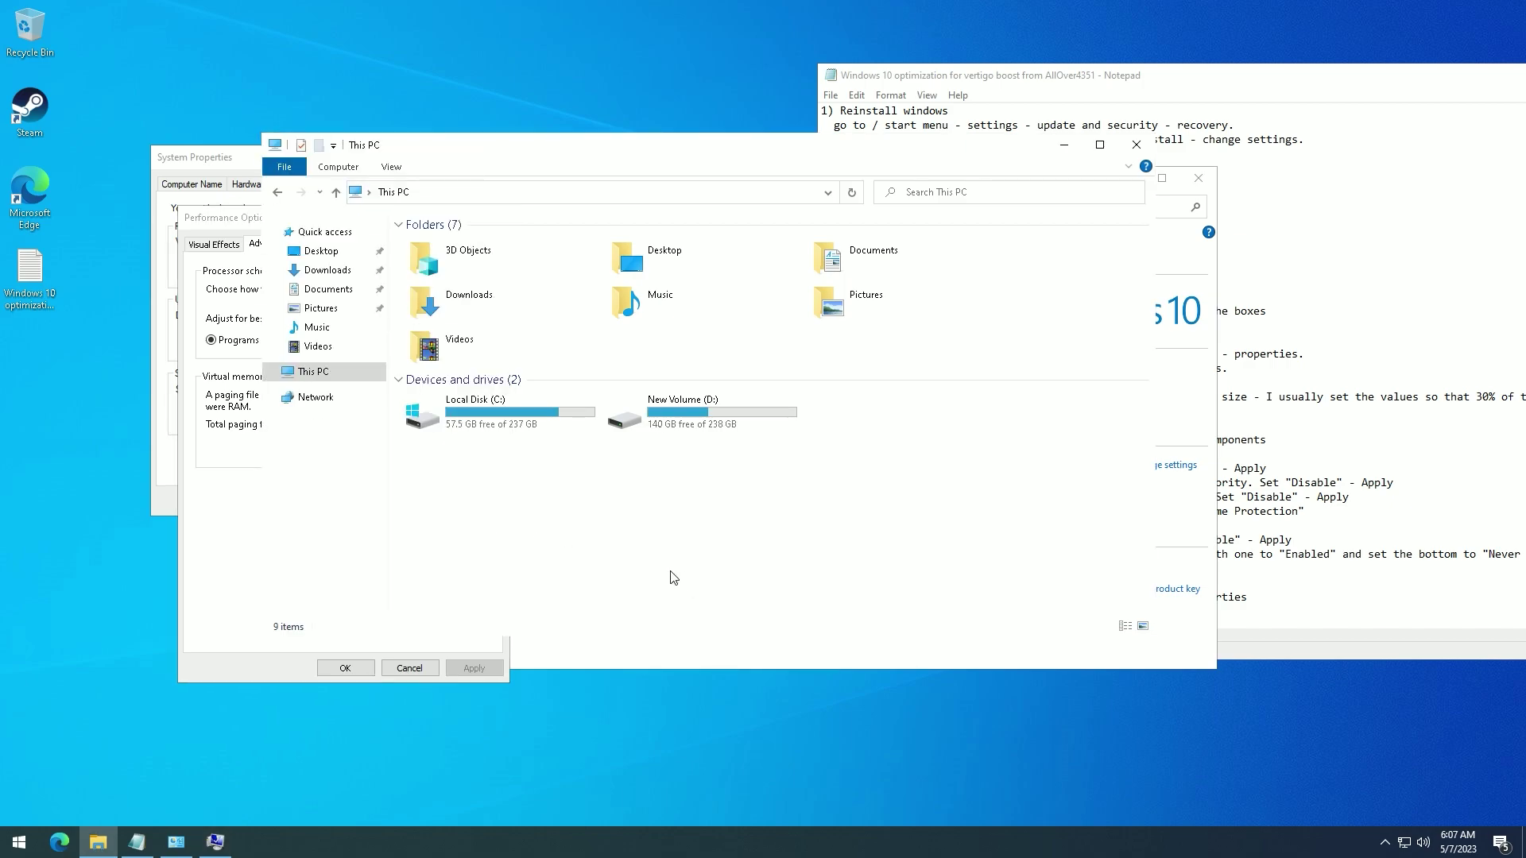
pyautogui.click(204, 544)
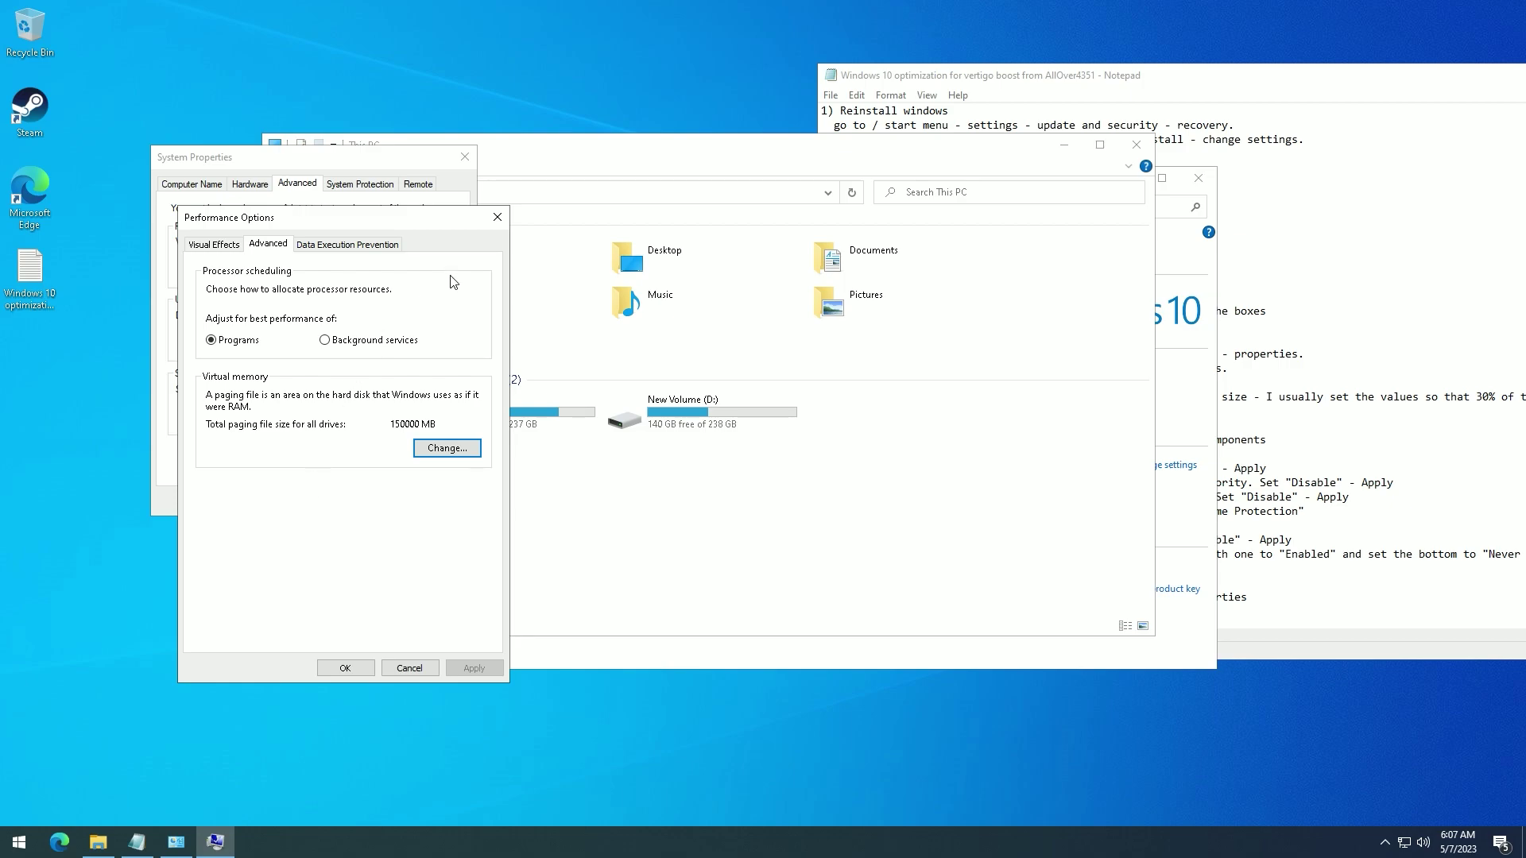
pyautogui.click(498, 217)
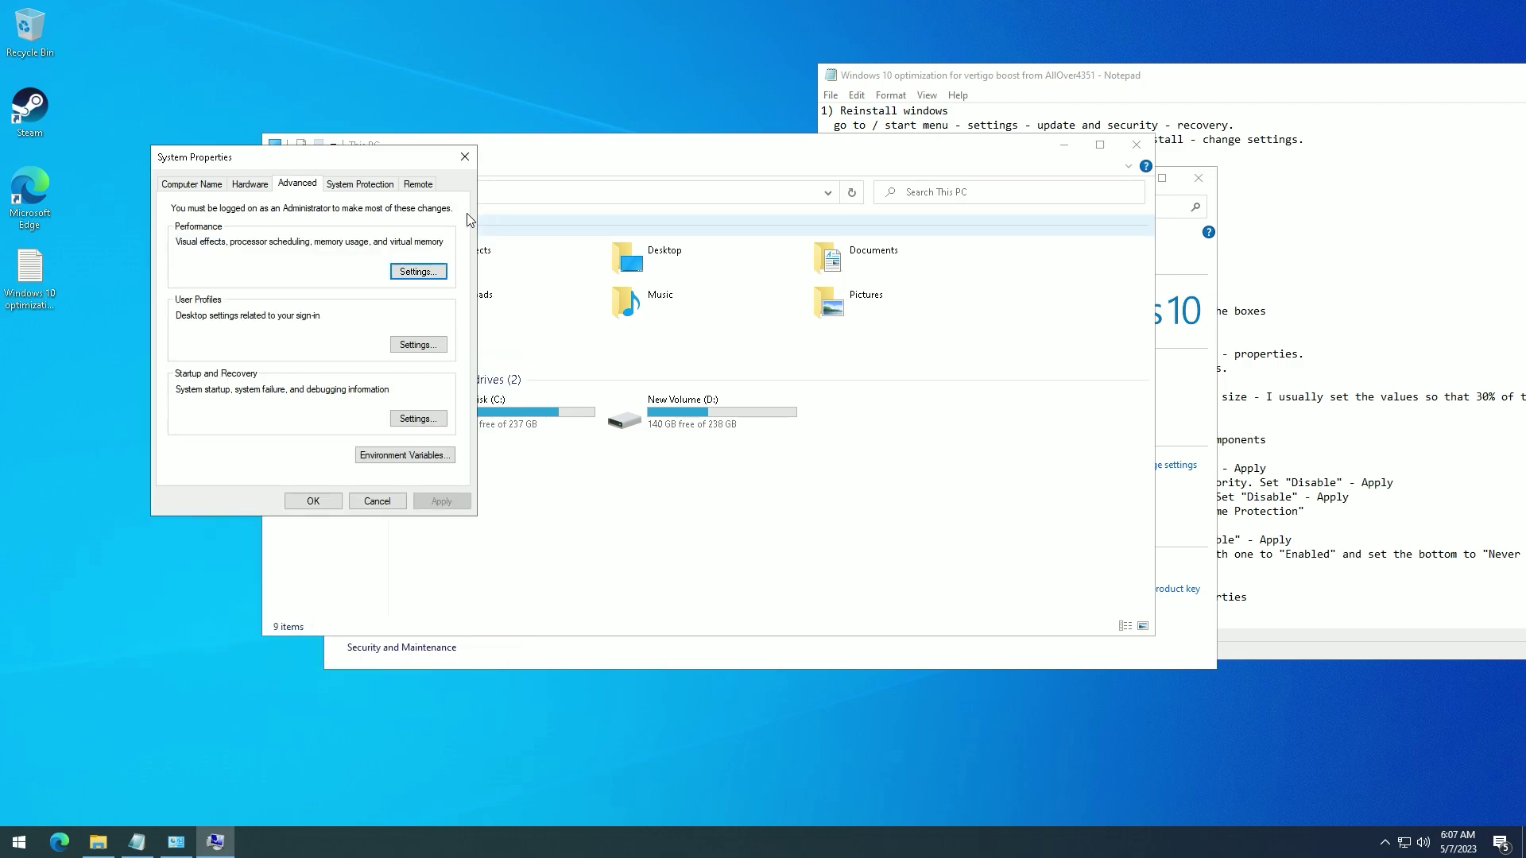
pyautogui.click(464, 156)
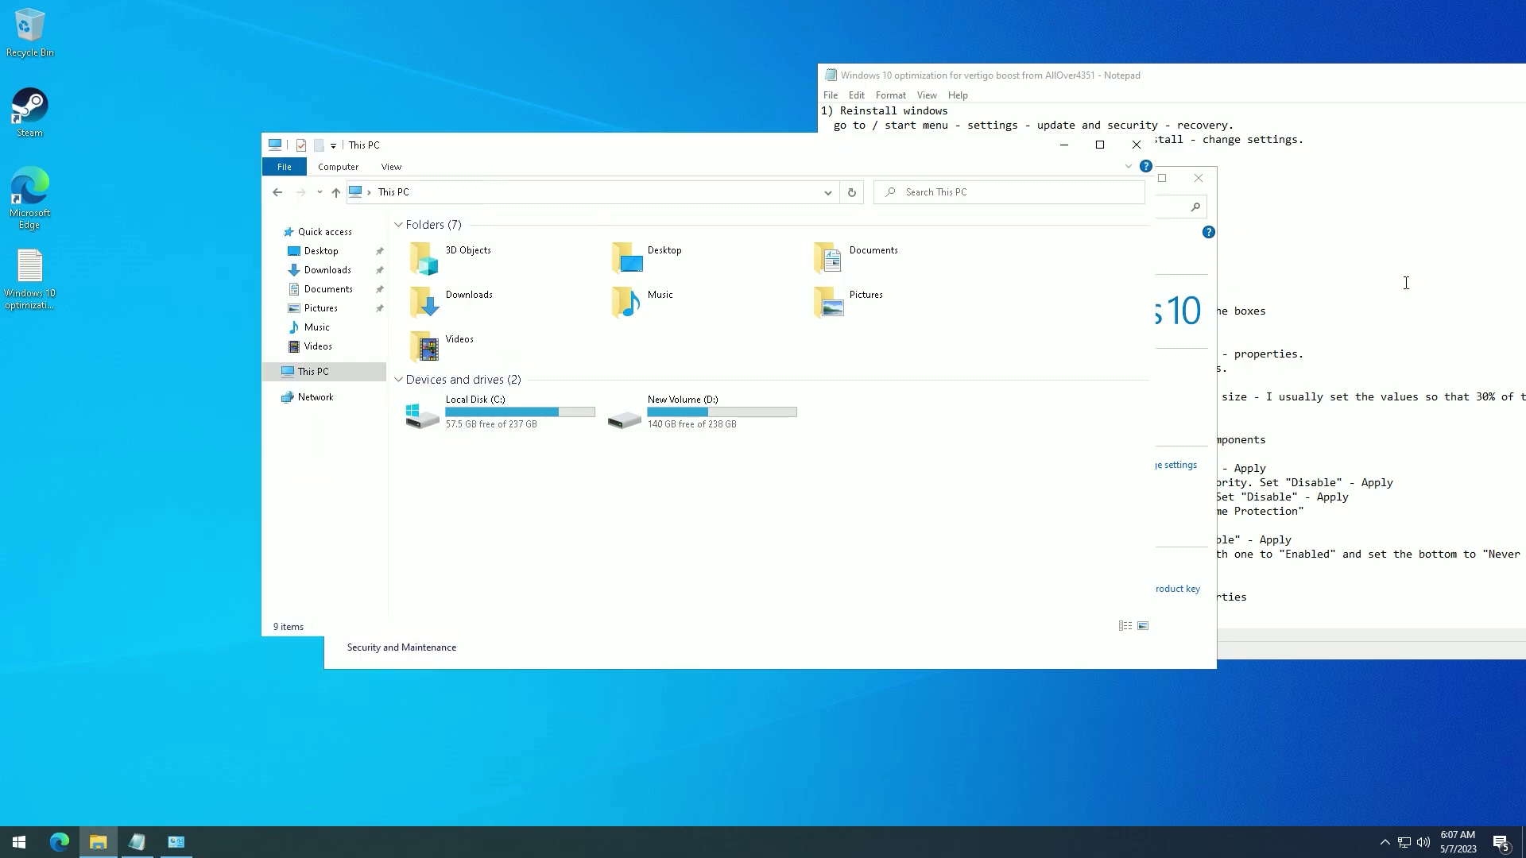
pyautogui.click(1137, 144)
pyautogui.click(1198, 178)
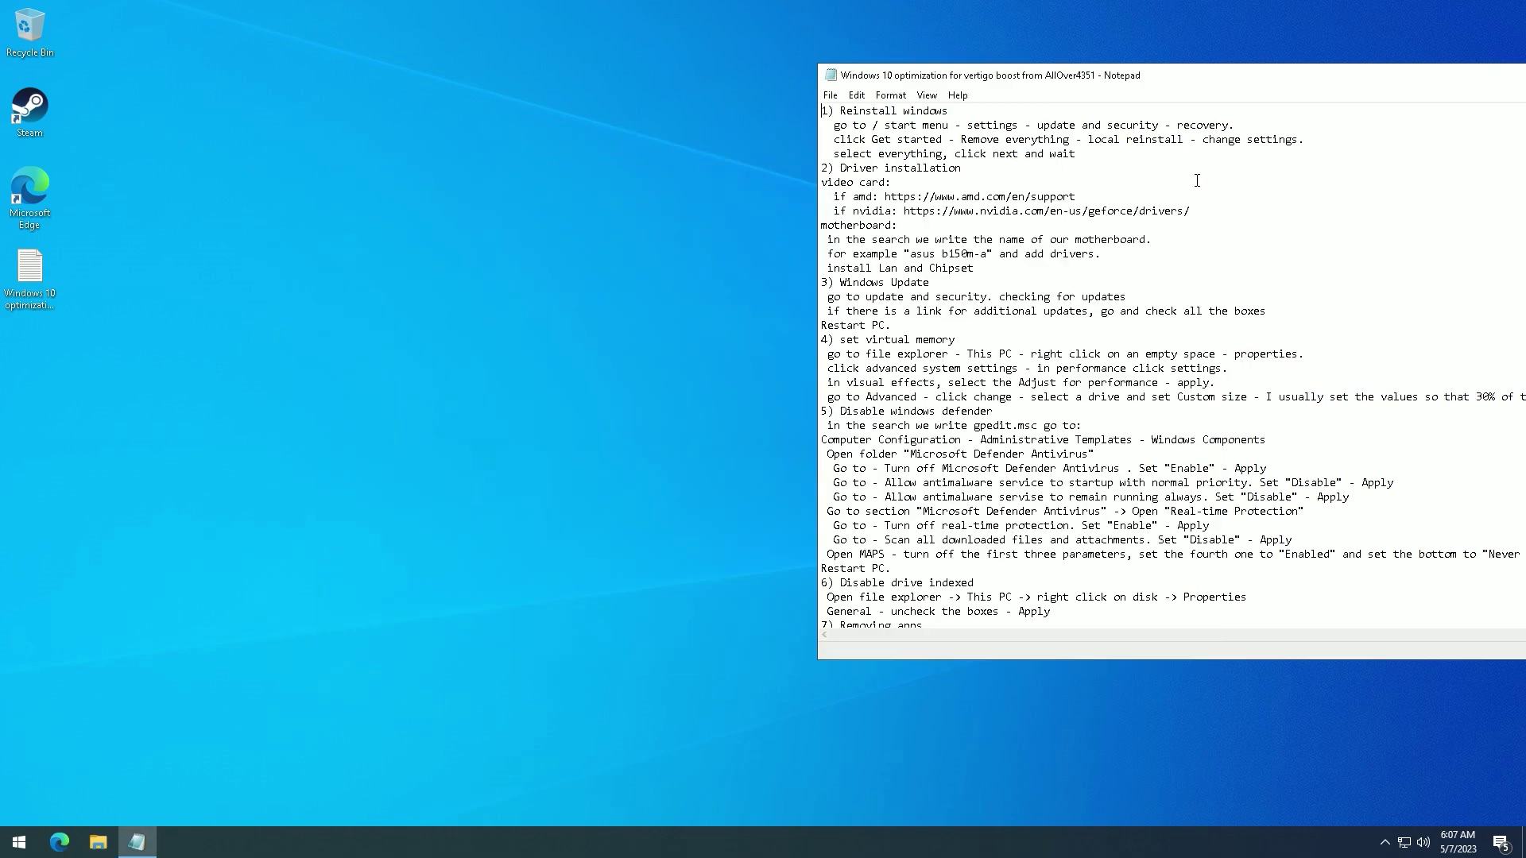
pyautogui.scroll(-2, 934, 415)
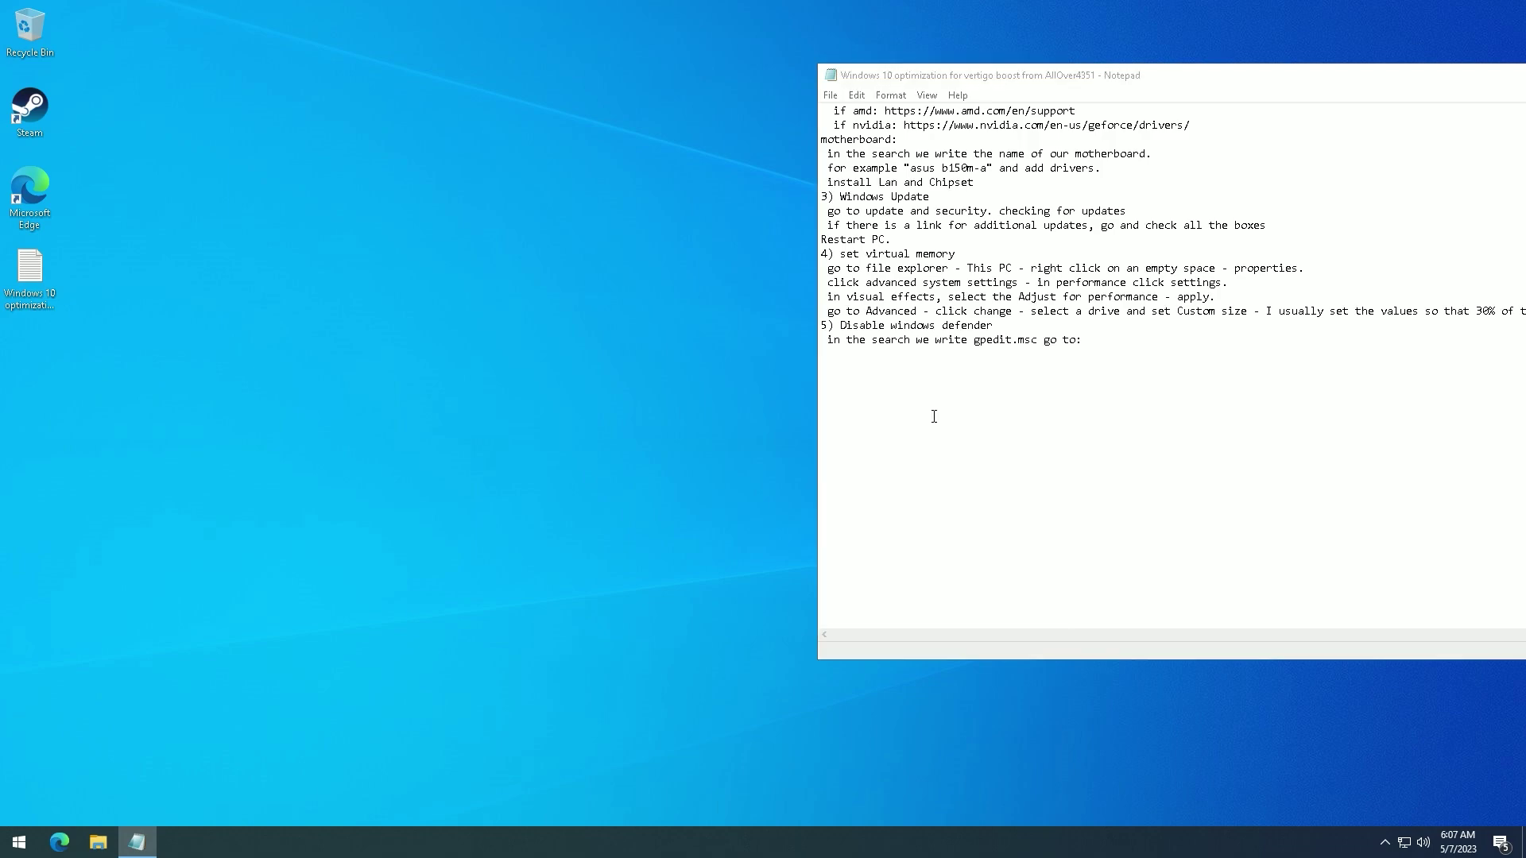
# - Search Start for 'gp' and launch Edit group policy
pyautogui.press('super')
pyautogui.write('dp')
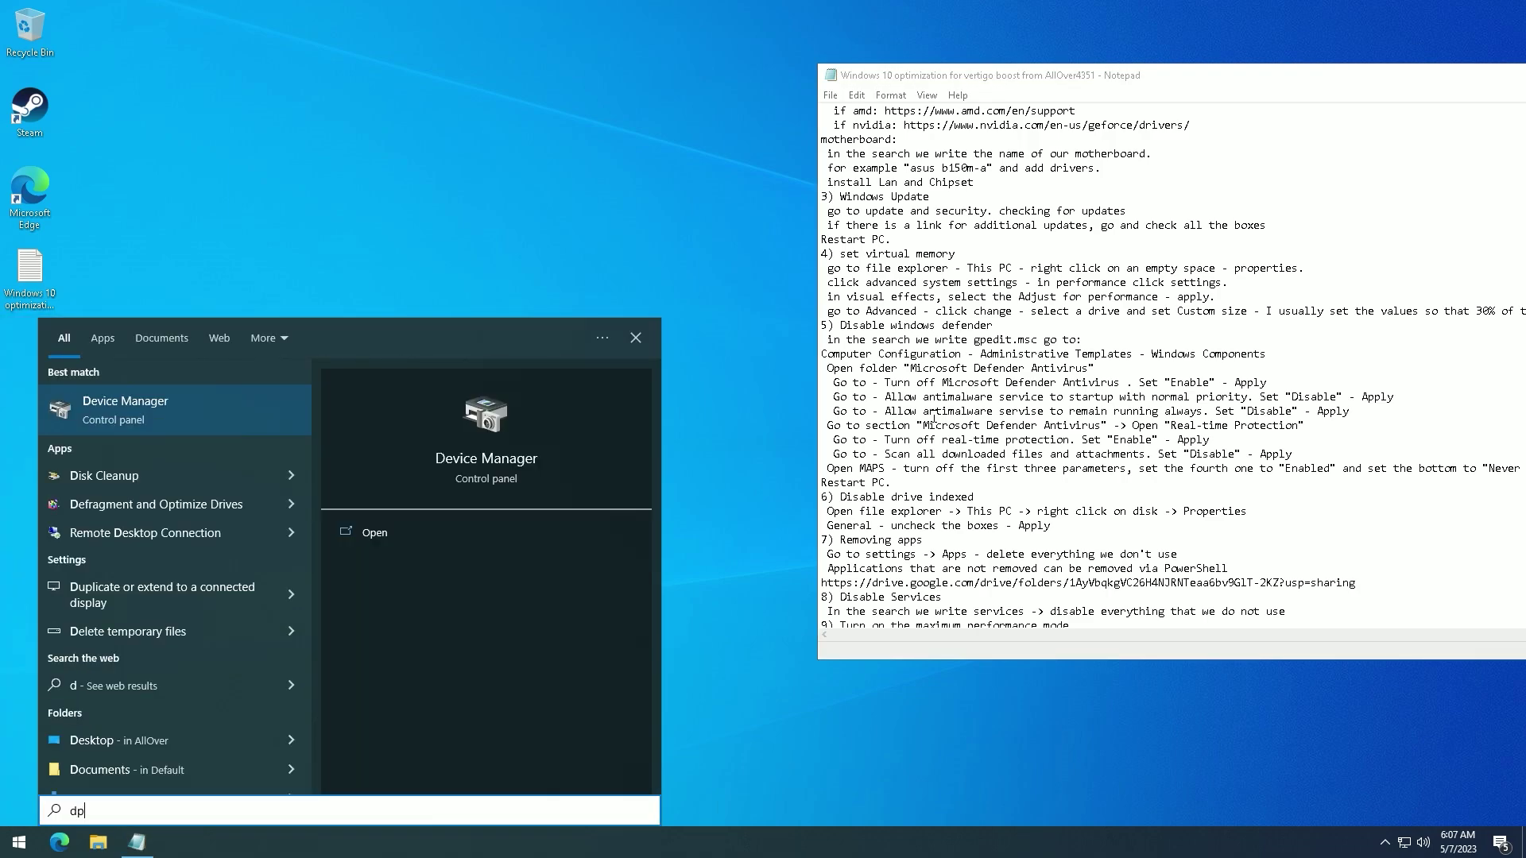
pyautogui.press('BackSpace')
pyautogui.press('BackSpace')
pyautogui.write('gp')
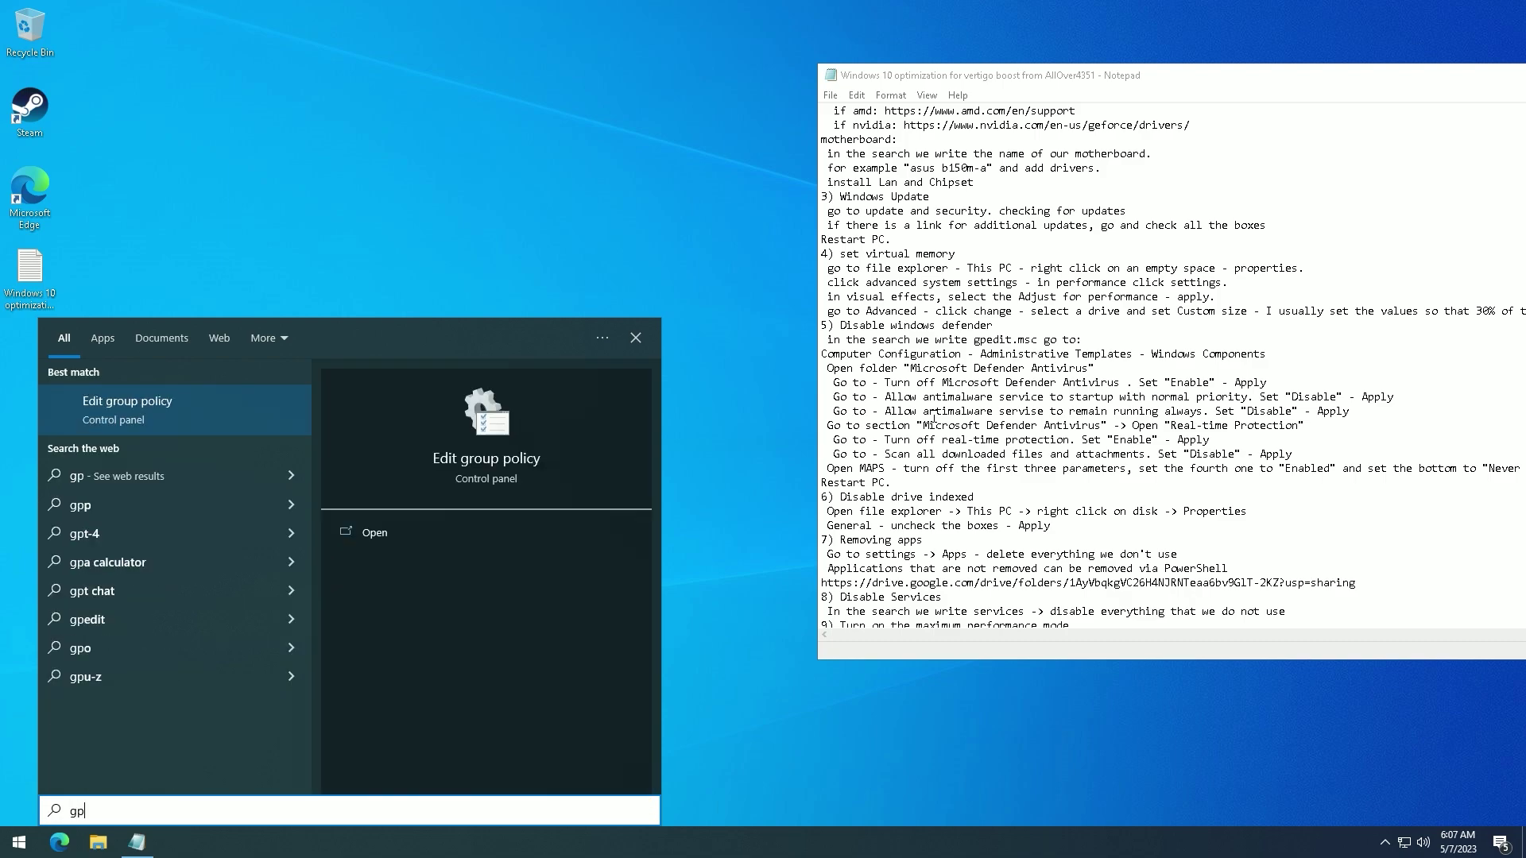
pyautogui.press('Return')
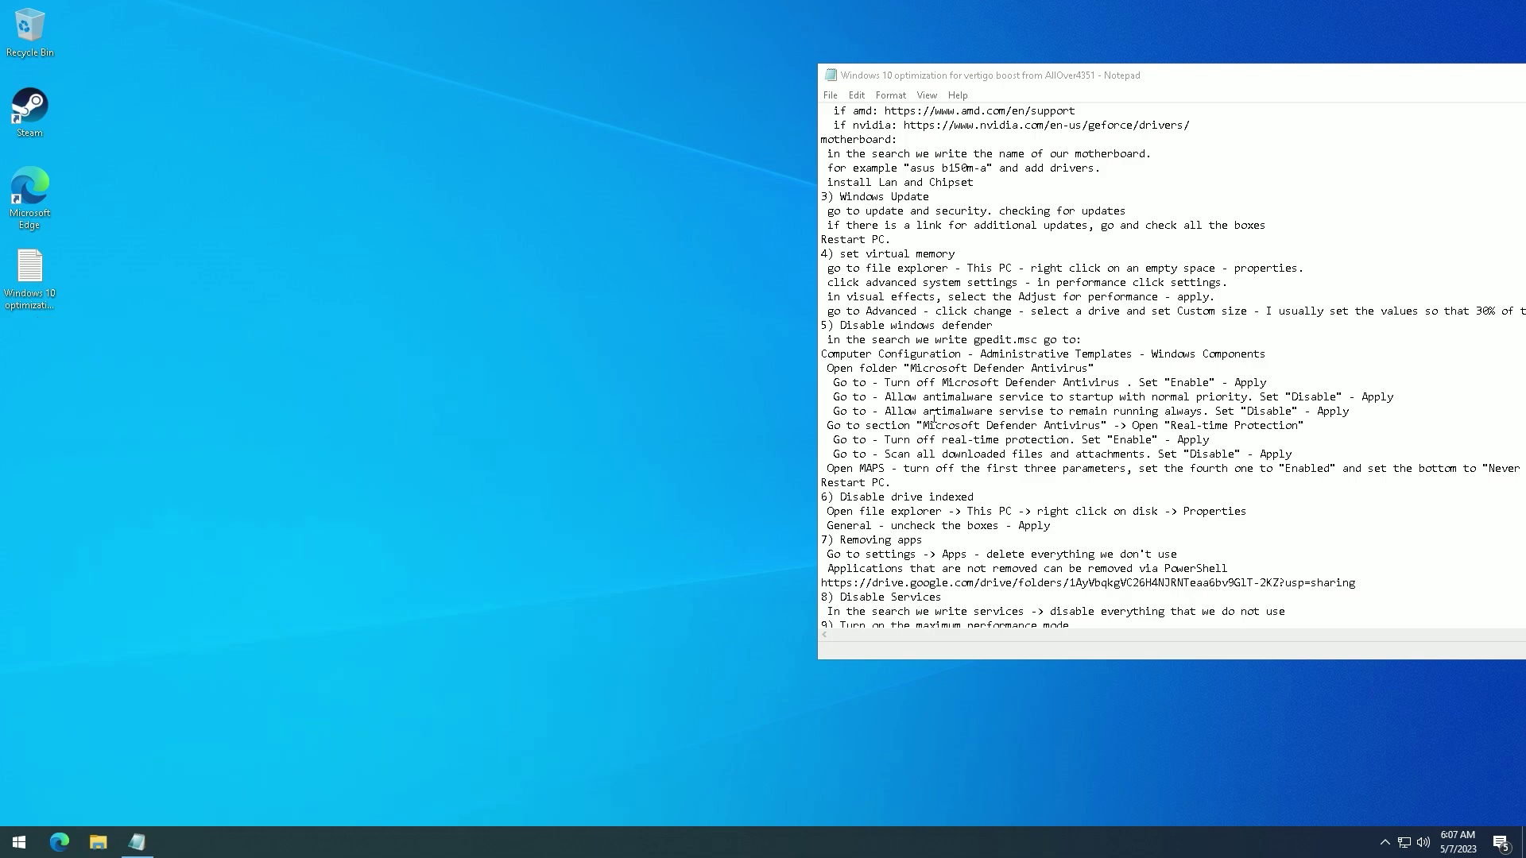
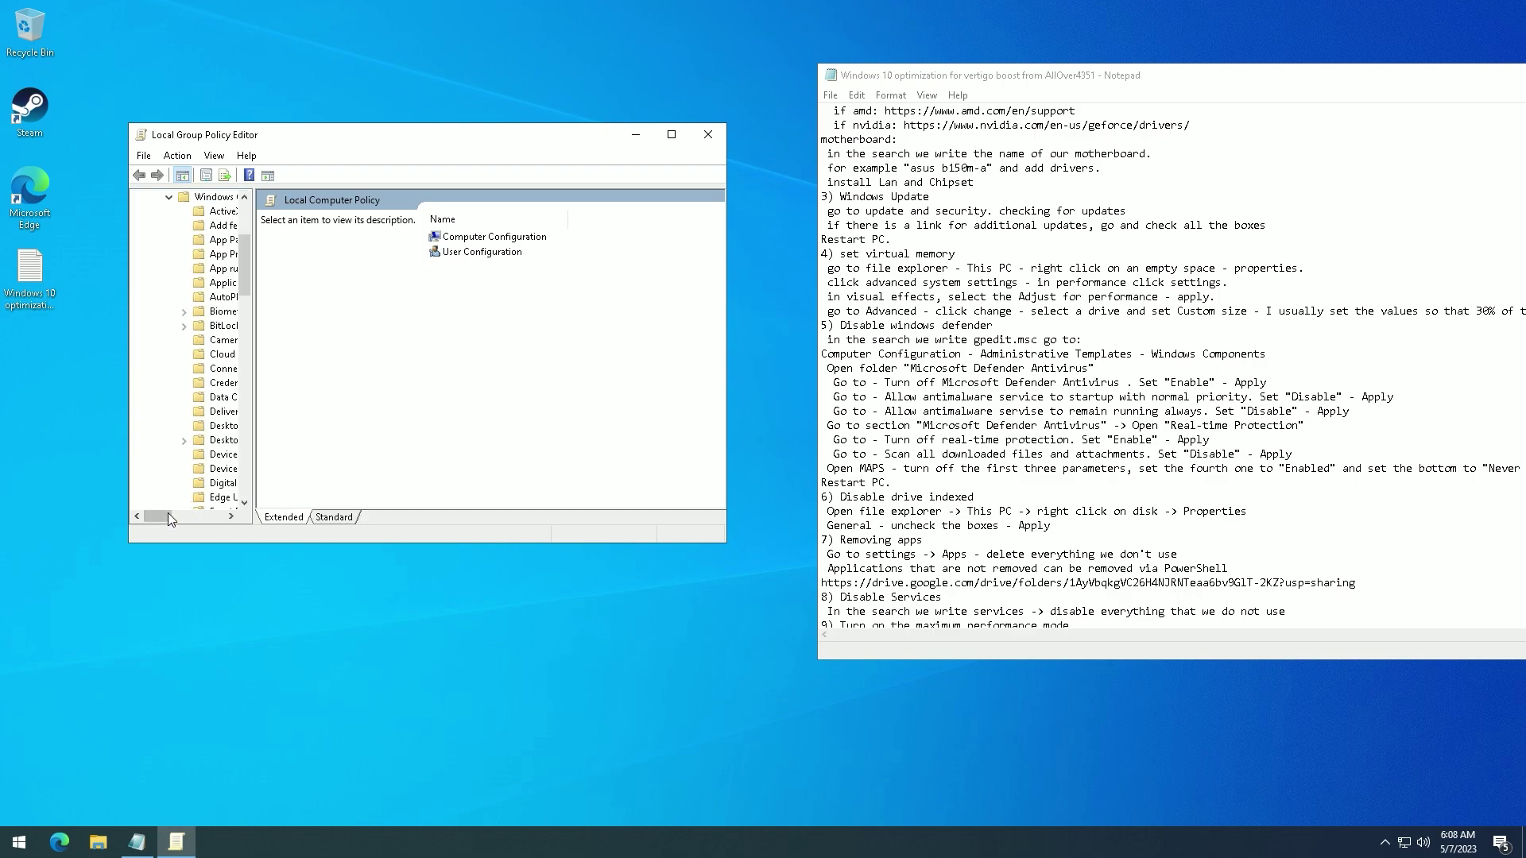
# - Select the Microsoft Defender Antivirus folder under Windows Components to list its subfolders and 11 settings
pyautogui.moveTo(168, 517); pyautogui.dragTo(180, 521)
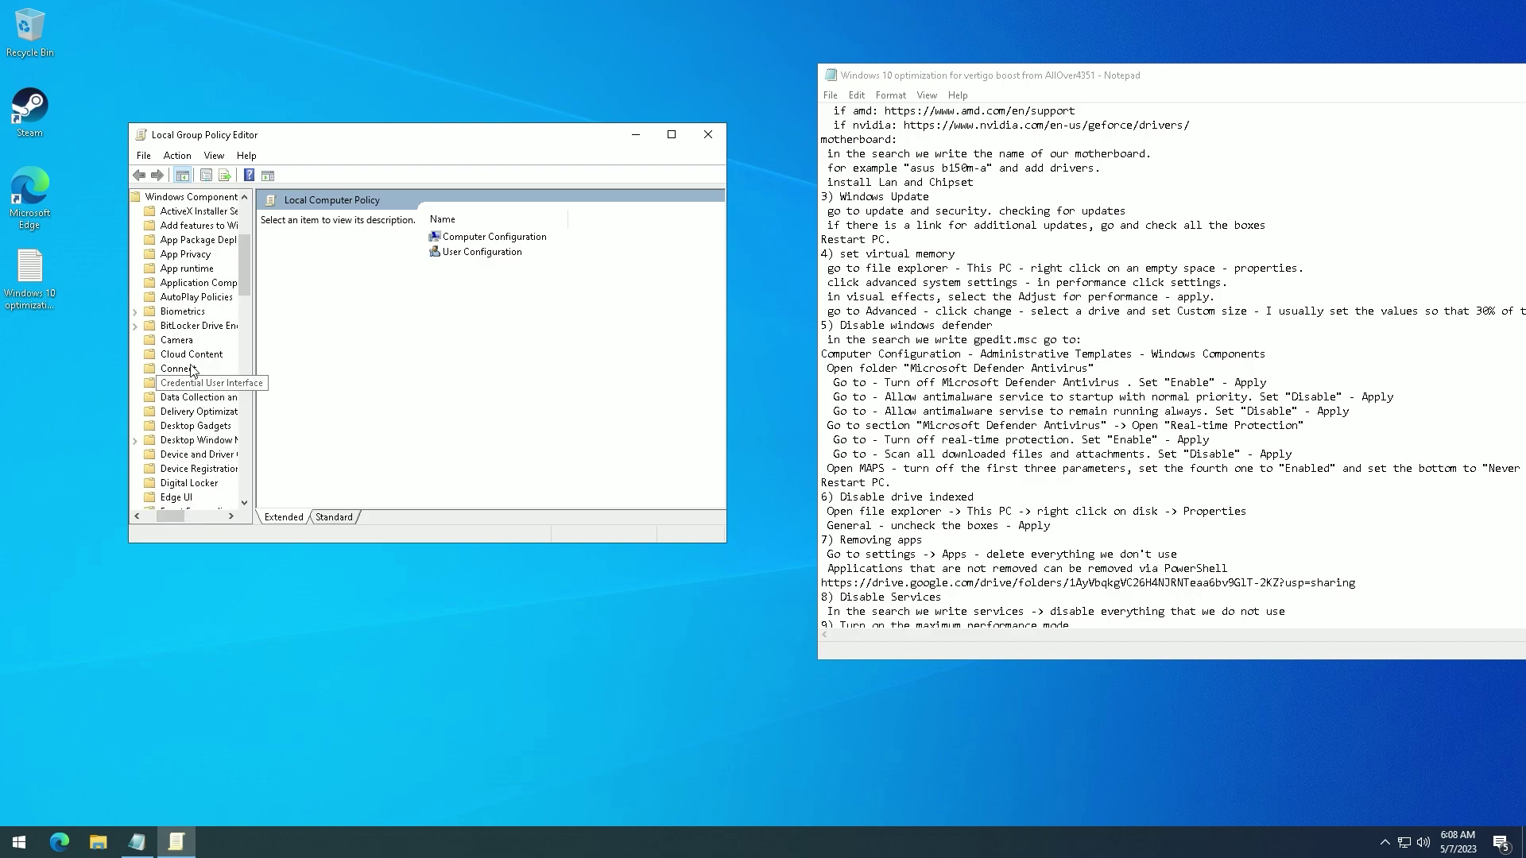
pyautogui.scroll(-1, 191, 288)
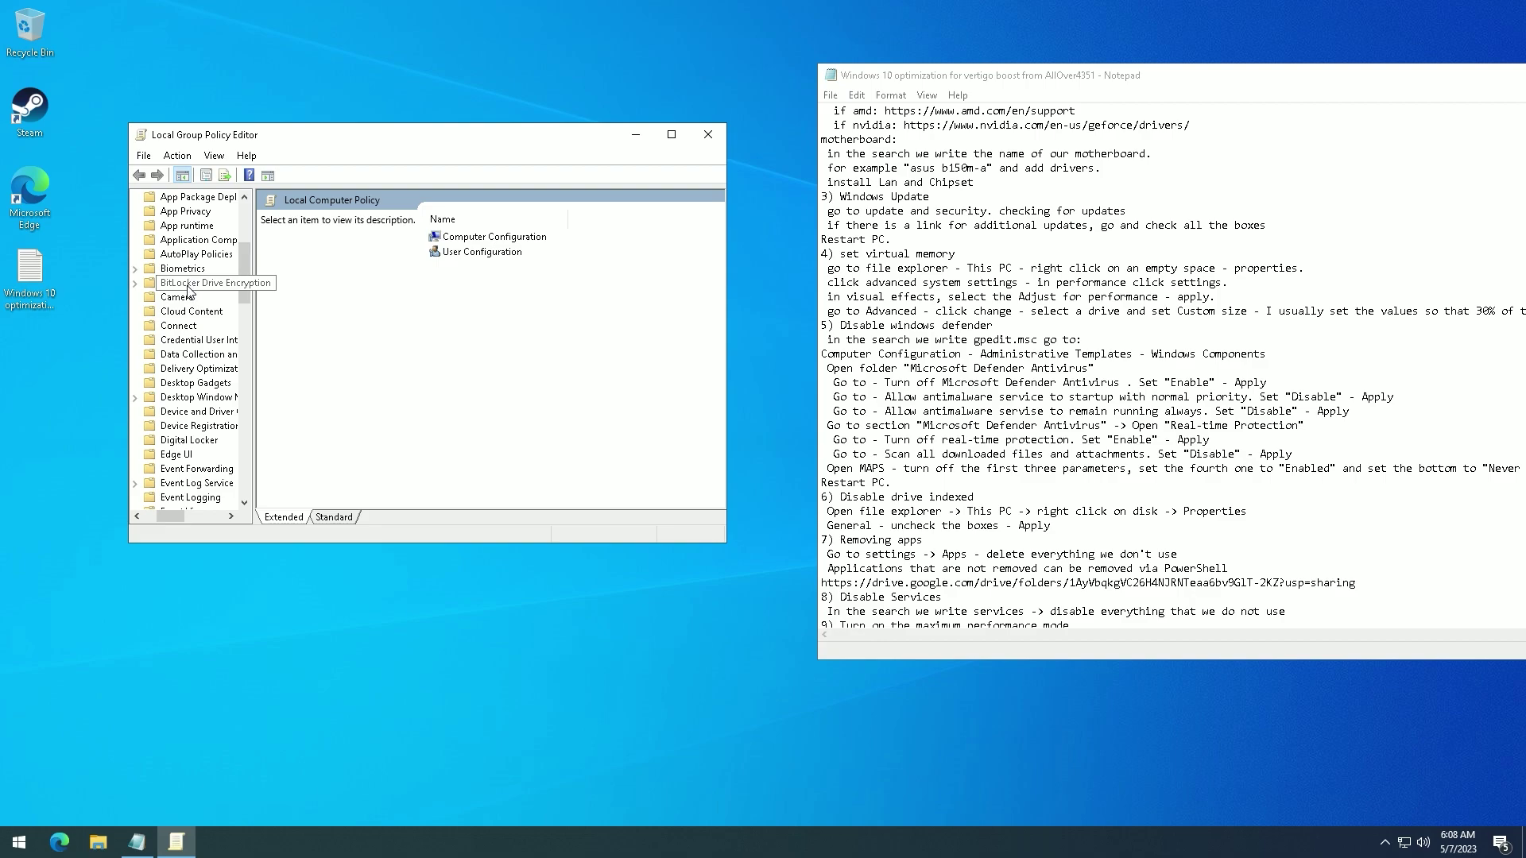
pyautogui.scroll(-4, 189, 291)
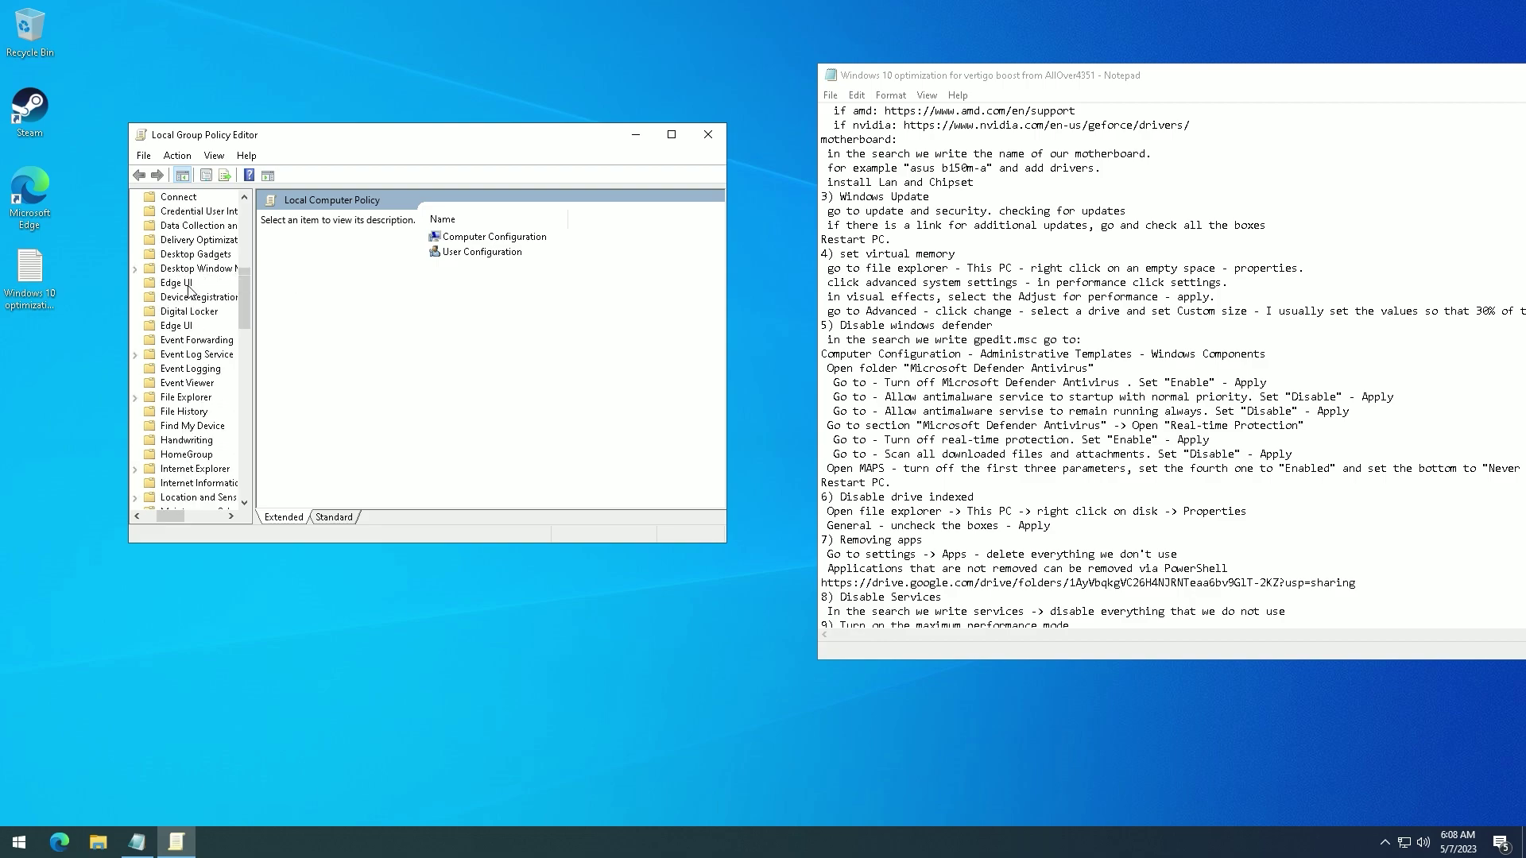
pyautogui.scroll(-1, 189, 291)
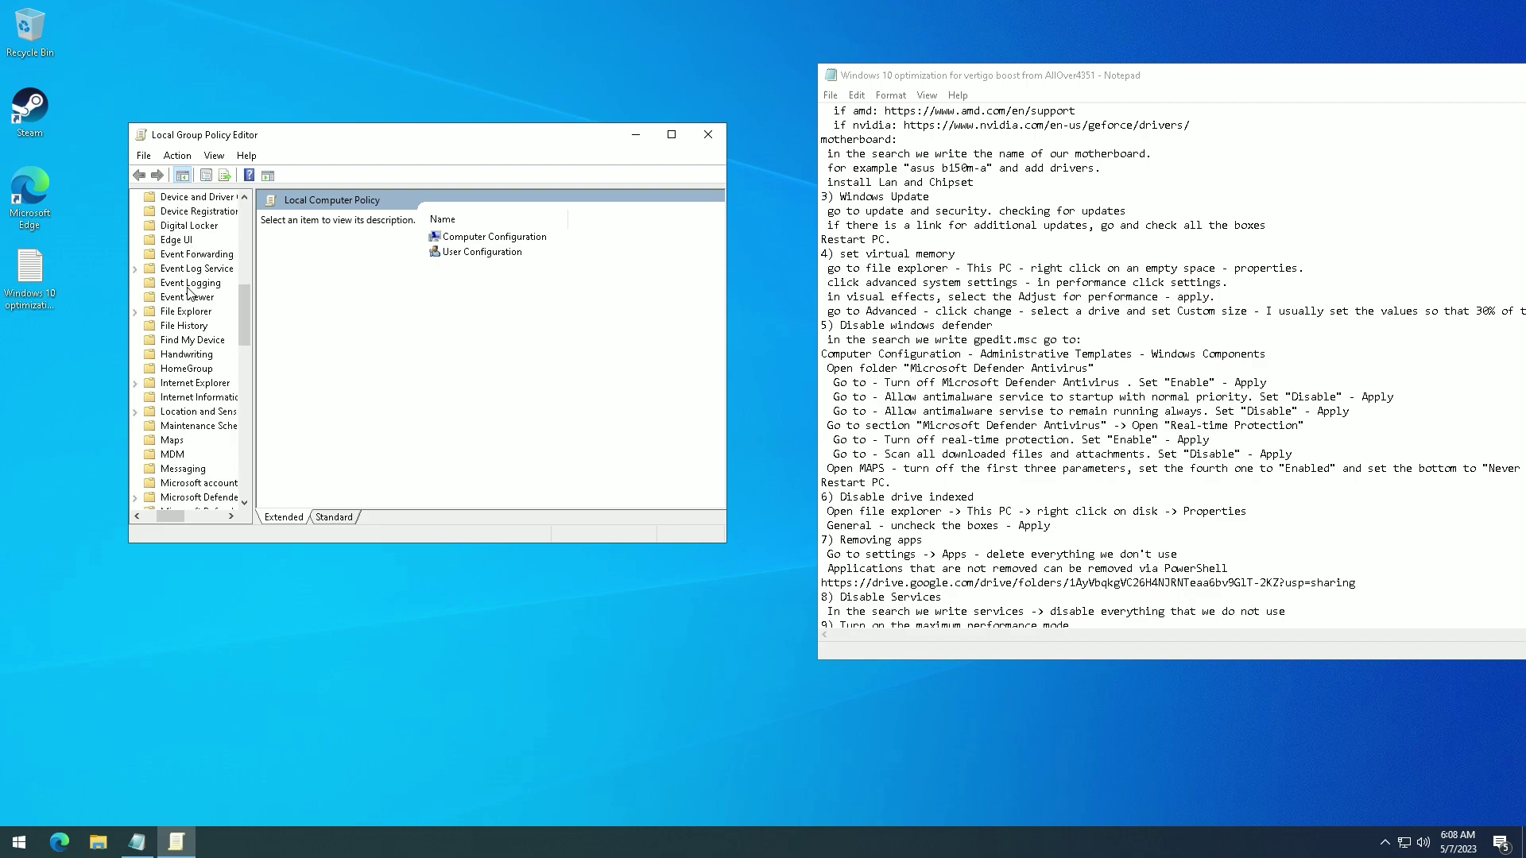
pyautogui.scroll(-2, 187, 296)
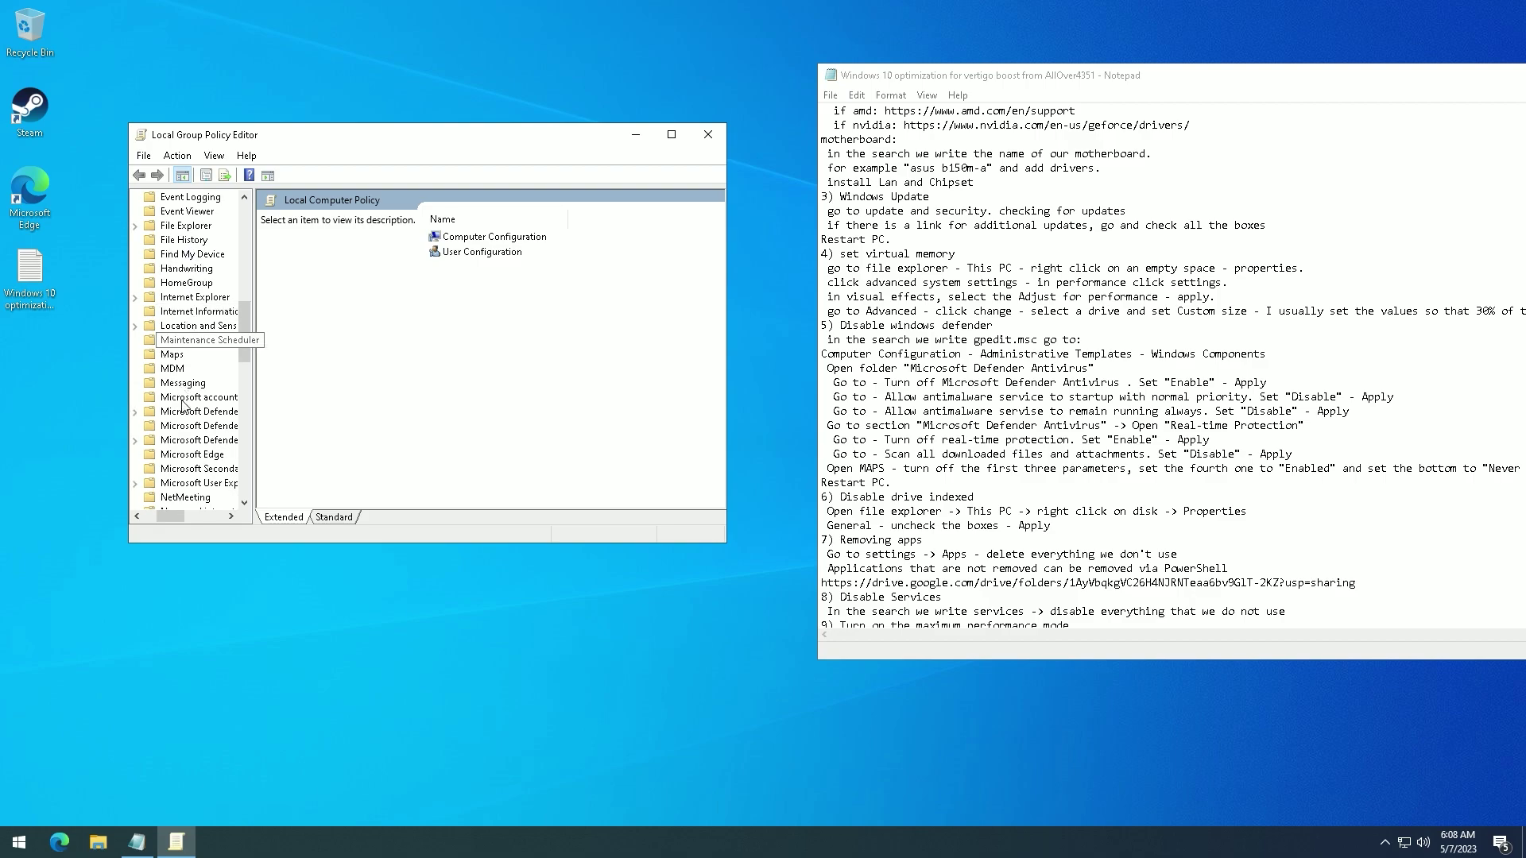
pyautogui.click(189, 415)
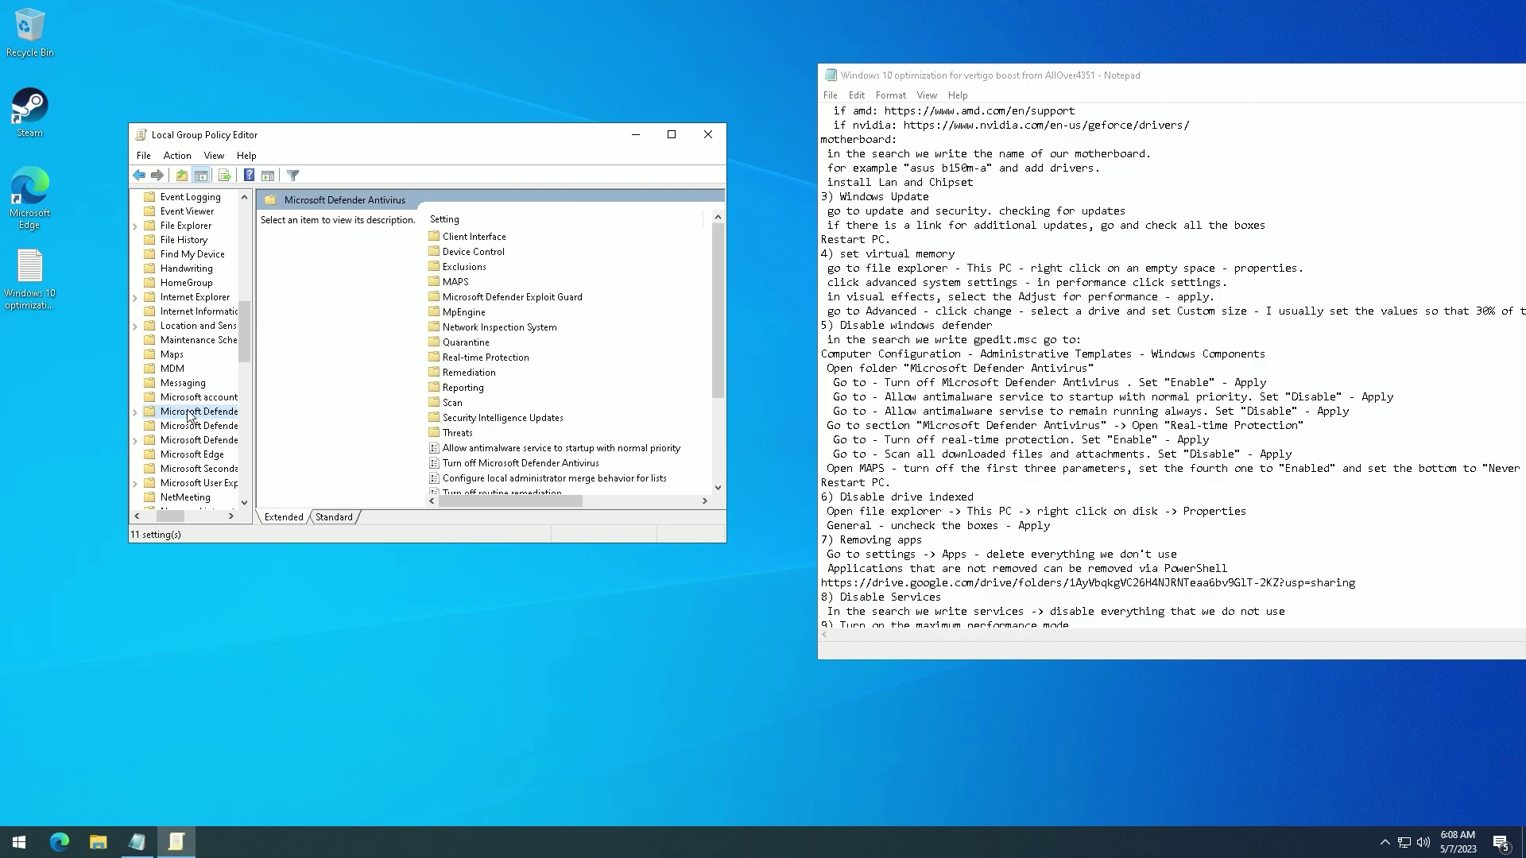
pyautogui.scroll(-1, 477, 409)
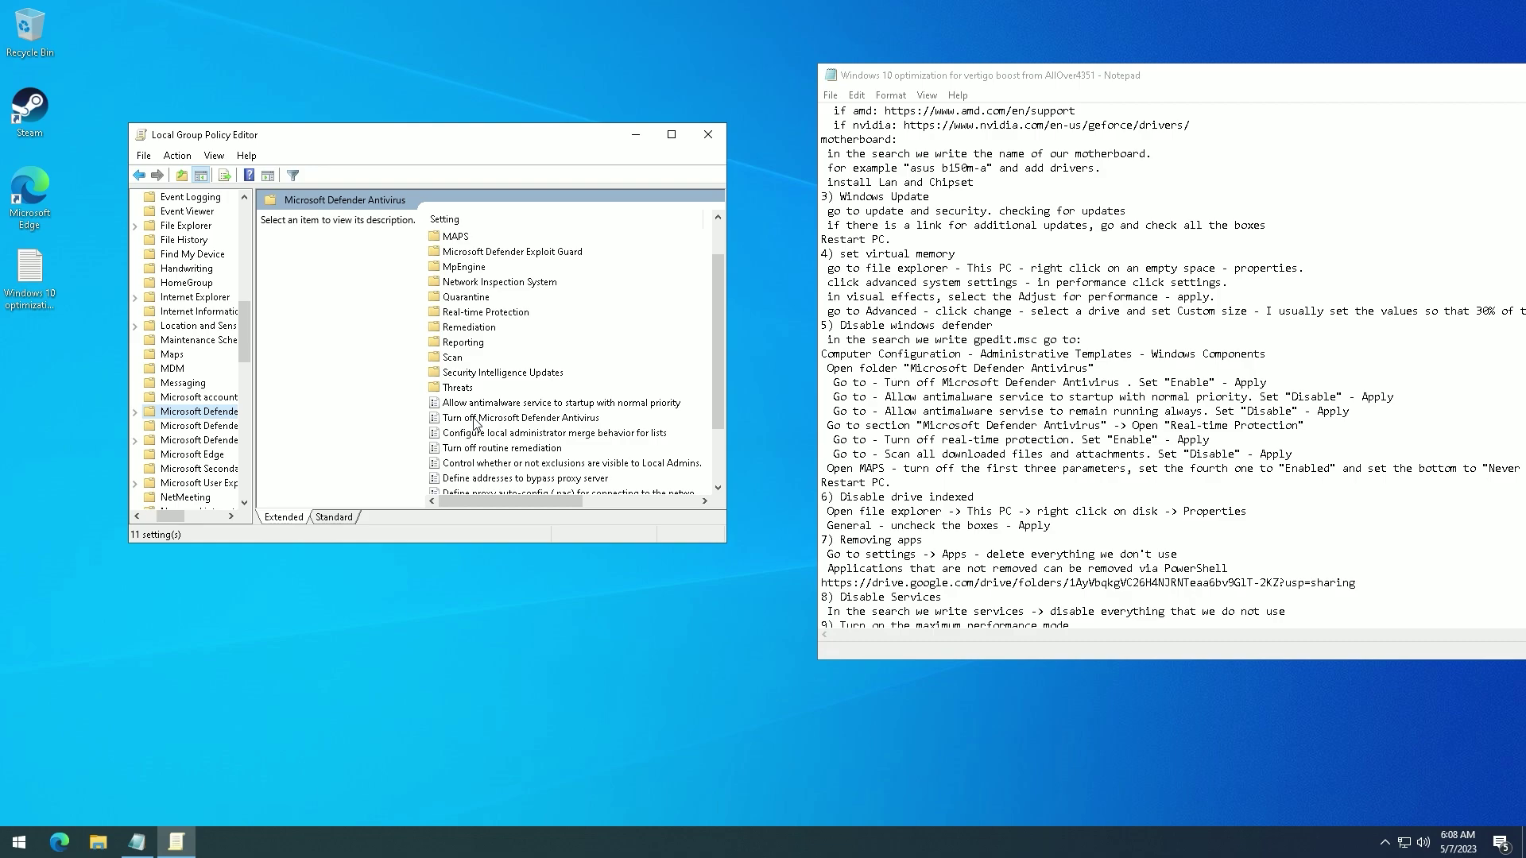
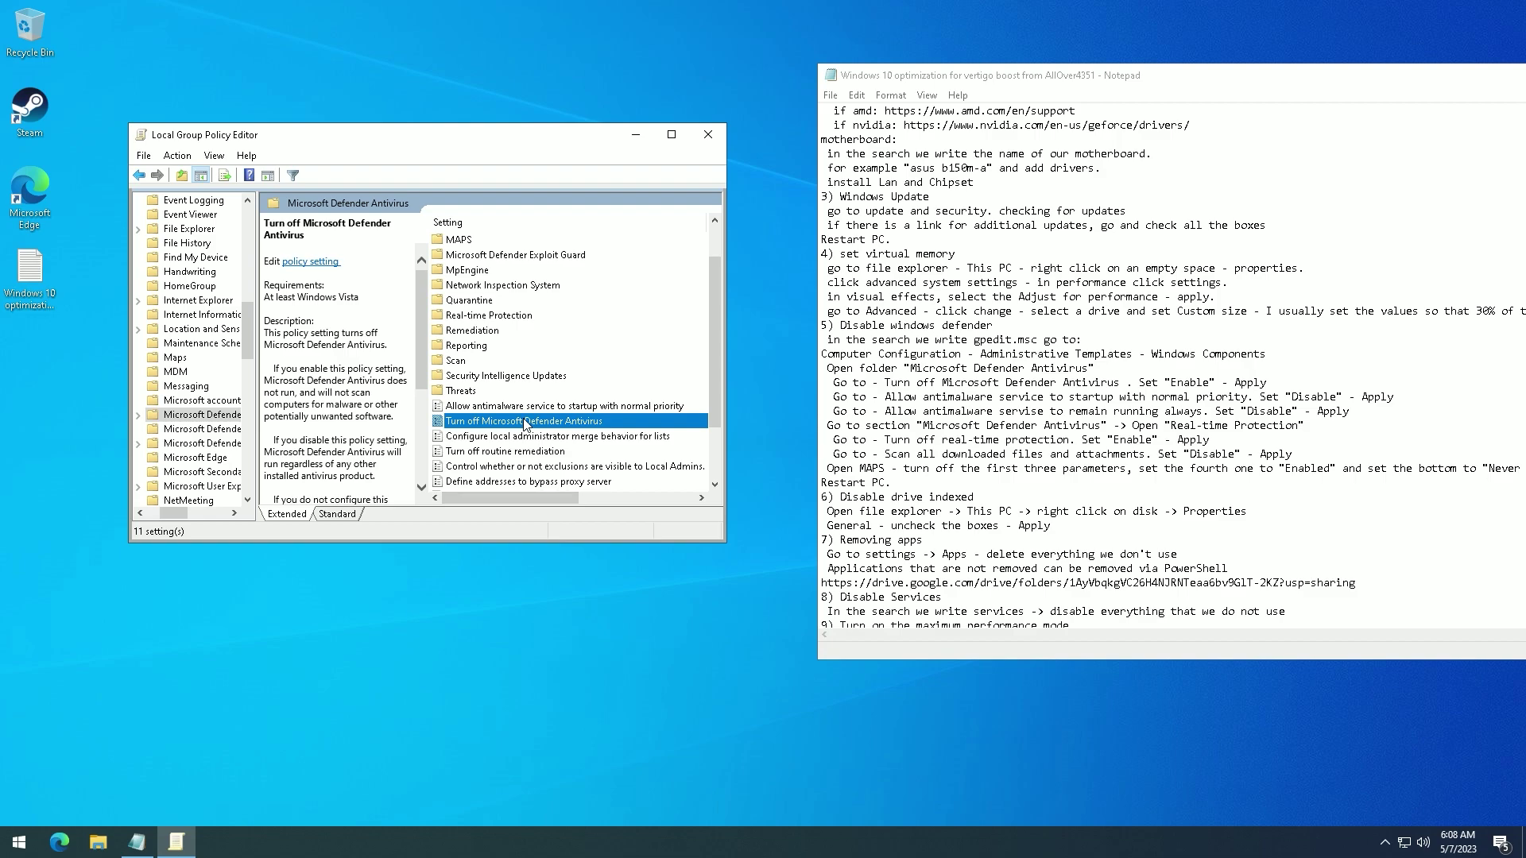
# - Open the settings of the 'Allow antimalware service to startup with normal priority' policy
pyautogui.scroll(-1, 497, 381)
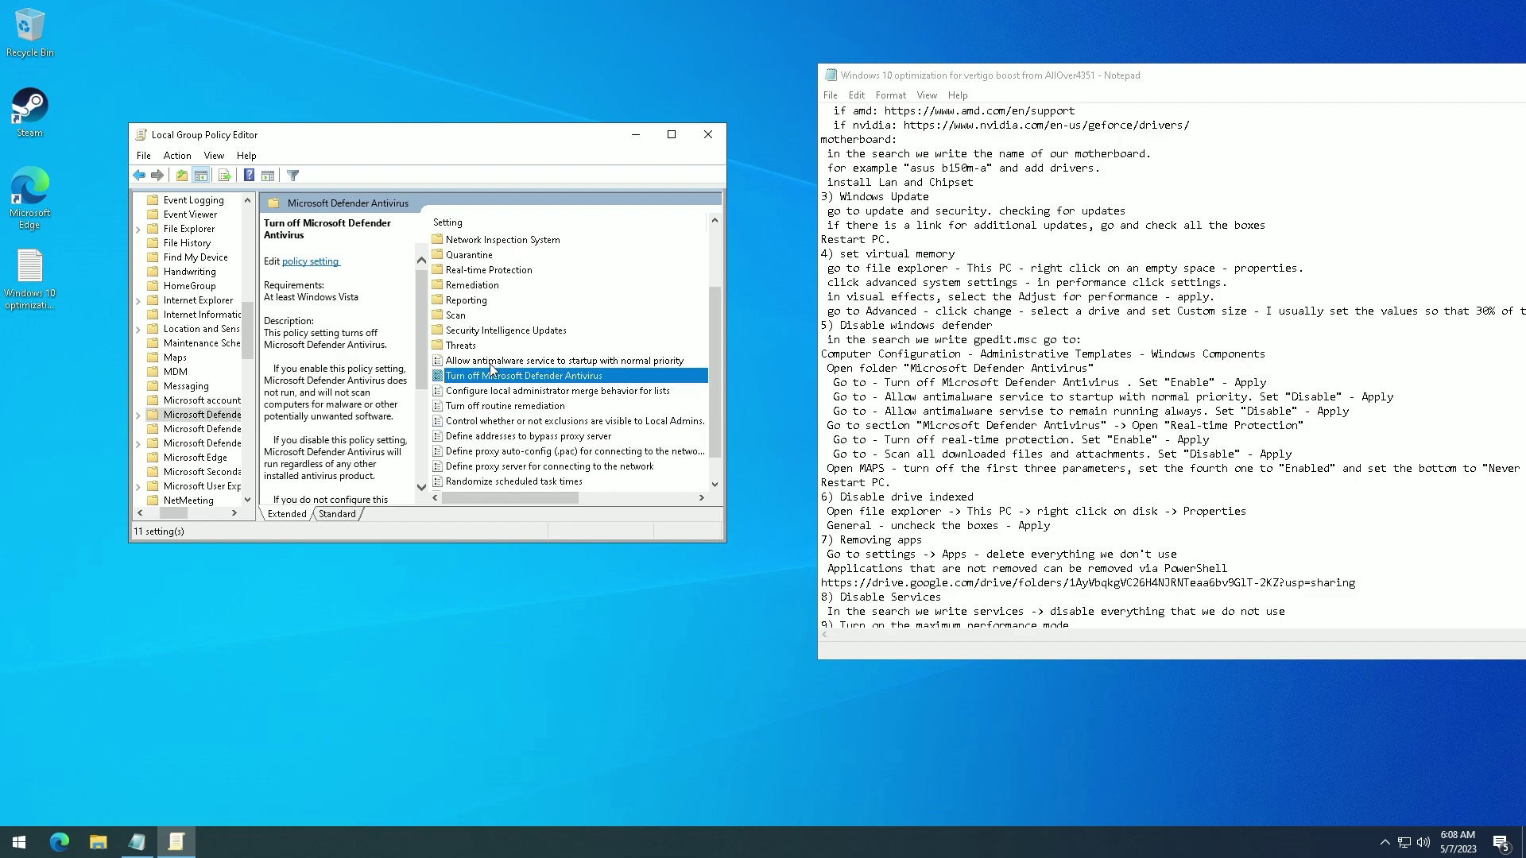
pyautogui.click(491, 362)
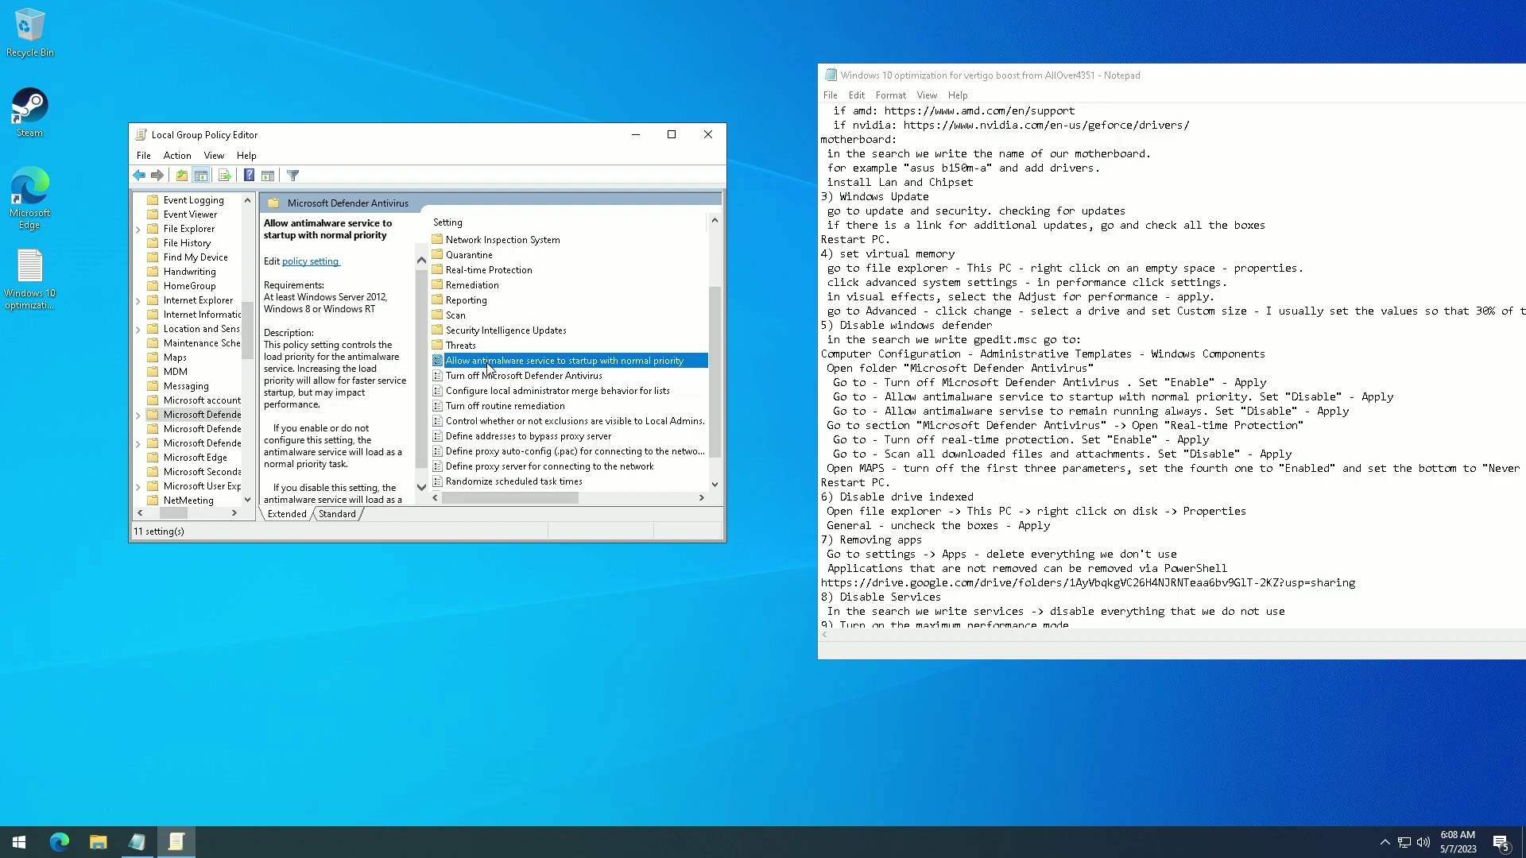
pyautogui.doubleClick(490, 362)
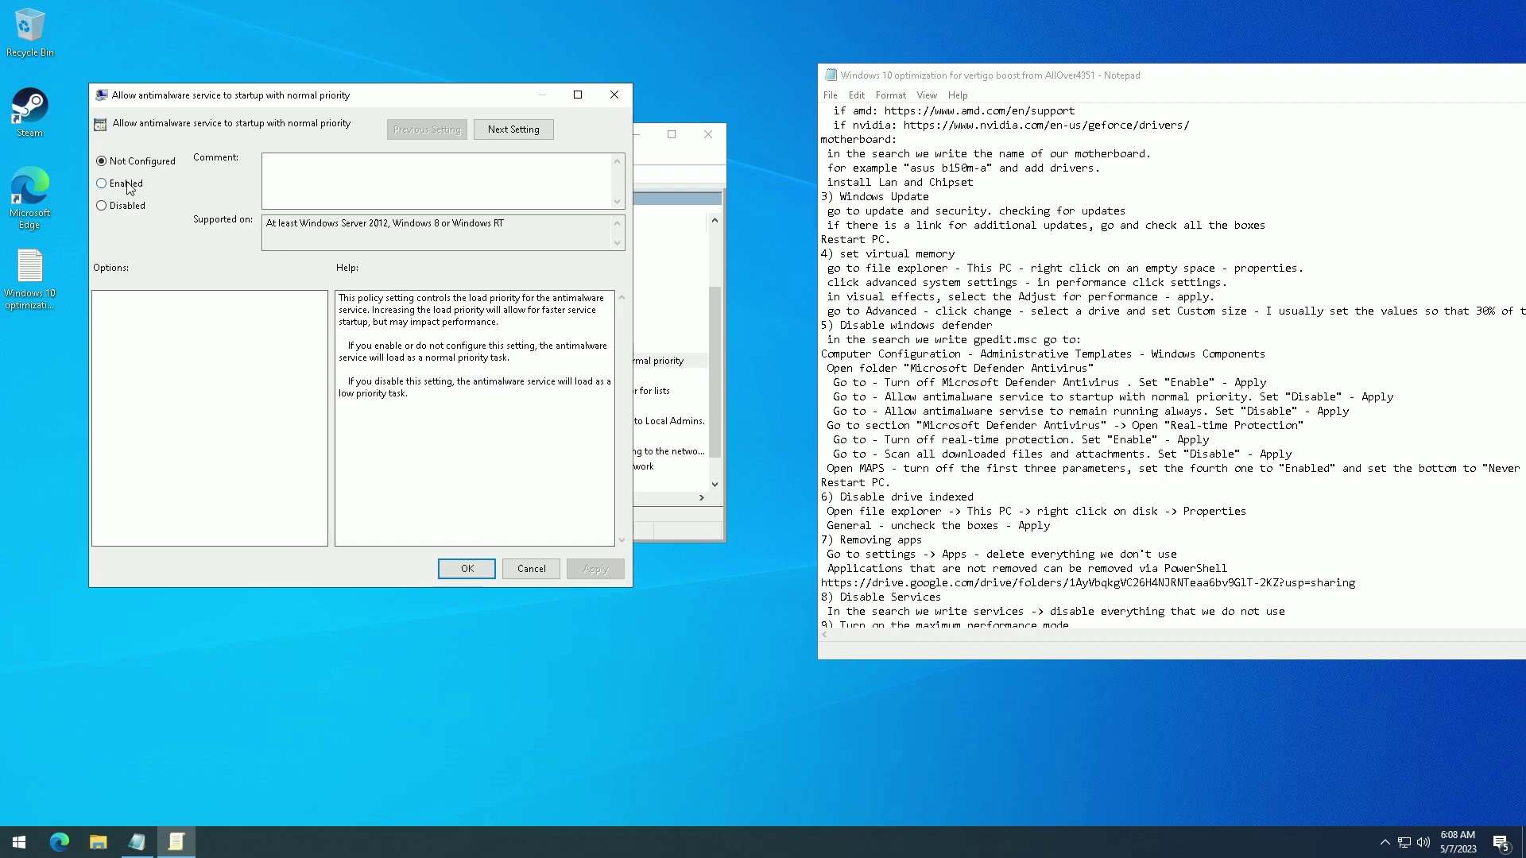
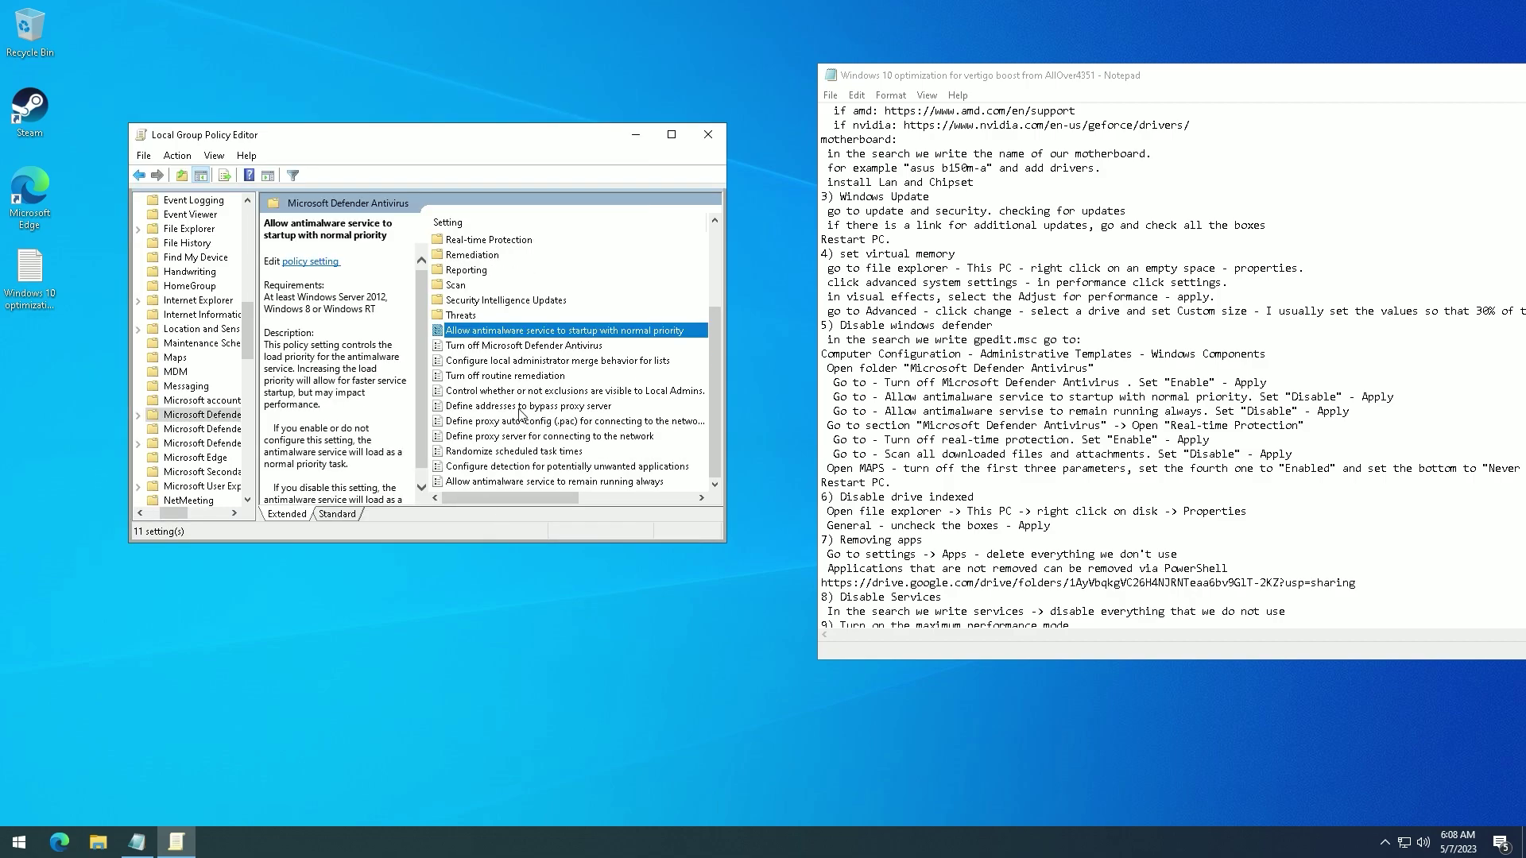
# - Set 'Allow antimalware service to remain running always' to Disabled and apply it
pyautogui.doubleClick(508, 482)
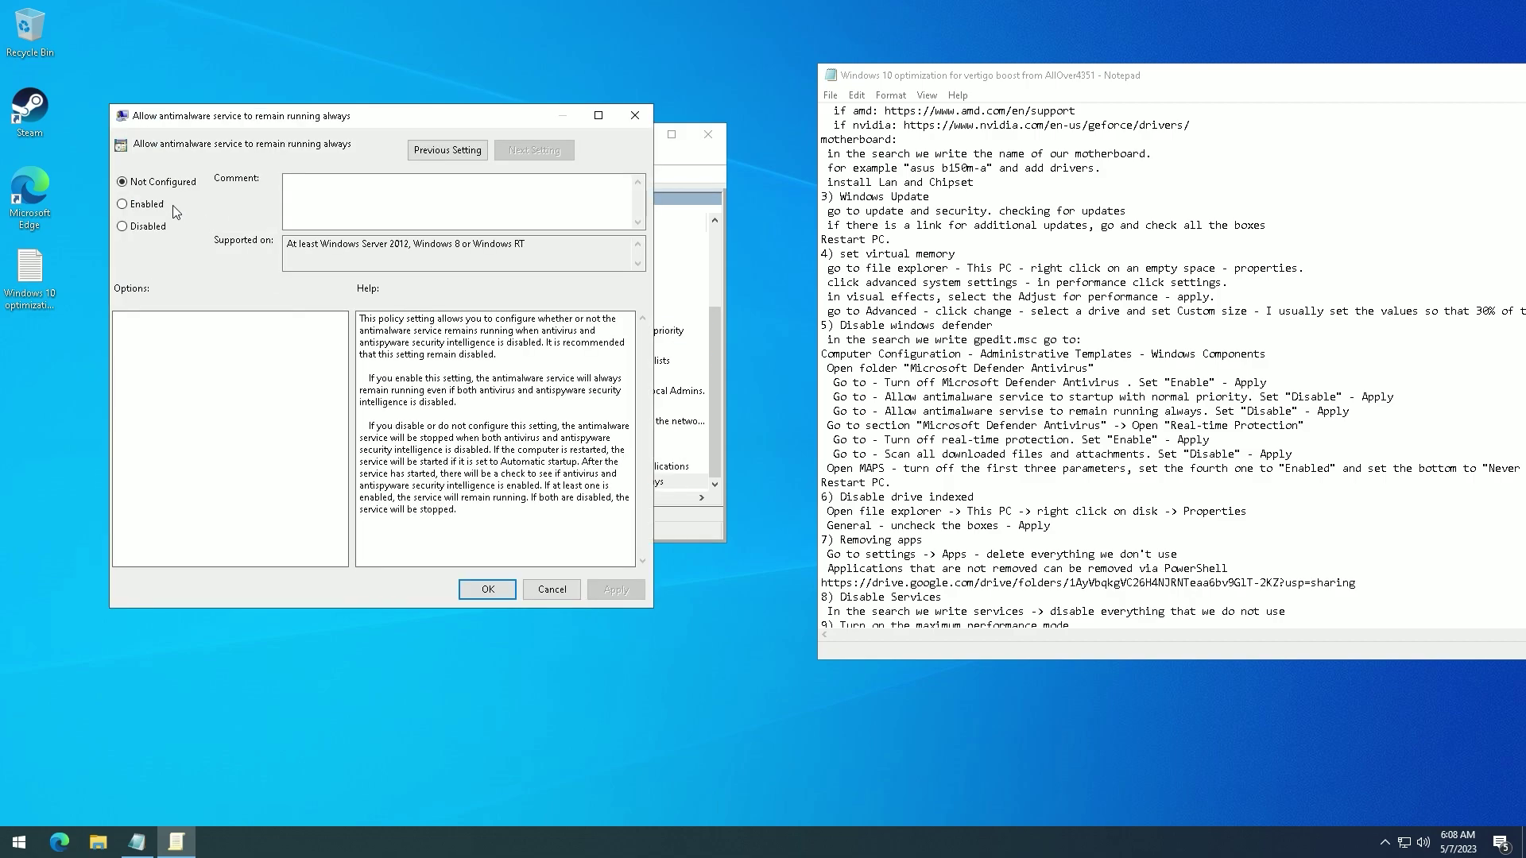
pyautogui.click(152, 227)
pyautogui.click(491, 589)
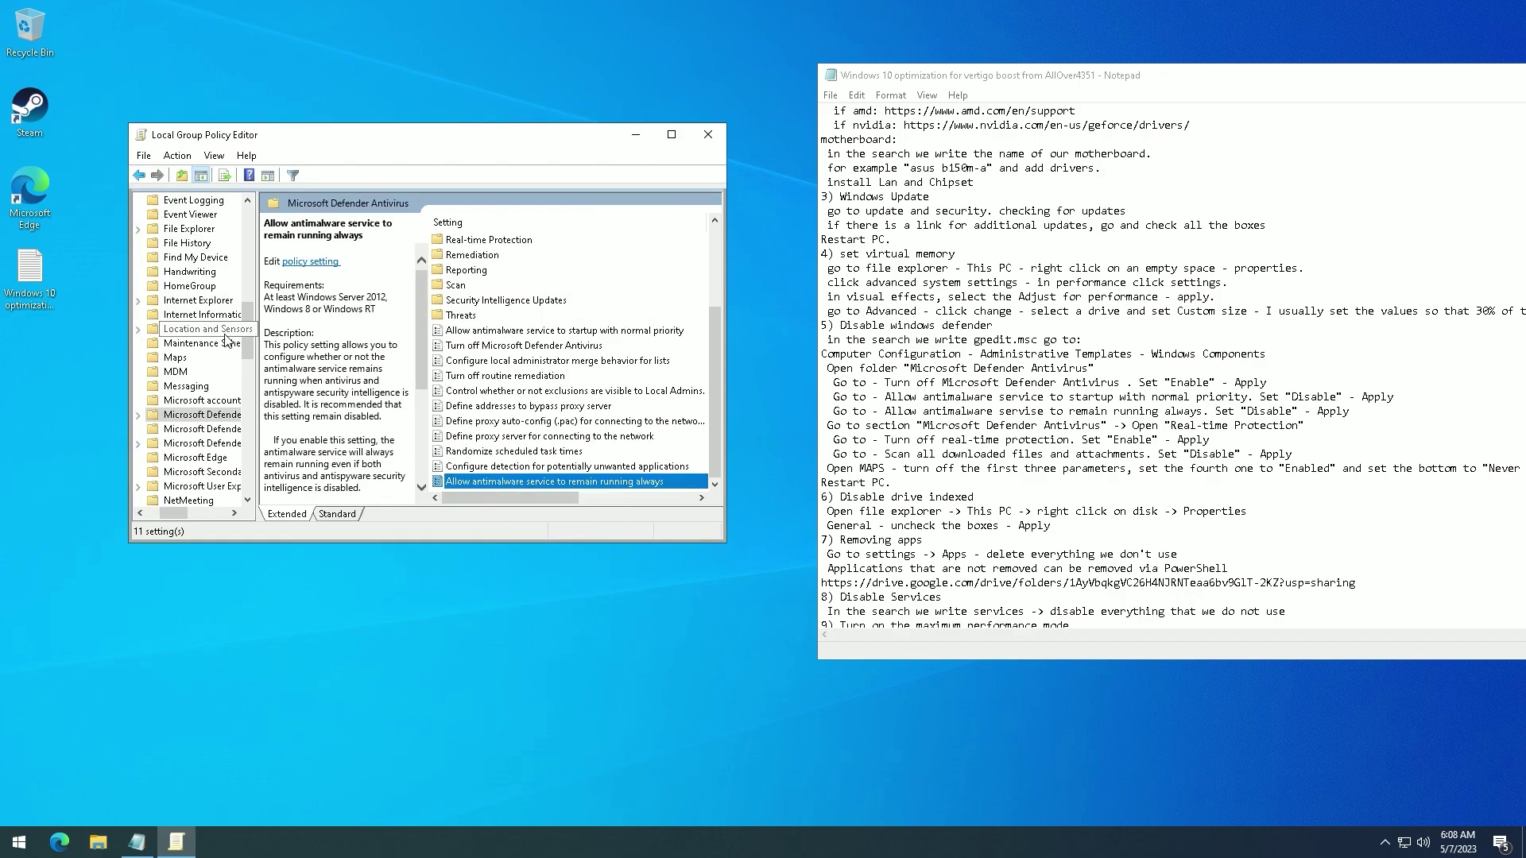
# - Expand Microsoft Defender Antivirus and select the Real-time Protection folder to list its 13 policies
pyautogui.click(139, 416)
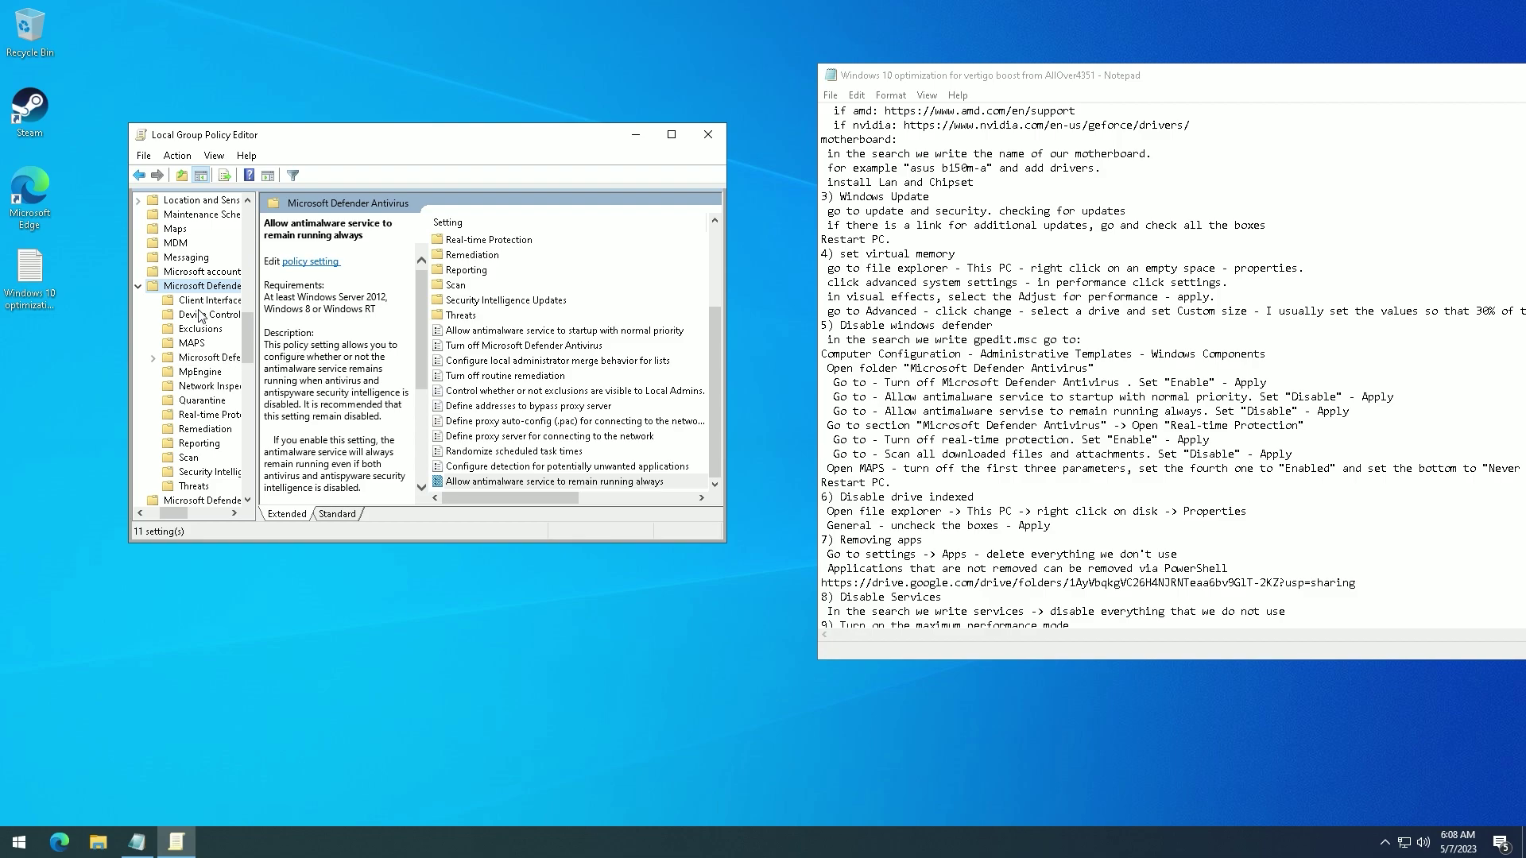
pyautogui.click(195, 415)
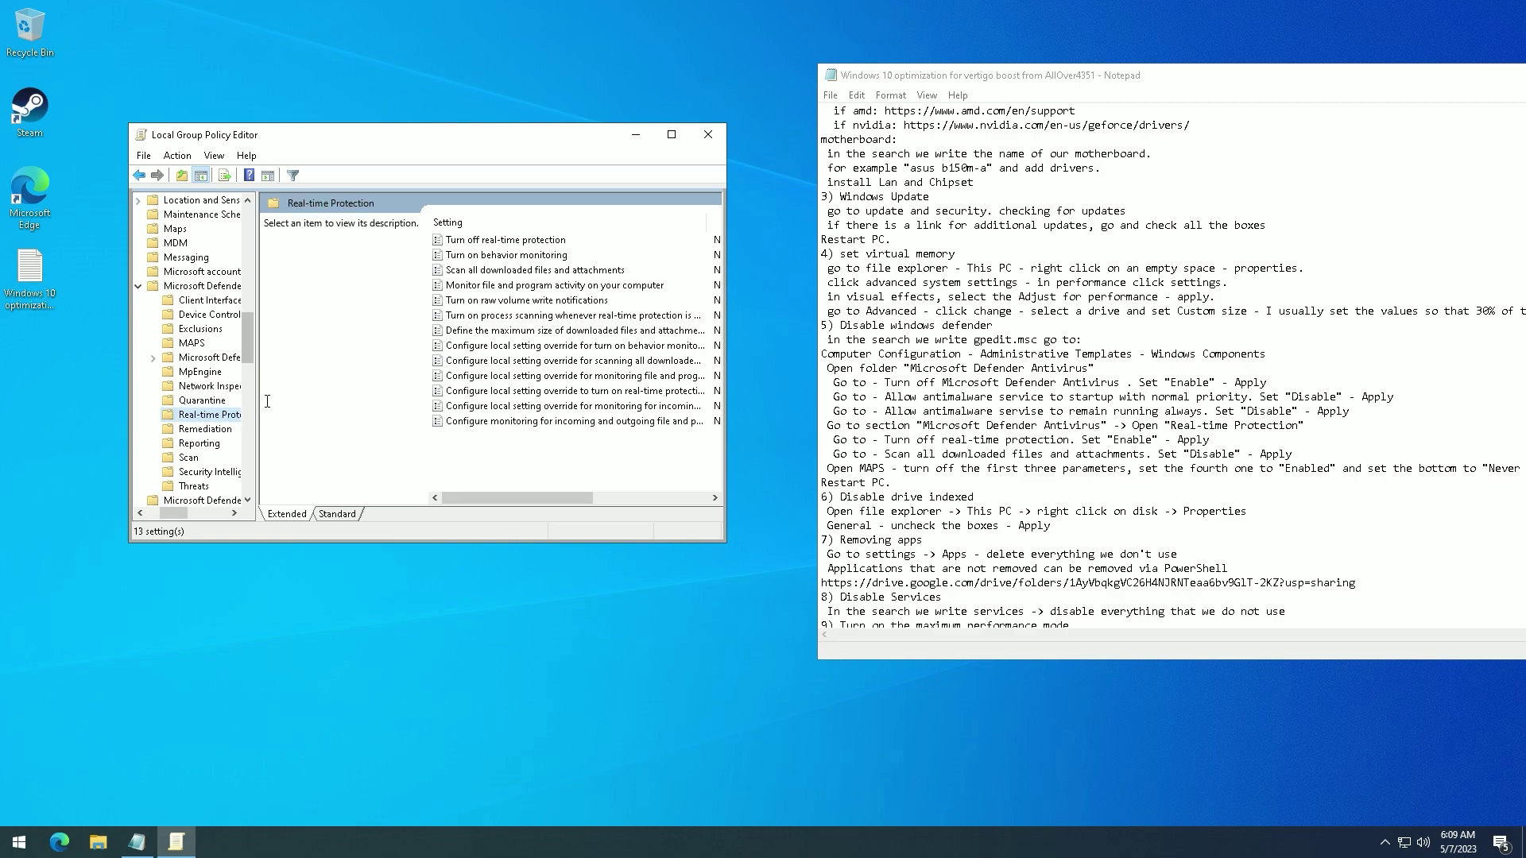
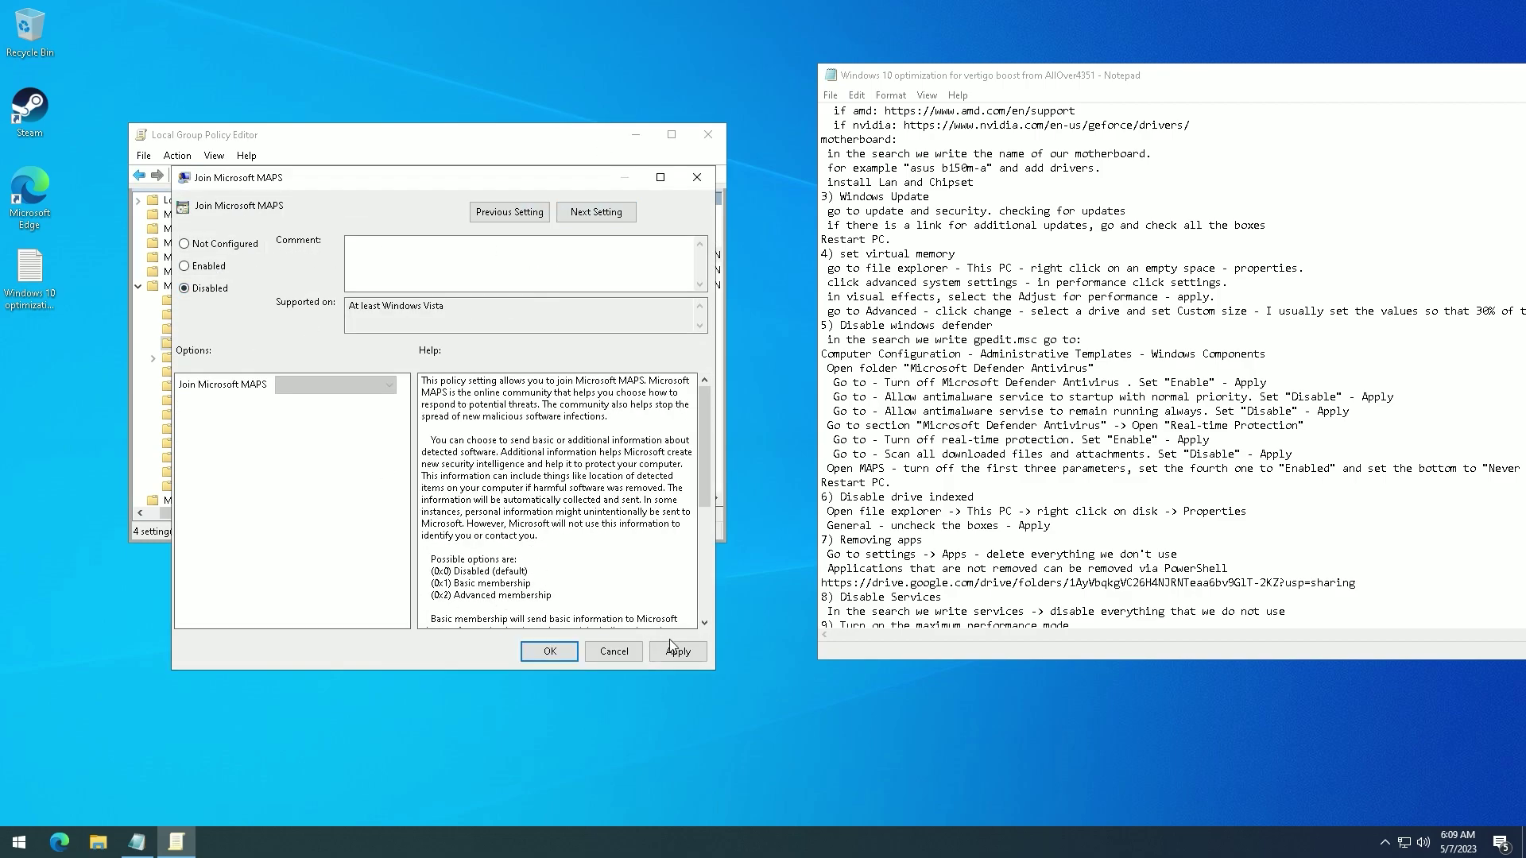
# - Enable the Send file samples policy with 'Never send' and apply it
pyautogui.click(509, 211)
pyautogui.click(596, 212)
pyautogui.click(596, 211)
pyautogui.click(238, 406)
pyautogui.click(253, 447)
pyautogui.click(678, 651)
pyautogui.click(561, 652)
# - Close the Group Policy Editor, restart, and reopen the Windows 10 optimization notes
pyautogui.click(708, 135)
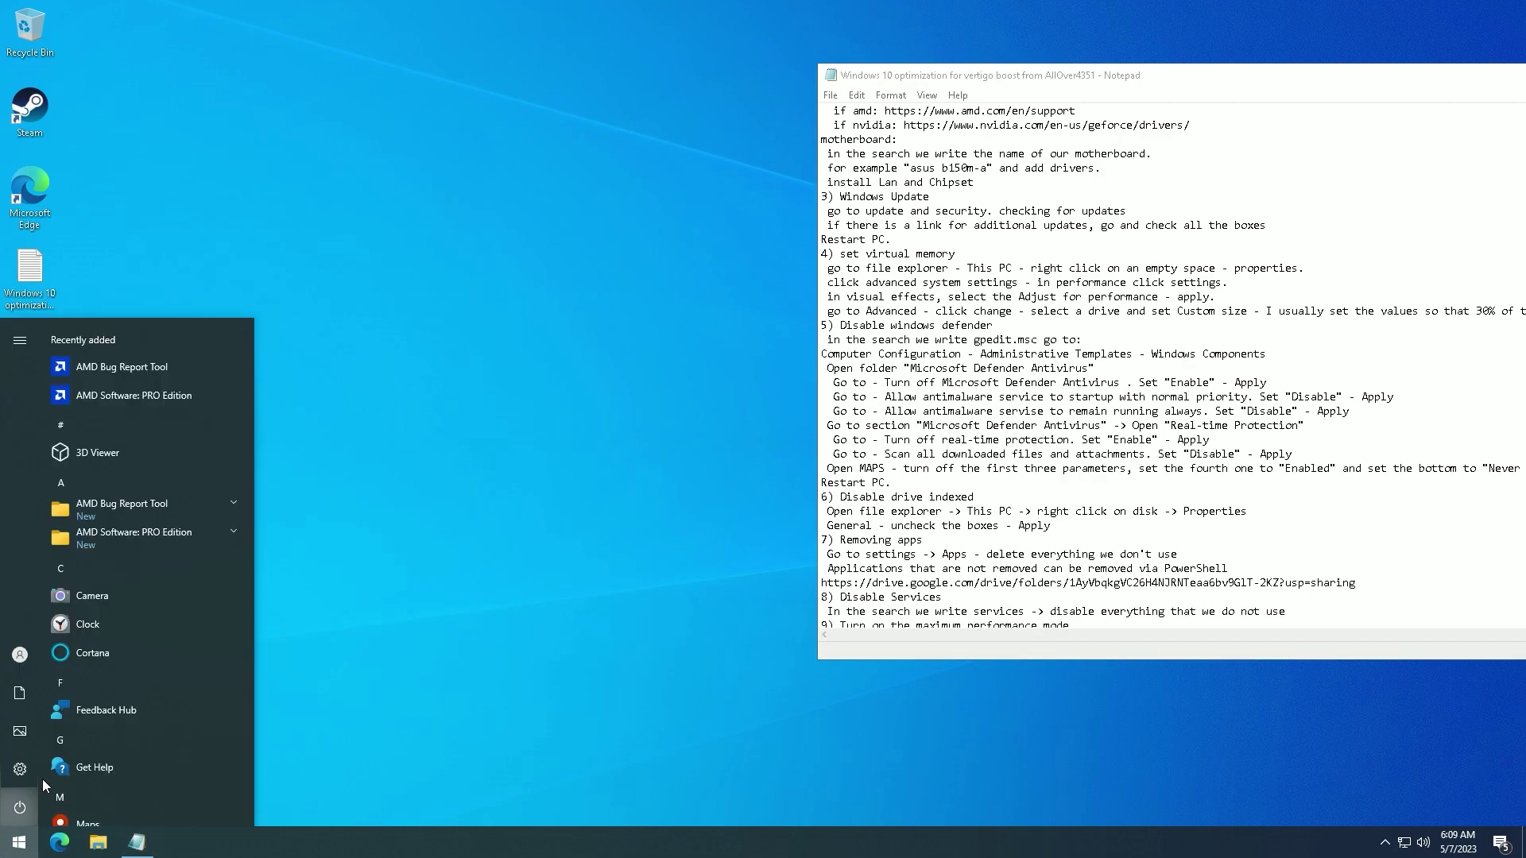
pyautogui.click(41, 779)
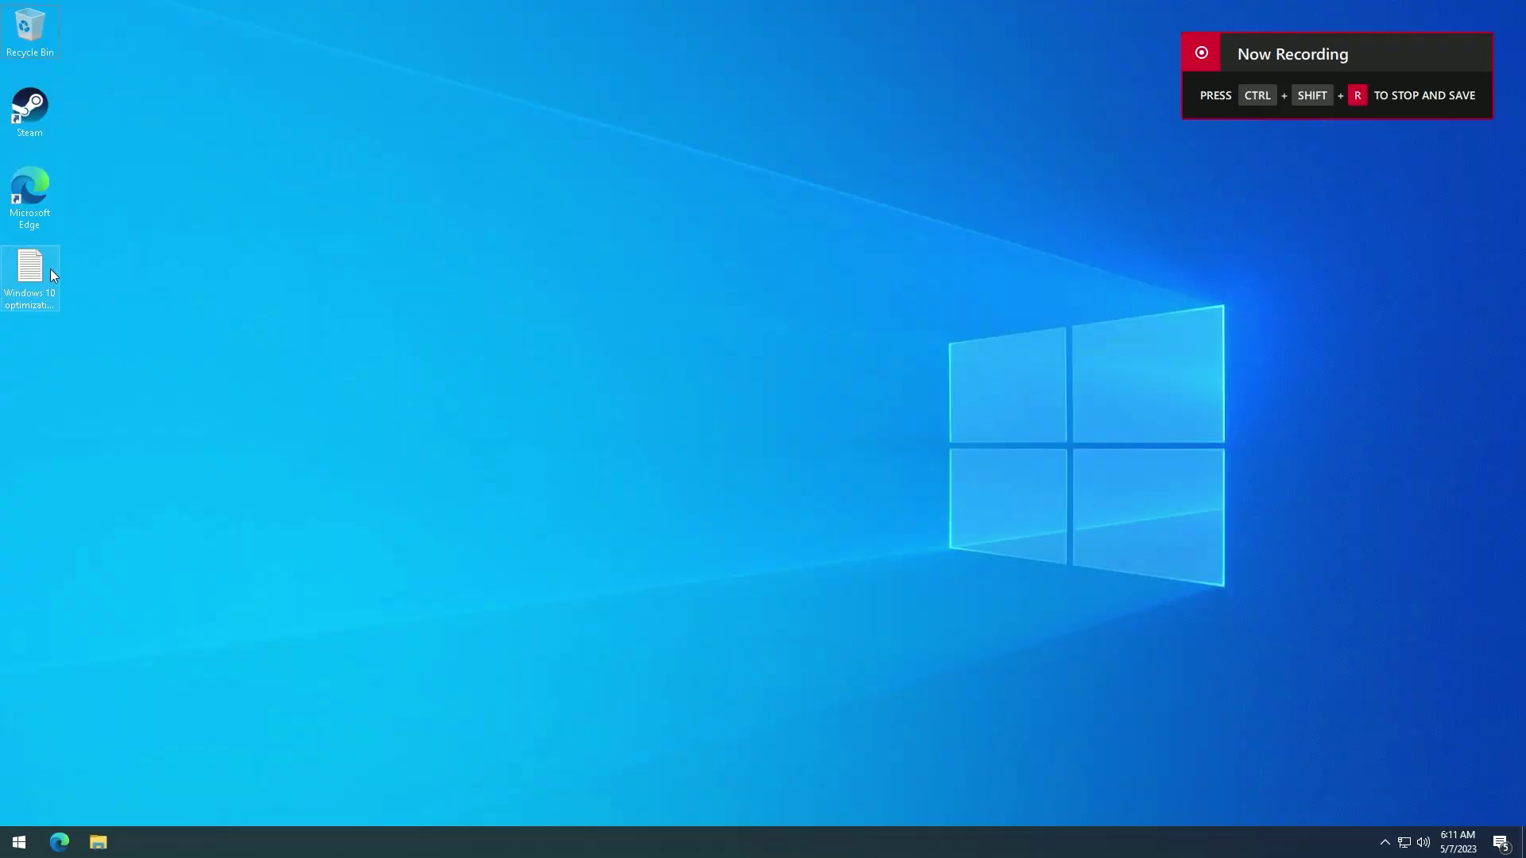
pyautogui.doubleClick(50, 269)
pyautogui.scroll(-4, 1089, 357)
# - Open File Explorer at This PC and review the Local Disk (C:) properties
pyautogui.click(96, 844)
pyautogui.click(97, 842)
pyautogui.click(97, 843)
pyautogui.click(313, 372)
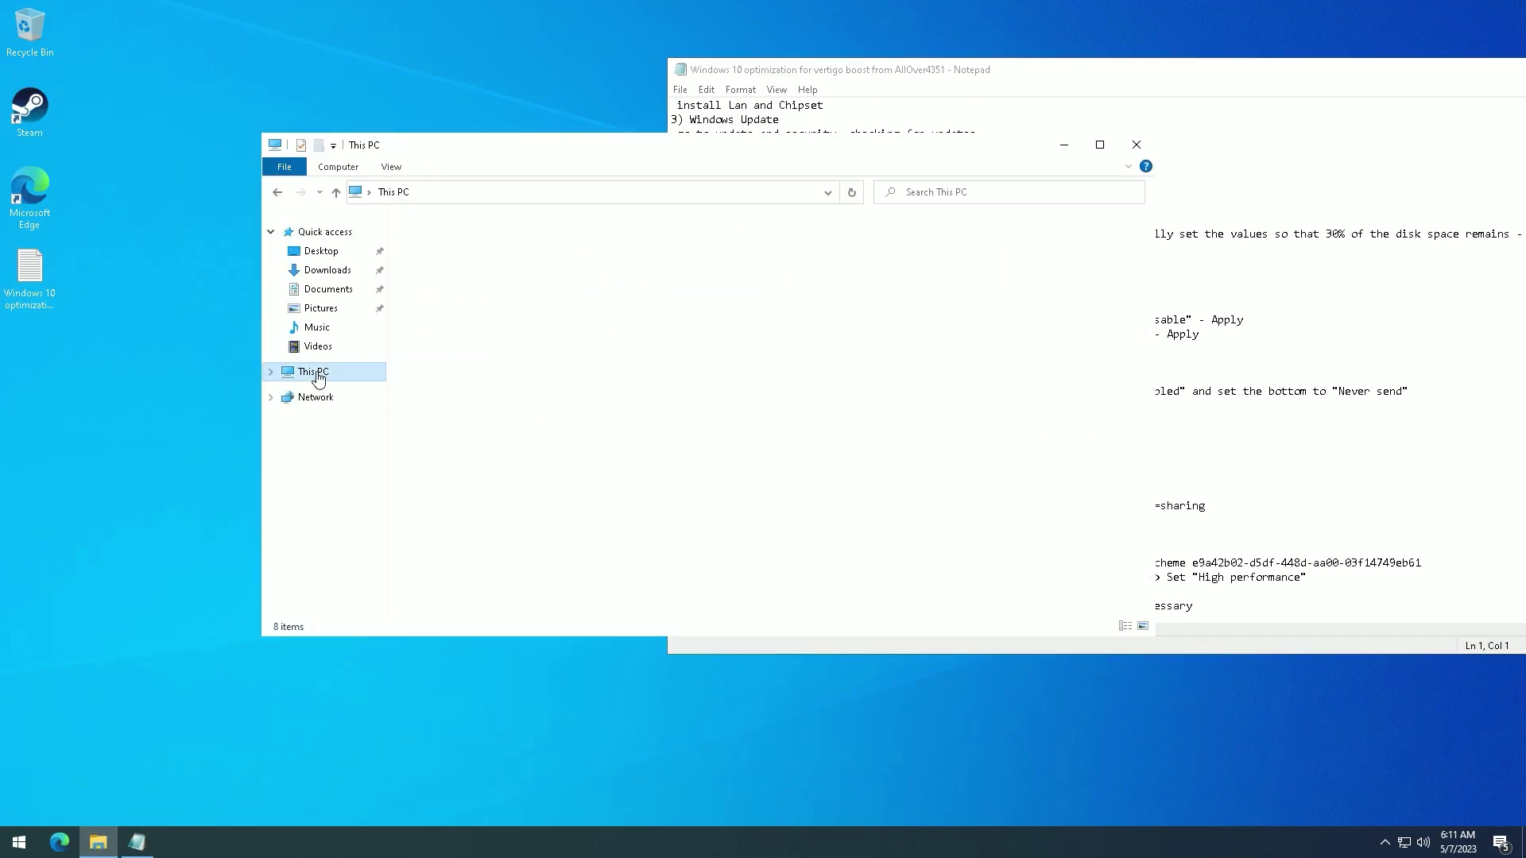
pyautogui.click(485, 413)
pyautogui.rightClick(487, 416)
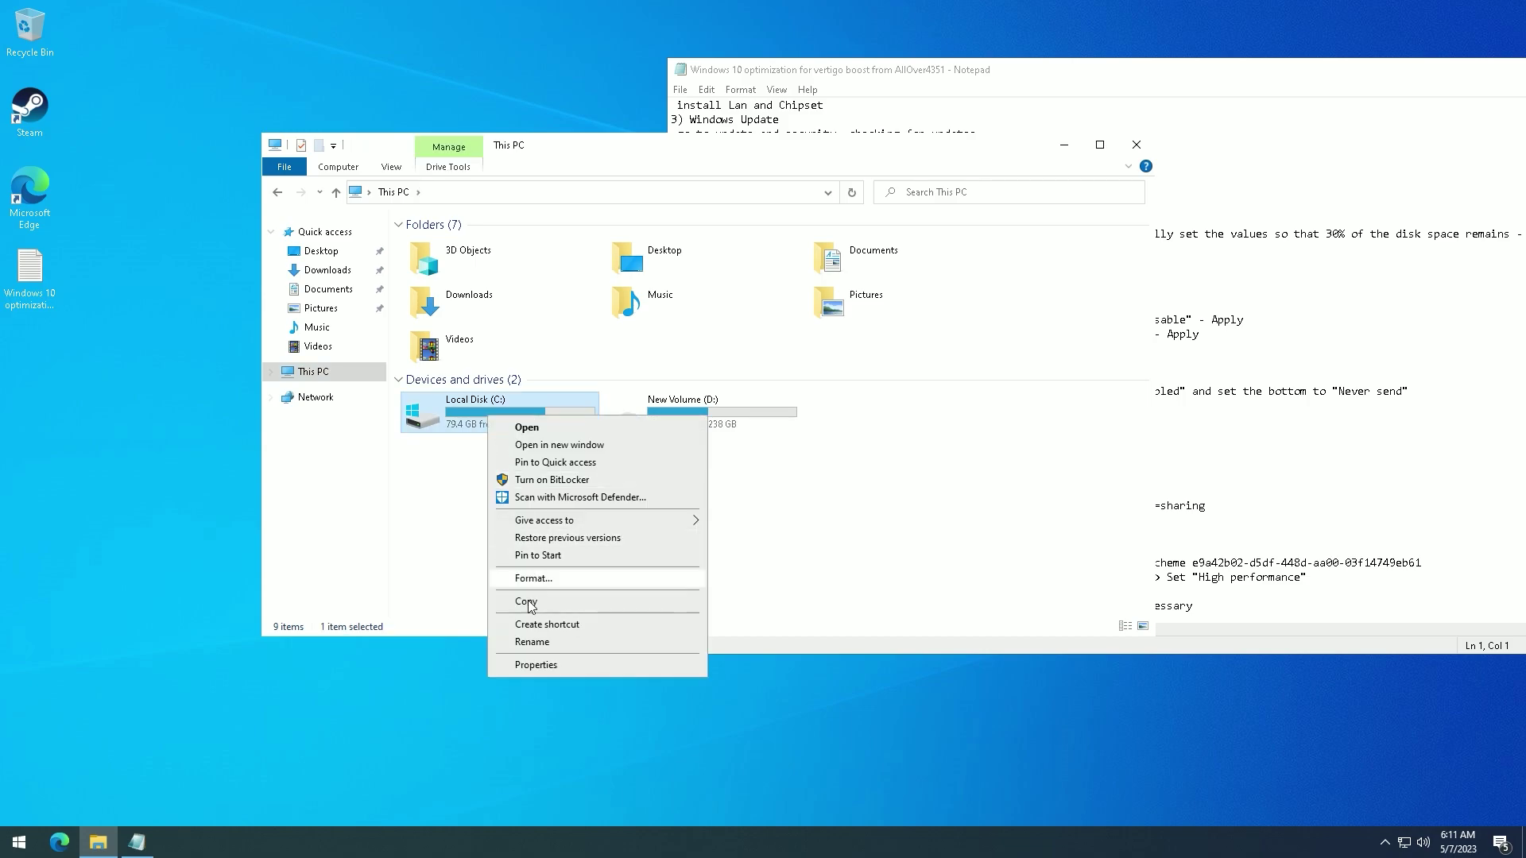
pyautogui.click(529, 665)
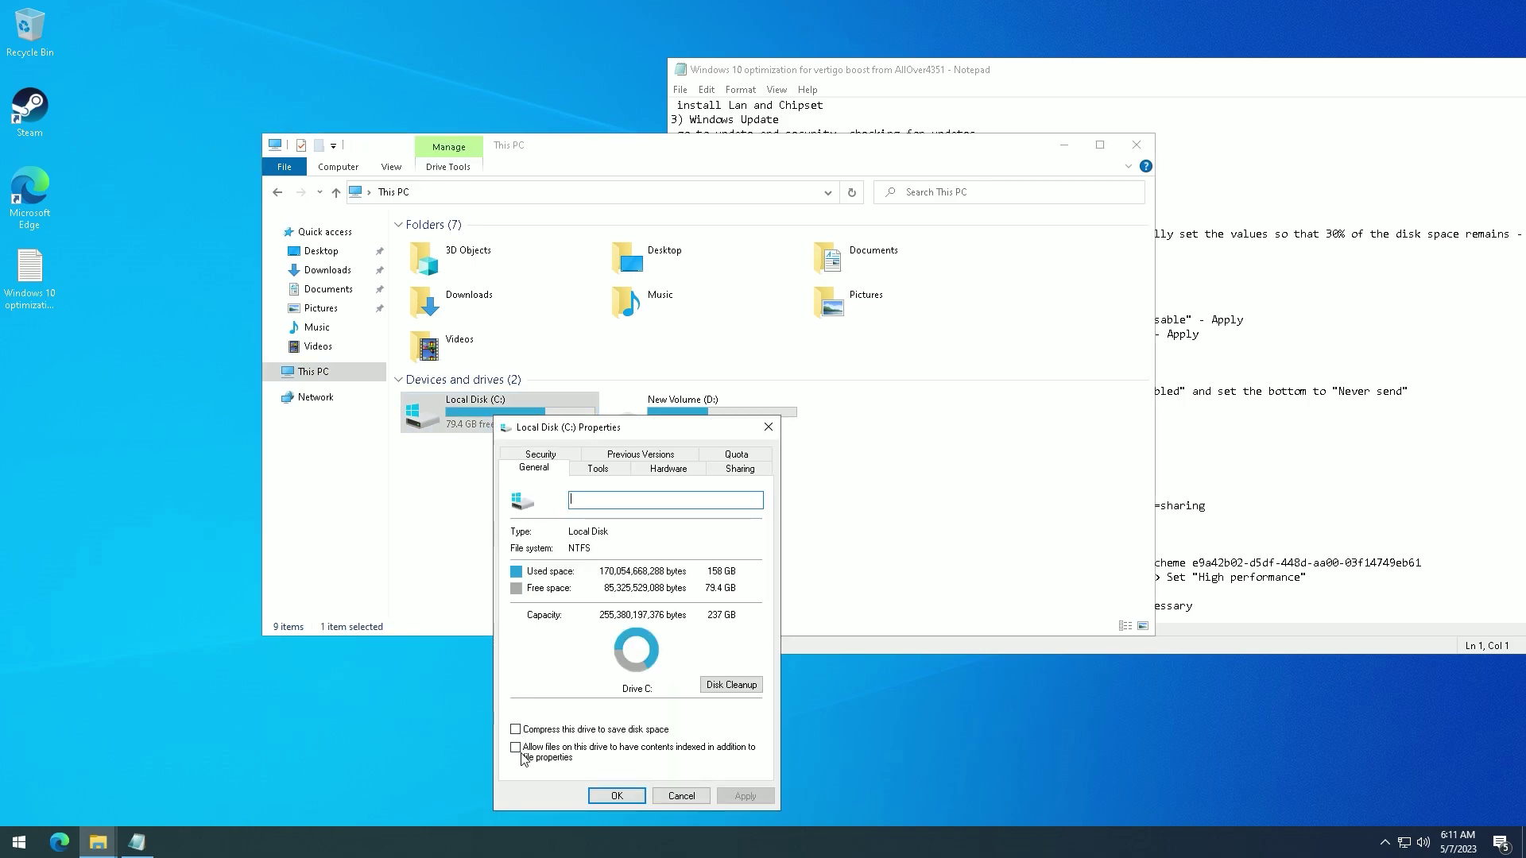
pyautogui.click(769, 427)
# - Turn off content indexing on New Volume (D:) and apply it to the whole drive
pyautogui.click(687, 417)
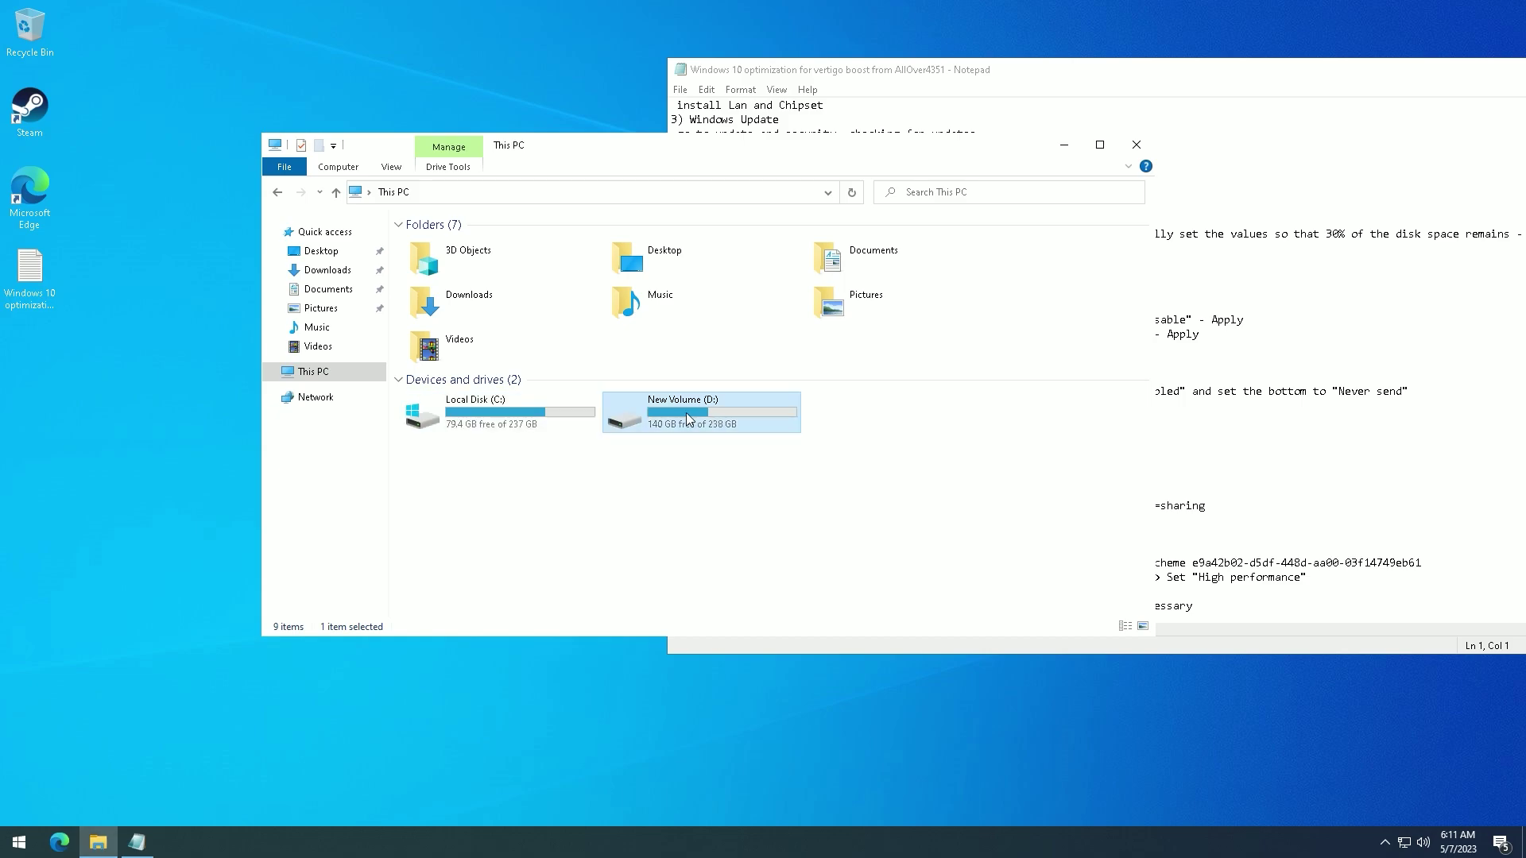
pyautogui.rightClick(685, 412)
pyautogui.click(713, 681)
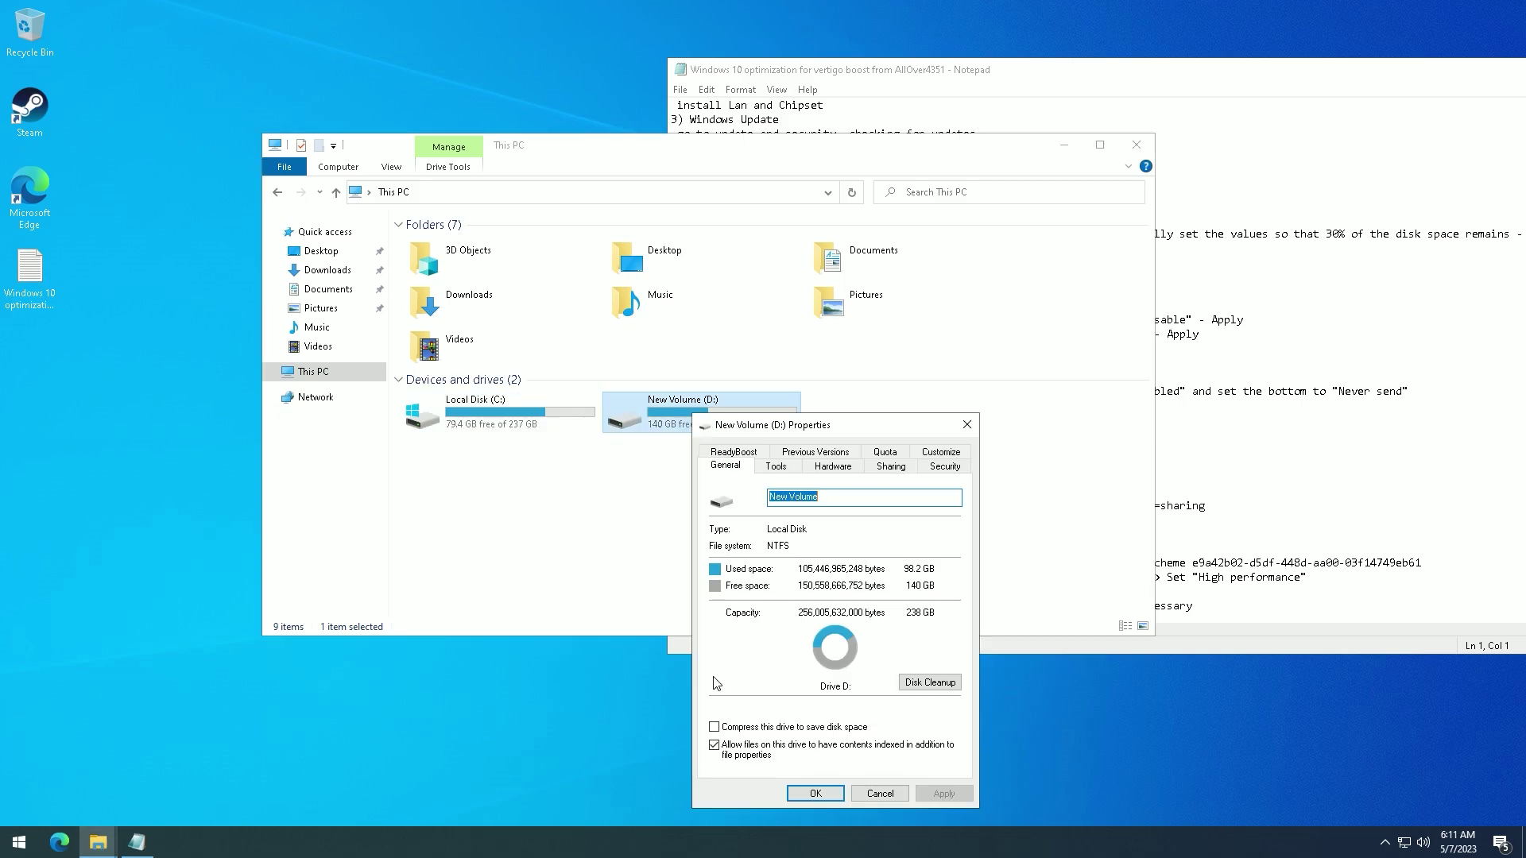
pyautogui.click(713, 745)
pyautogui.click(931, 793)
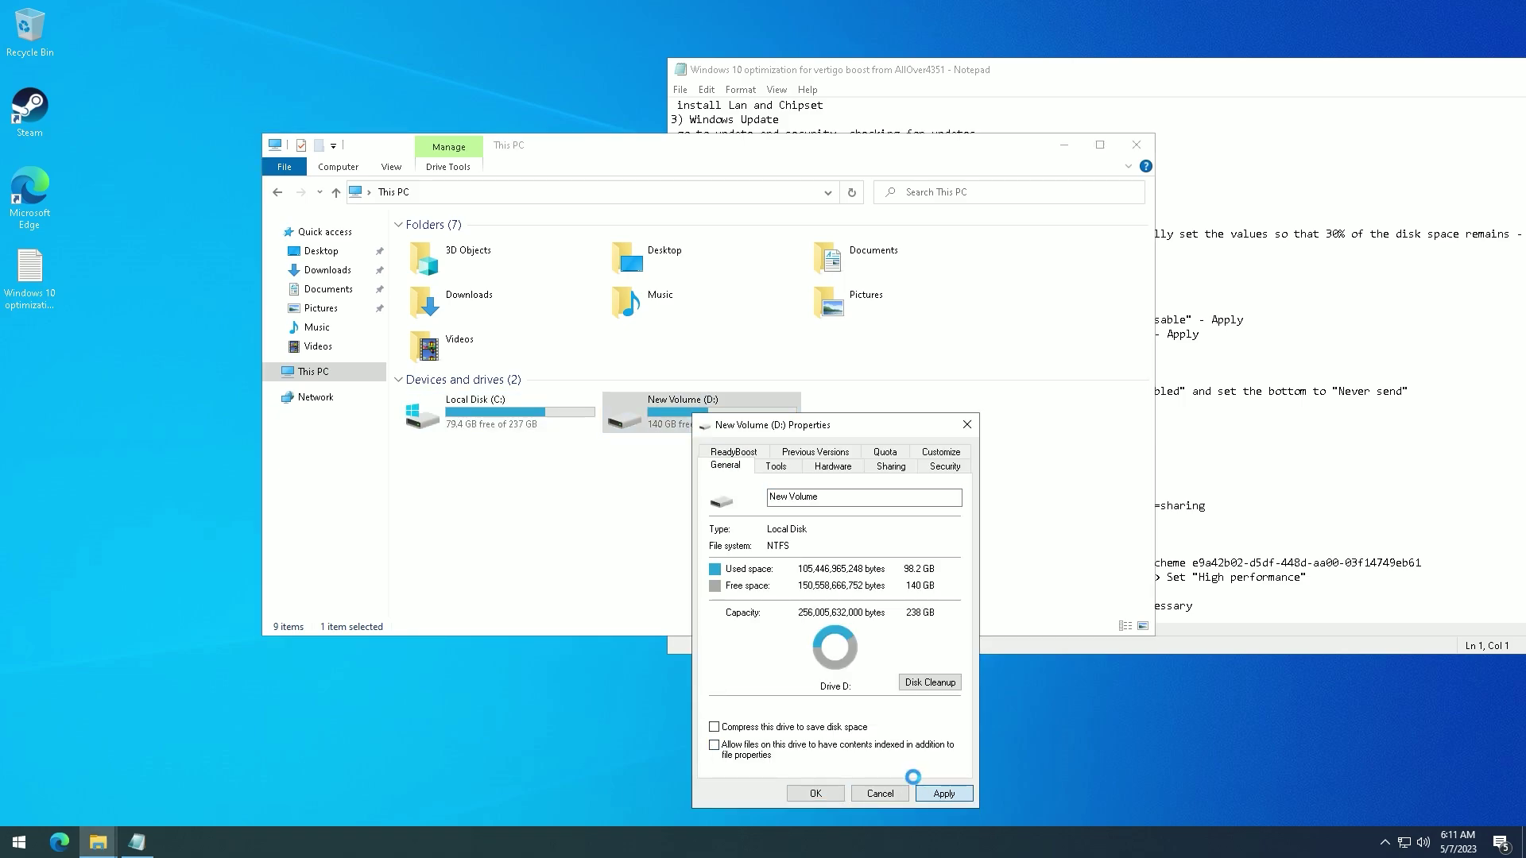
pyautogui.click(898, 634)
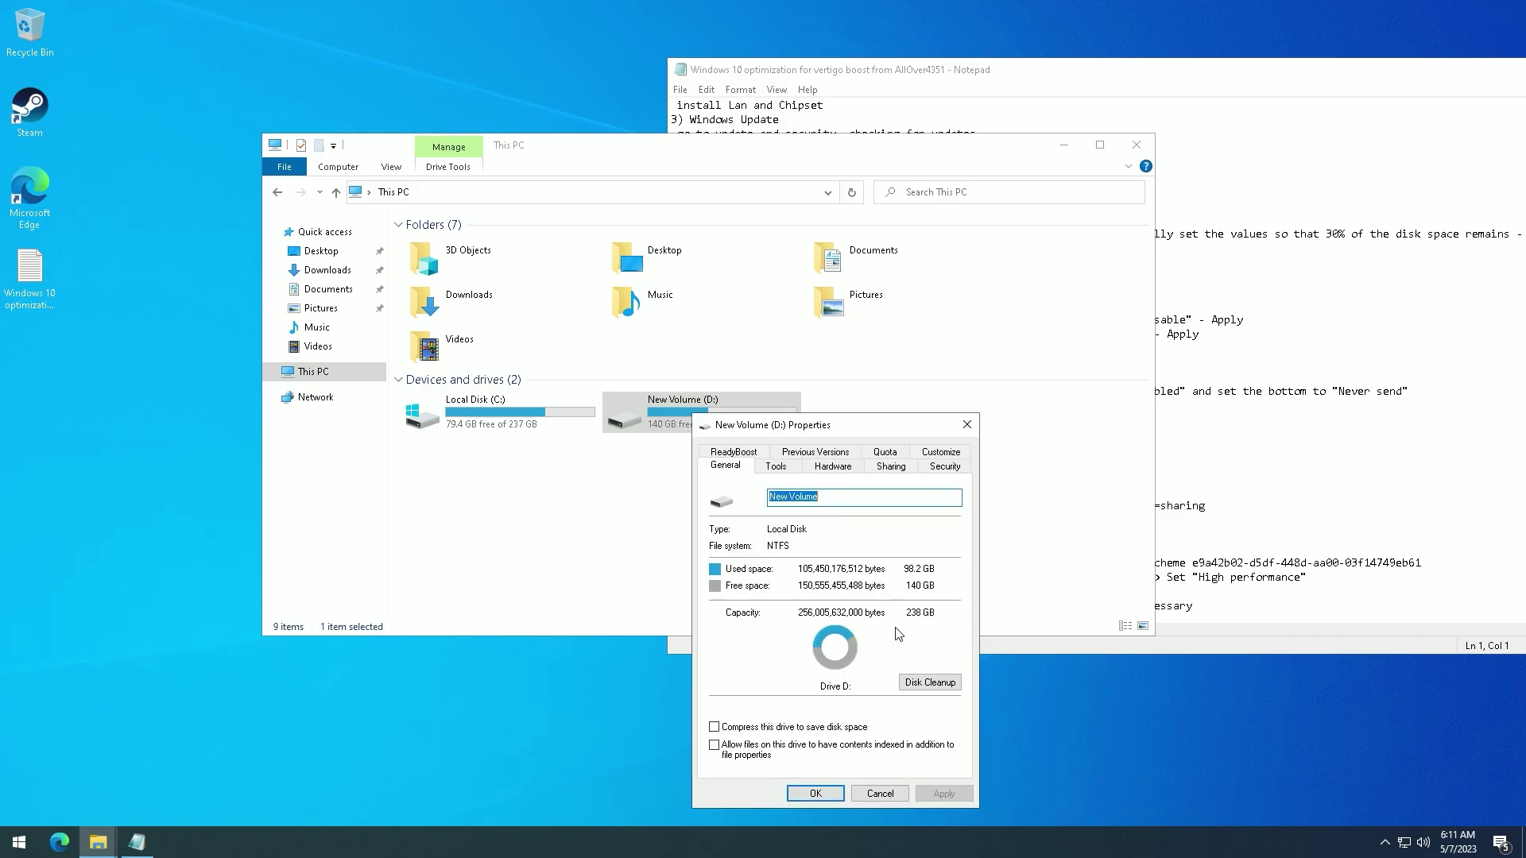
pyautogui.click(821, 794)
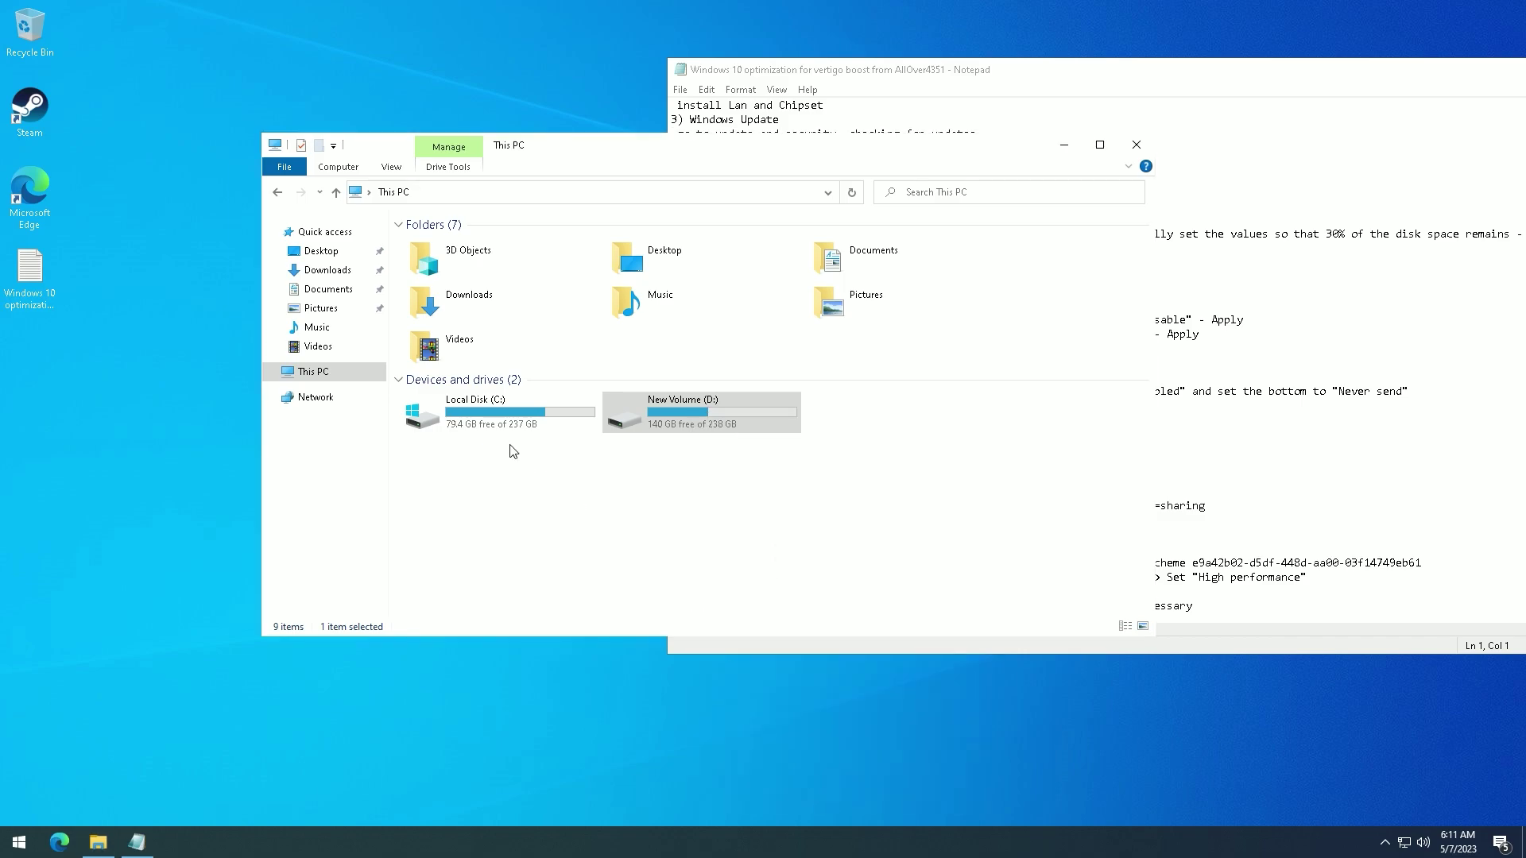
# - Run Disk Cleanup on Local Disk (C:) and rescan including system files
pyautogui.rightClick(469, 409)
pyautogui.click(565, 660)
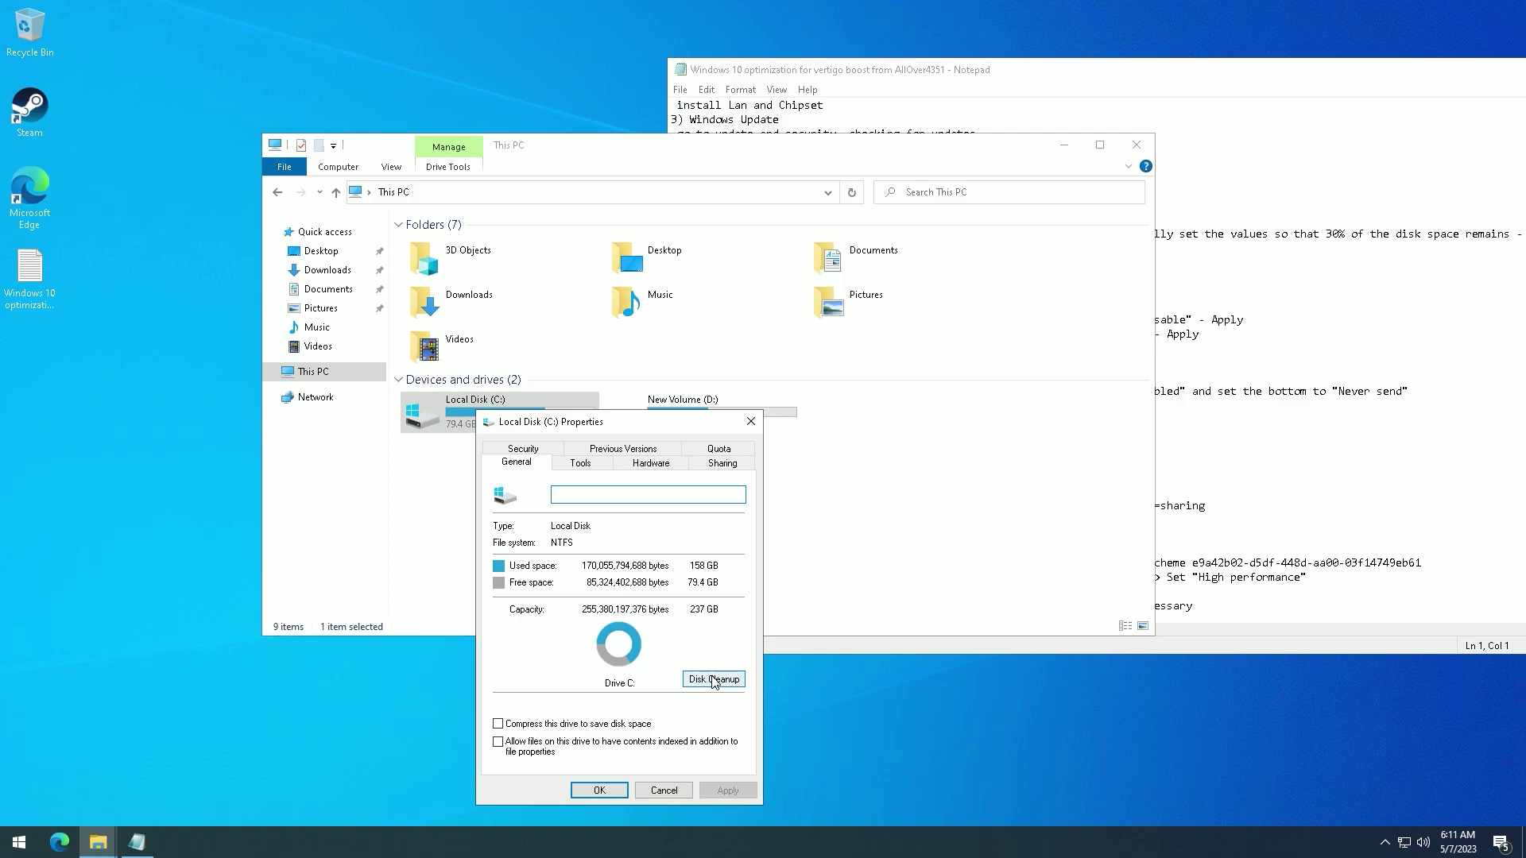
pyautogui.click(713, 679)
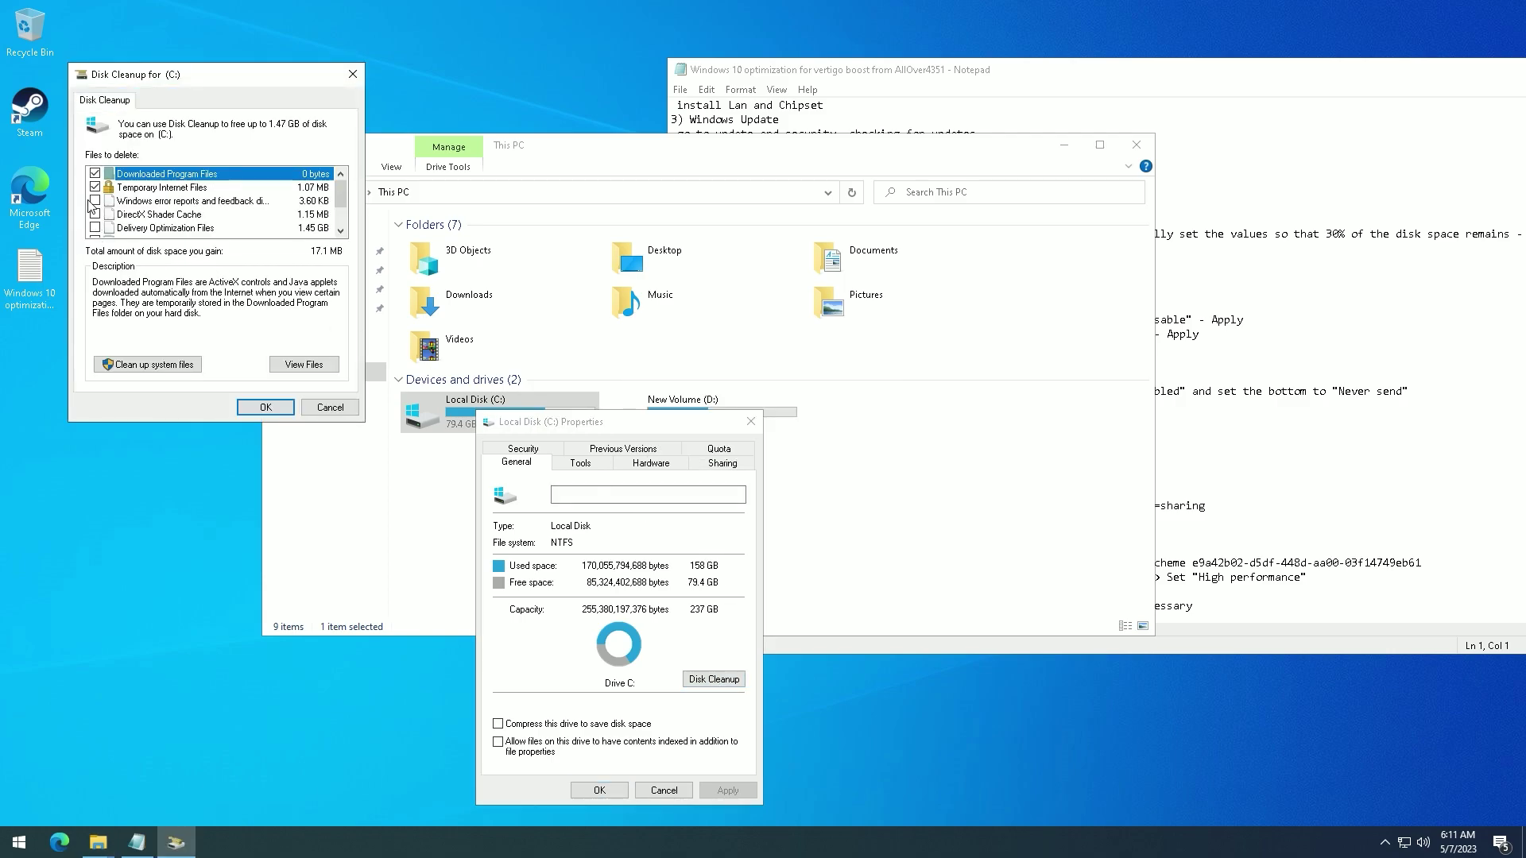
pyautogui.click(147, 364)
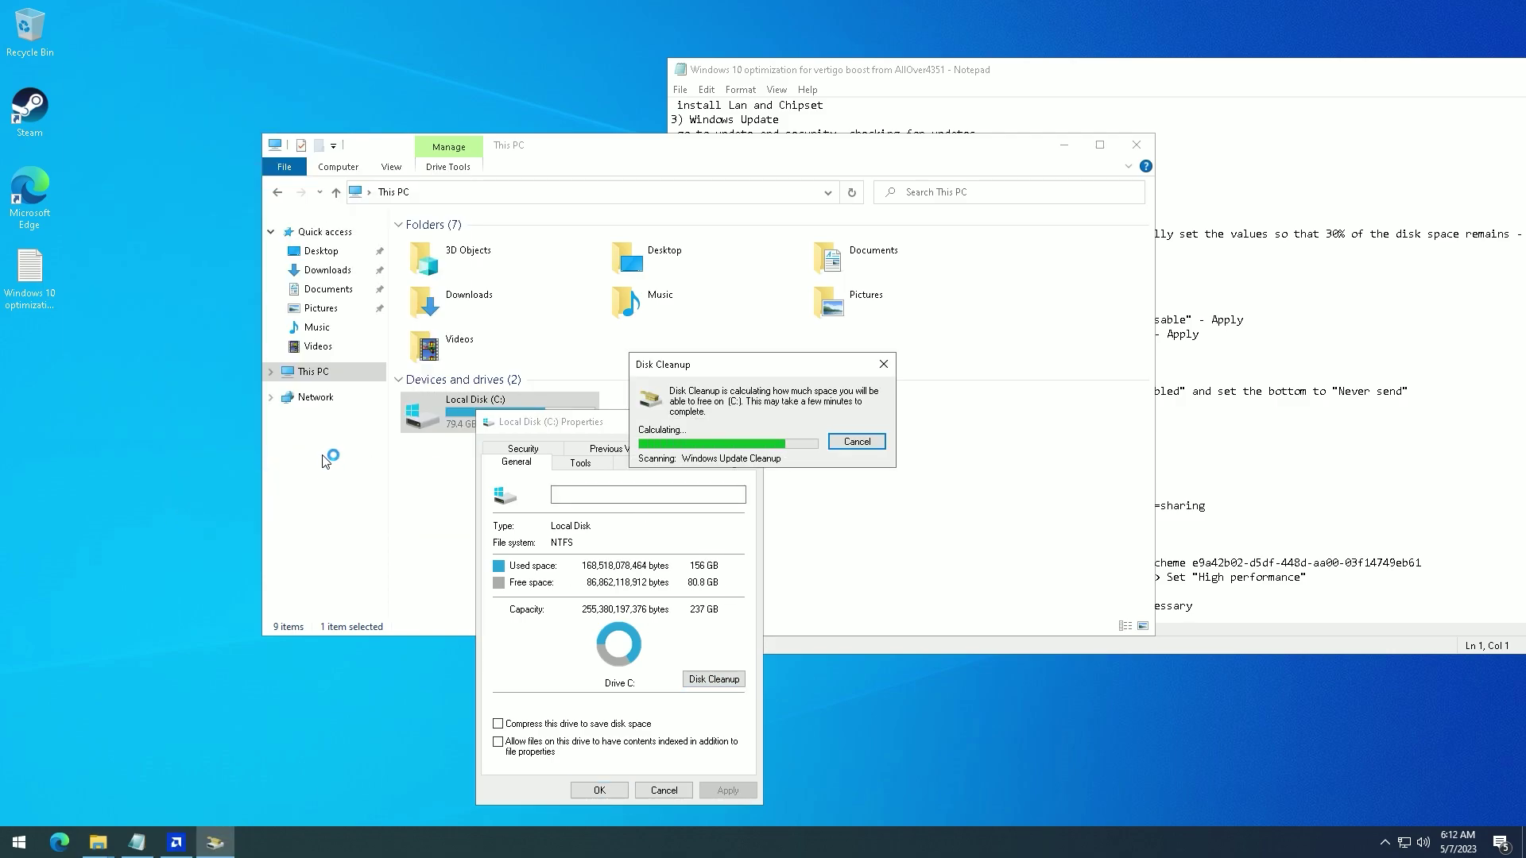
# - Delete the selected categories, including Windows Update Cleanup and error reports, then return to the notes
pyautogui.click(220, 311)
pyautogui.scroll(-1, 221, 343)
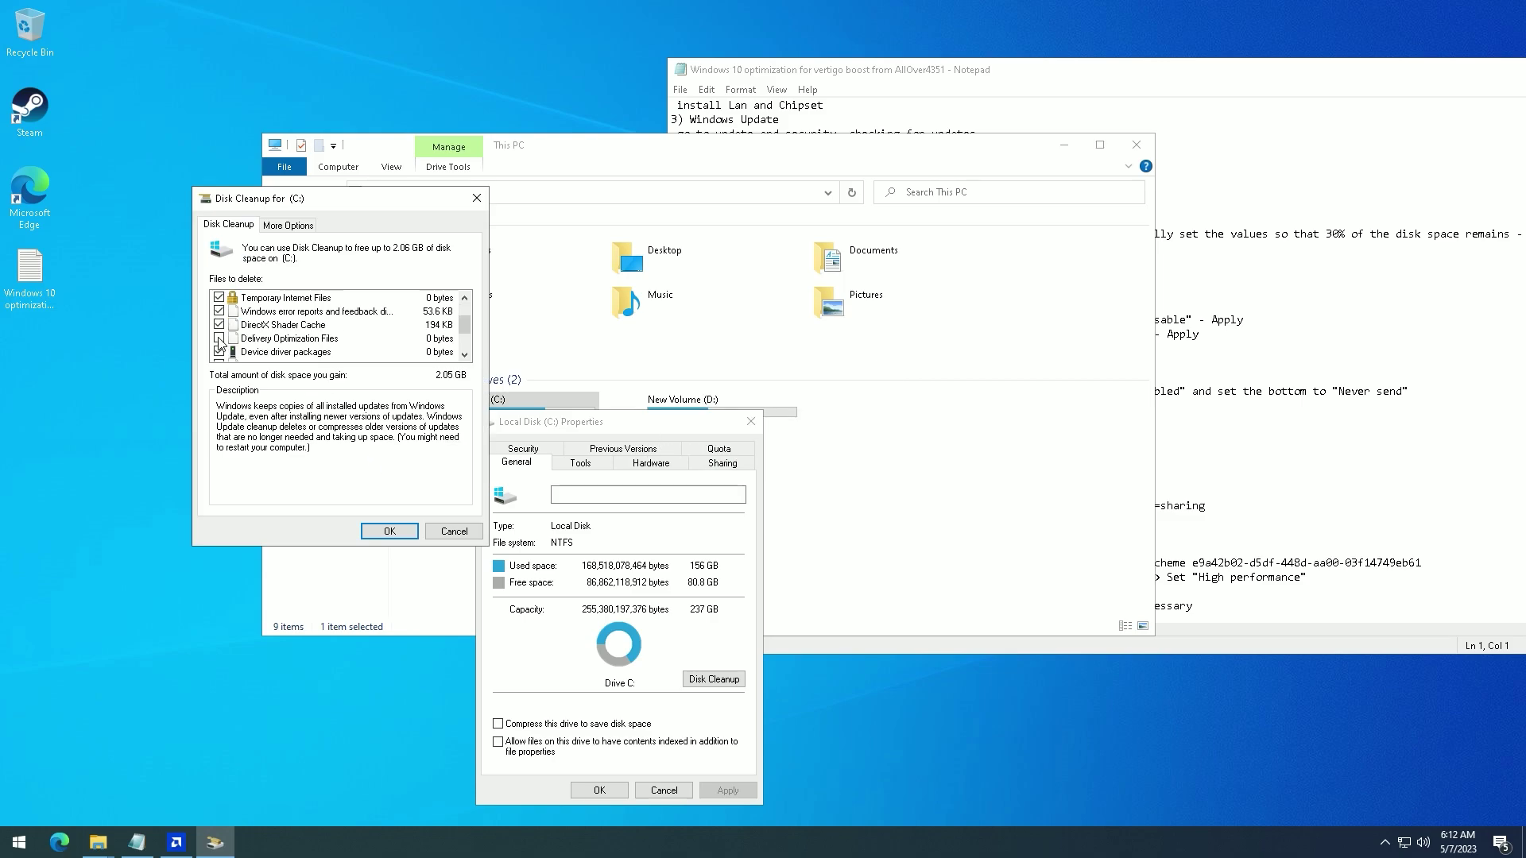
pyautogui.click(388, 531)
pyautogui.click(787, 429)
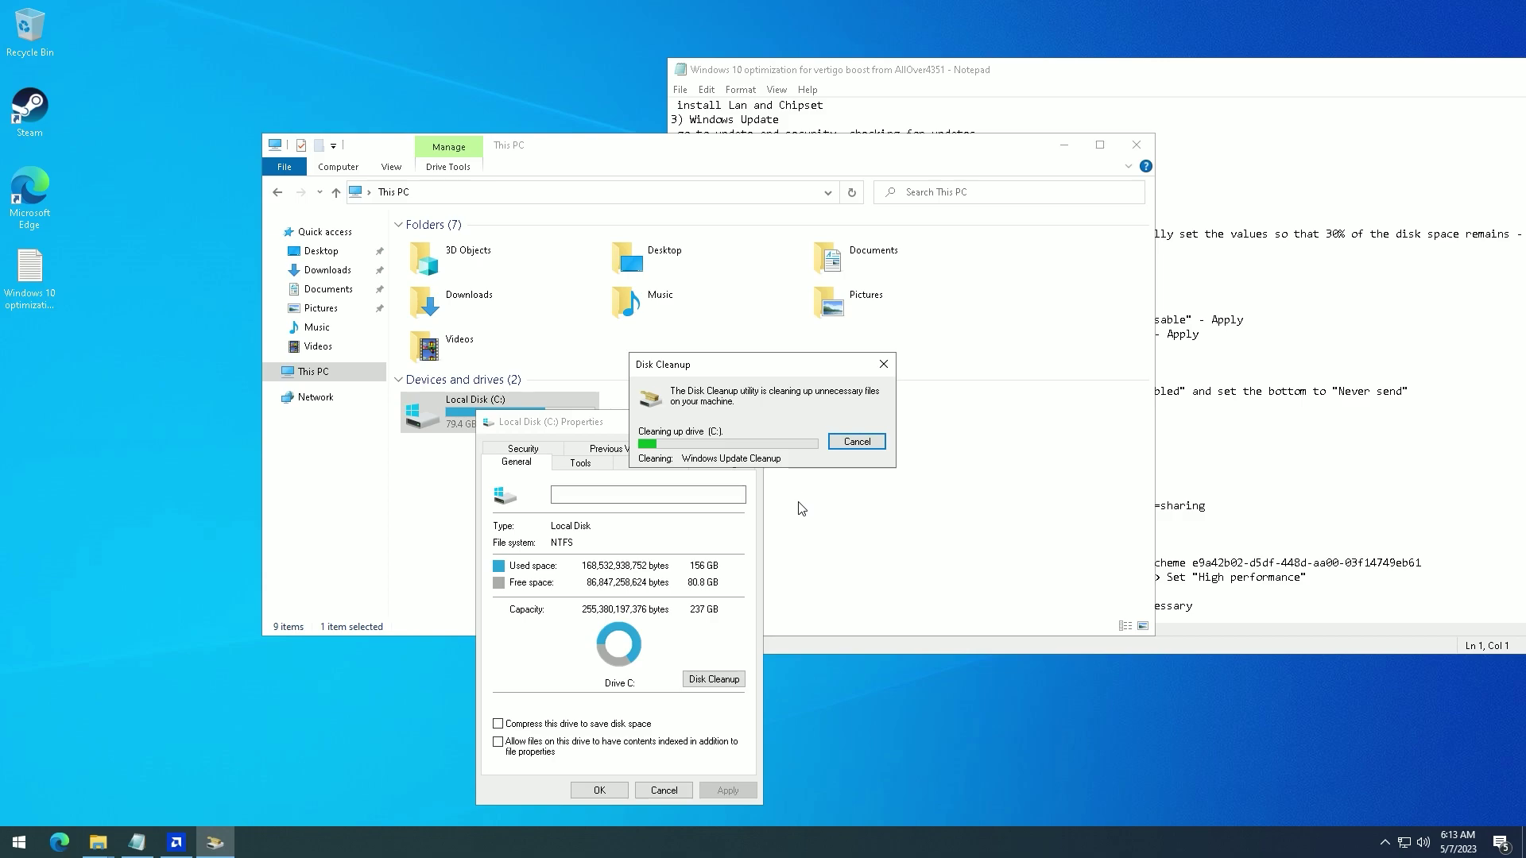
pyautogui.moveTo(826, 677); pyautogui.dragTo(862, 727)
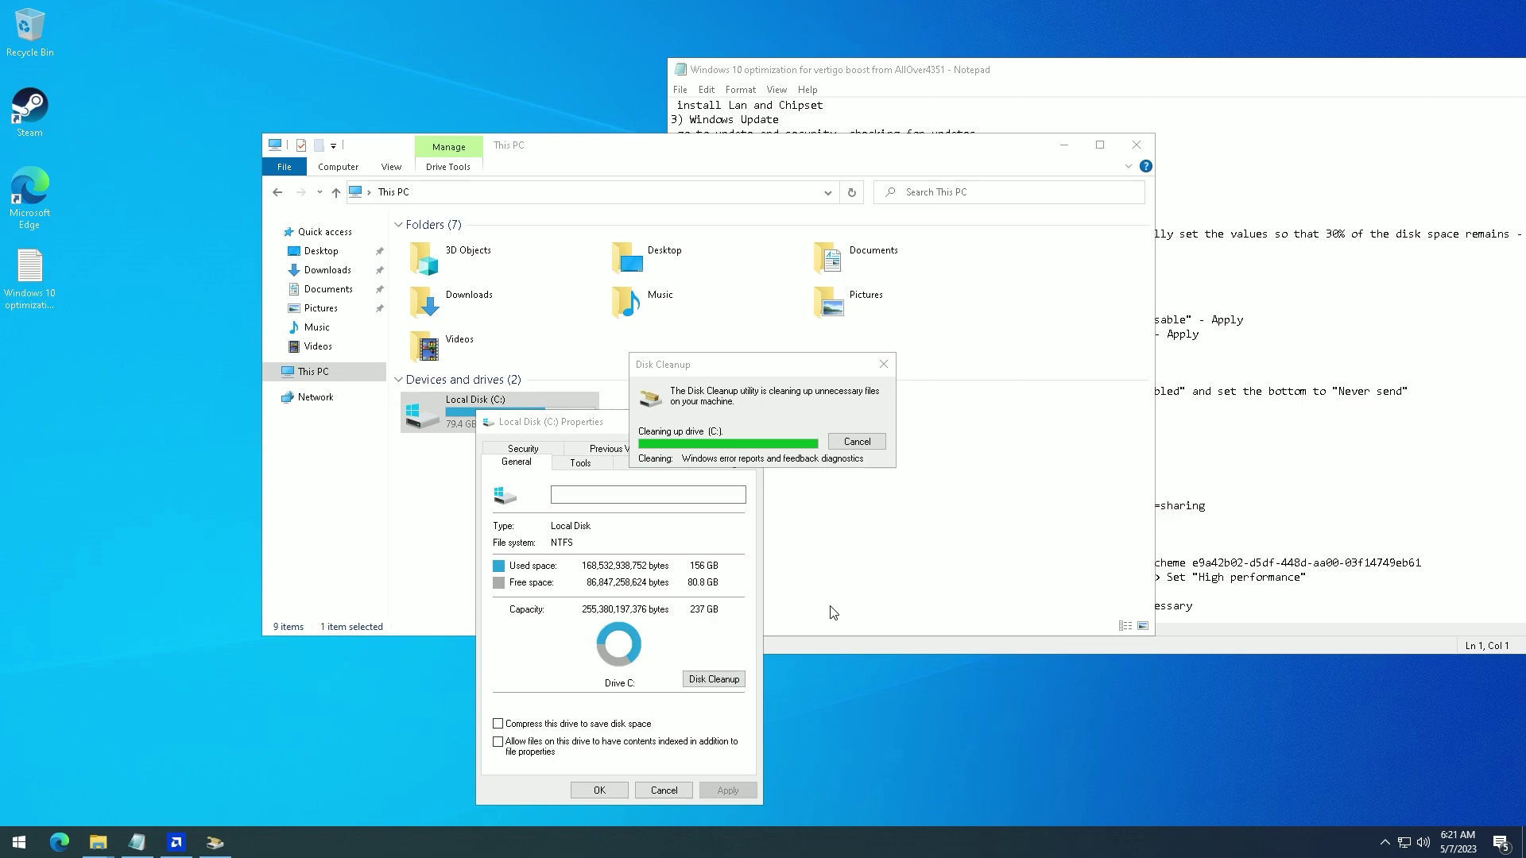
pyautogui.click(920, 91)
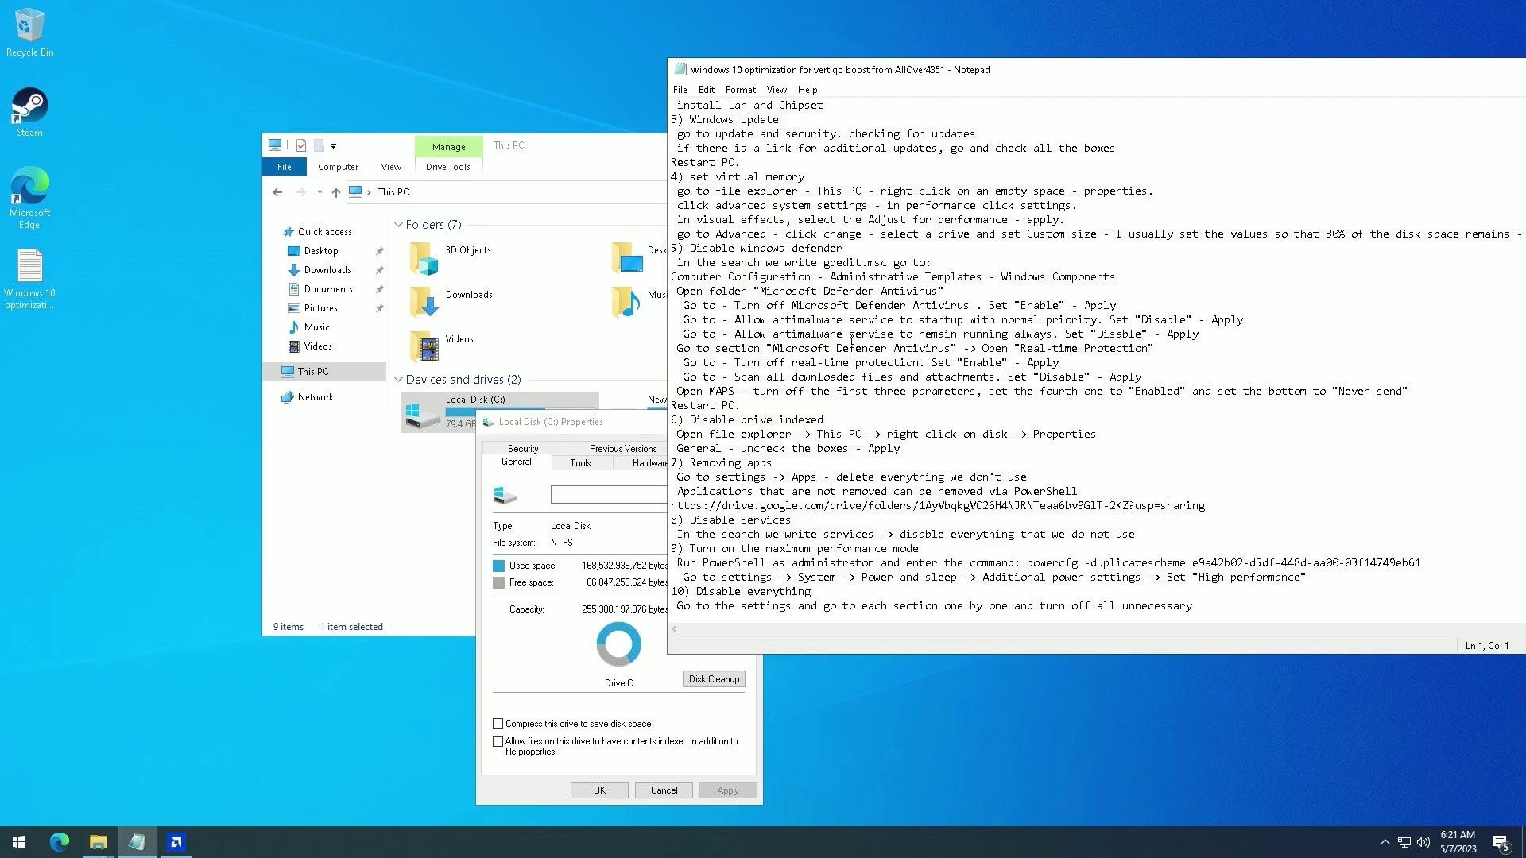
# - Close the C: drive properties and File Explorer
pyautogui.click(609, 425)
pyautogui.press('Escape')
pyautogui.hotkey('alt', 'F4')
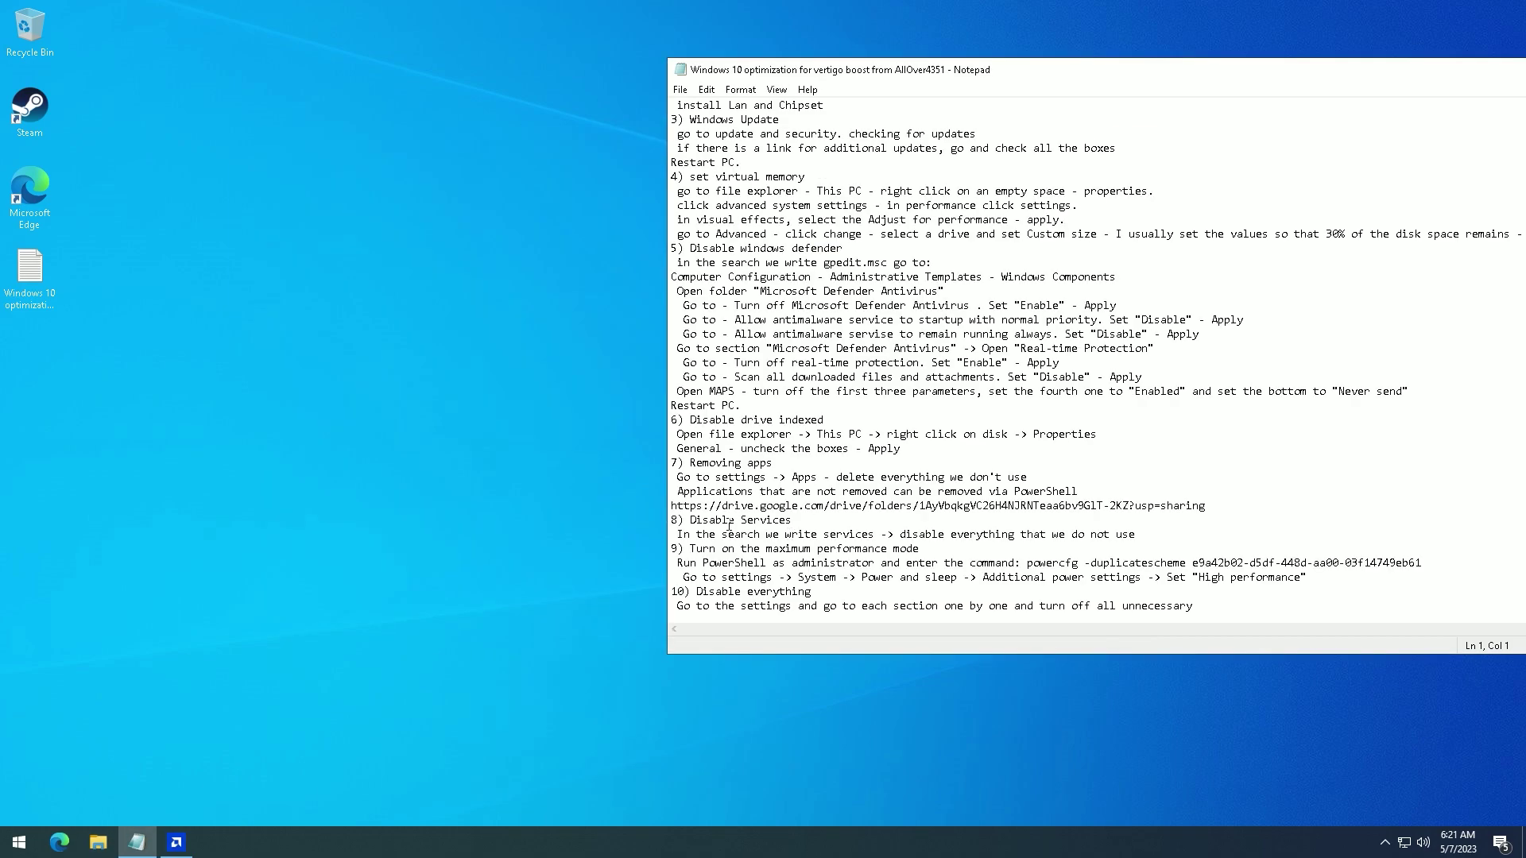
# - Uninstall 3D Viewer from Apps & features in Settings
pyautogui.press('super')
pyautogui.click(4, 777)
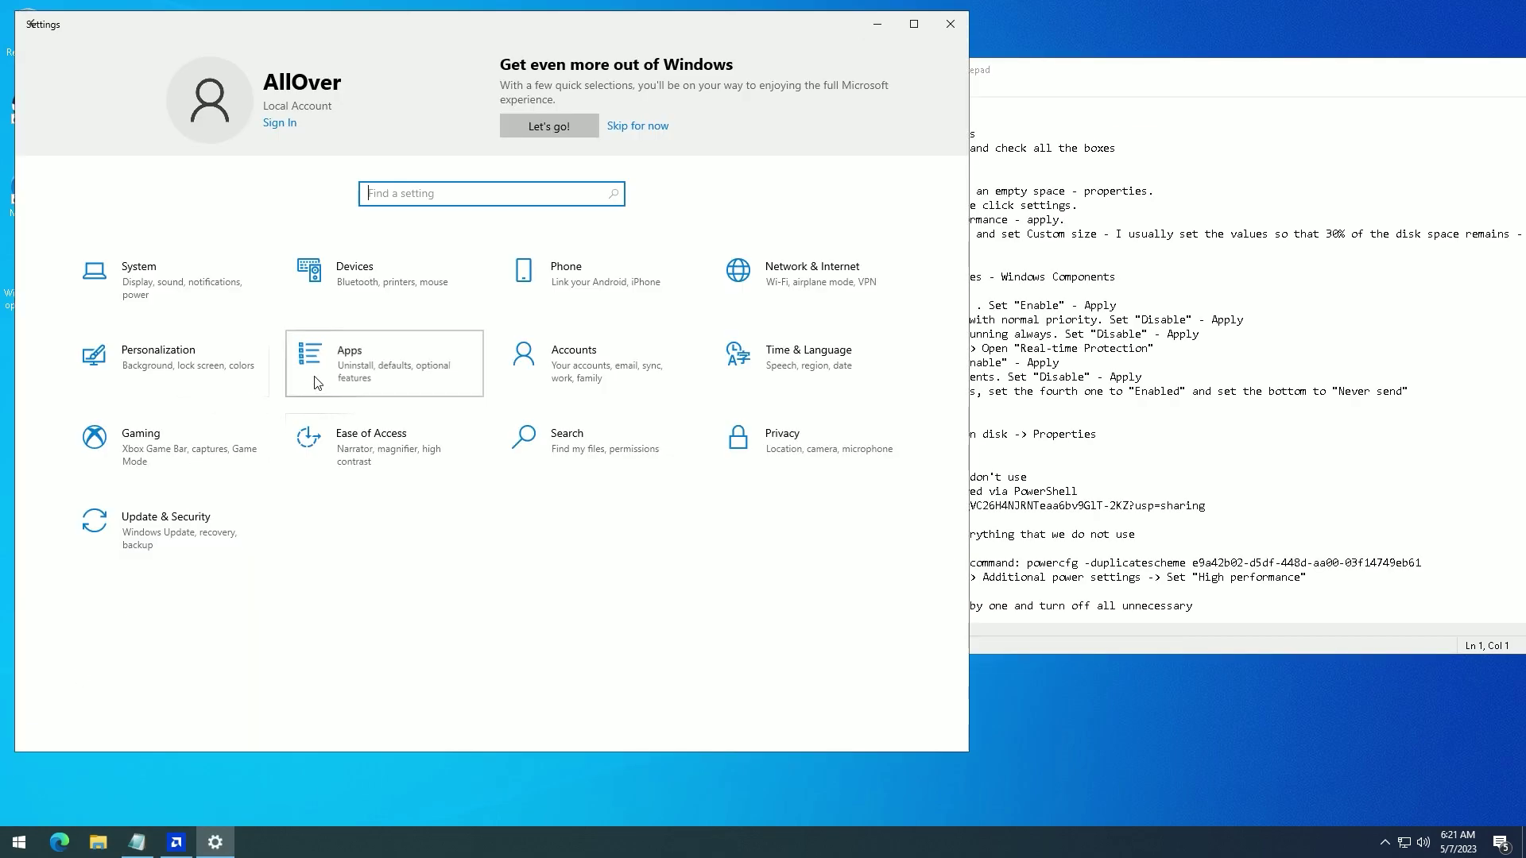
pyautogui.click(317, 384)
pyautogui.click(395, 460)
pyautogui.click(623, 535)
pyautogui.click(658, 502)
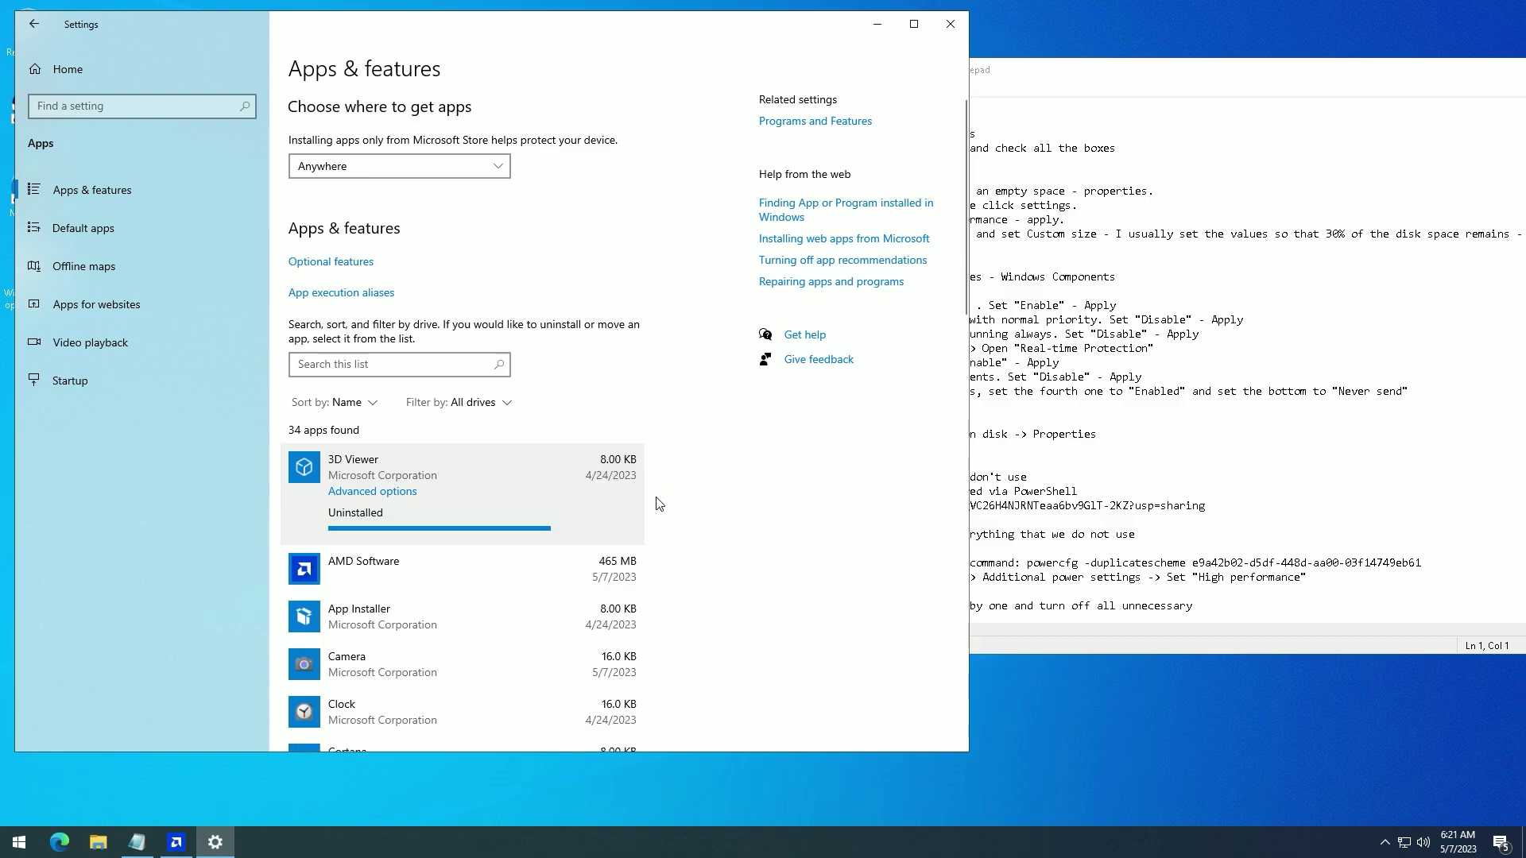
# - Look over the remaining apps, including Camera, then close Settings
pyautogui.scroll(-2, 656, 505)
pyautogui.click(605, 453)
pyautogui.scroll(-7, 557, 358)
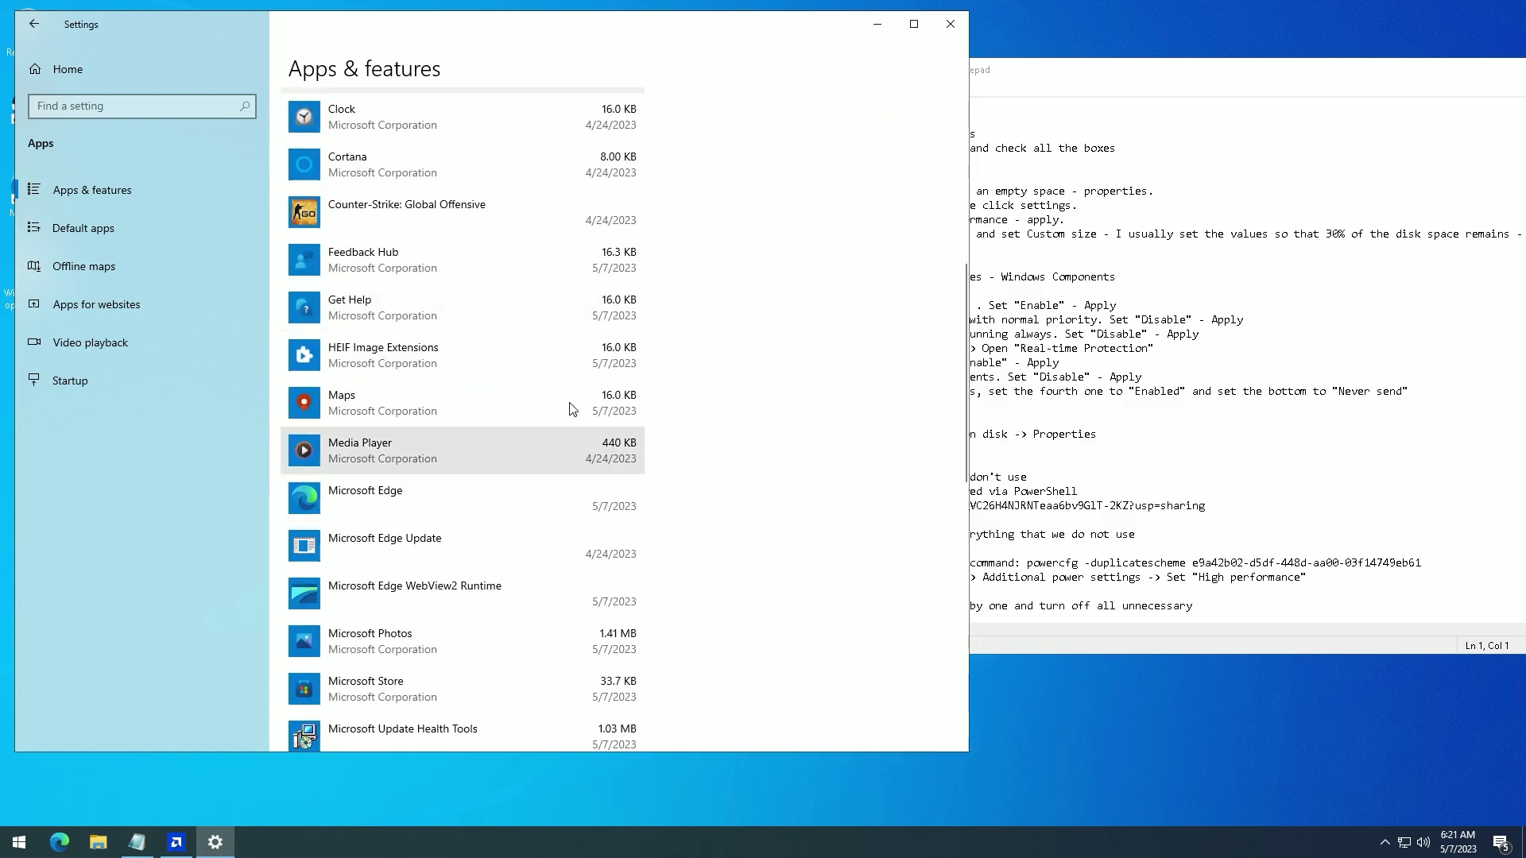
pyautogui.scroll(-10, 493, 302)
pyautogui.click(949, 24)
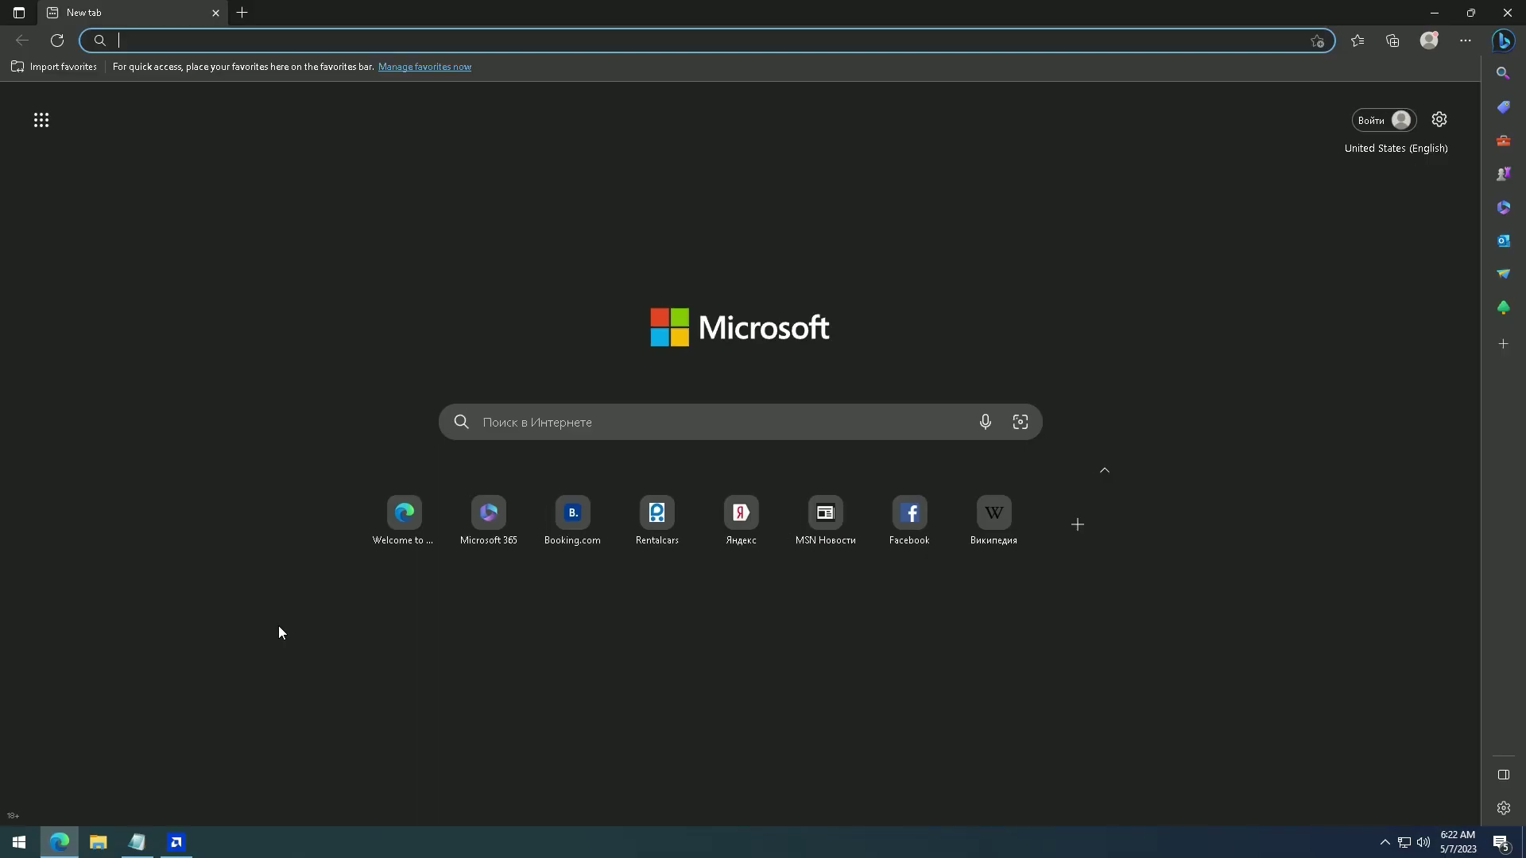
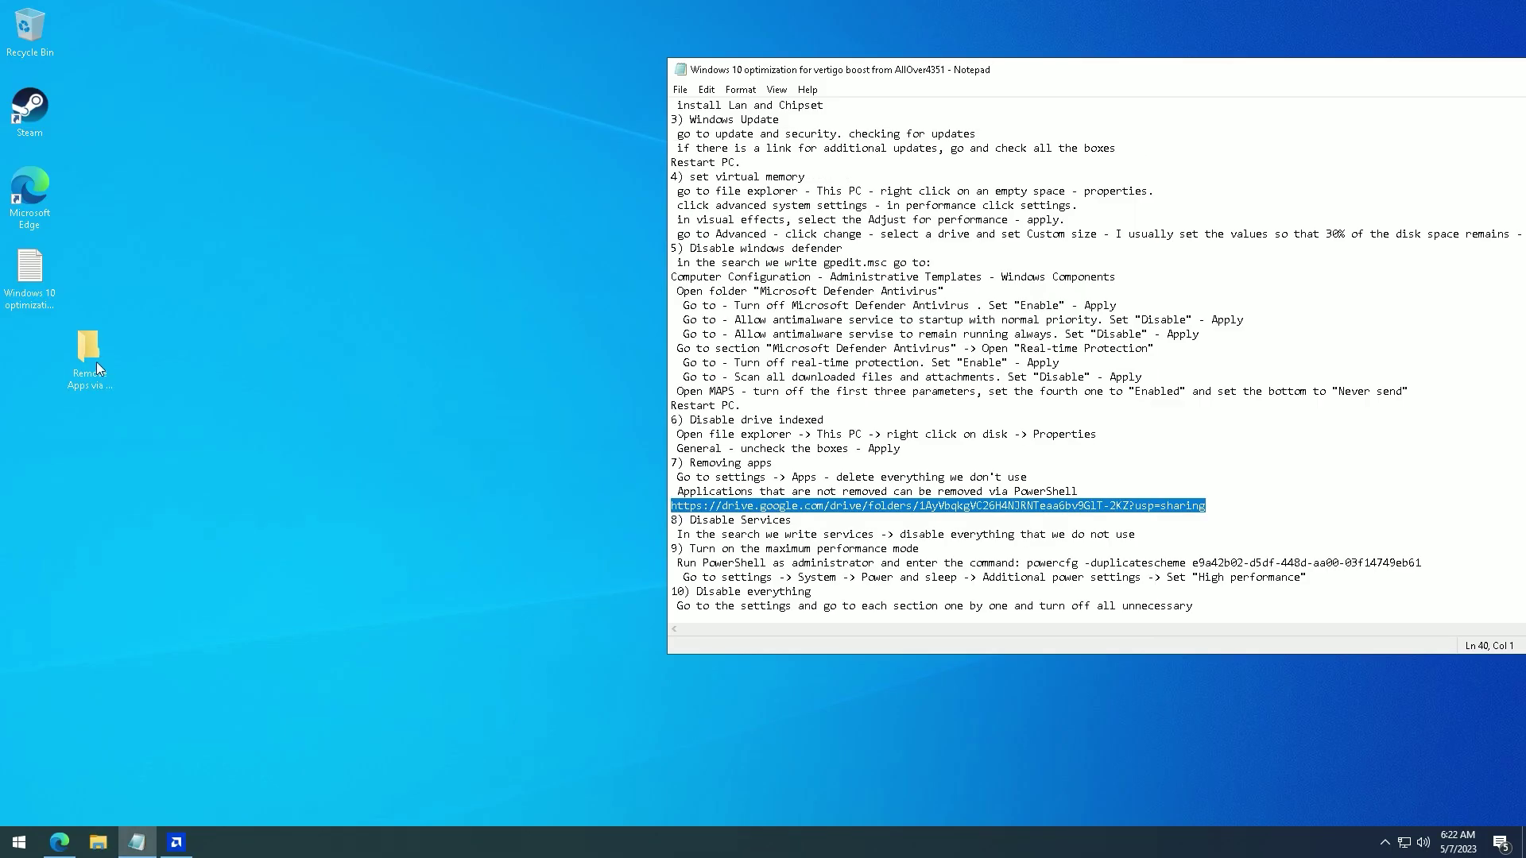
# - Run the Delete Alarms _ Clock script, allowing all scripts with 'A'
pyautogui.doubleClick(89, 357)
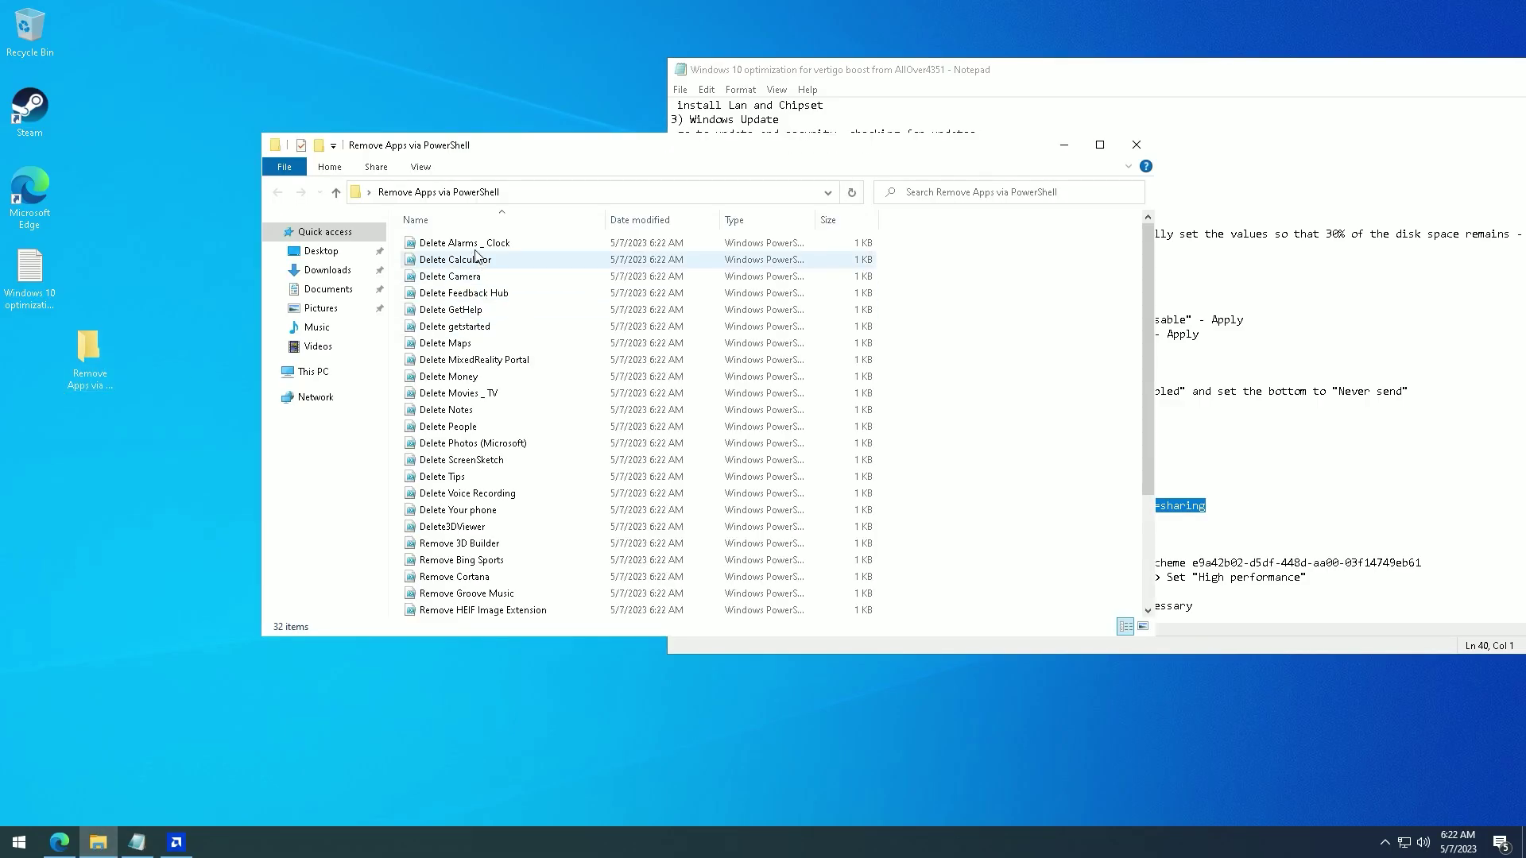
pyautogui.rightClick(470, 248)
pyautogui.click(492, 267)
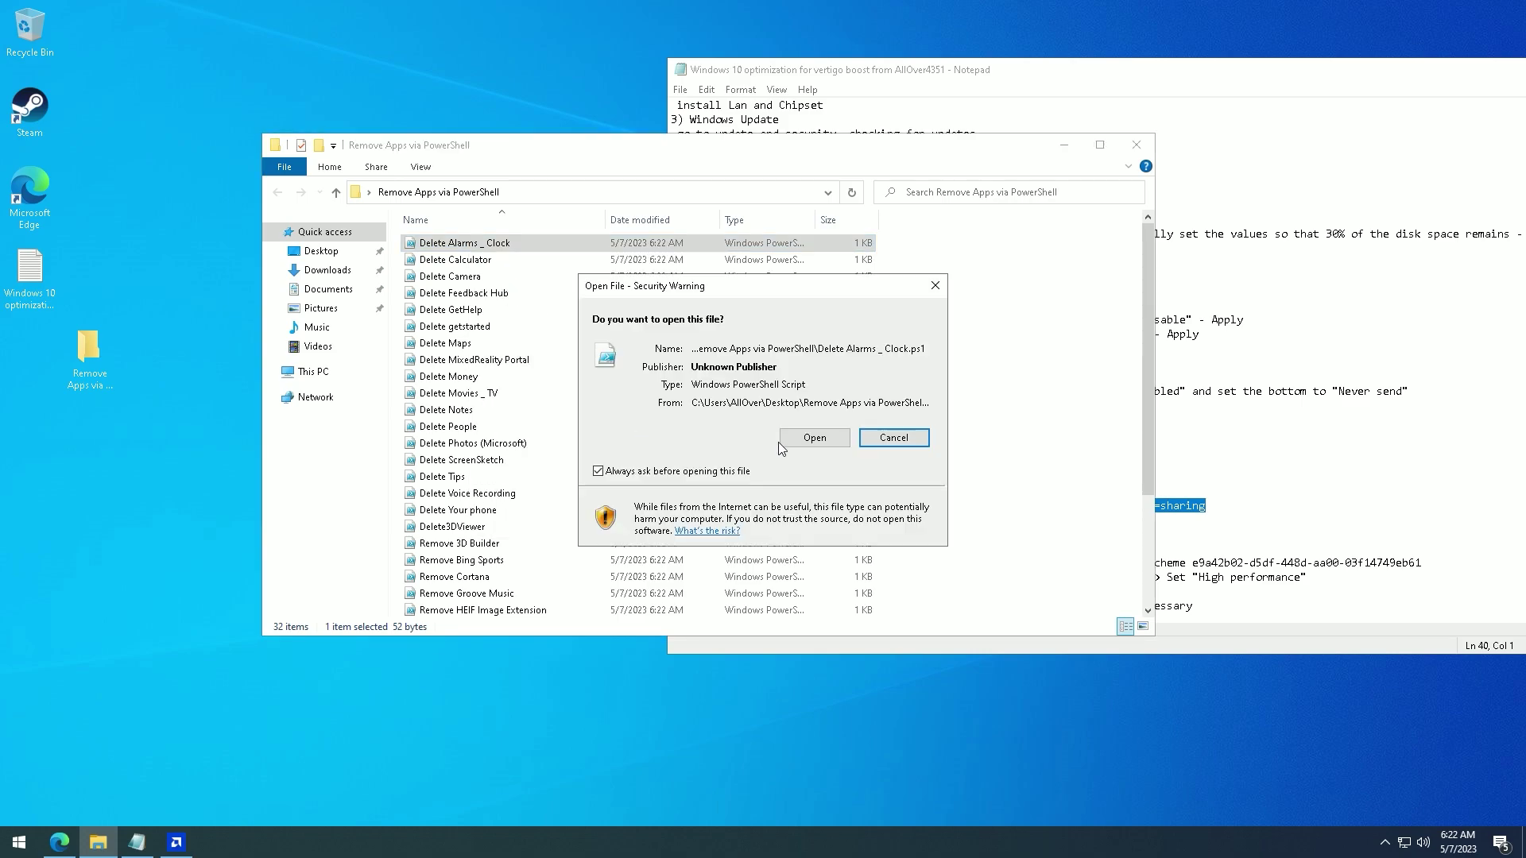
pyautogui.click(819, 441)
pyautogui.write('a')
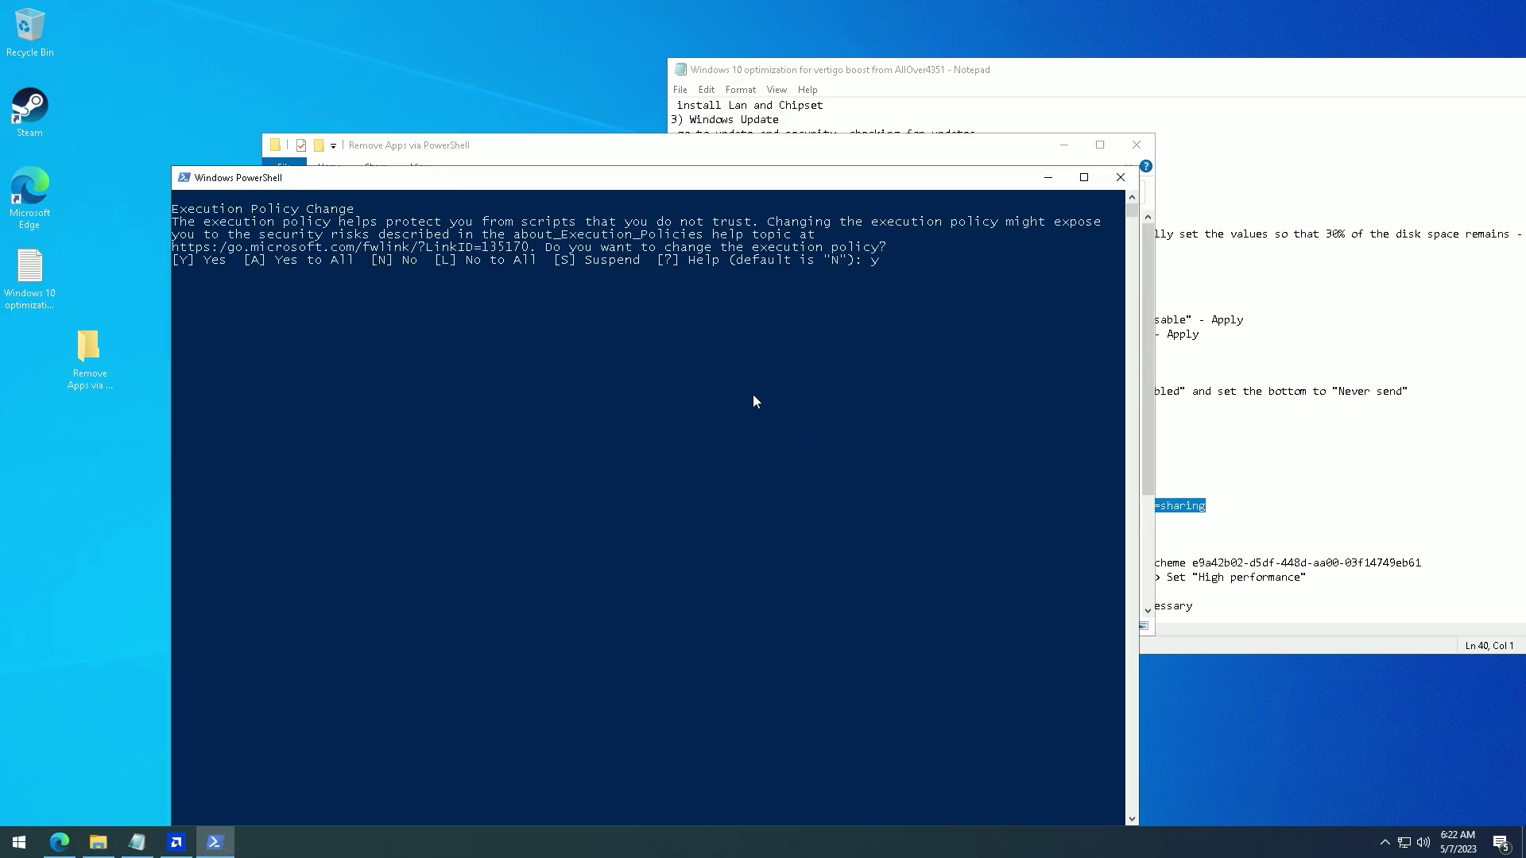
pyautogui.press('Return')
pyautogui.click(492, 276)
# - Run the Delete Calculator, Camera, Feedback Hub and GetHelp removal scripts
pyautogui.rightClick(503, 261)
pyautogui.click(525, 280)
pyautogui.click(819, 437)
pyautogui.rightClick(534, 274)
pyautogui.click(556, 293)
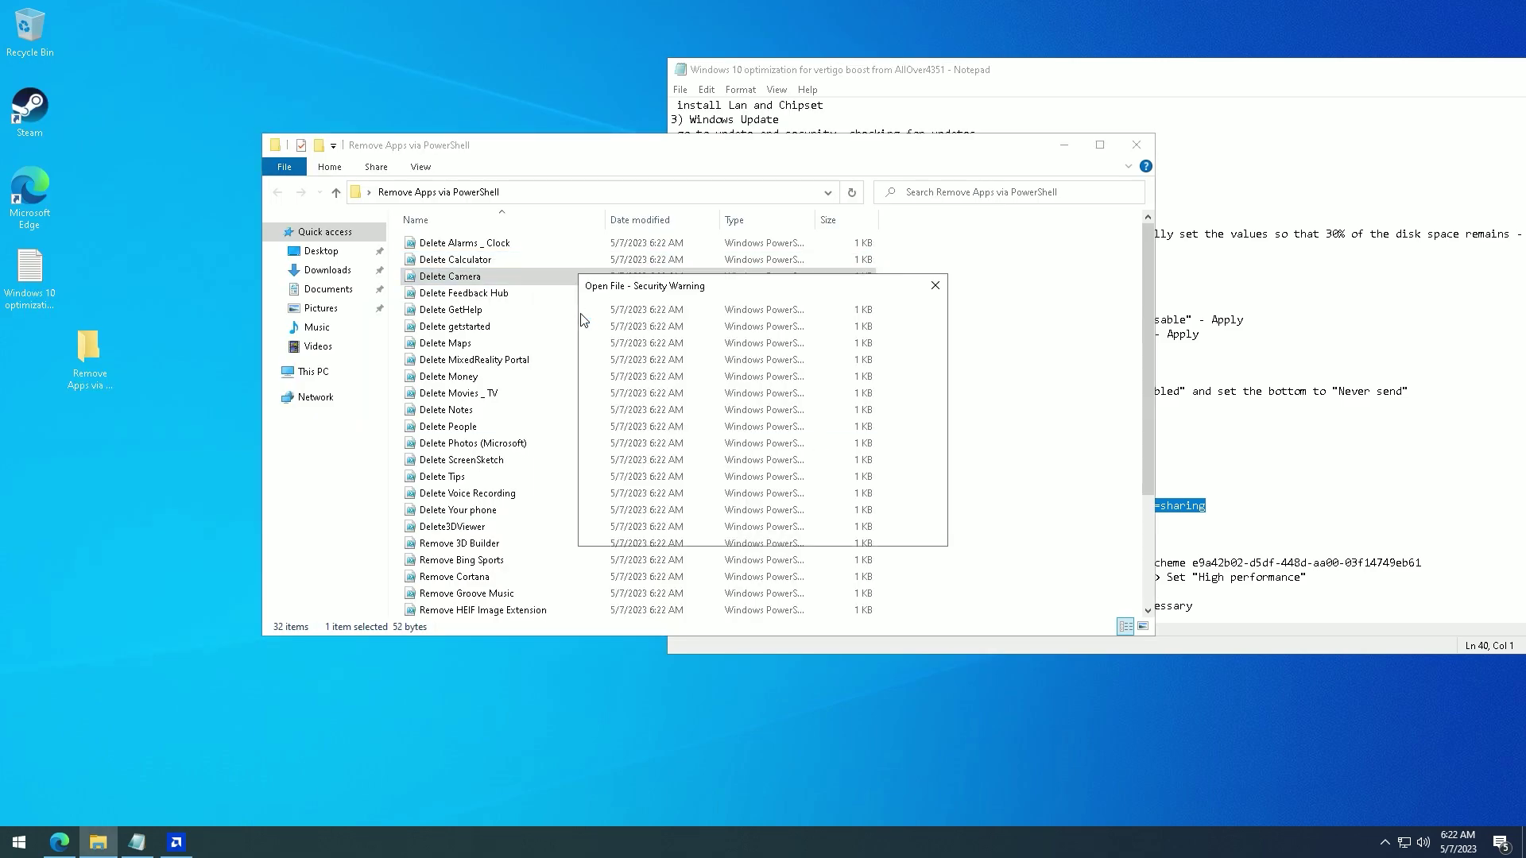
pyautogui.click(818, 437)
pyautogui.rightClick(501, 290)
pyautogui.click(525, 309)
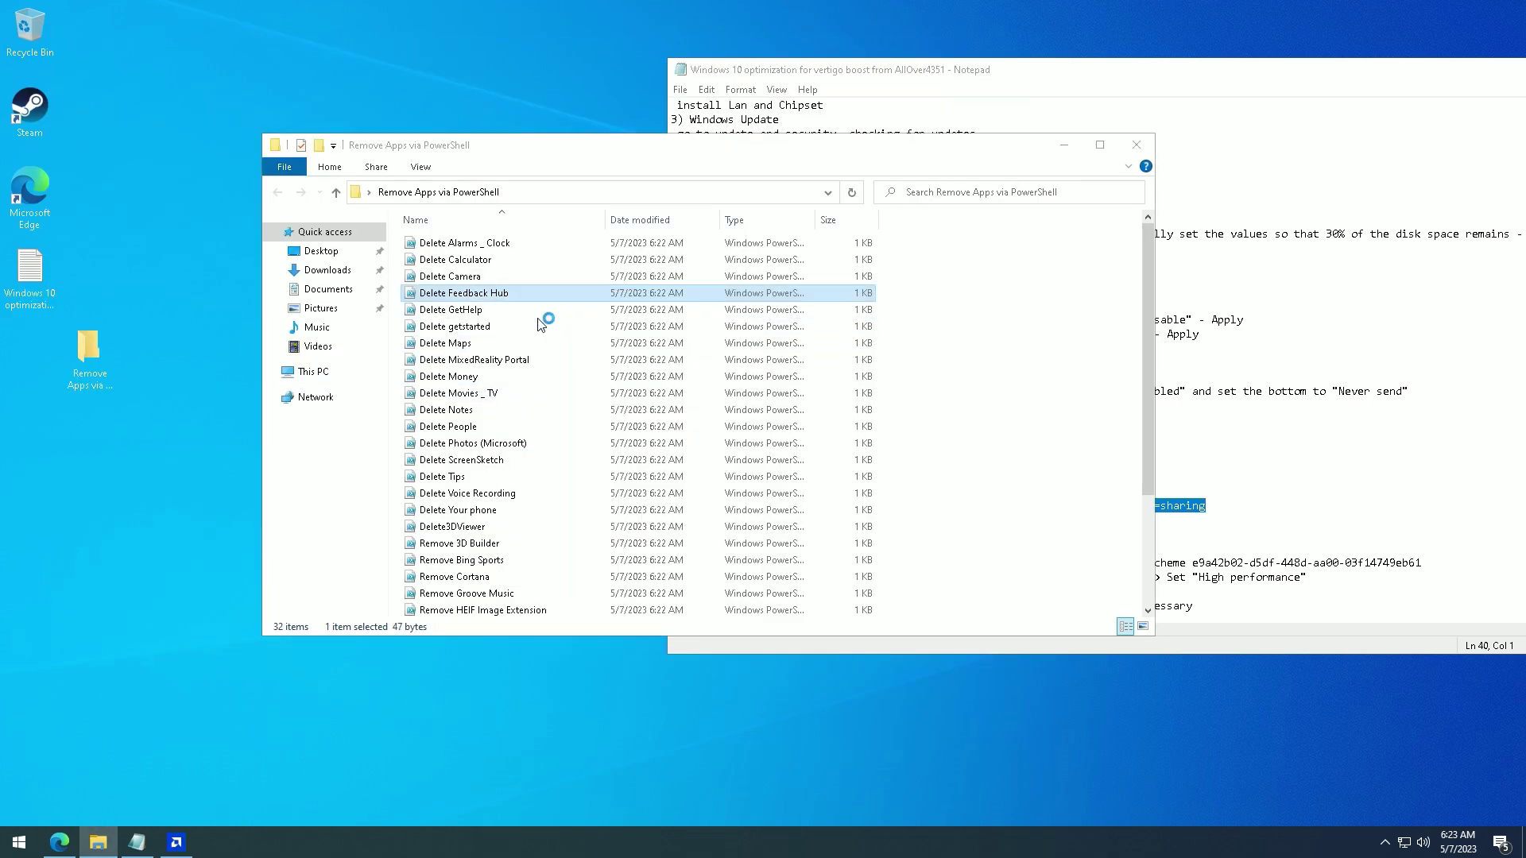
pyautogui.click(795, 433)
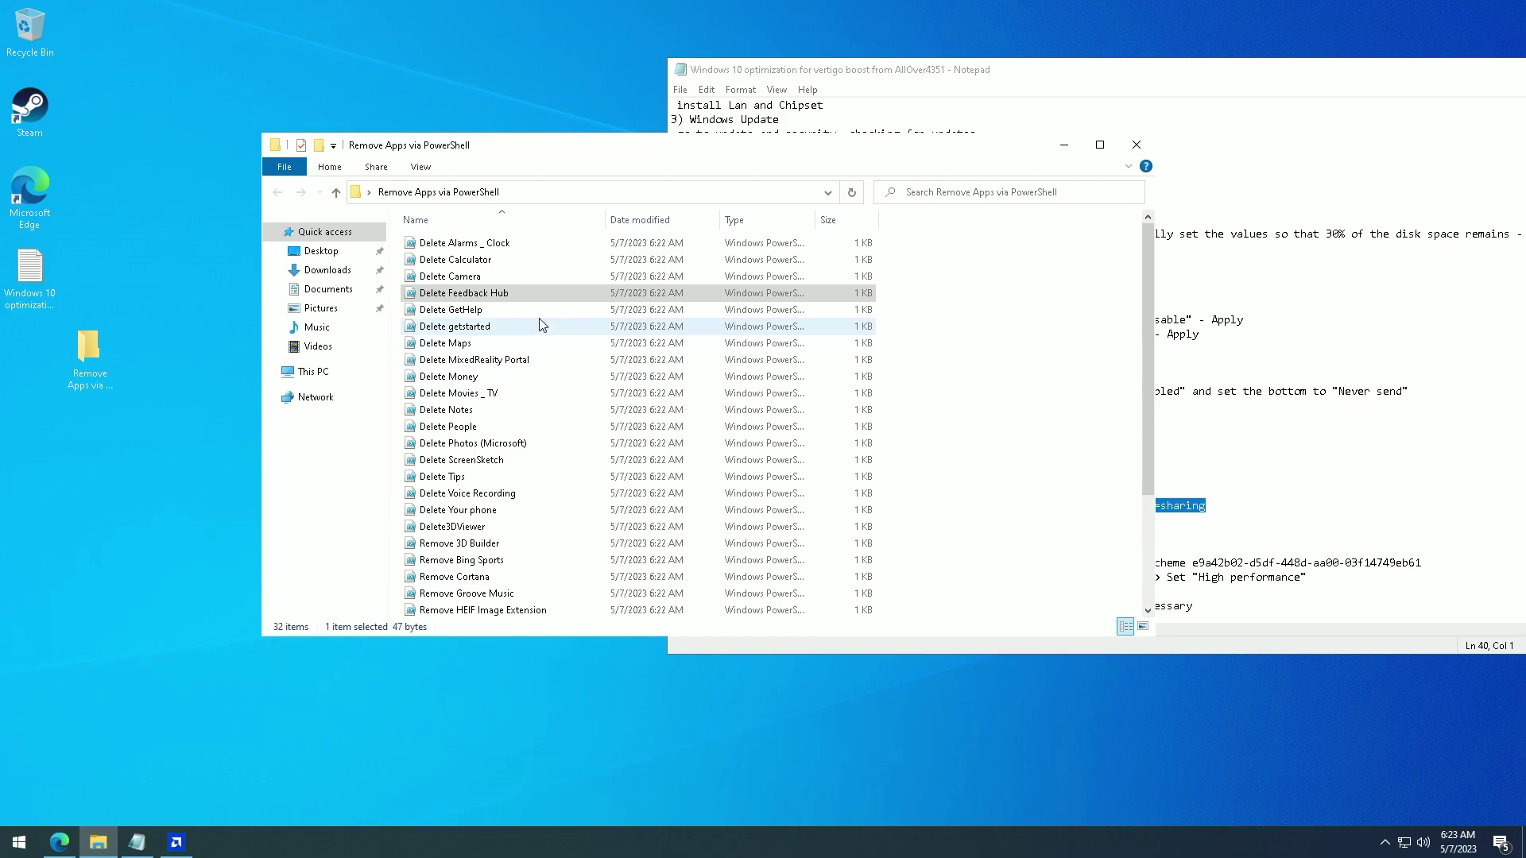
pyautogui.rightClick(539, 317)
pyautogui.click(562, 336)
pyautogui.click(795, 439)
# - Run the Delete getstarted, Maps, MixedReality Portal and Money removal scripts
pyautogui.rightClick(457, 326)
pyautogui.click(480, 344)
pyautogui.rightClick(456, 342)
pyautogui.click(480, 360)
pyautogui.click(797, 437)
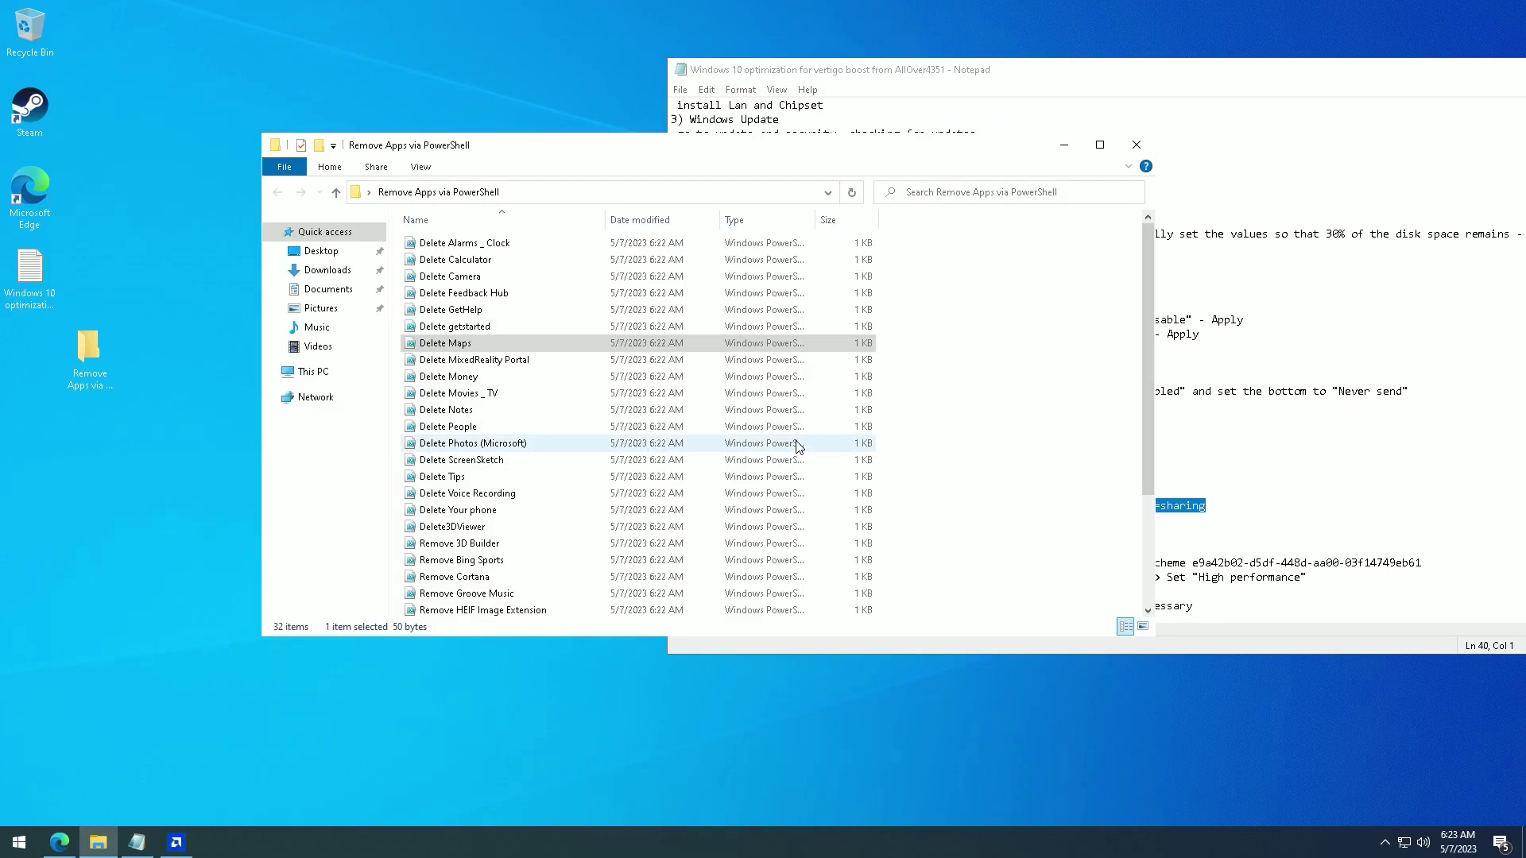
pyautogui.rightClick(456, 359)
pyautogui.click(480, 377)
pyautogui.click(797, 437)
pyautogui.rightClick(457, 393)
pyautogui.click(480, 411)
pyautogui.click(797, 437)
# - Run the Delete People, ScreenSketch and Your phone removal scripts
pyautogui.rightClick(503, 431)
pyautogui.click(527, 450)
pyautogui.click(797, 437)
pyautogui.rightClick(569, 466)
pyautogui.click(594, 484)
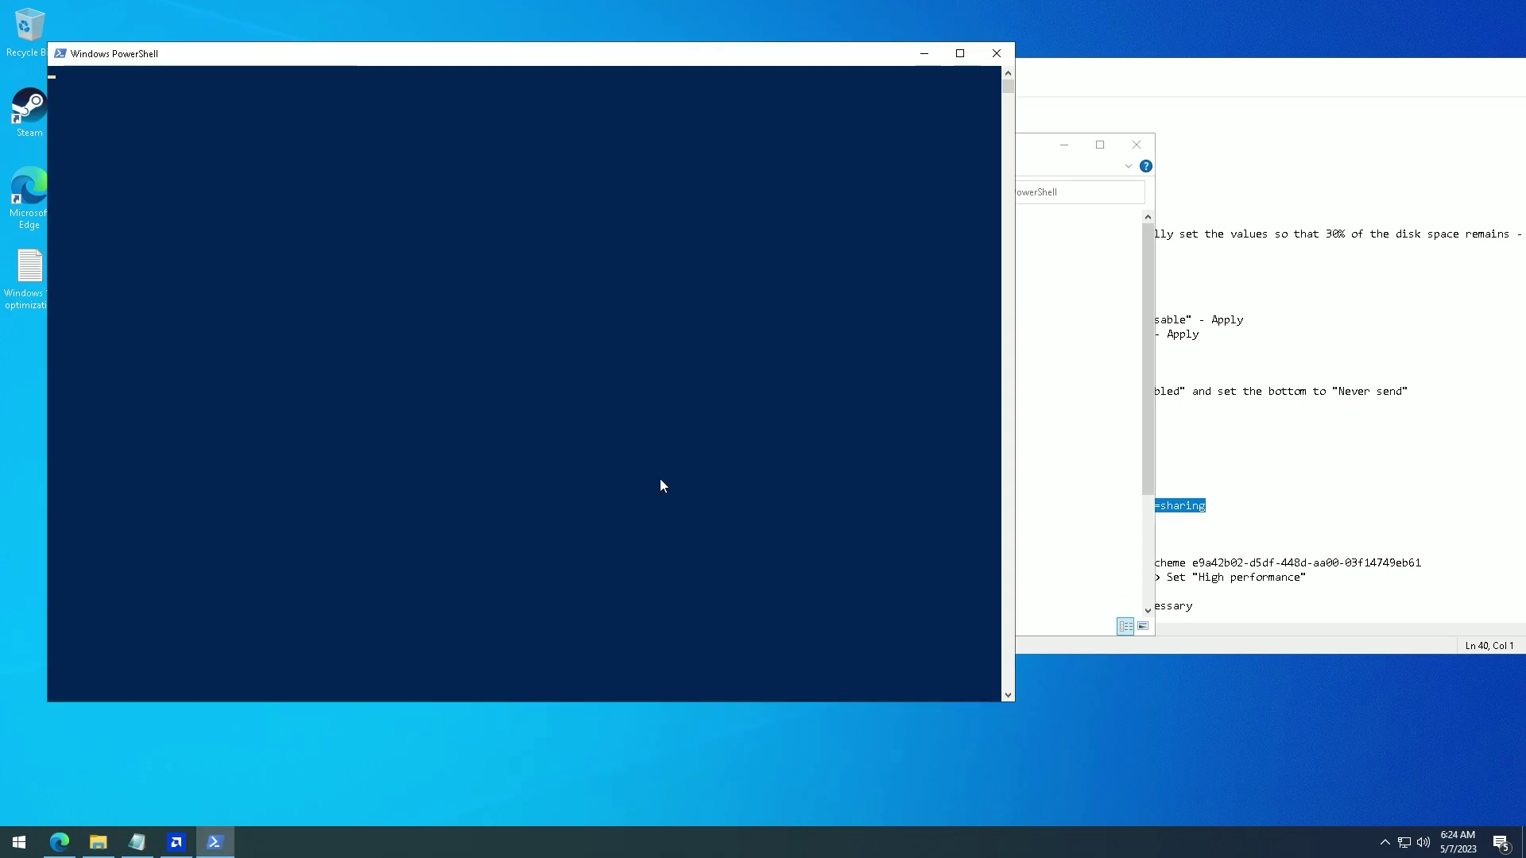
pyautogui.rightClick(691, 508)
pyautogui.click(719, 537)
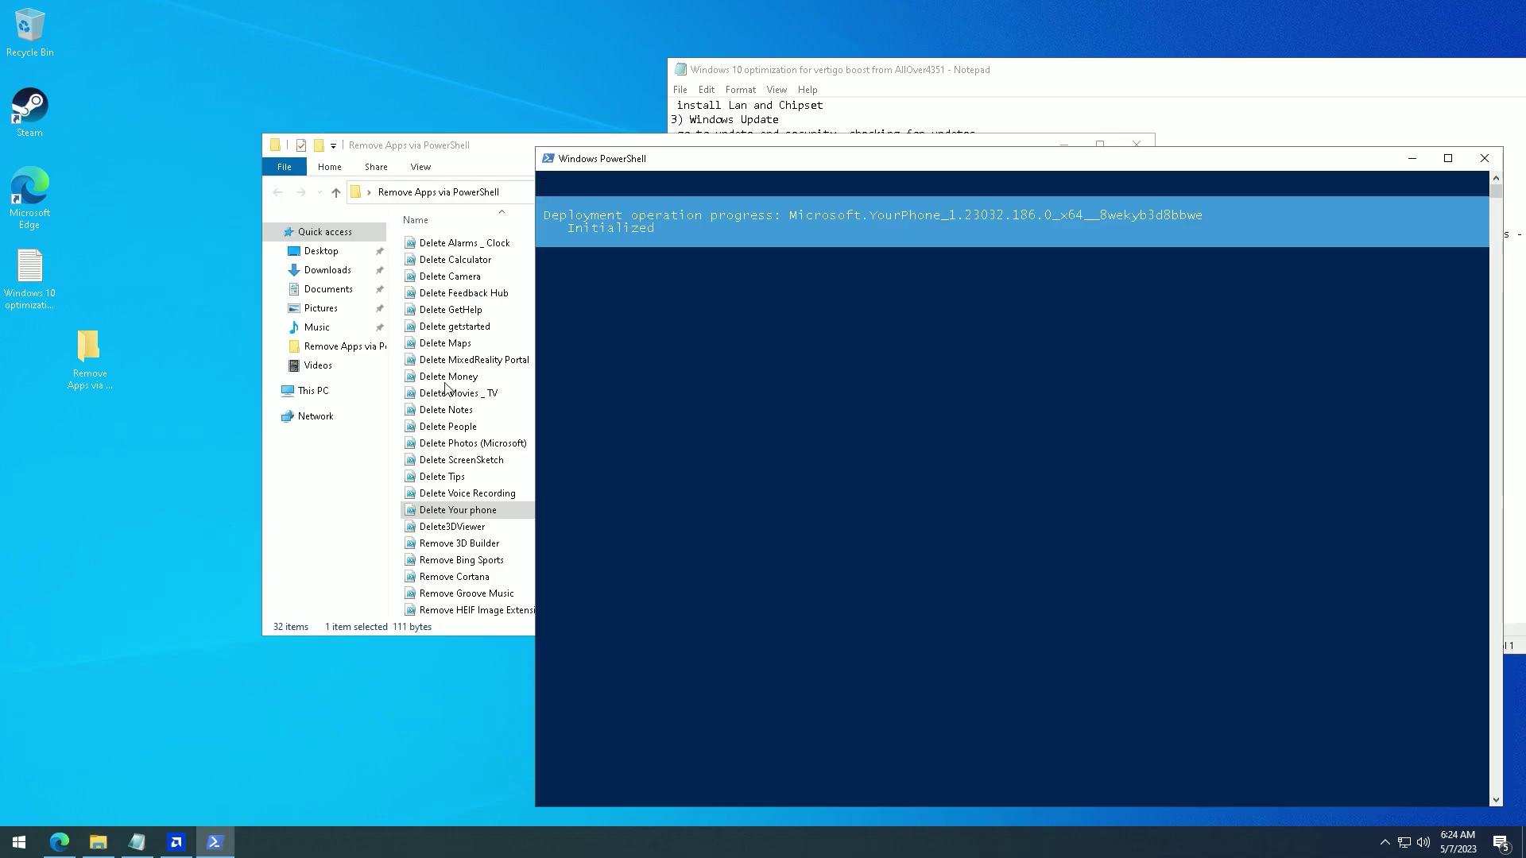
# - Run the Remove 3D Builder script and the next removal script, accepting the security warnings
pyautogui.rightClick(528, 543)
pyautogui.click(524, 315)
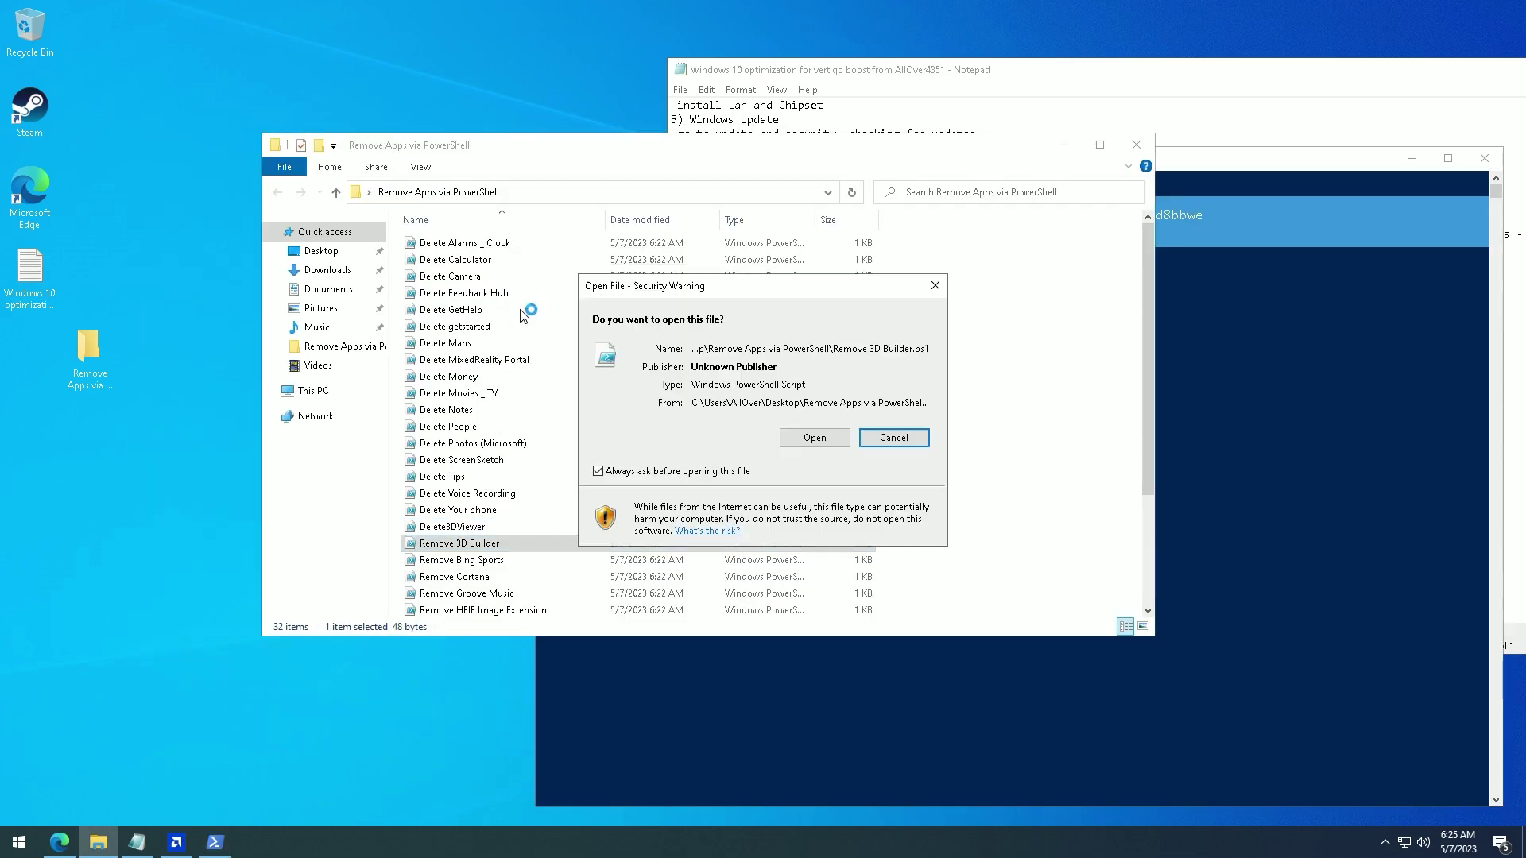
pyautogui.press('Return')
pyautogui.rightClick(493, 576)
pyautogui.click(540, 317)
pyautogui.press('Return')
pyautogui.scroll(-3, 494, 476)
pyautogui.click(493, 467)
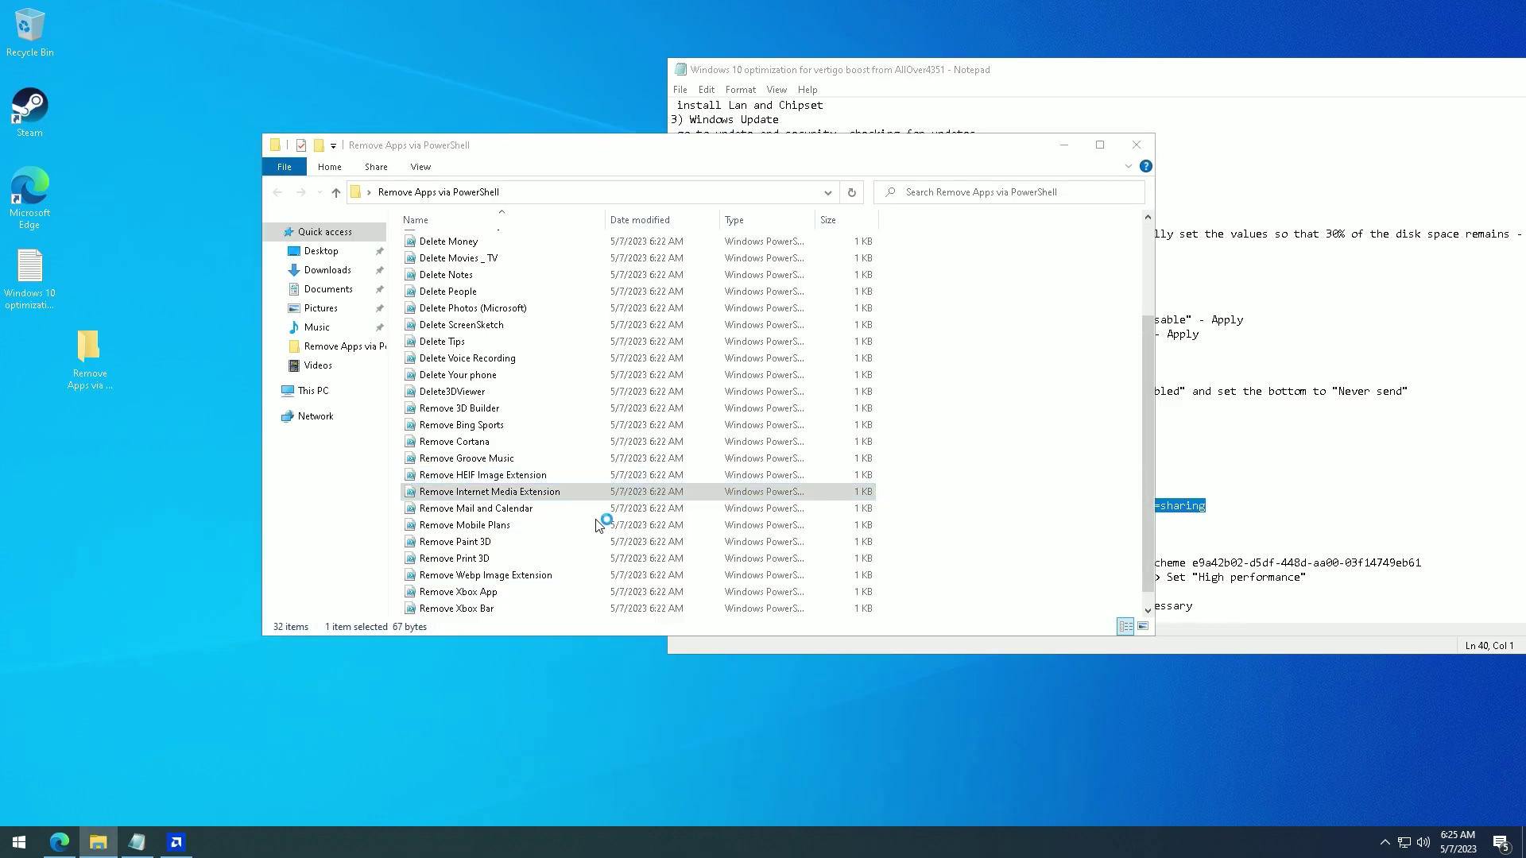
# - Run the Remove Mail and Calendar, Print 3D and Xbox Bar scripts
pyautogui.rightClick(530, 493)
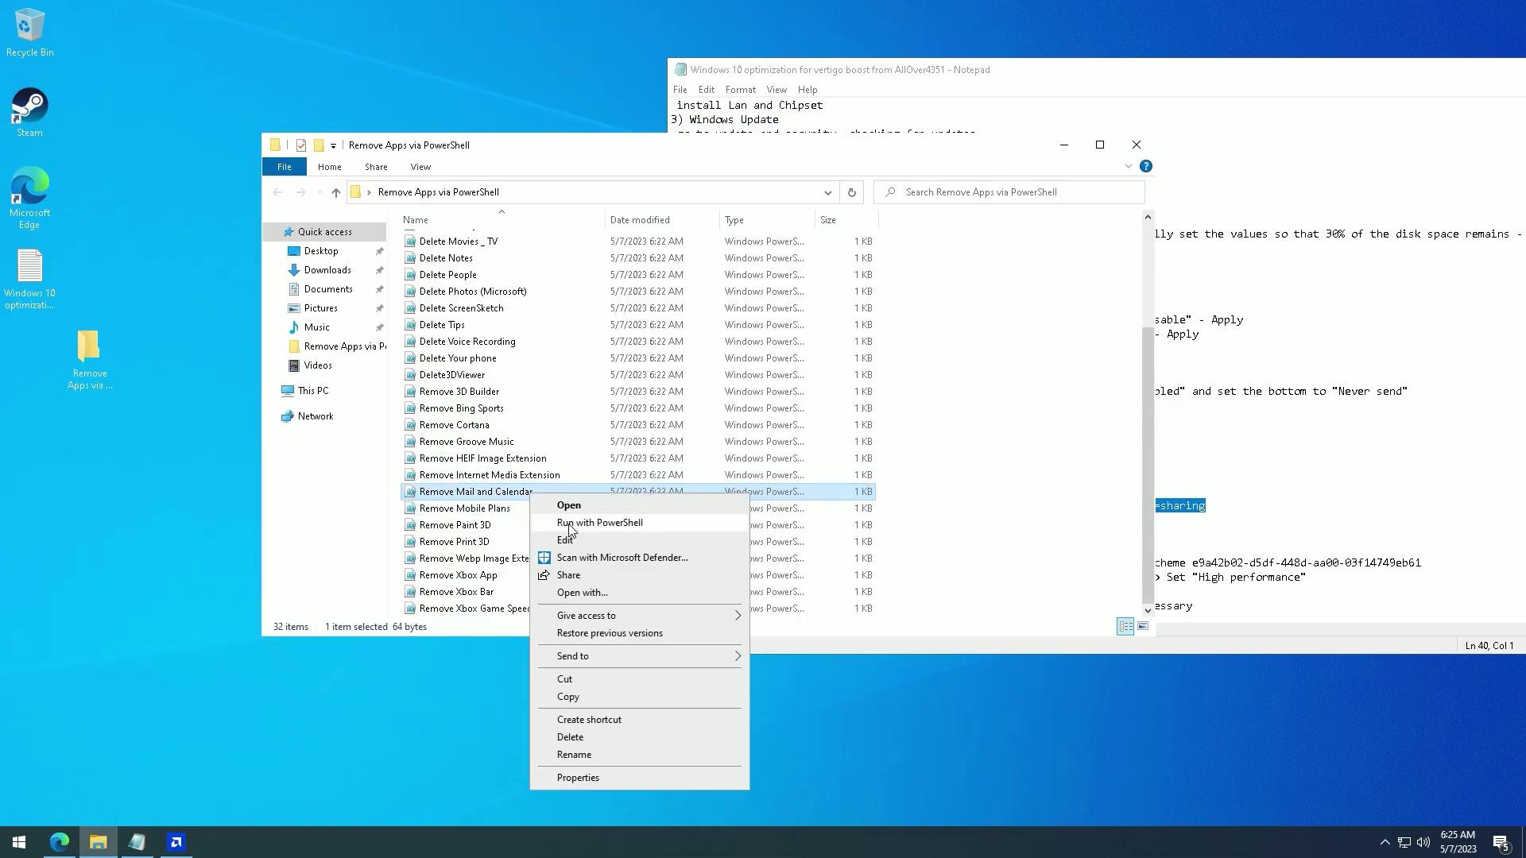
pyautogui.click(462, 511)
pyautogui.rightClick(504, 538)
pyautogui.click(556, 266)
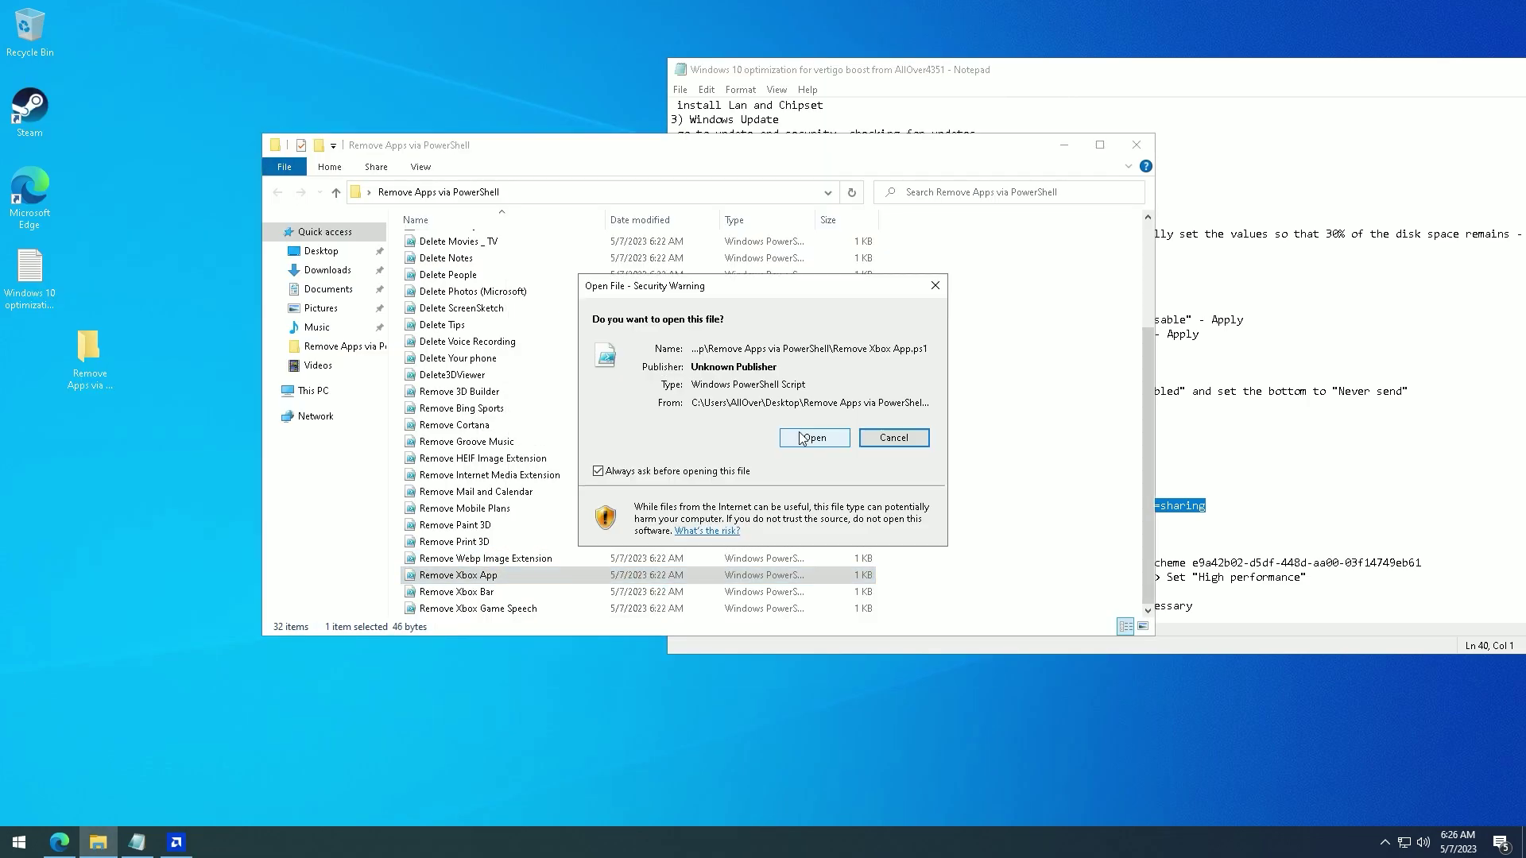
pyautogui.click(799, 441)
pyautogui.rightClick(504, 608)
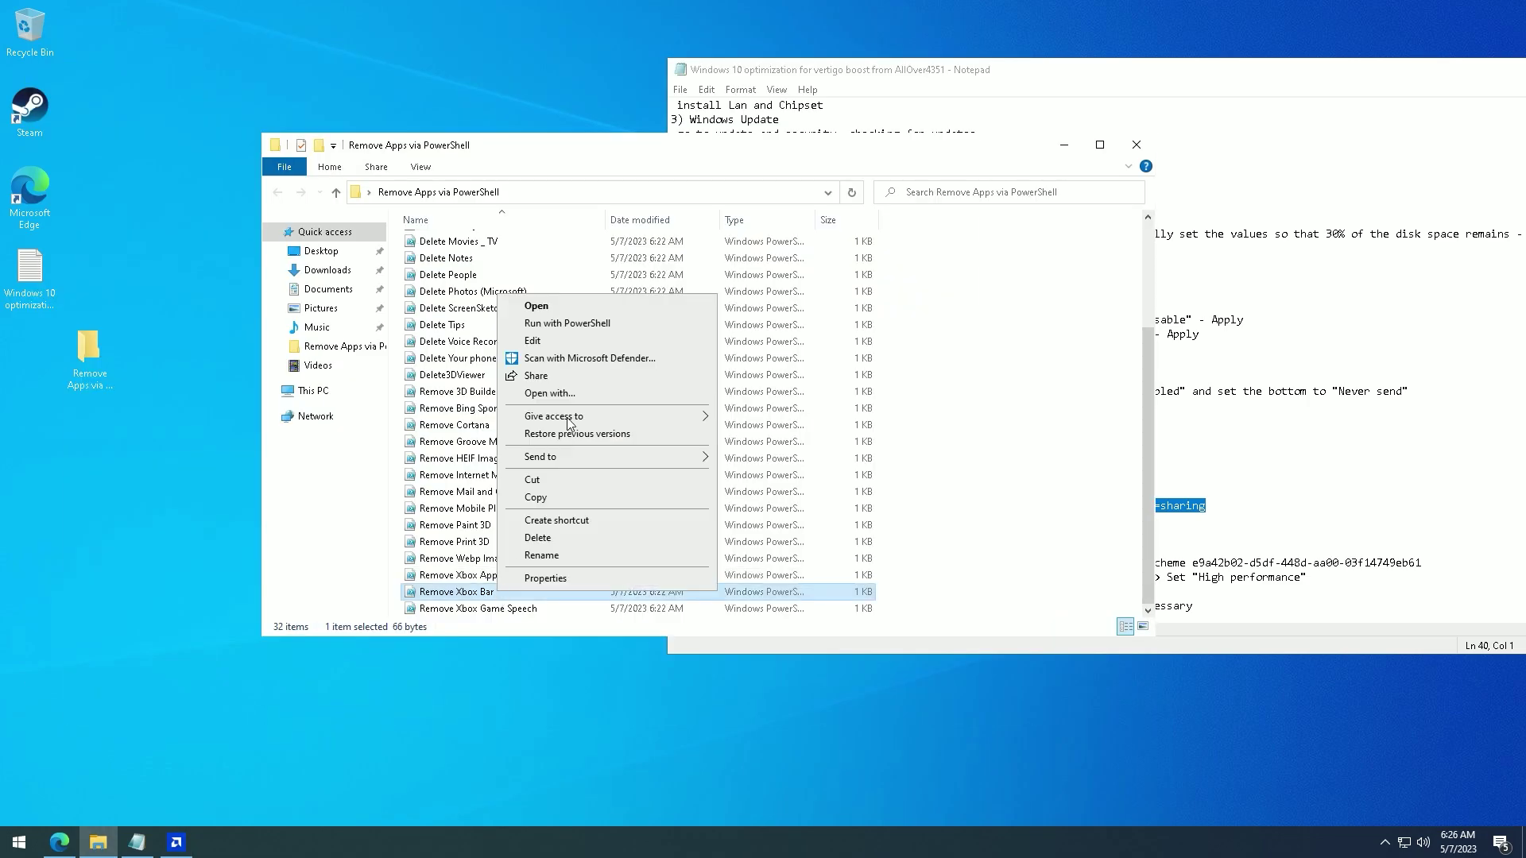
pyautogui.click(556, 330)
# - Close the scripts folder and check Apps & features, now down to 10 apps
pyautogui.hotkey('alt', 'F4')
pyautogui.rightClick(19, 842)
pyautogui.click(100, 544)
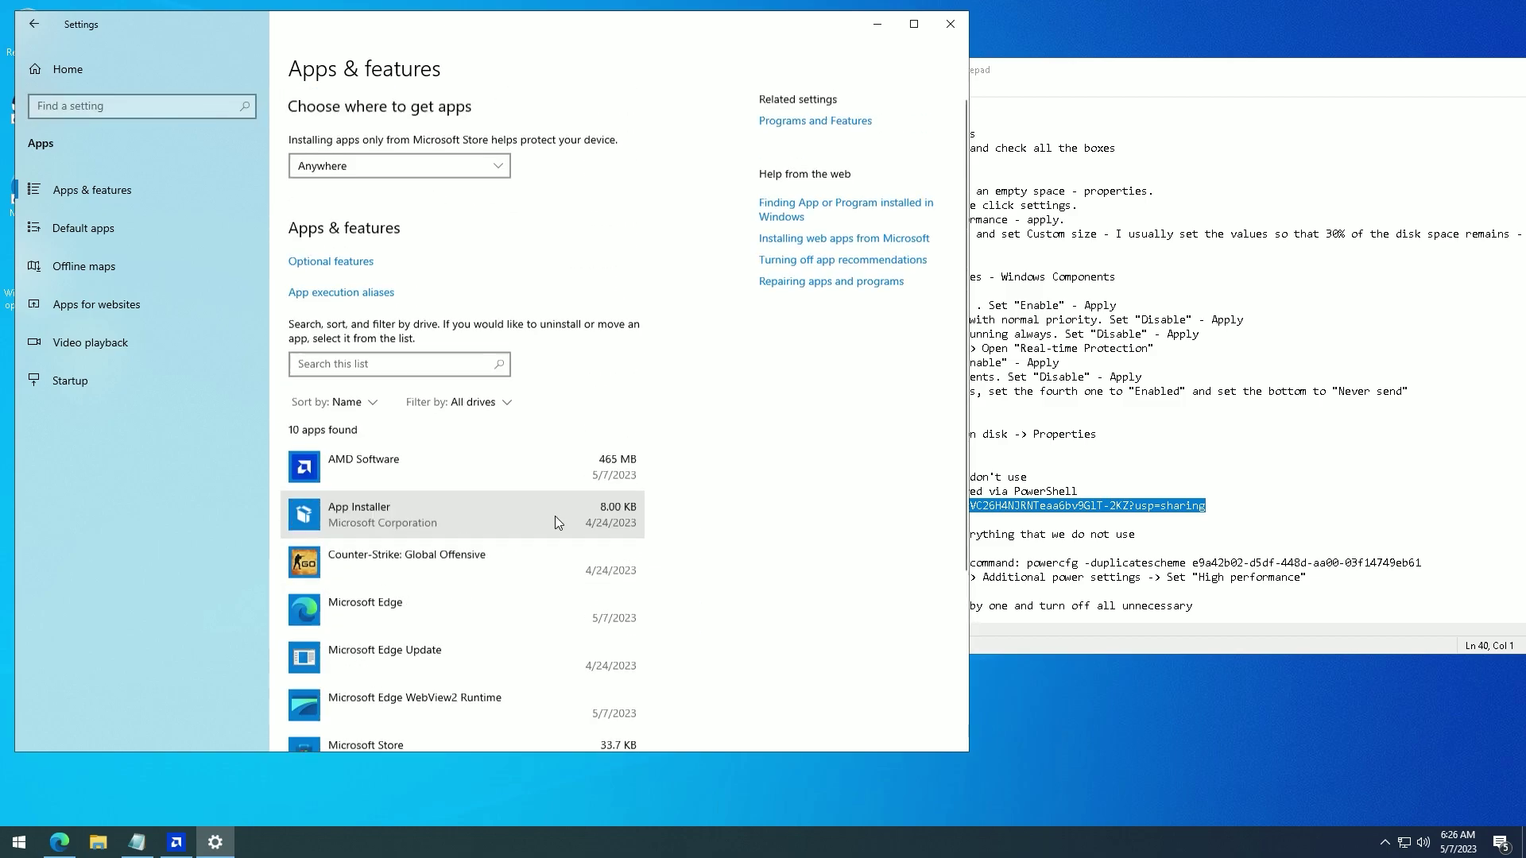
pyautogui.hotkey('alt', 'F4')
# - Open the Services console from a 'services' search and maximize it
pyautogui.click(942, 522)
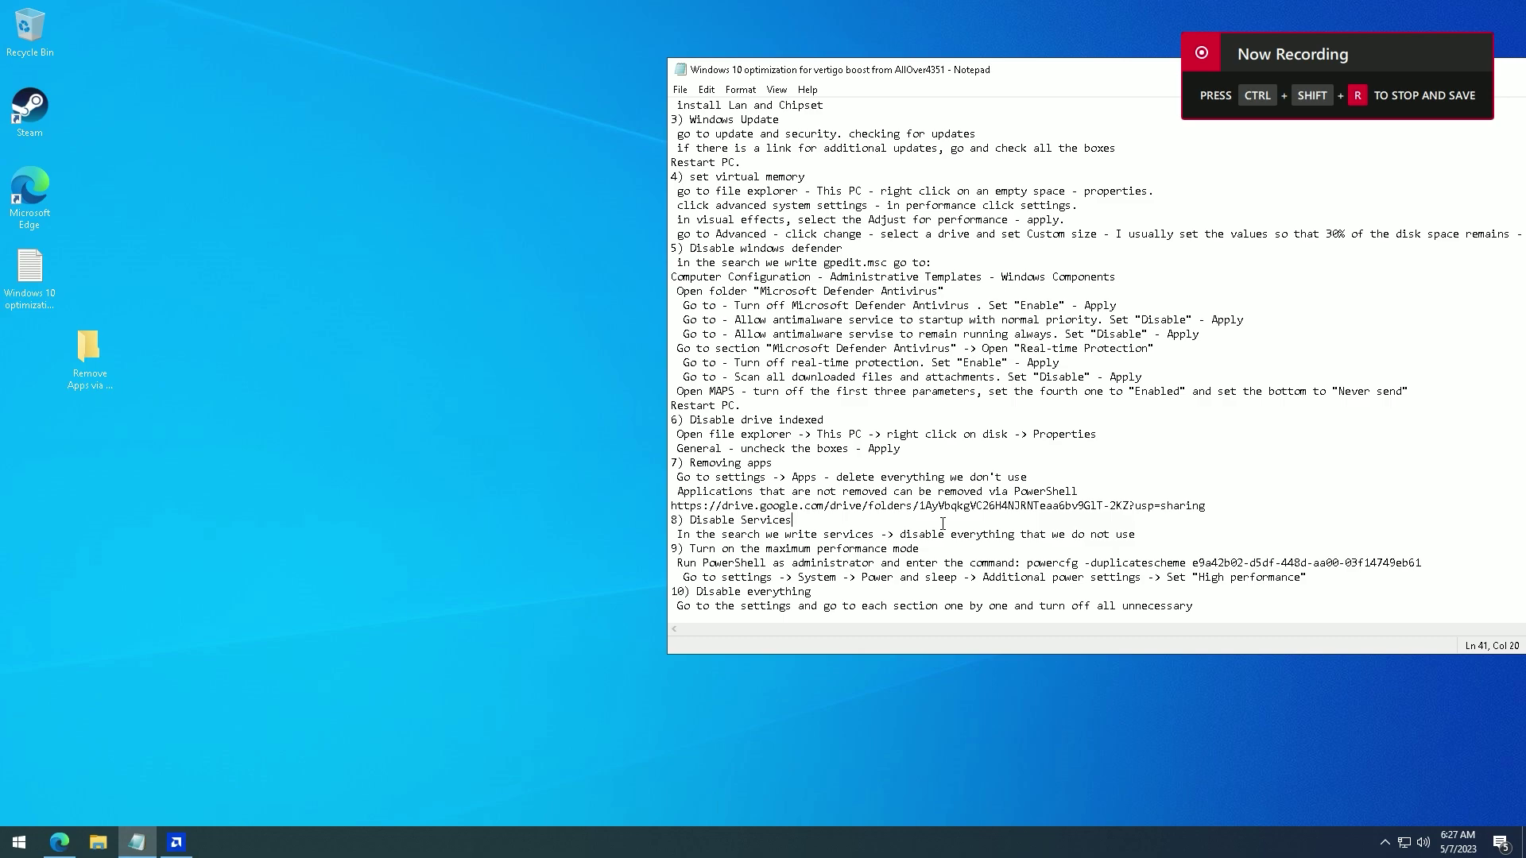
pyautogui.press('super')
pyautogui.write('services')
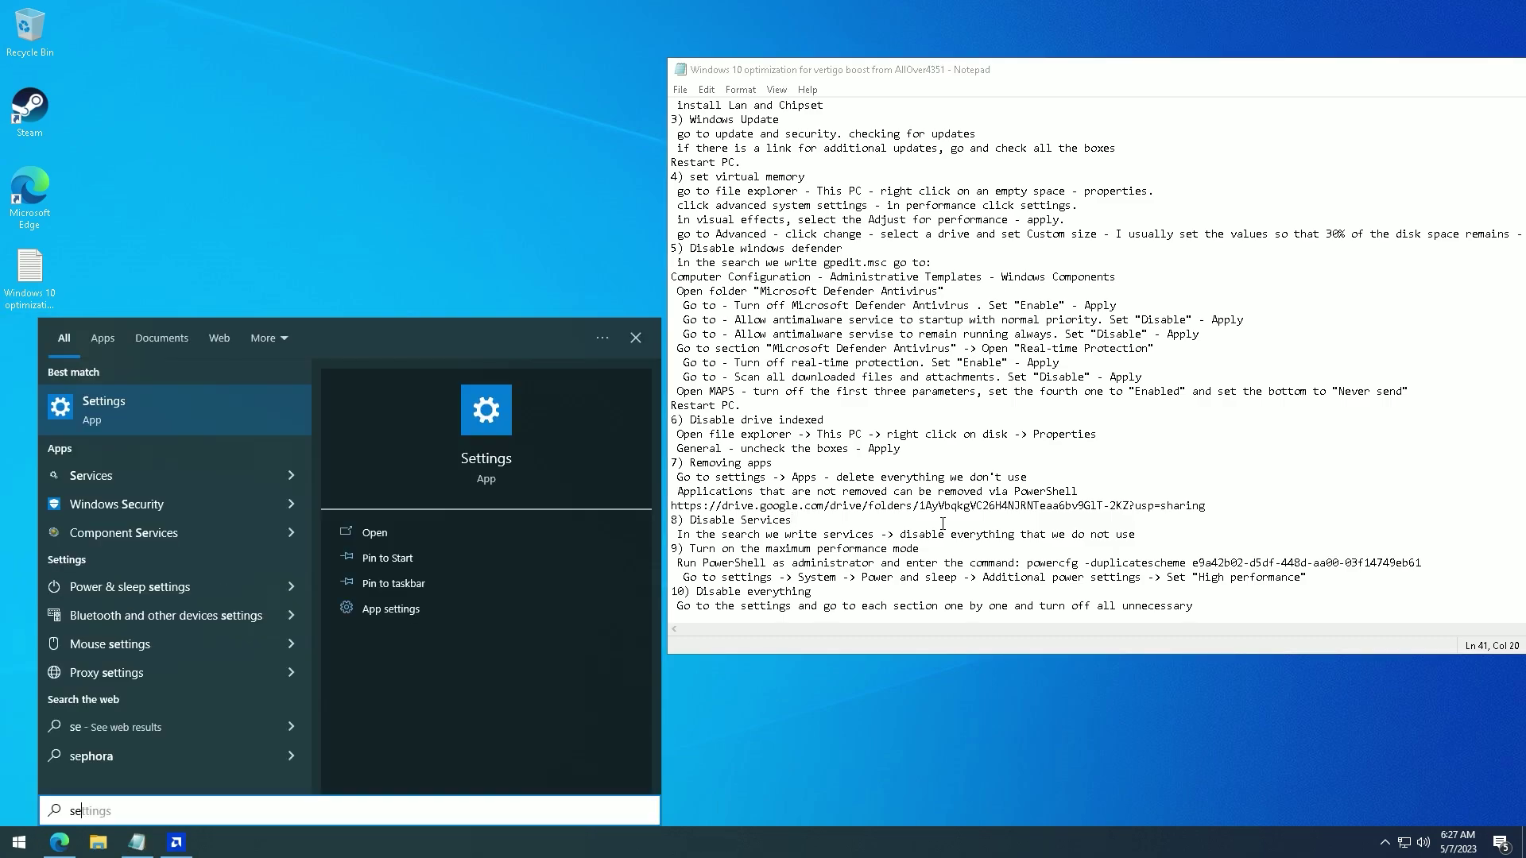
pyautogui.press('Return')
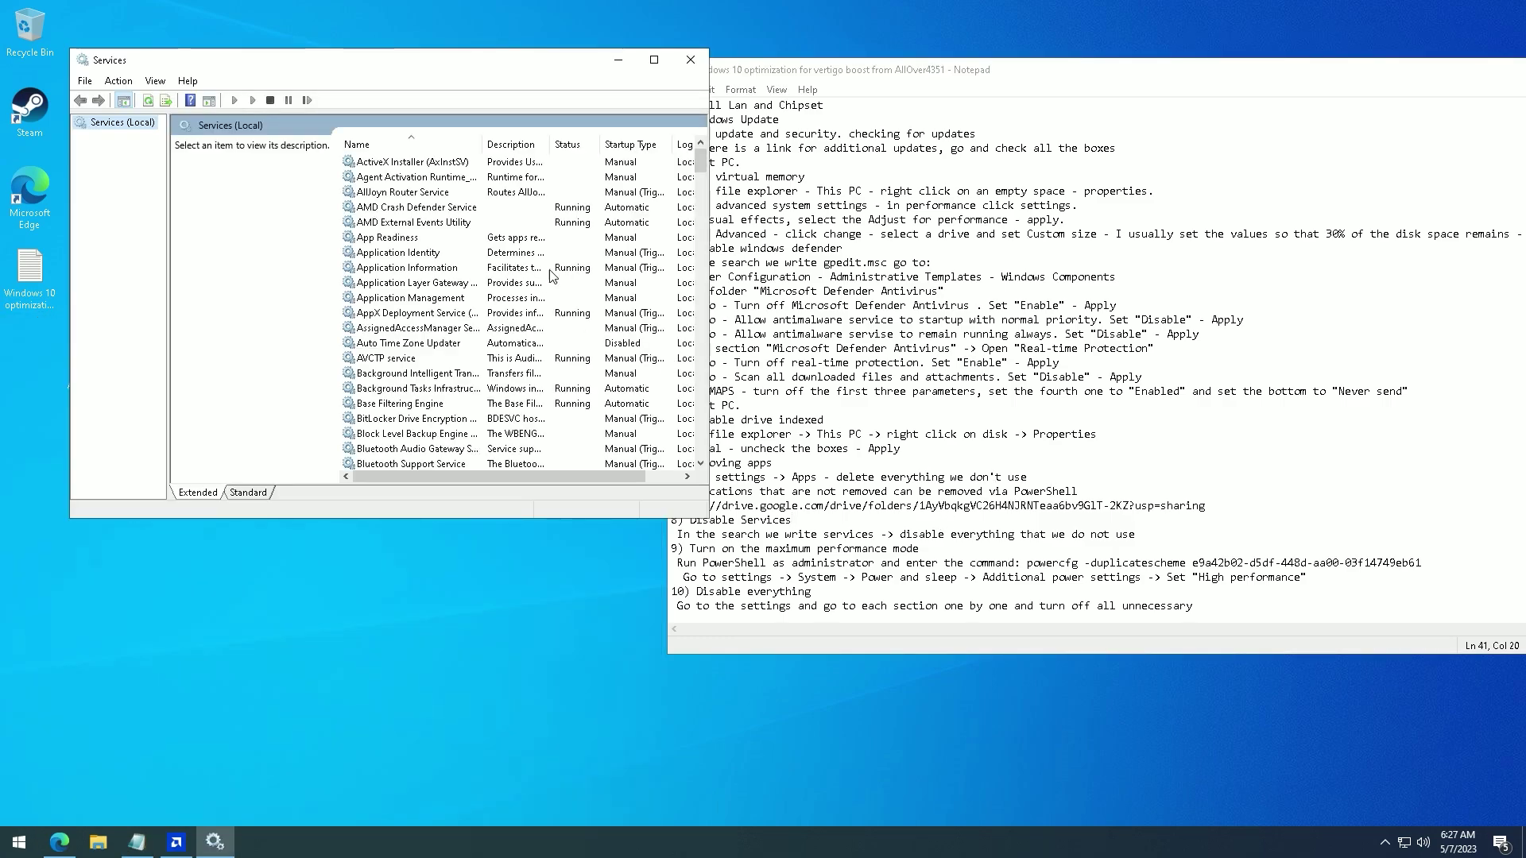
pyautogui.doubleClick(655, 64)
pyautogui.scroll(-19, 326, 221)
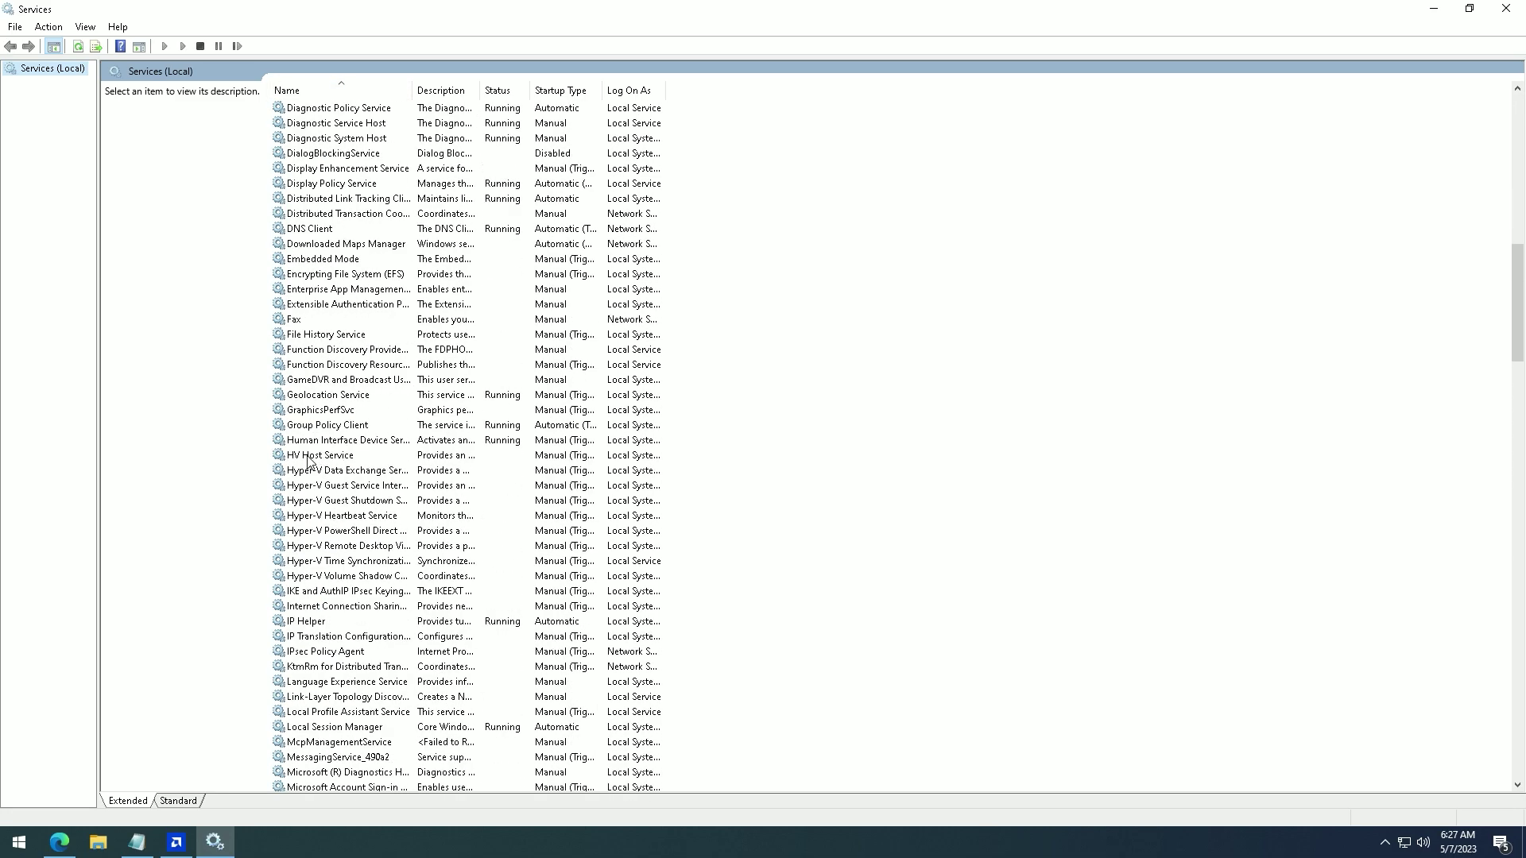
# - Disable HV Host, Hyper-V Data Exchange, Guest Service Interface, Guest Shutdown and Heartbeat services
pyautogui.doubleClick(310, 455)
pyautogui.doubleClick(310, 470)
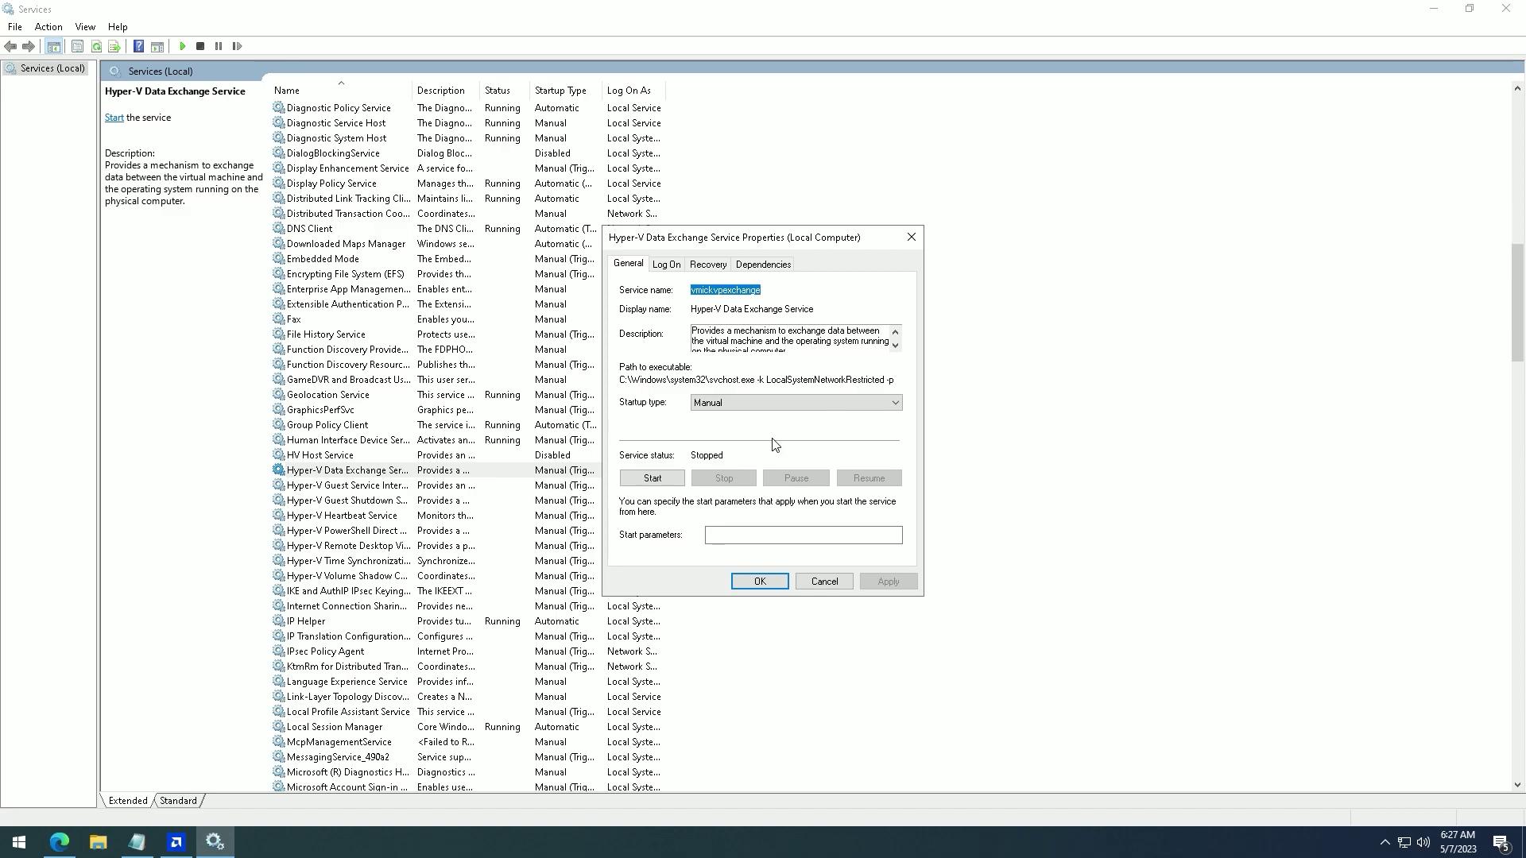
pyautogui.click(887, 581)
pyautogui.press('Return')
pyautogui.press('Down')
pyautogui.press('Return')
pyautogui.press('d')
pyautogui.press('Return')
pyautogui.press('Down')
pyautogui.press('Return')
pyautogui.press('d')
pyautogui.press('Return')
pyautogui.press('Down')
pyautogui.press('Return')
pyautogui.hotkey('alt', 'Down')
pyautogui.press('d')
# - Disable Hyper-V PowerShell Direct, Remote Desktop Virtualization, Time Synchronization and Volume Shadow Copy Requestor
pyautogui.press('Return')
pyautogui.press('Return')
pyautogui.press('Down')
pyautogui.press('Return')
pyautogui.click(888, 581)
pyautogui.press('Return')
pyautogui.doubleClick(384, 546)
pyautogui.press('Return')
pyautogui.doubleClick(366, 561)
pyautogui.press('d')
pyautogui.press('Return')
pyautogui.click(366, 576)
pyautogui.doubleClick(366, 576)
pyautogui.press('d')
pyautogui.press('Return')
# - Set the Fax service's startup type to Disabled
pyautogui.doubleClick(343, 320)
pyautogui.click(770, 583)
pyautogui.scroll(-15, 370, 578)
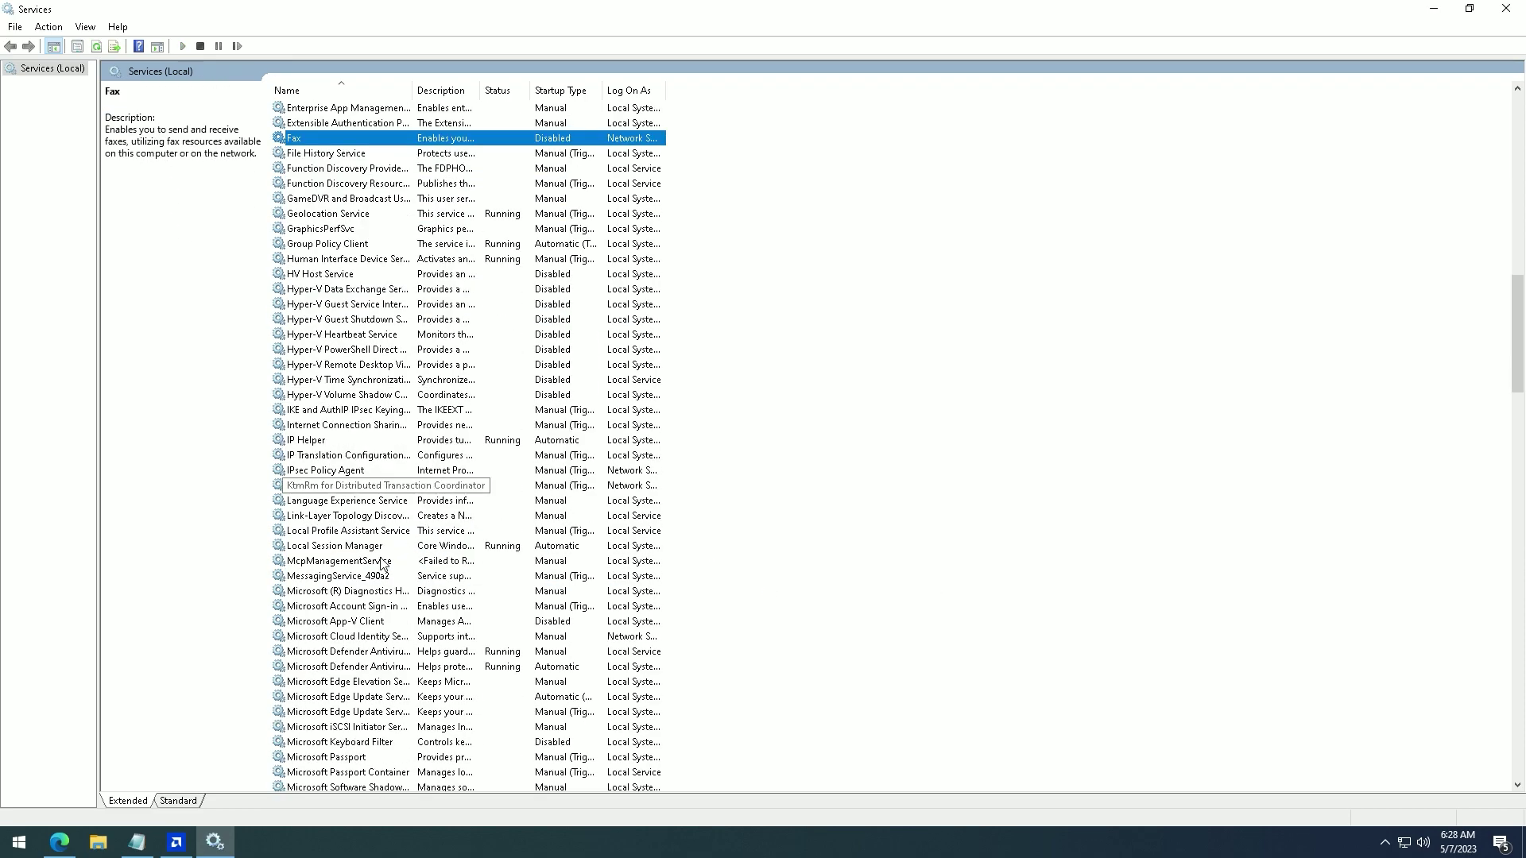
# - Disable the Xbox Live Networking, Game Save, Auth Manager and Accessory Management services
pyautogui.scroll(-17, 370, 578)
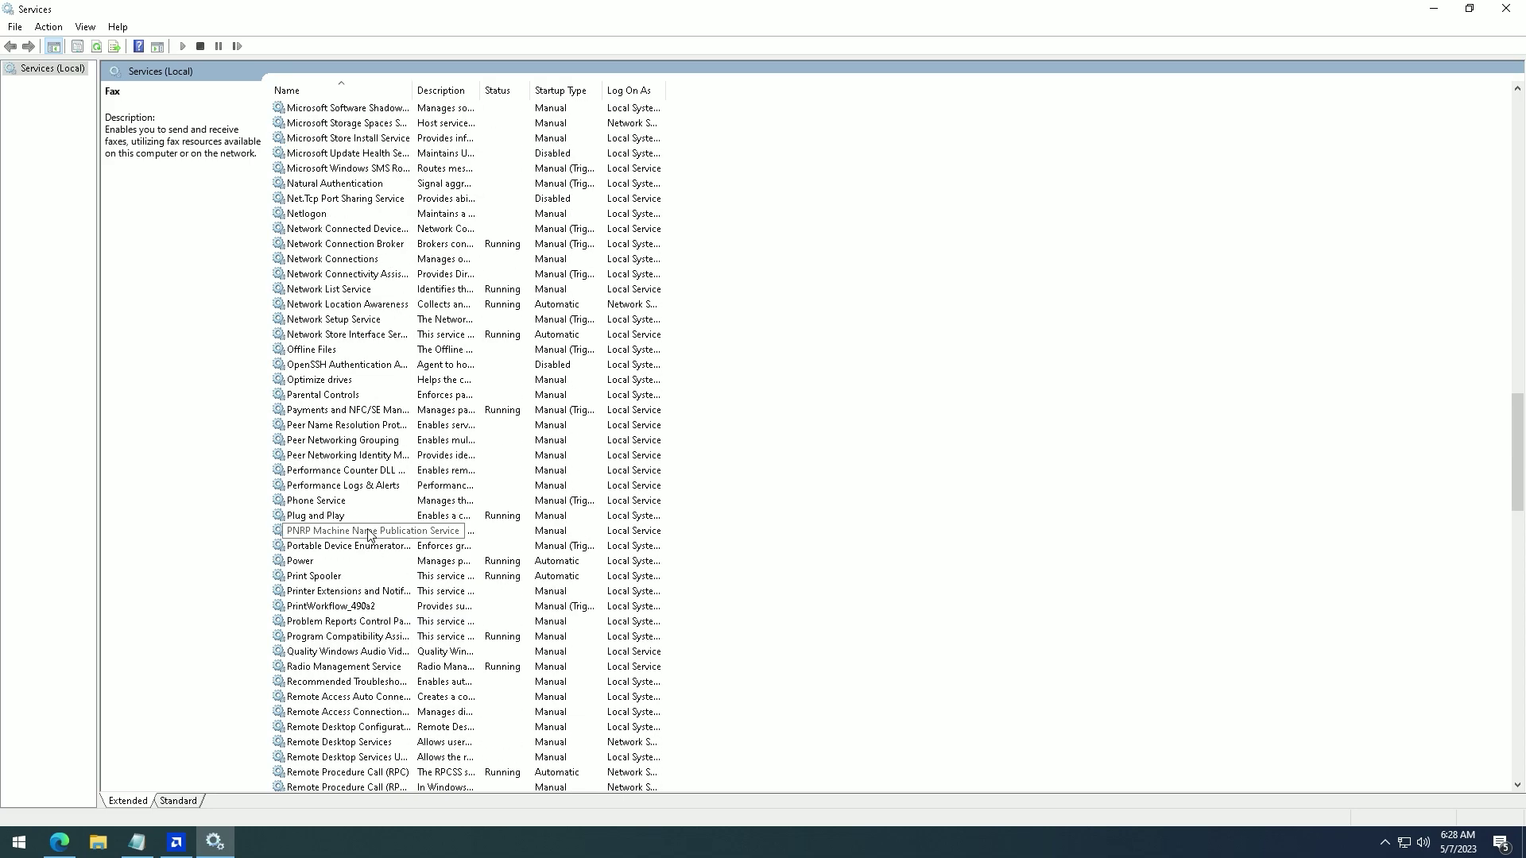
pyautogui.scroll(-9, 375, 530)
pyautogui.press('End')
pyautogui.press('Return')
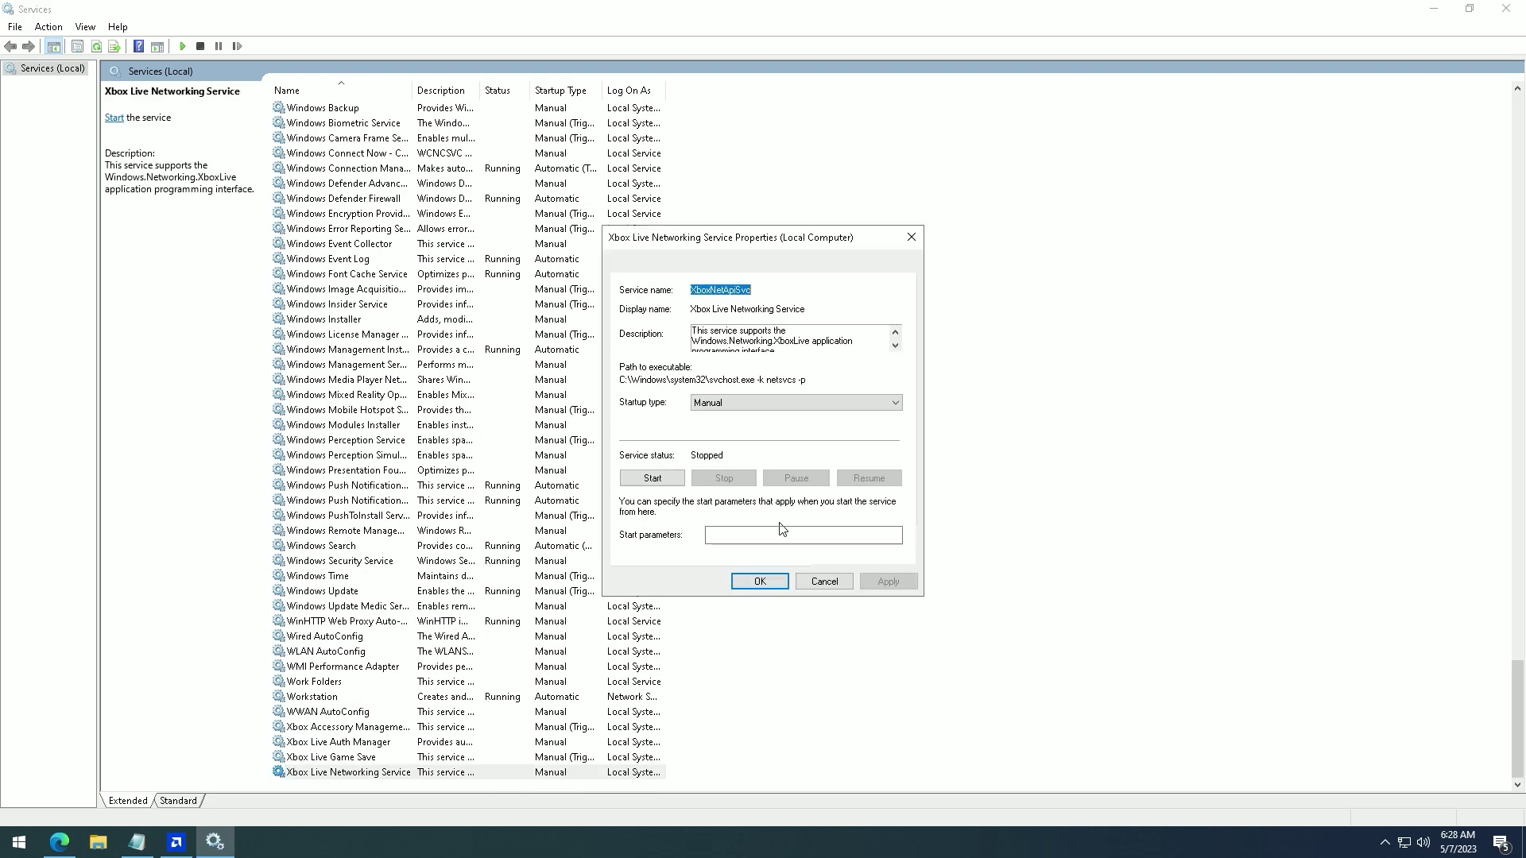
pyautogui.press('Return')
pyautogui.press('Up')
pyautogui.press('Up')
pyautogui.press('Return')
pyautogui.press('d')
pyautogui.press('Return')
pyautogui.press('Up')
pyautogui.press('Return')
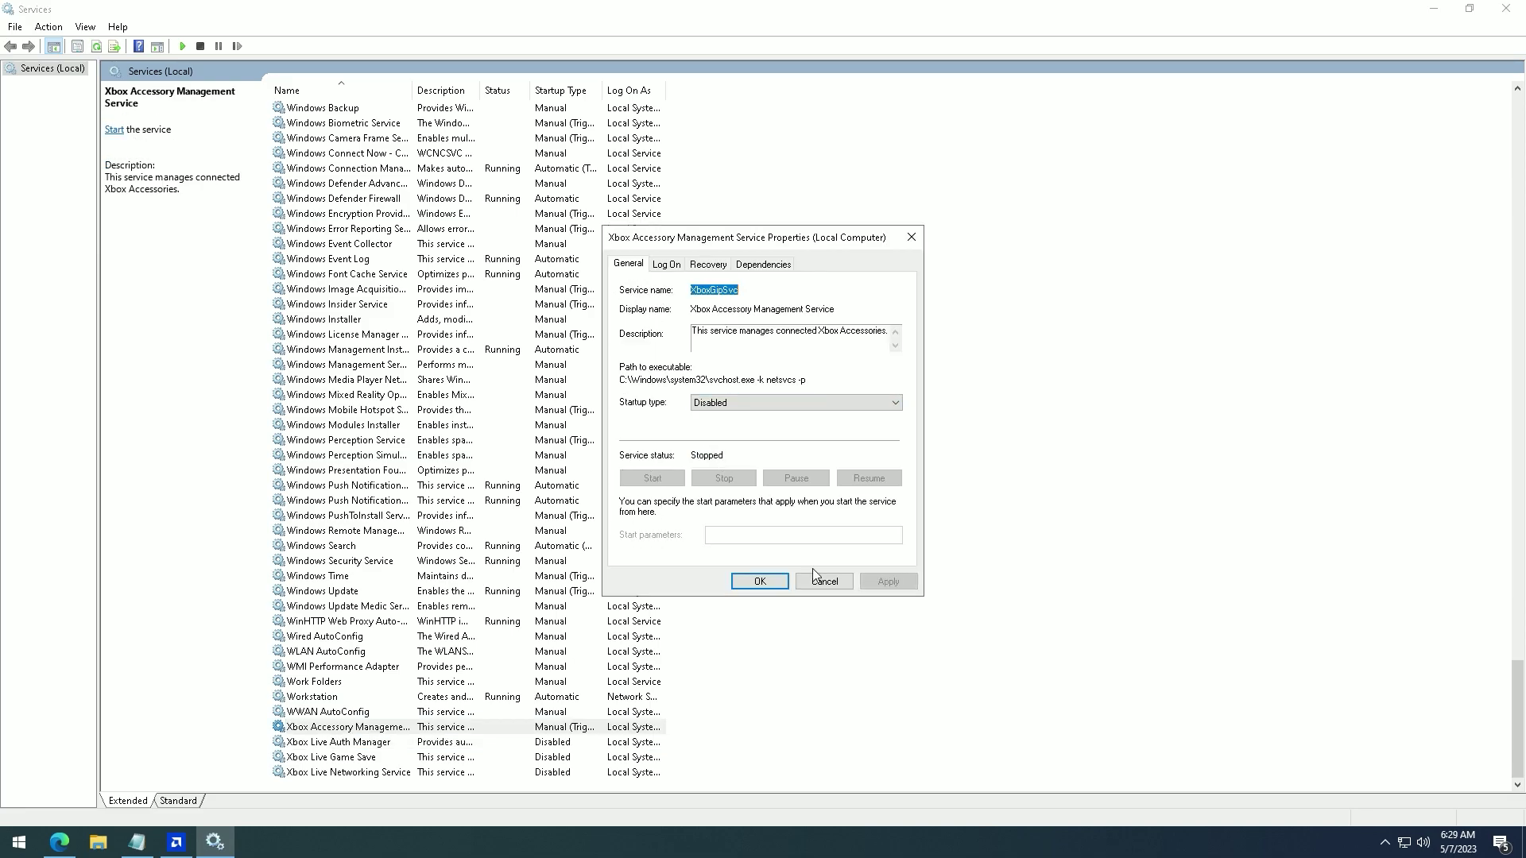
pyautogui.press('d')
pyautogui.press('Return')
# - Disable the Windows Mixed Reality OpenXR service and the Windows service listed above it
pyautogui.scroll(5, 356, 657)
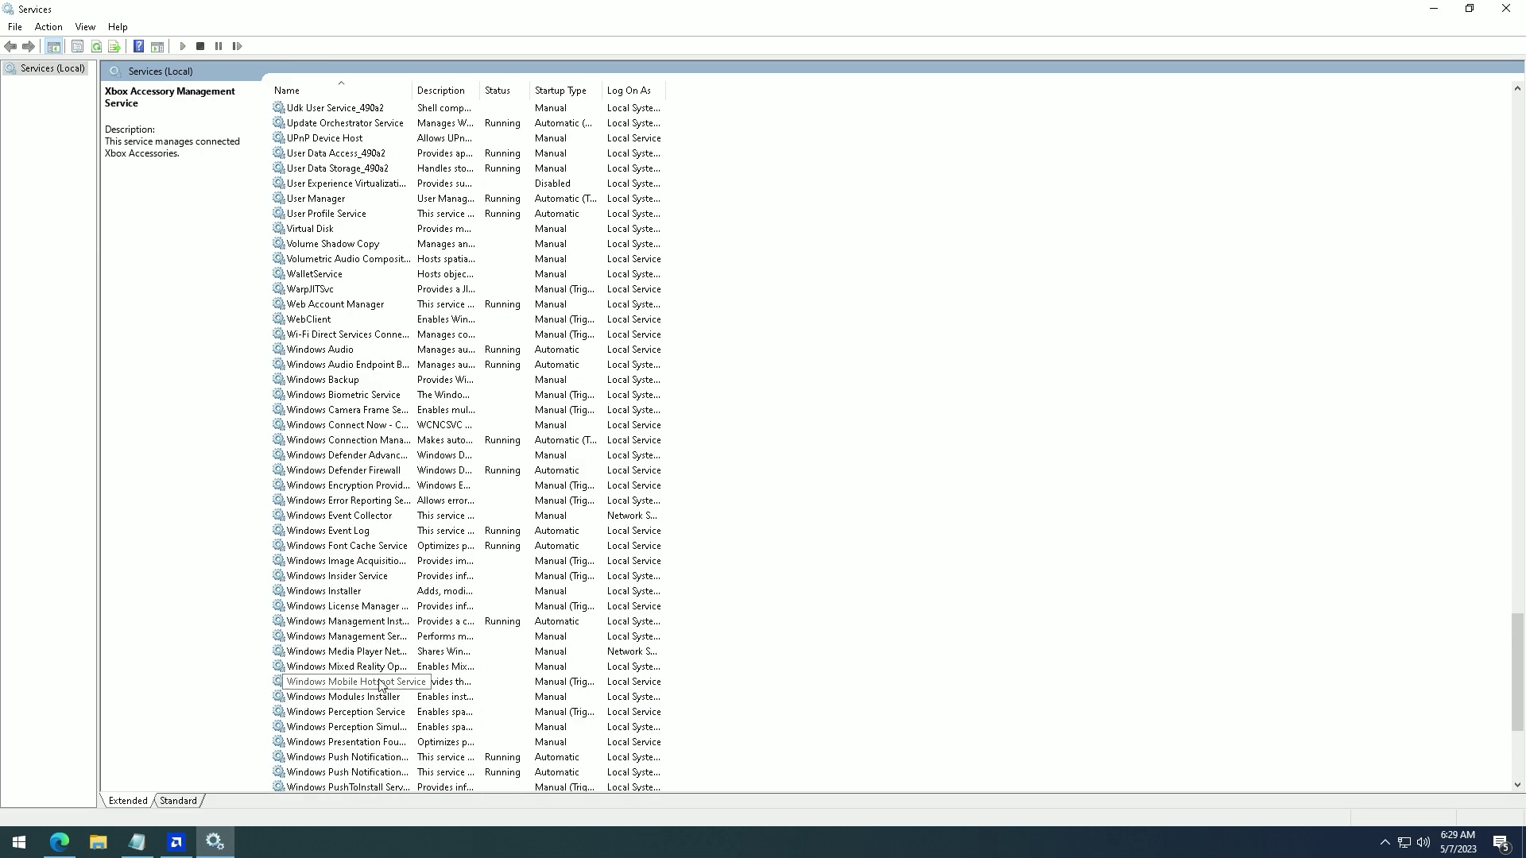
pyautogui.doubleClick(365, 669)
pyautogui.press('d')
pyautogui.press('Return')
pyautogui.scroll(3, 387, 674)
pyautogui.scroll(2, 387, 674)
pyautogui.doubleClick(387, 674)
pyautogui.press('d')
pyautogui.press('Return')
# - Disable the next Windows service, Windows Biometric Service and Windows Backup
pyautogui.press('Up')
pyautogui.press('Up')
pyautogui.press('Up')
pyautogui.press('Return')
pyautogui.press('d')
pyautogui.press('Return')
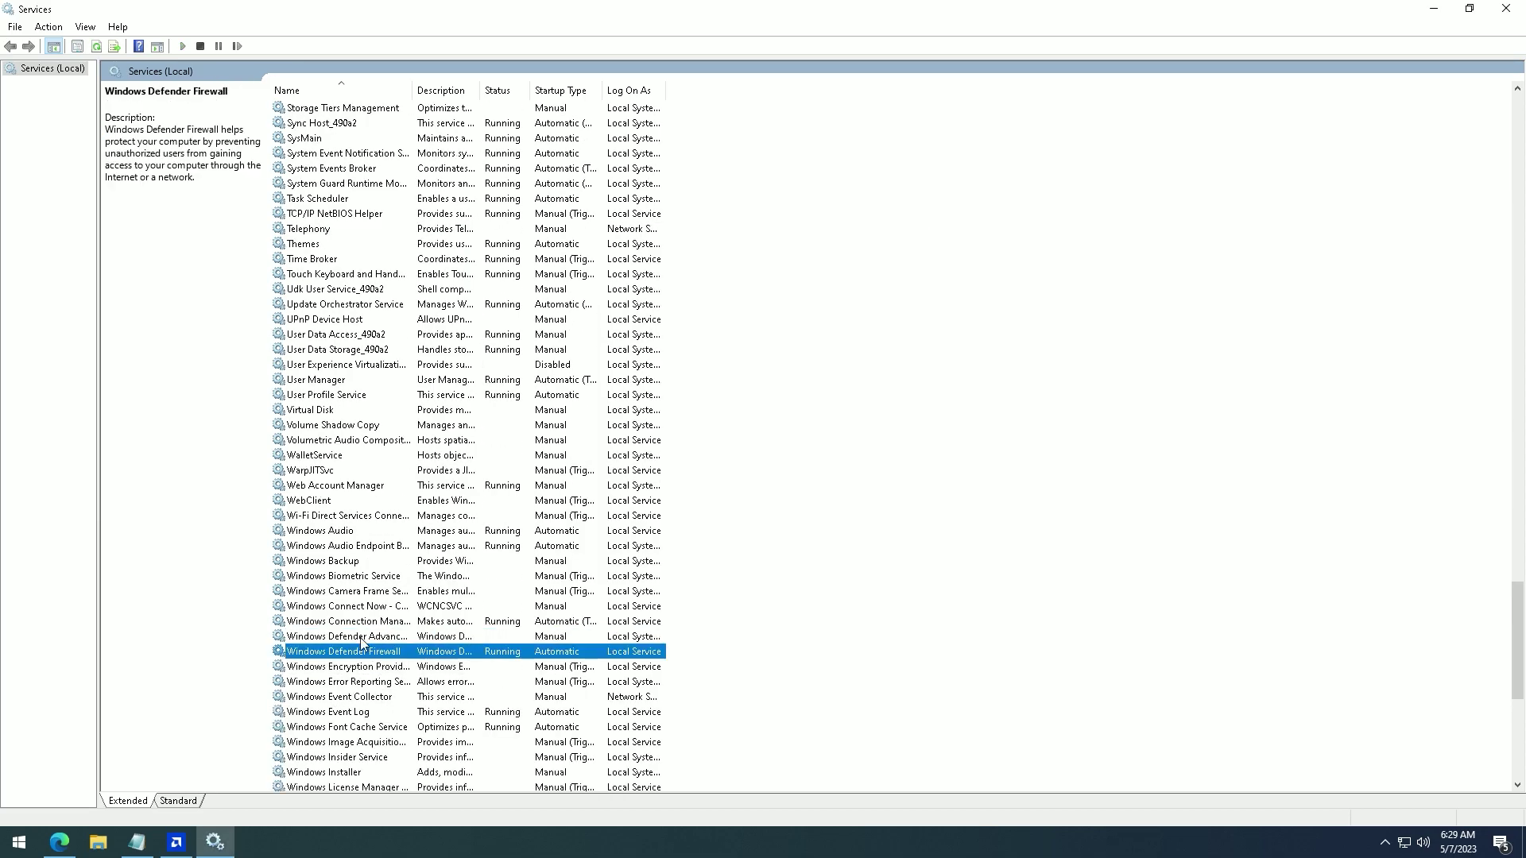
pyautogui.press('Up')
pyautogui.press('Return')
pyautogui.press('d')
pyautogui.press('Return')
pyautogui.press('Up')
pyautogui.press('Return')
pyautogui.press('d')
# - Disable the Wi-Fi Direct Services Connection Manager service
pyautogui.press('Return')
pyautogui.scroll(1, 477, 600)
pyautogui.doubleClick(477, 605)
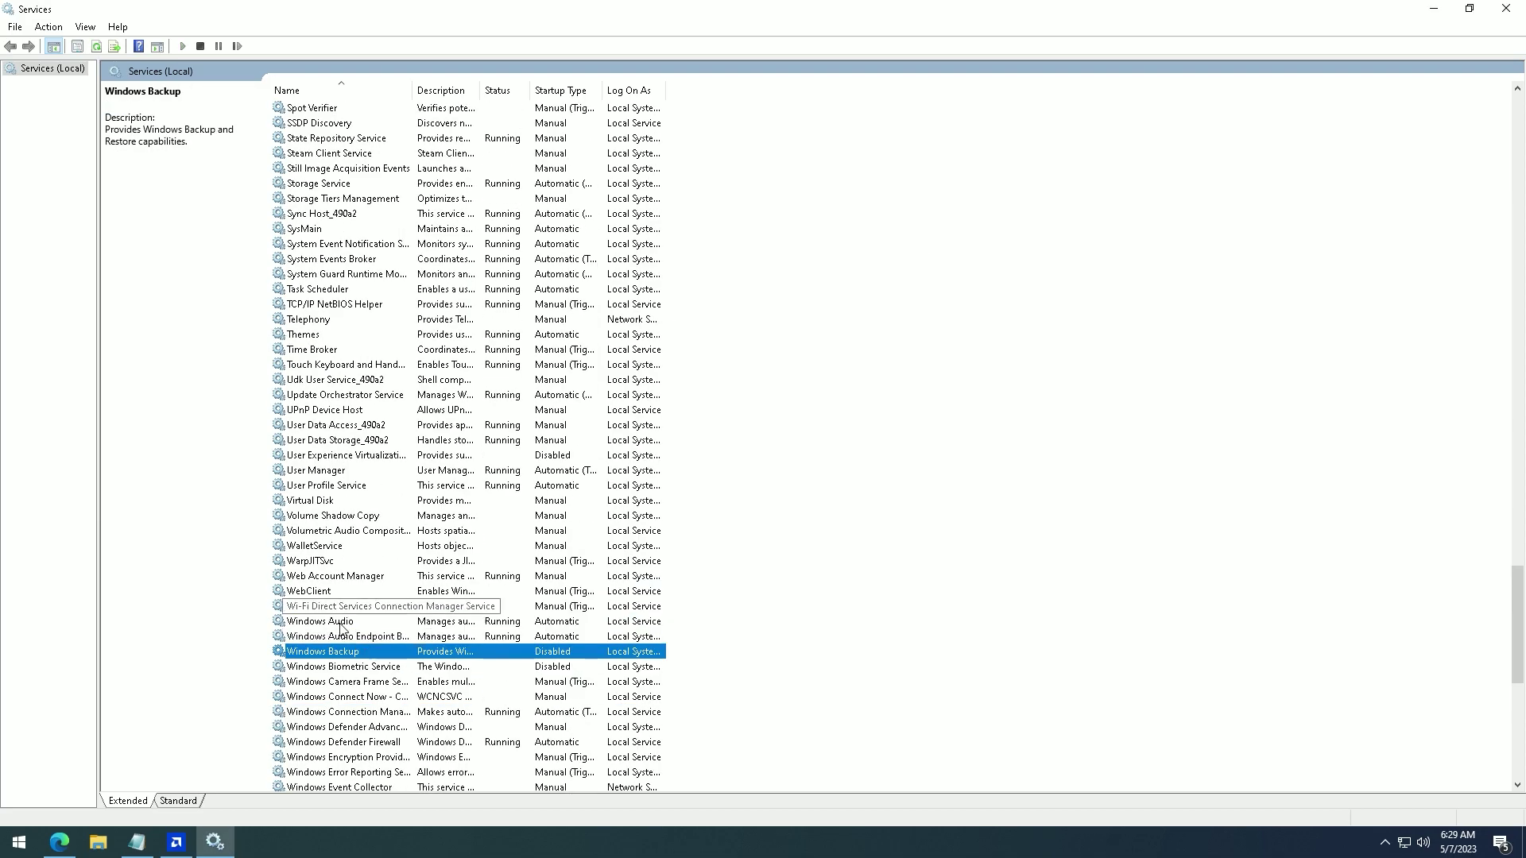
pyautogui.press('d')
pyautogui.hotkey('alt', 'a')
pyautogui.press('Return')
# - Disable the Telephony and Phone Service services
pyautogui.scroll(7, 356, 654)
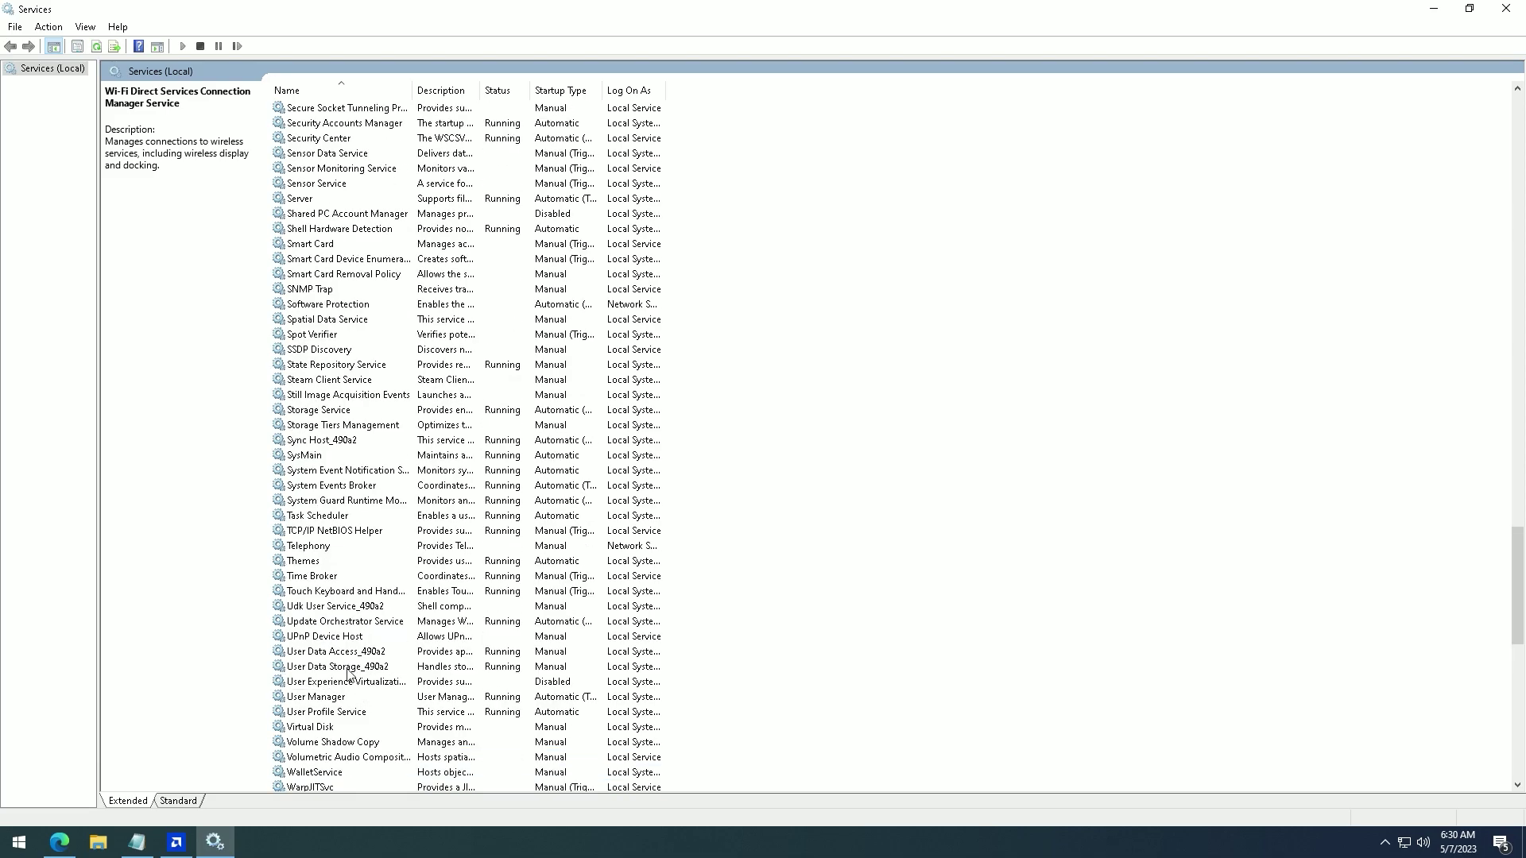
pyautogui.doubleClick(356, 636)
pyautogui.press('d')
pyautogui.press('Return')
pyautogui.scroll(5, 359, 676)
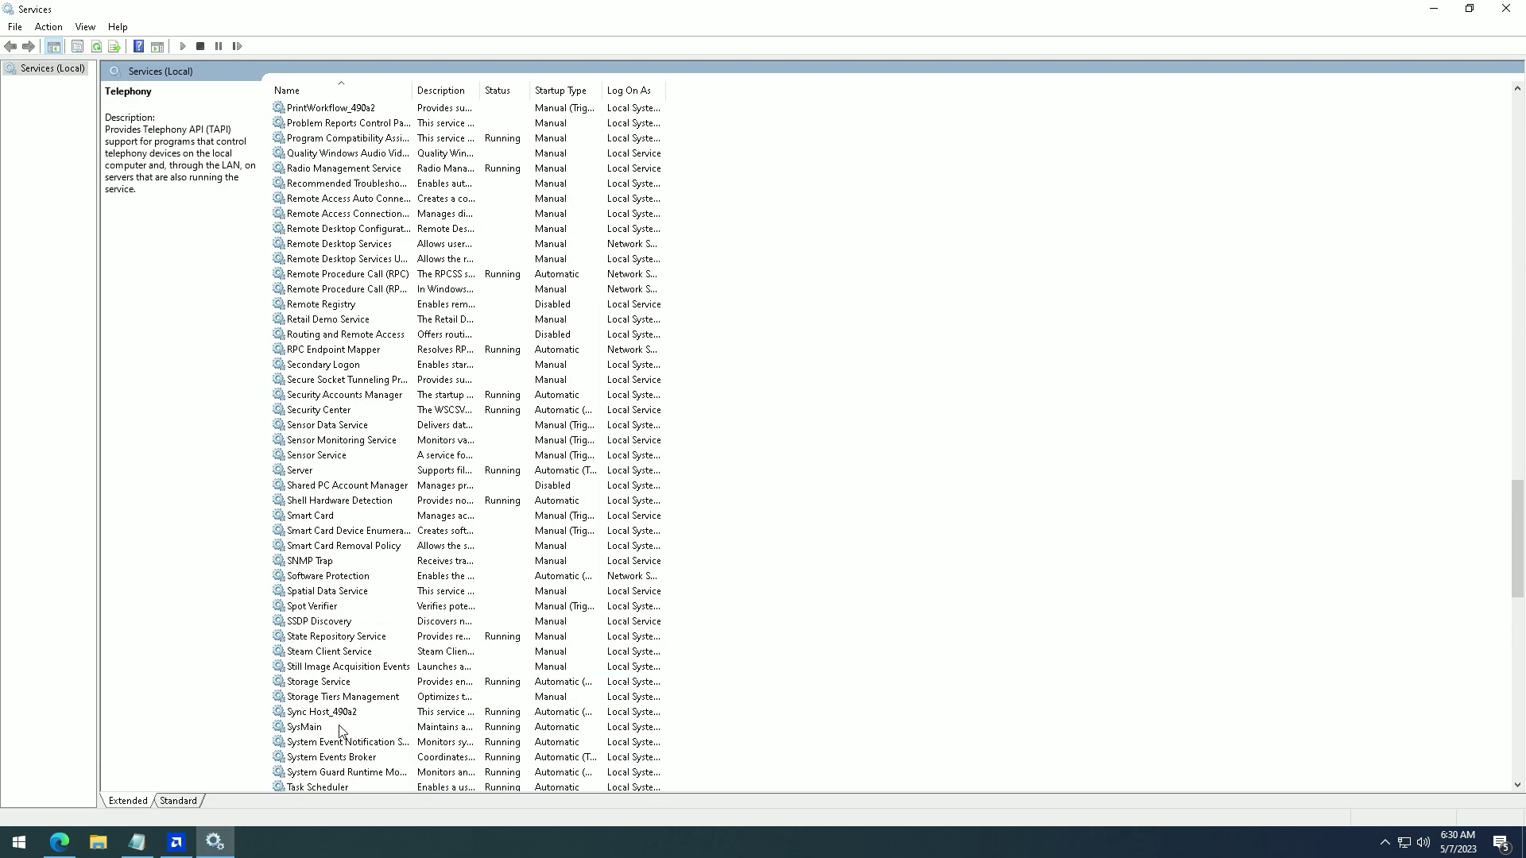
pyautogui.scroll(7, 362, 706)
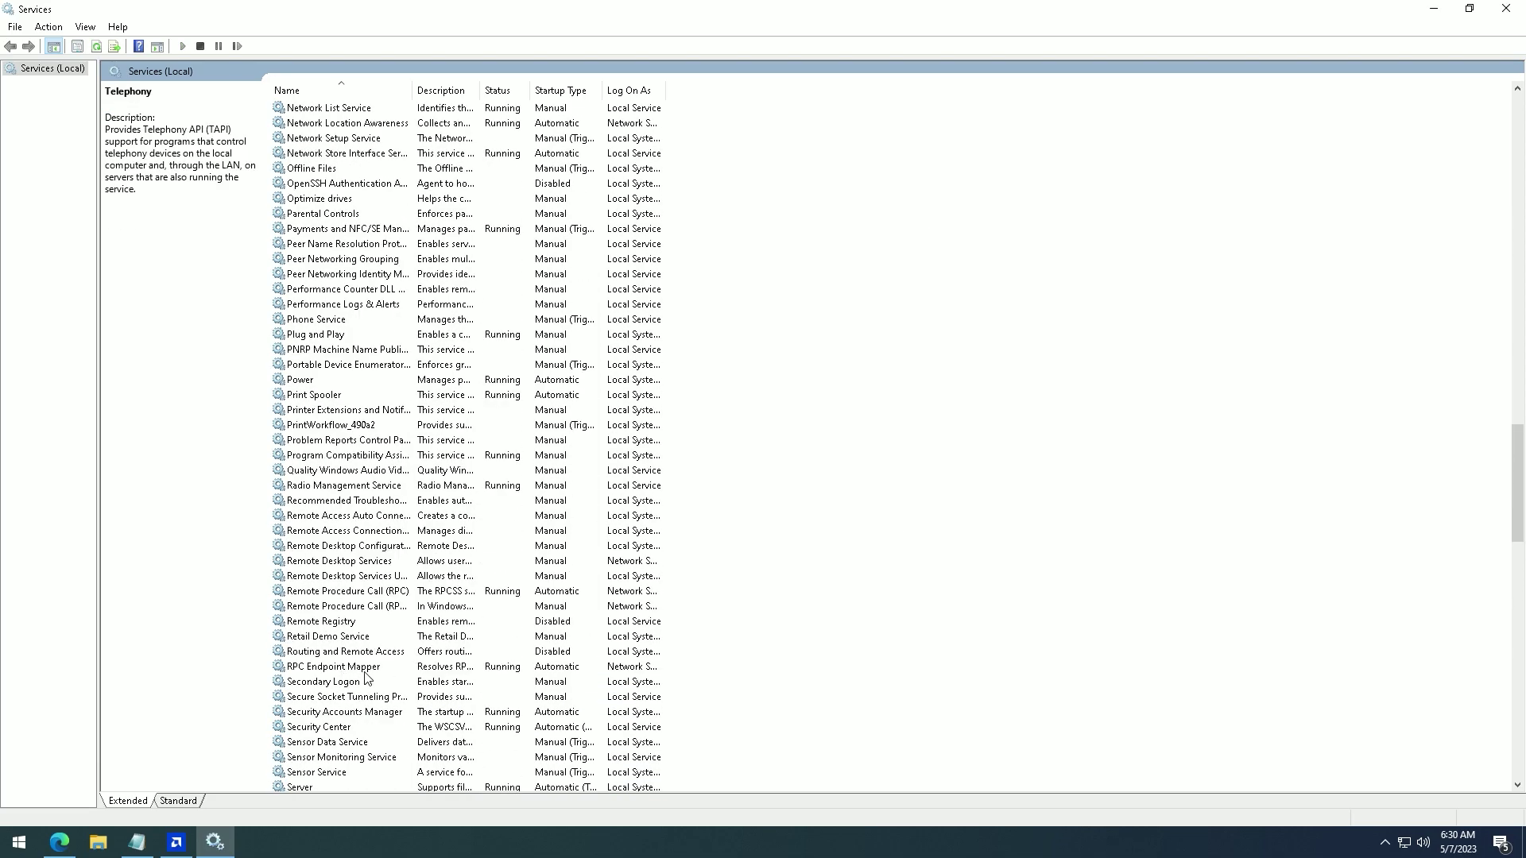
pyautogui.scroll(7, 350, 670)
pyautogui.doubleClick(356, 681)
pyautogui.press('d')
pyautogui.press('Return')
# - Inspect the Defender Antivirus, Group Policy Client and Fax properties without changing them
pyautogui.scroll(8, 322, 667)
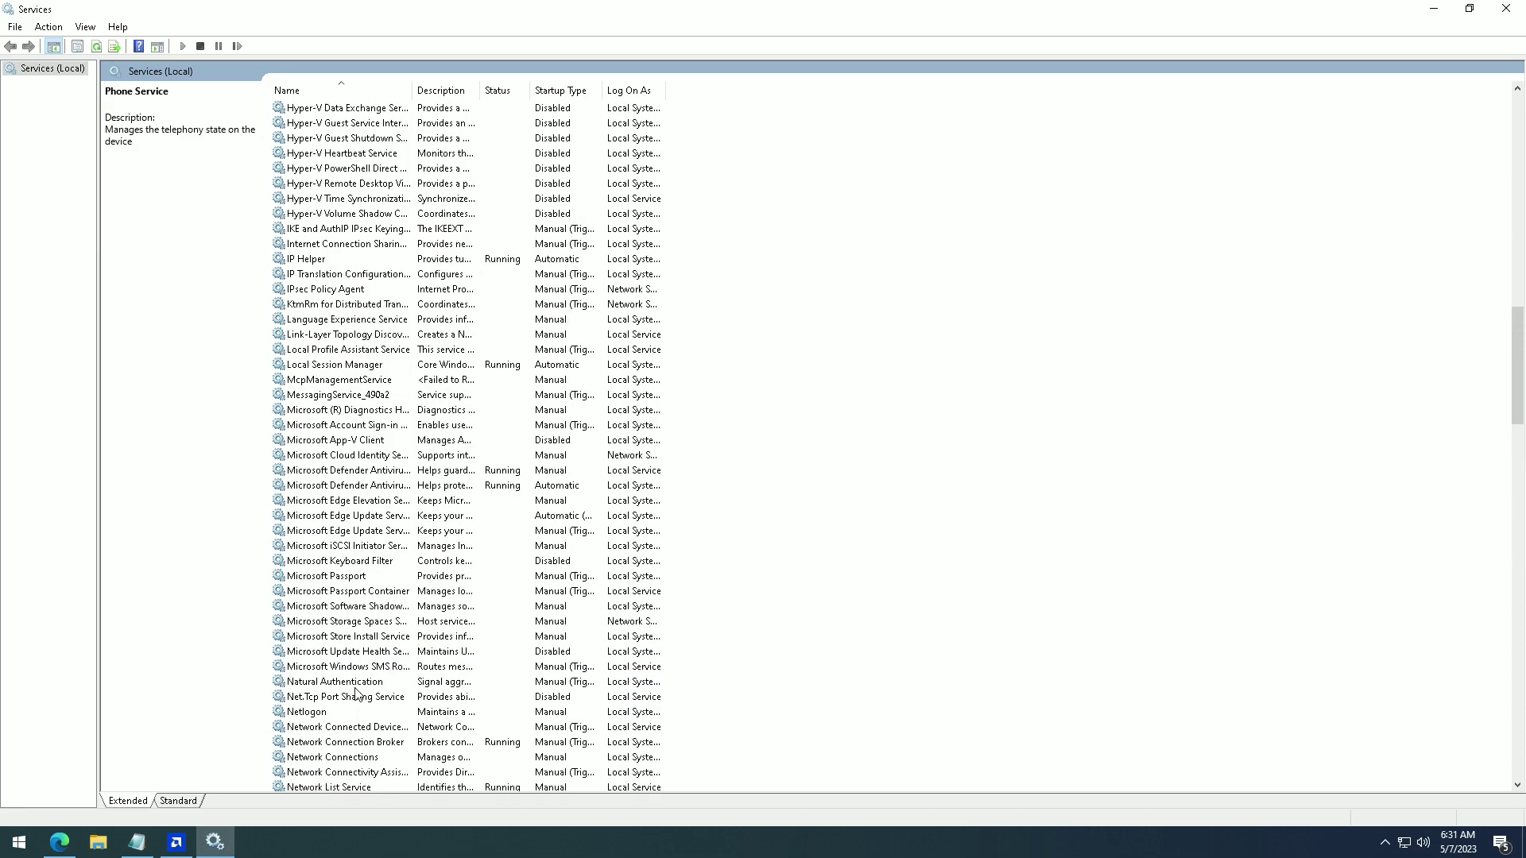
pyautogui.scroll(4, 353, 716)
pyautogui.doubleClick(352, 700)
pyautogui.press('Return')
pyautogui.scroll(6, 350, 727)
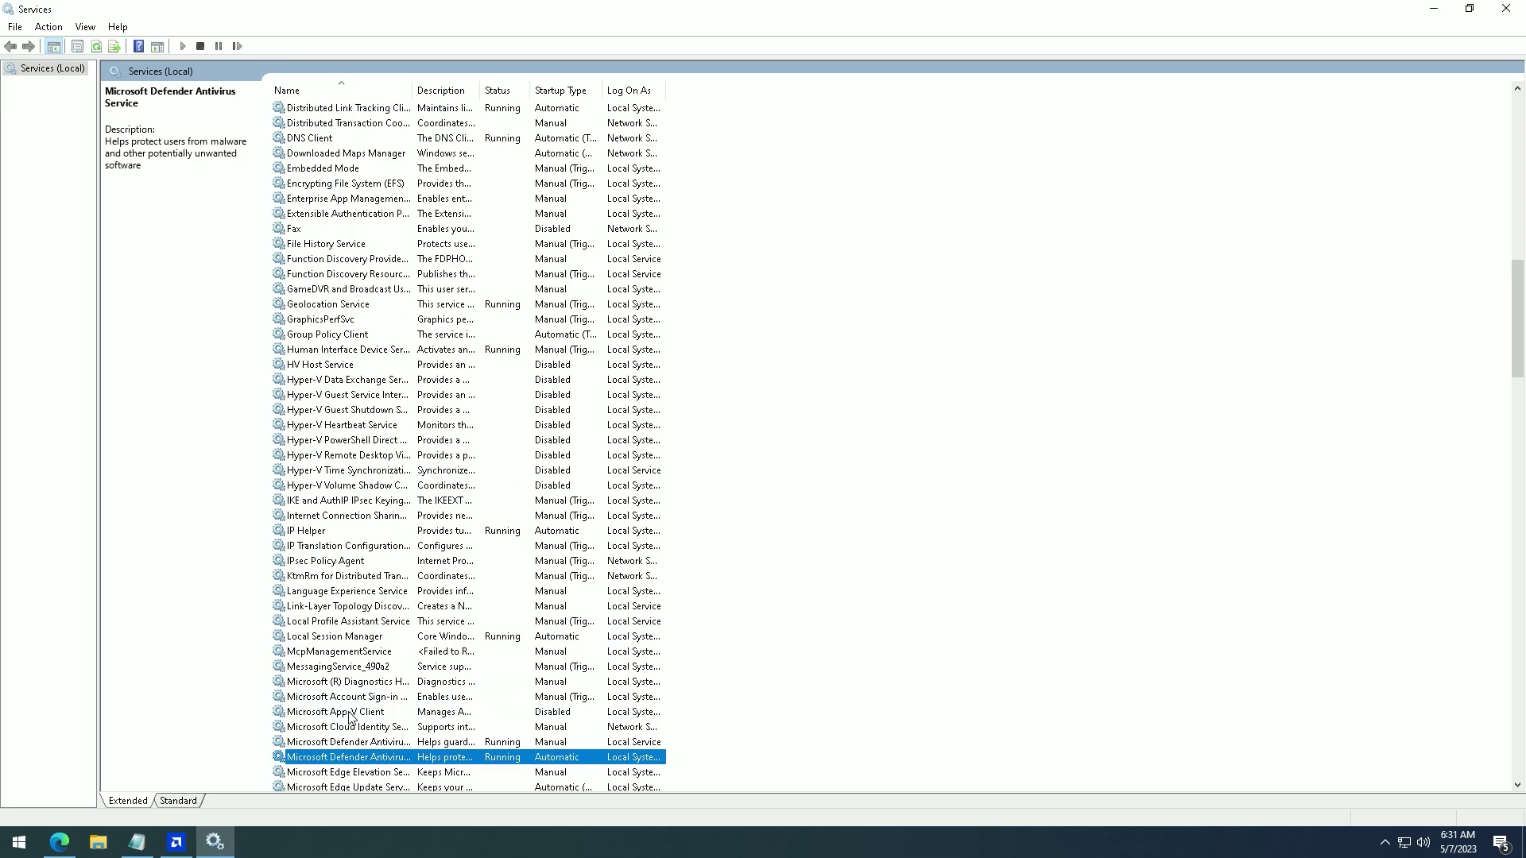
pyautogui.scroll(3, 347, 732)
pyautogui.doubleClick(349, 696)
pyautogui.press('Return')
pyautogui.scroll(1, 345, 721)
pyautogui.doubleClick(318, 635)
pyautogui.press('Return')
# - Set the Bluetooth User Support and Bluetooth Support services to Disabled
pyautogui.scroll(5, 316, 674)
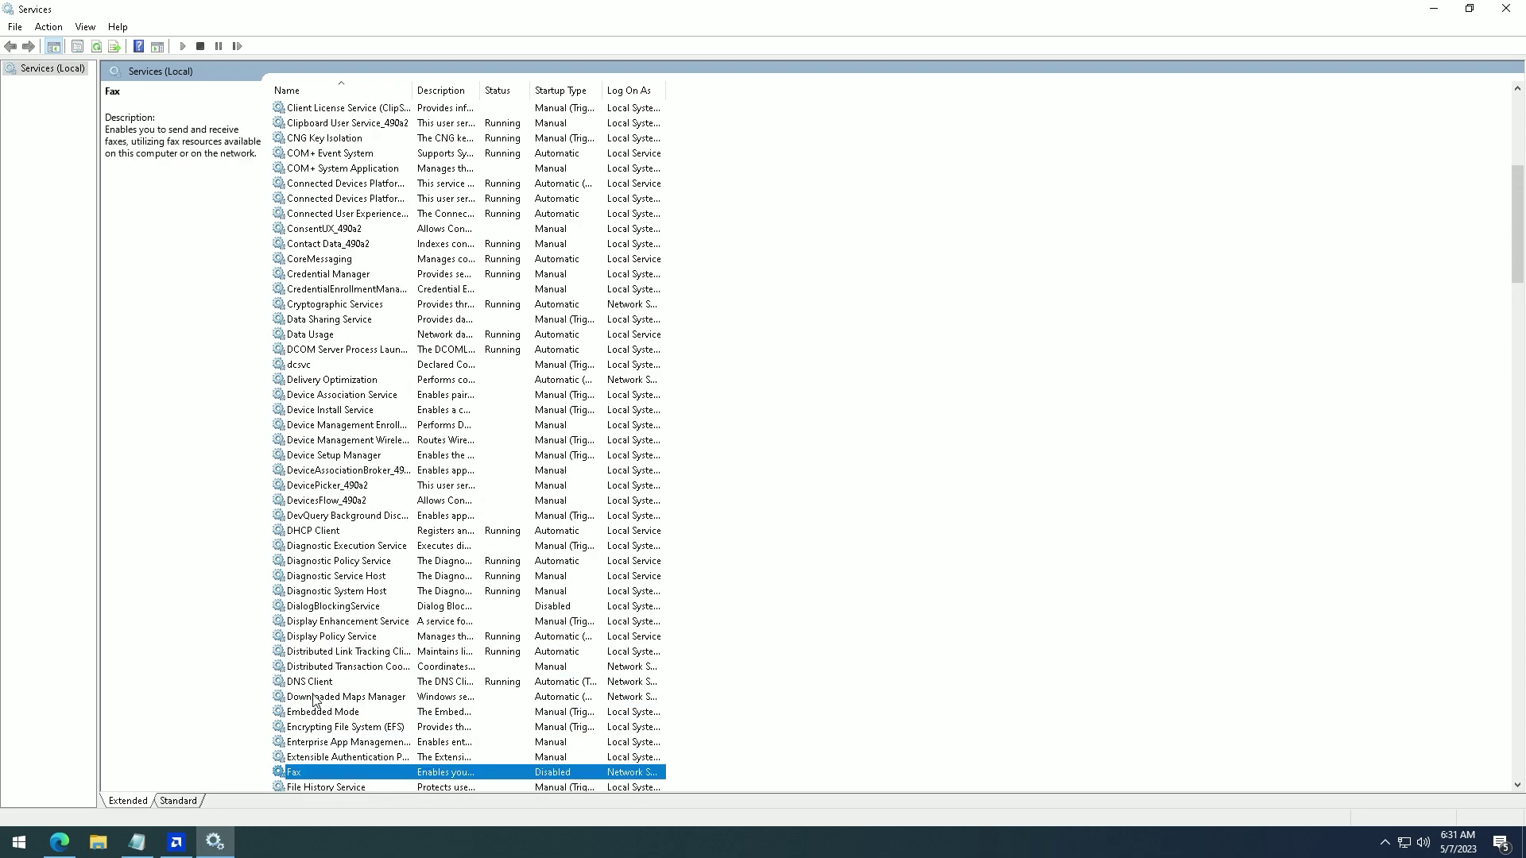
pyautogui.scroll(7, 334, 660)
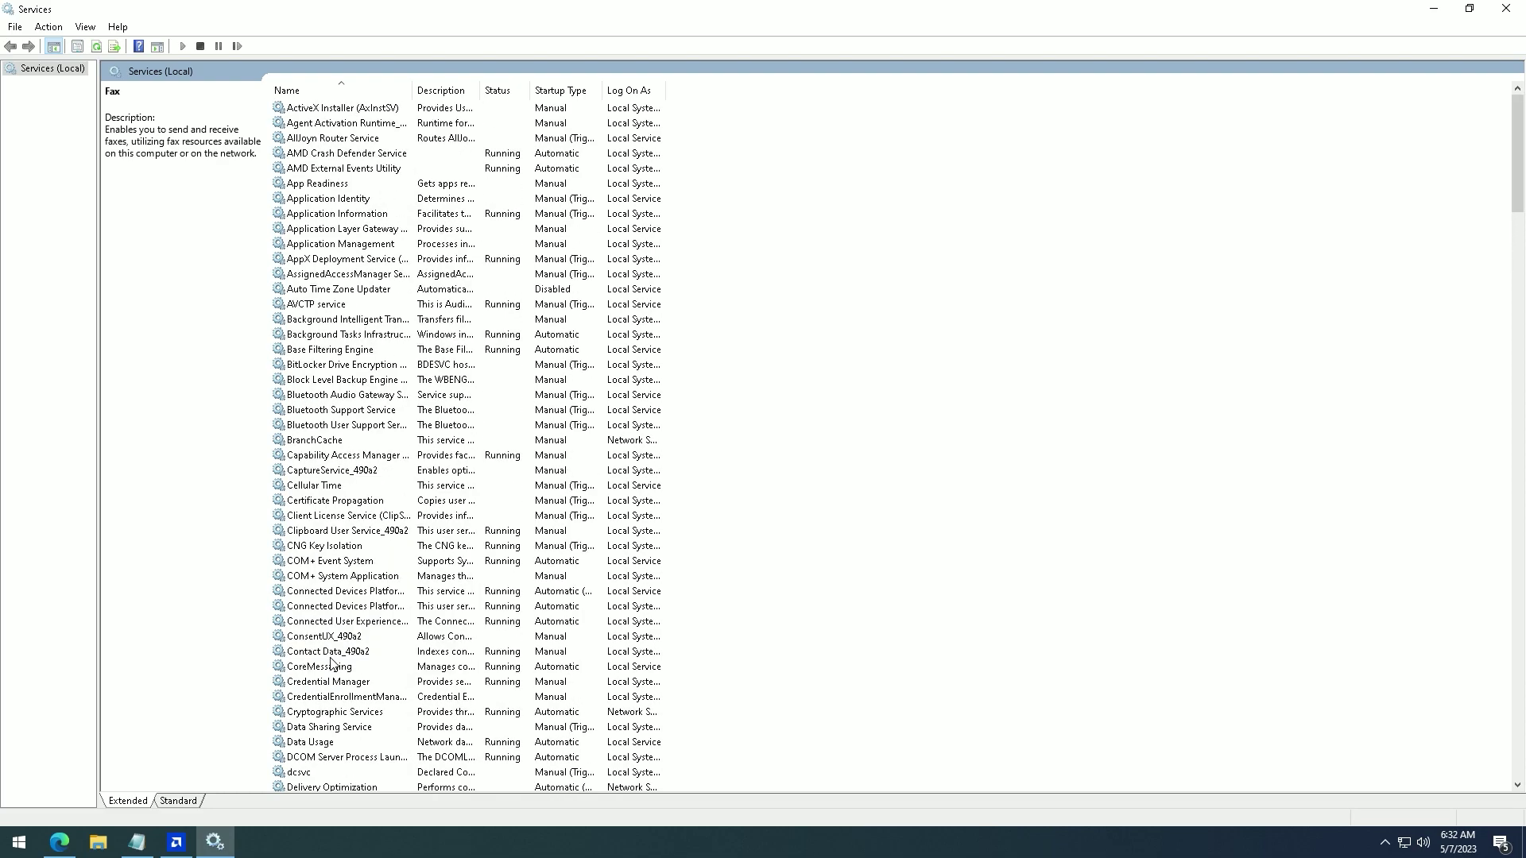
pyautogui.doubleClick(342, 425)
pyautogui.click(719, 403)
pyautogui.click(717, 448)
pyautogui.click(760, 580)
pyautogui.doubleClick(342, 409)
pyautogui.click(795, 403)
pyautogui.click(718, 448)
pyautogui.click(760, 581)
# - Disable Bluetooth Audio Gateway and Auto Time Zone Updater, then close Services
pyautogui.doubleClick(342, 394)
pyautogui.click(760, 581)
pyautogui.doubleClick(341, 288)
pyautogui.click(760, 581)
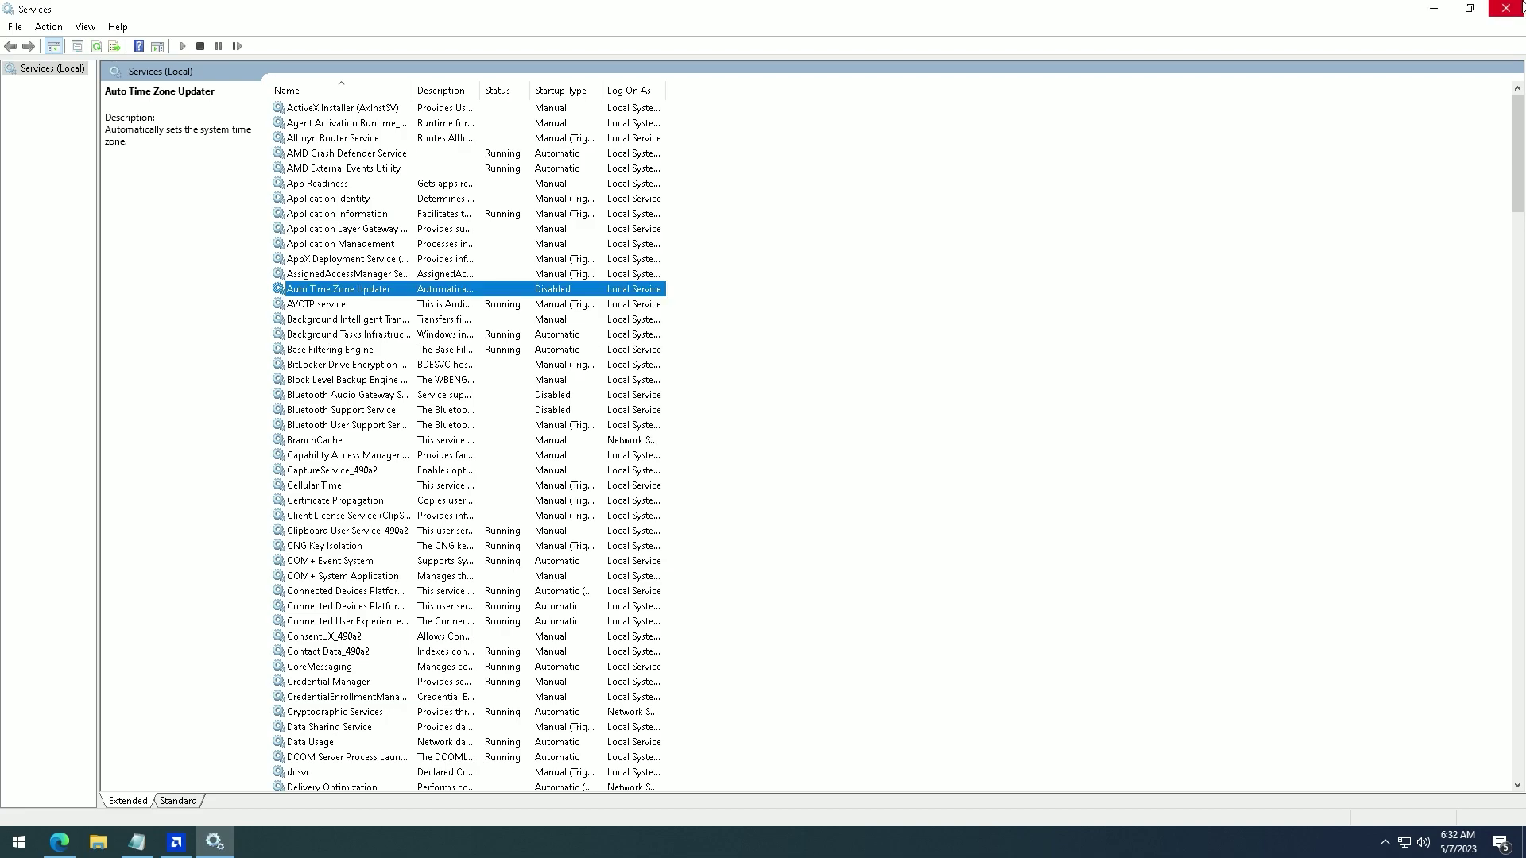
pyautogui.click(1468, 8)
pyautogui.click(691, 60)
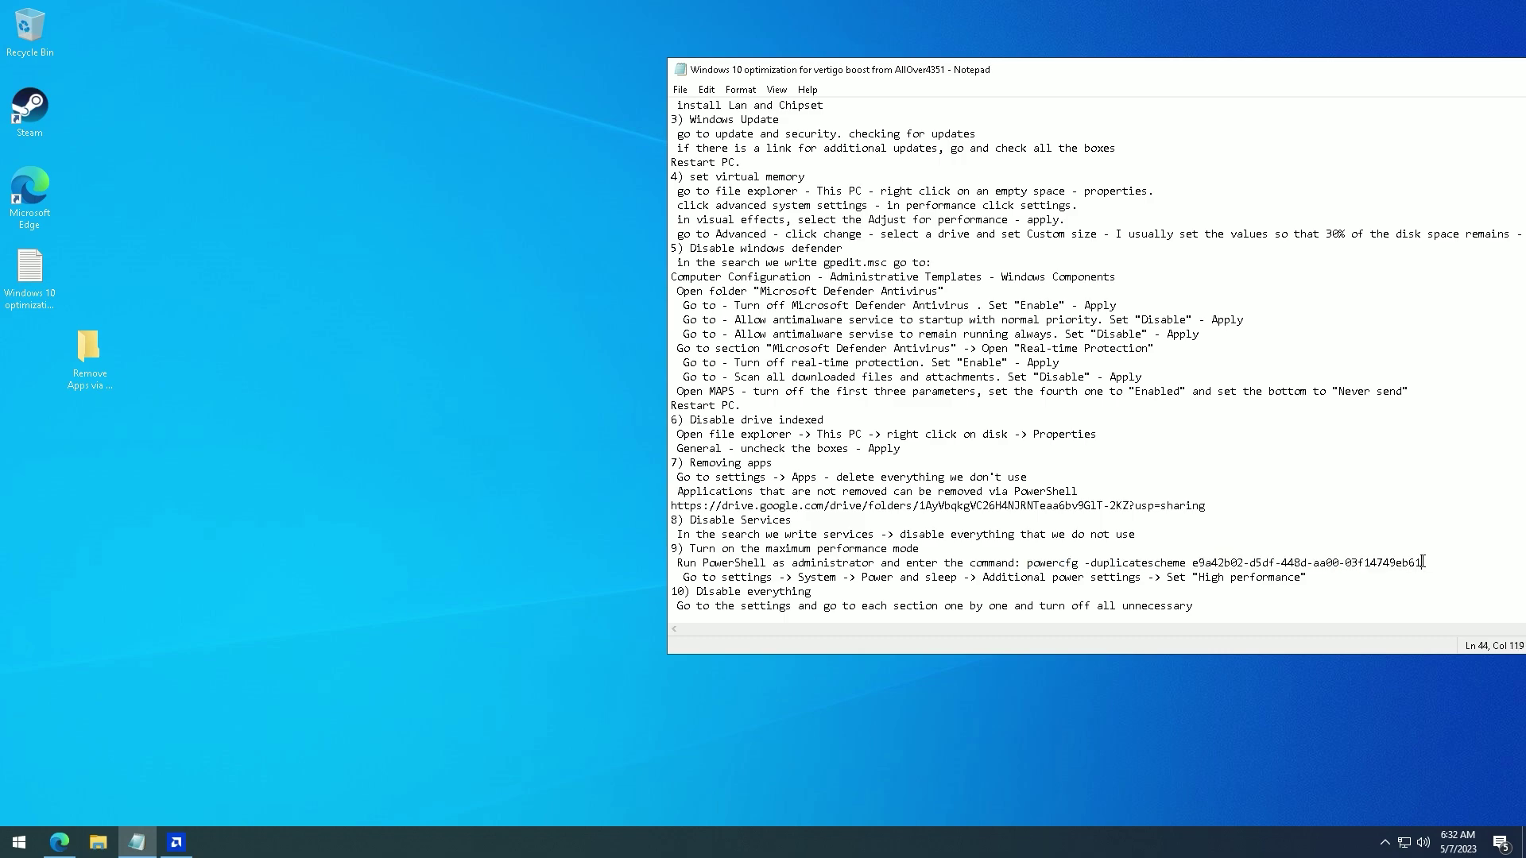
# - Add the Ultimate Performance power plan by running powercfg -duplicatescheme in admin PowerShell
pyautogui.press('super')
pyautogui.write('power')
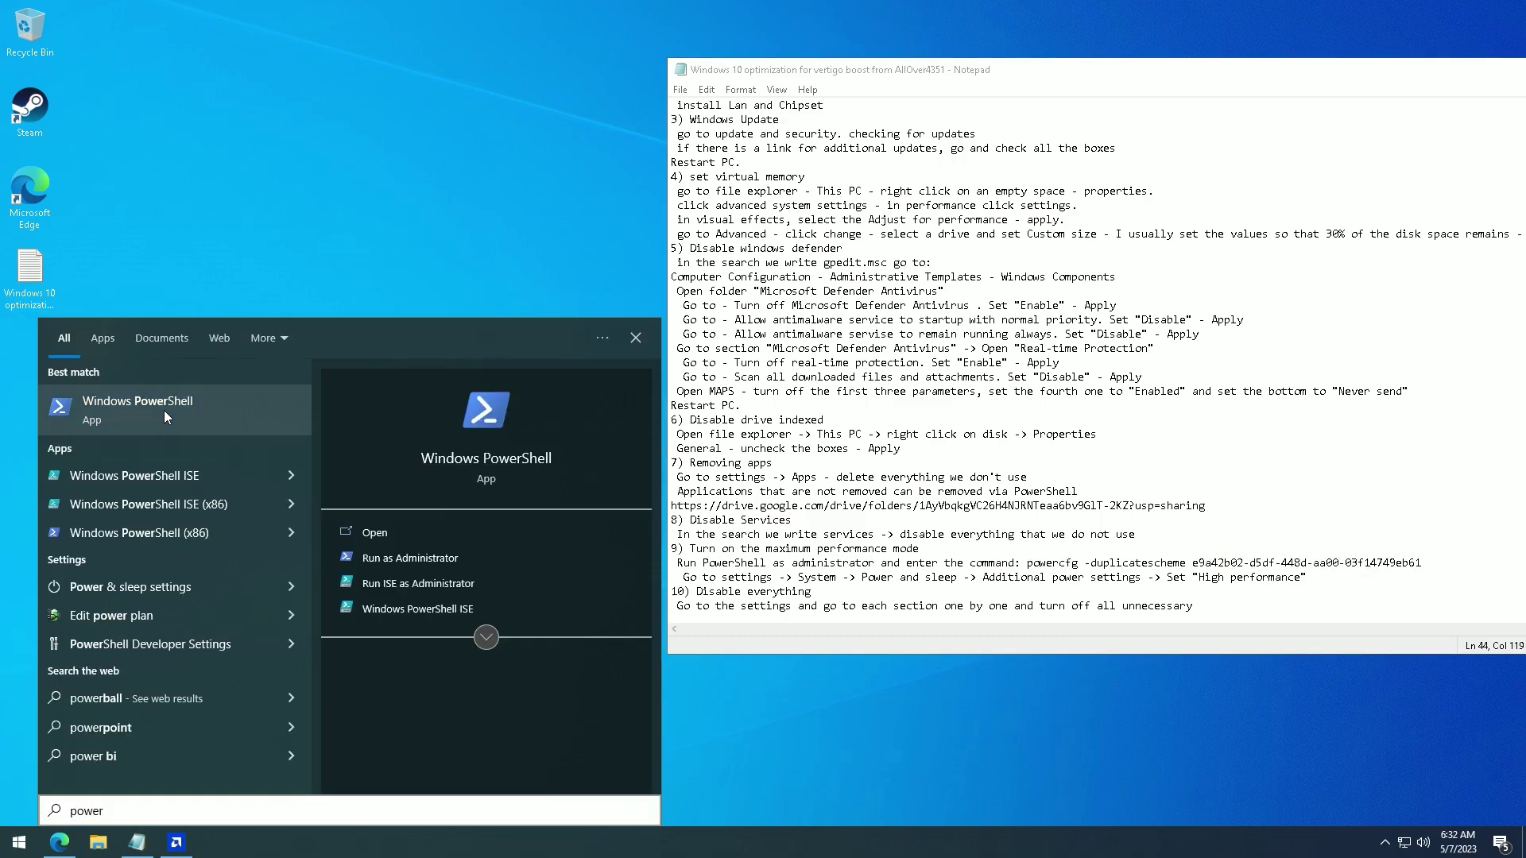
pyautogui.keyDown('ctrl'); pyautogui.keyDown('shift'); pyautogui.click(195, 436); pyautogui.keyUp('shift'); pyautogui.keyUp('ctrl')
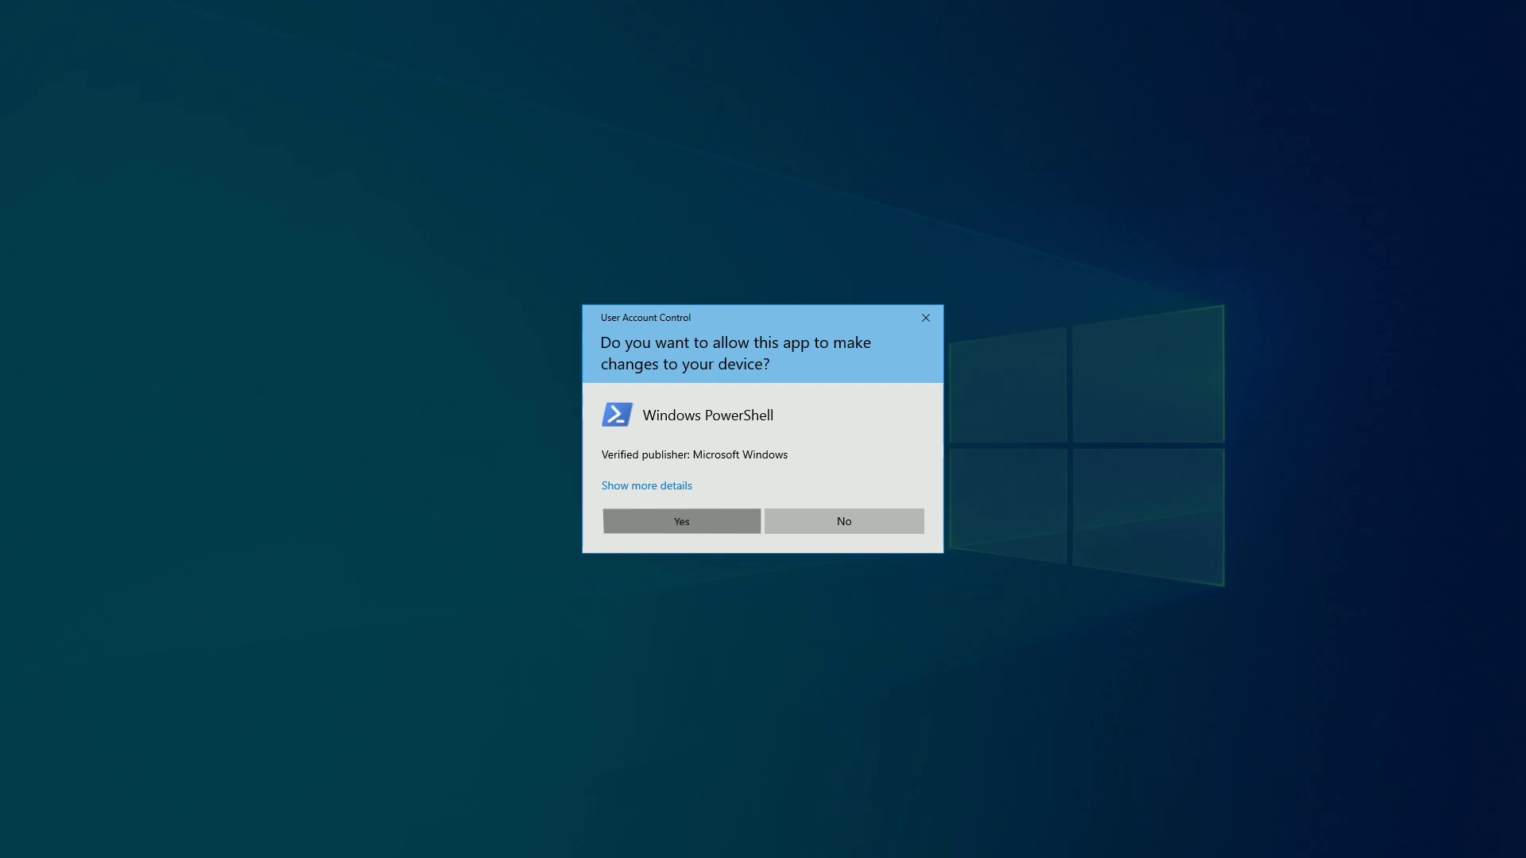
pyautogui.click(613, 529)
pyautogui.rightClick(432, 351)
pyautogui.press('Return')
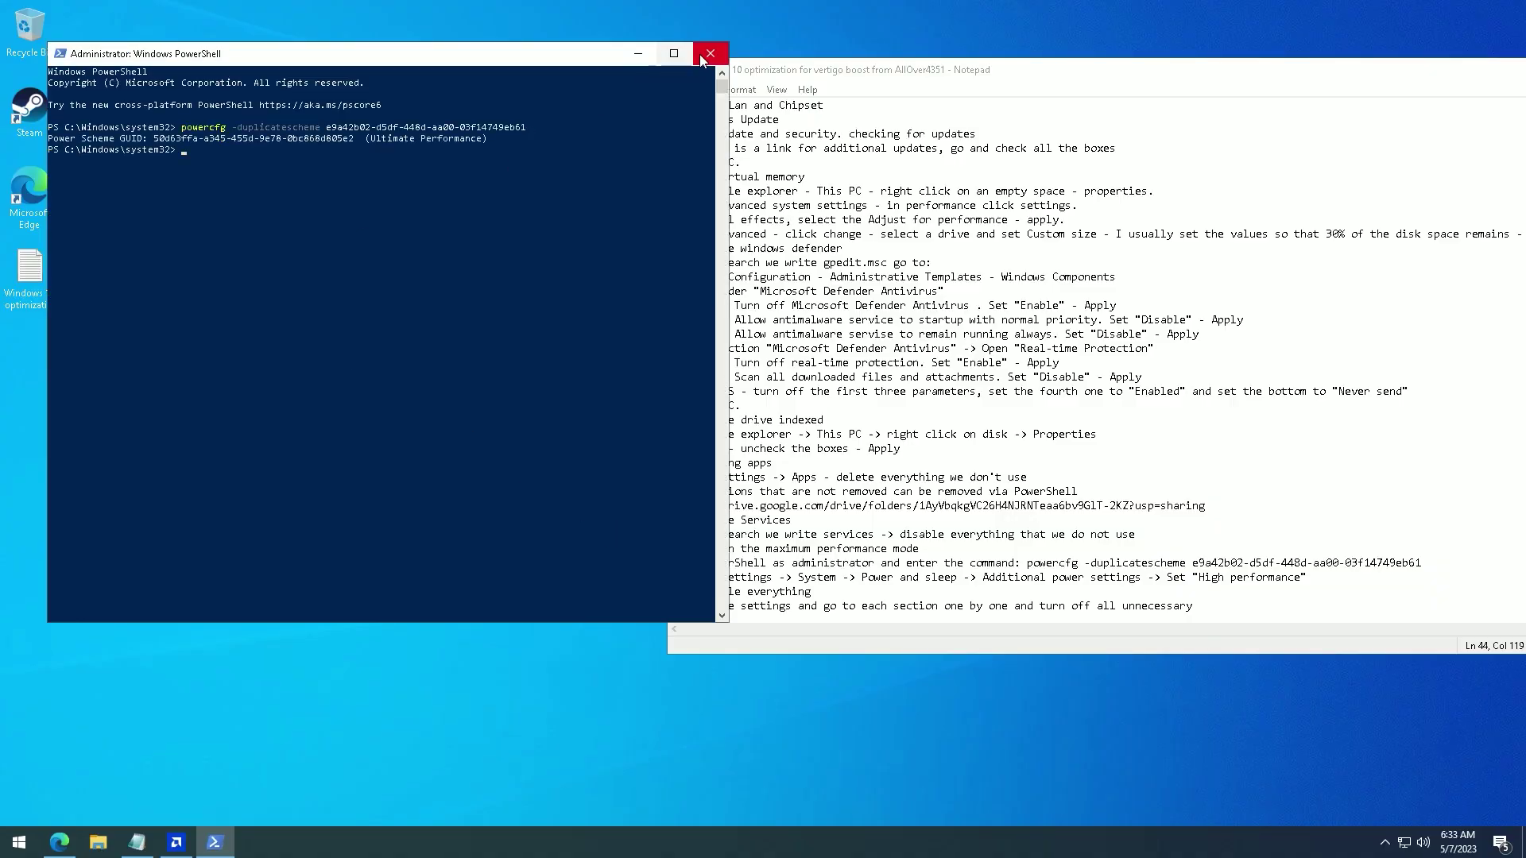
pyautogui.click(709, 54)
# - In Power & sleep settings, set the plugged-in screen timeout to Never
pyautogui.press('super')
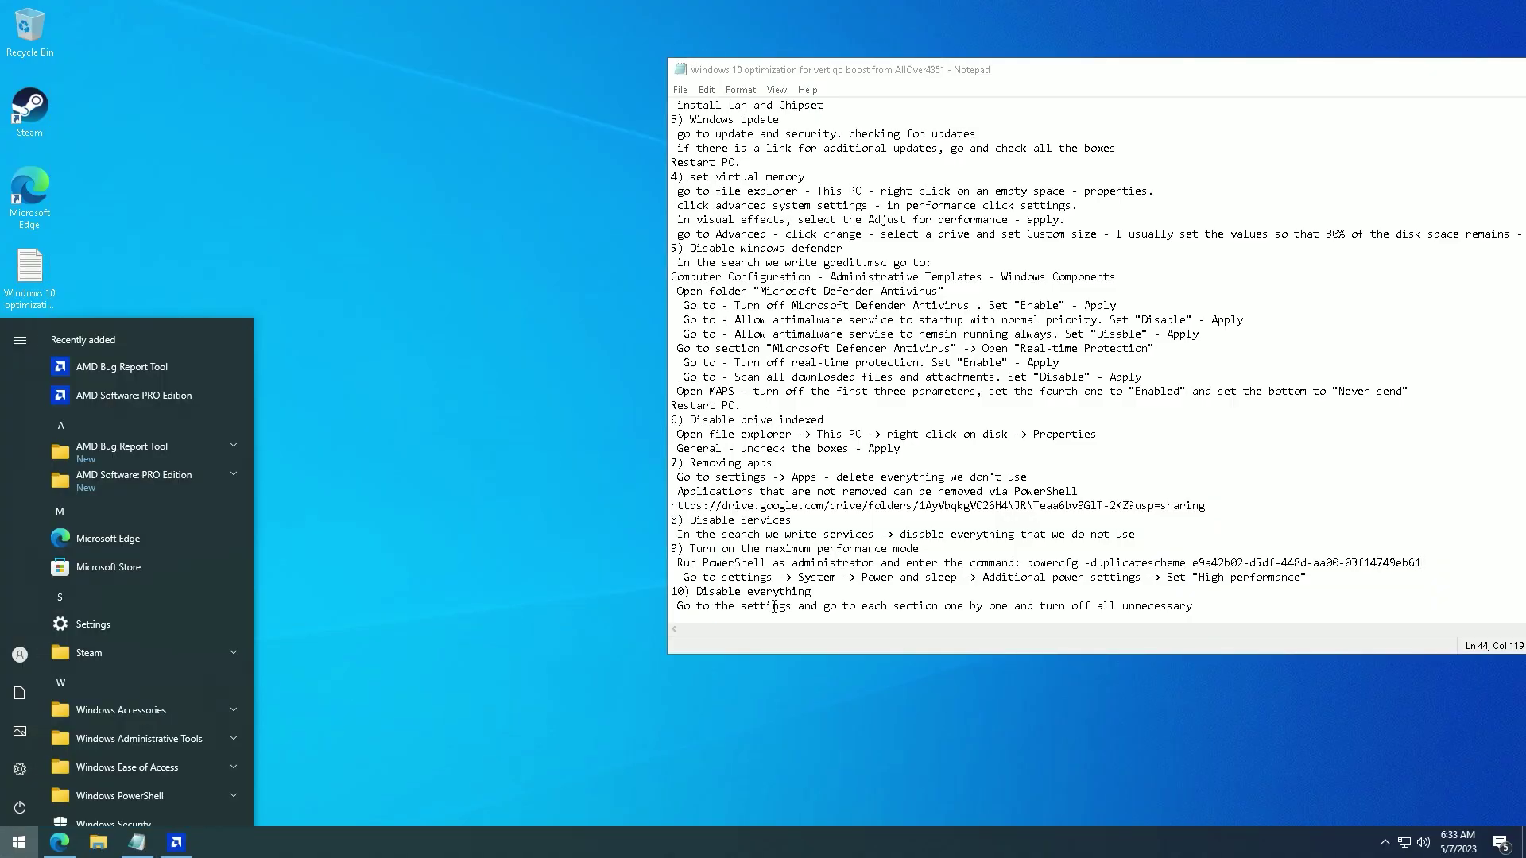
pyautogui.click(20, 769)
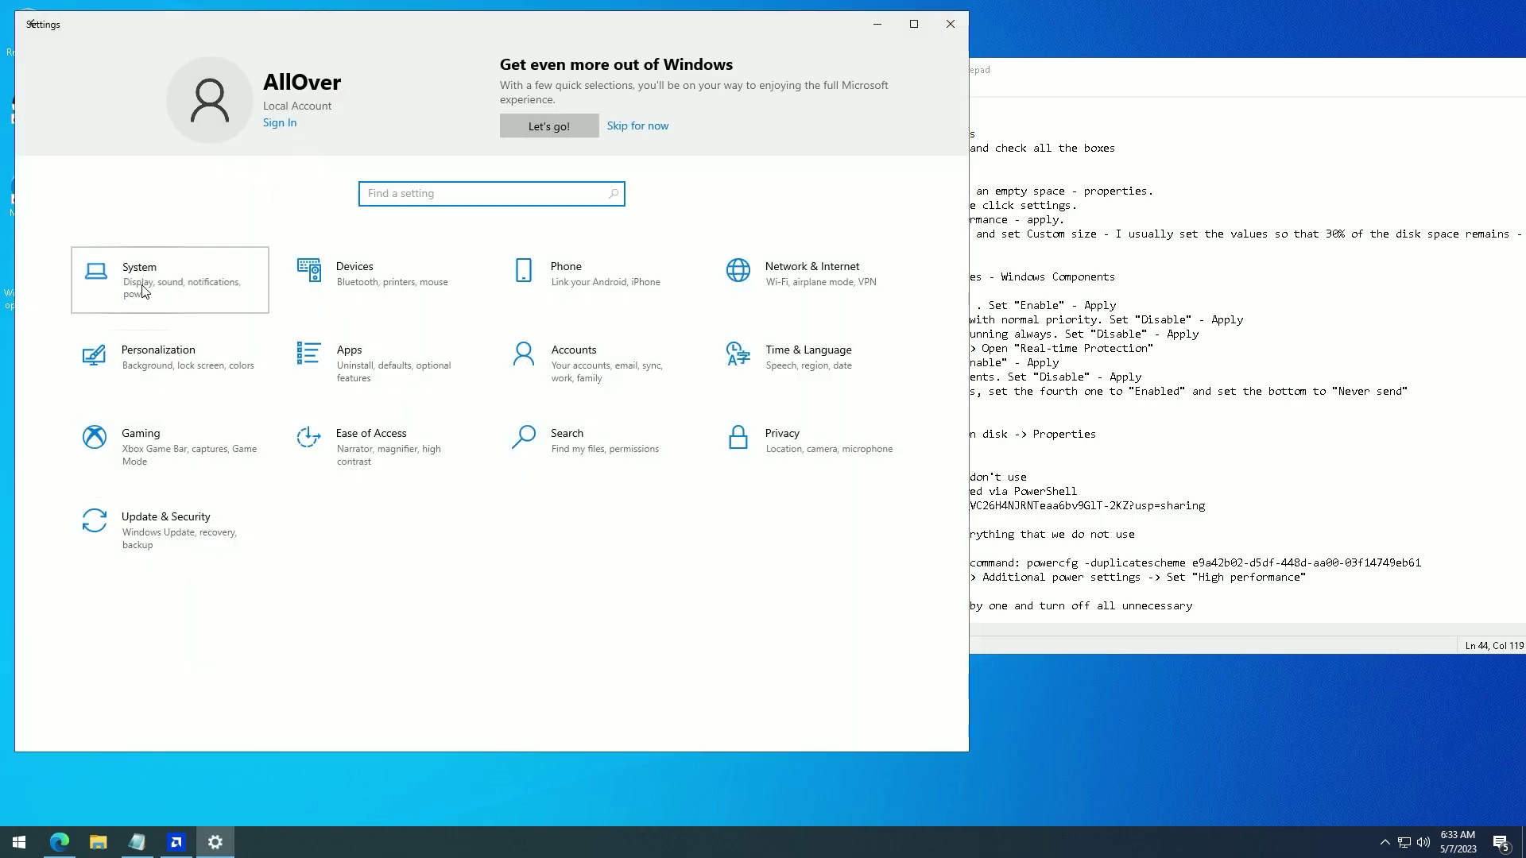
pyautogui.click(1127, 77)
pyautogui.click(45, 349)
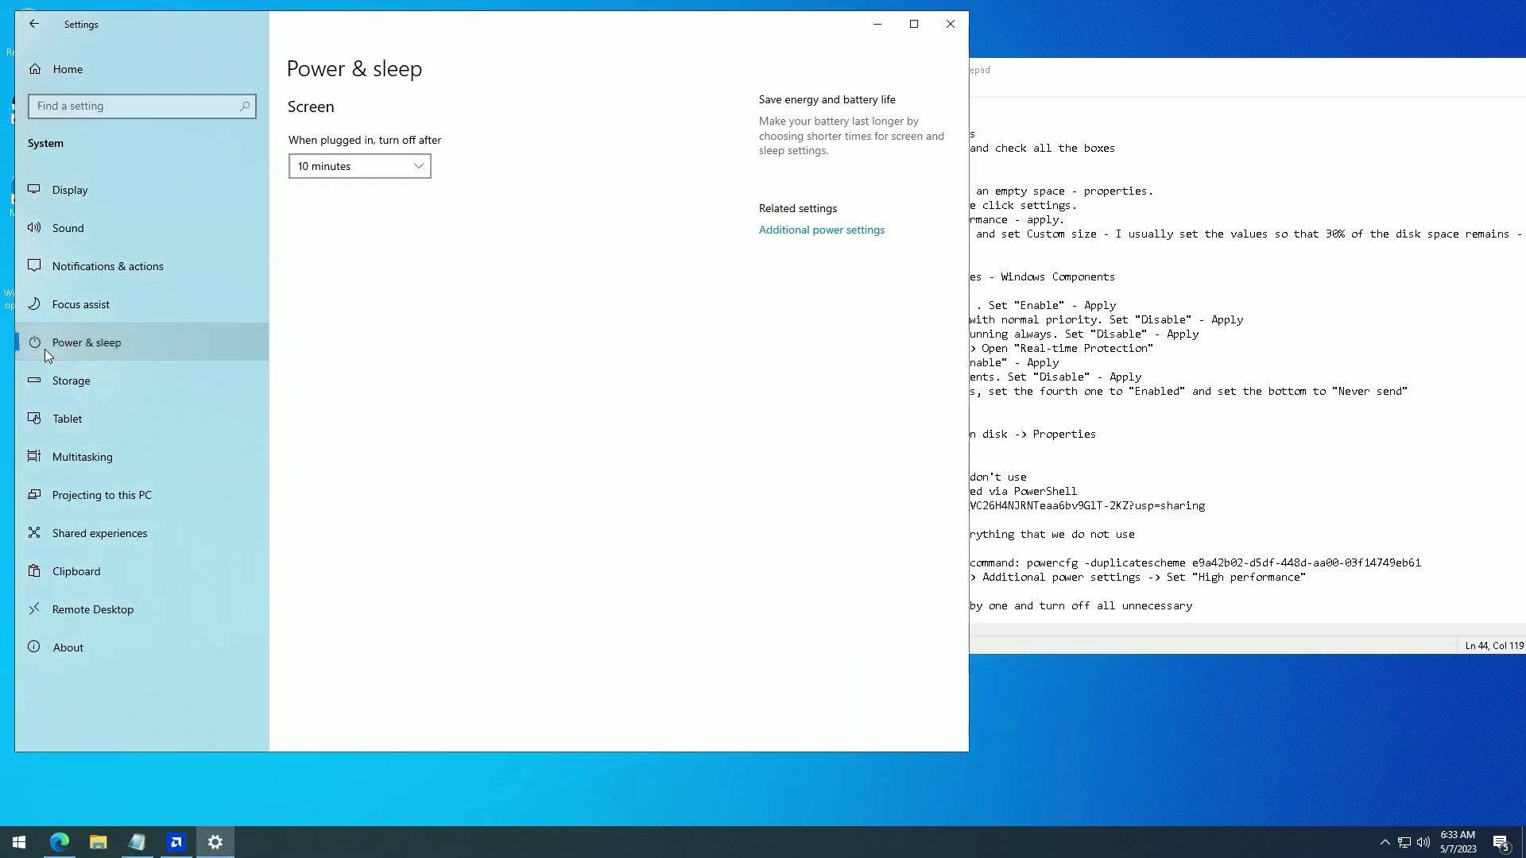
pyautogui.click(340, 168)
pyautogui.press('End')
pyautogui.press('Return')
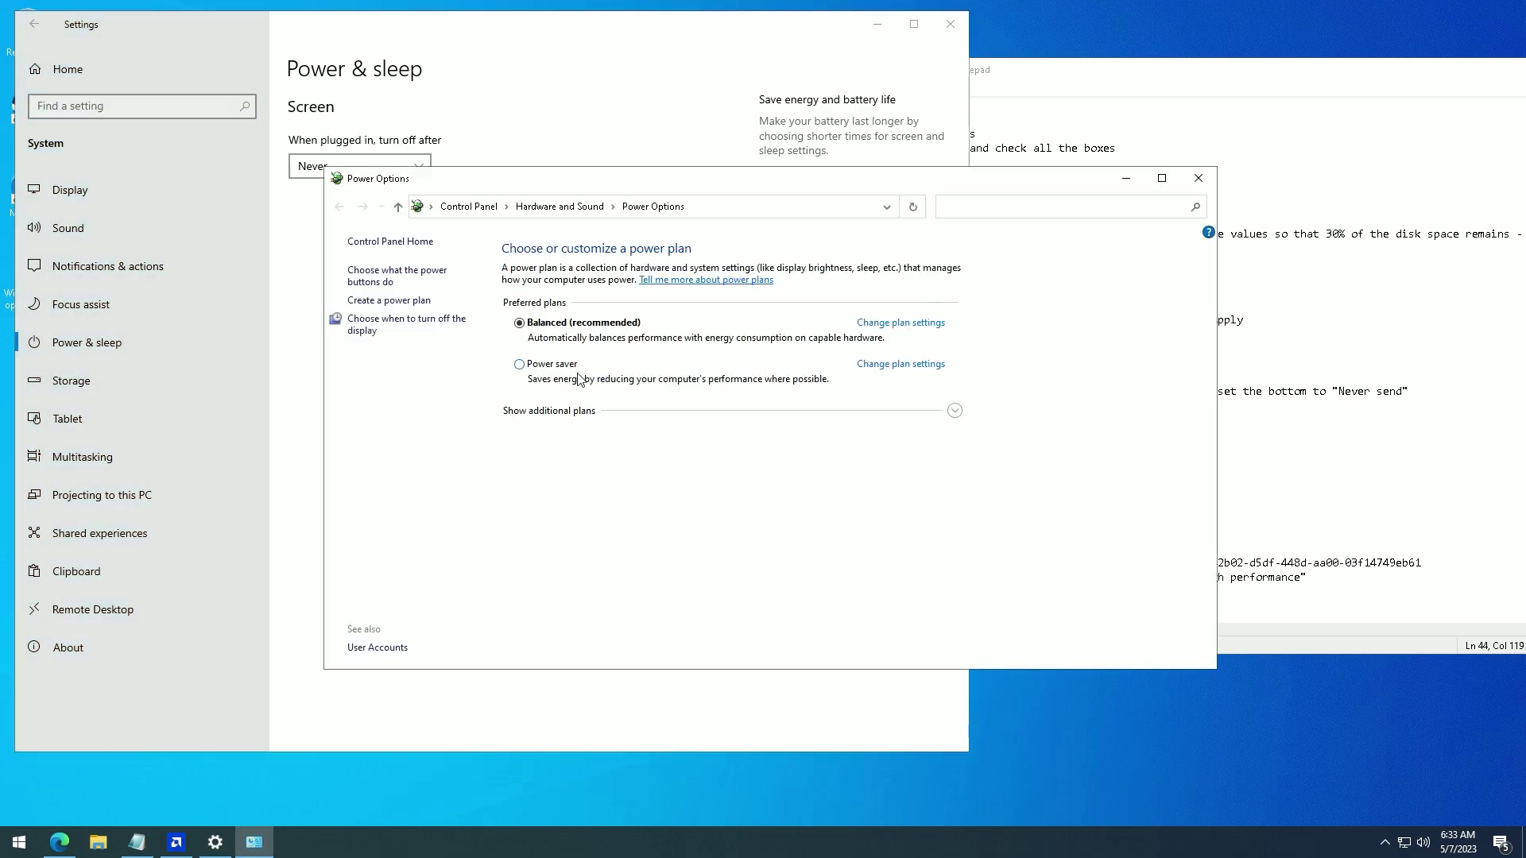
pyautogui.click(1197, 178)
pyautogui.click(951, 24)
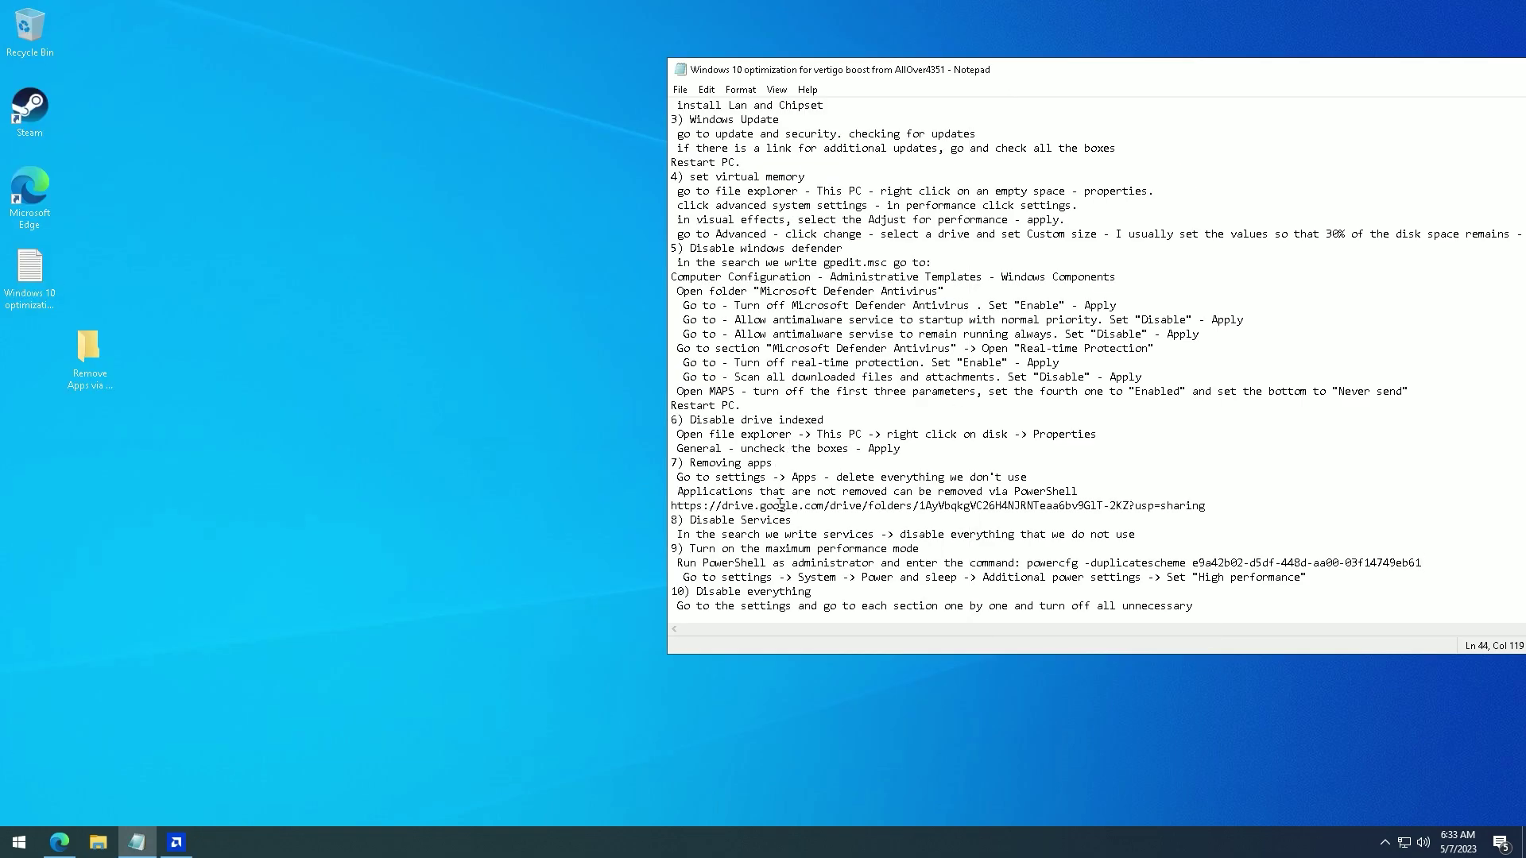
# - Restart the computer from the Start menu's power options
pyautogui.click(19, 841)
pyautogui.click(19, 808)
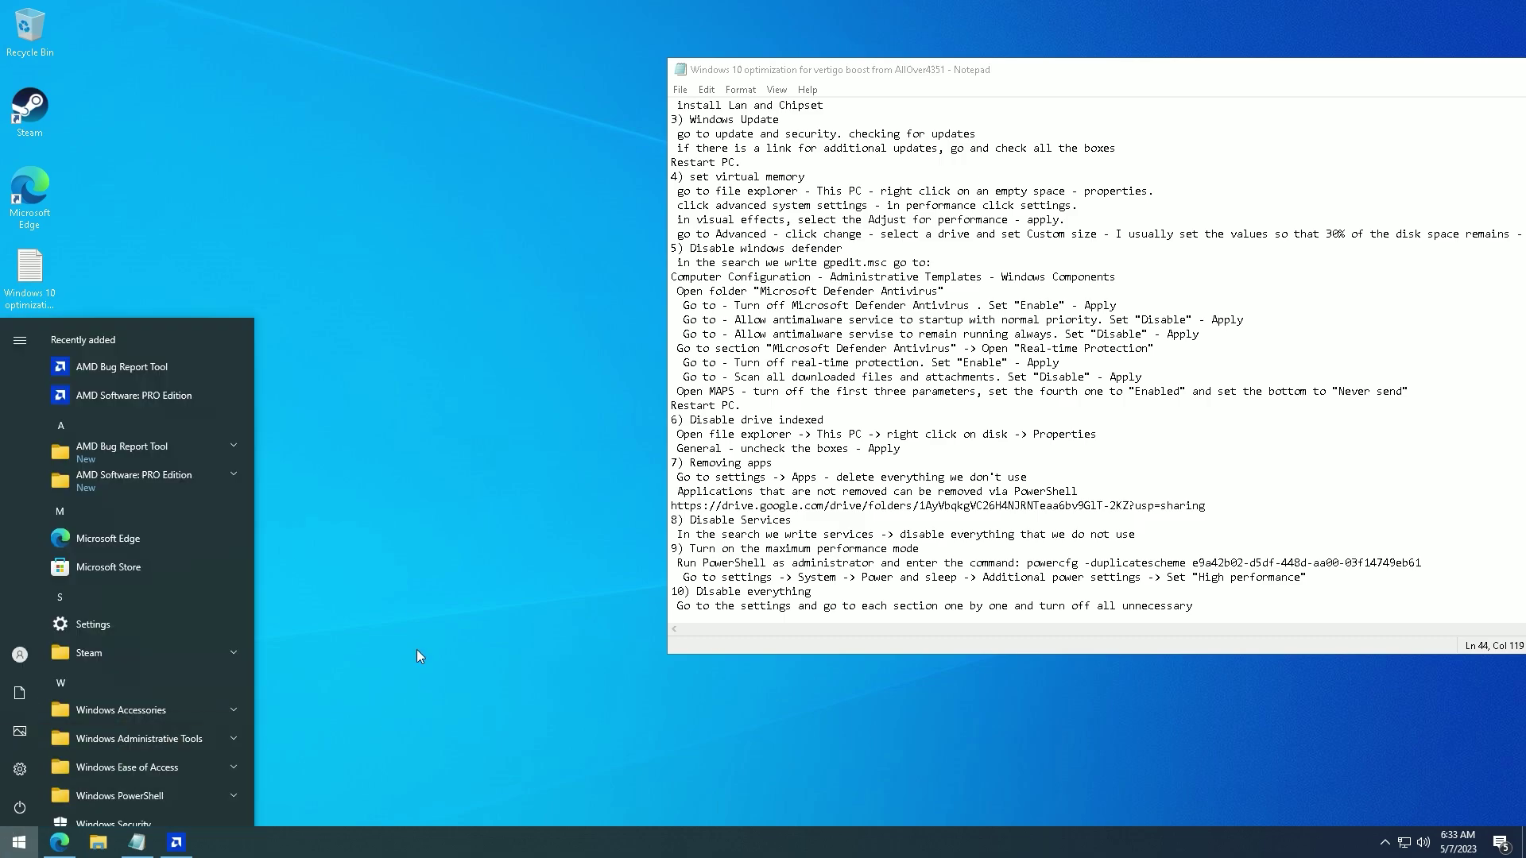
pyautogui.click(64, 766)
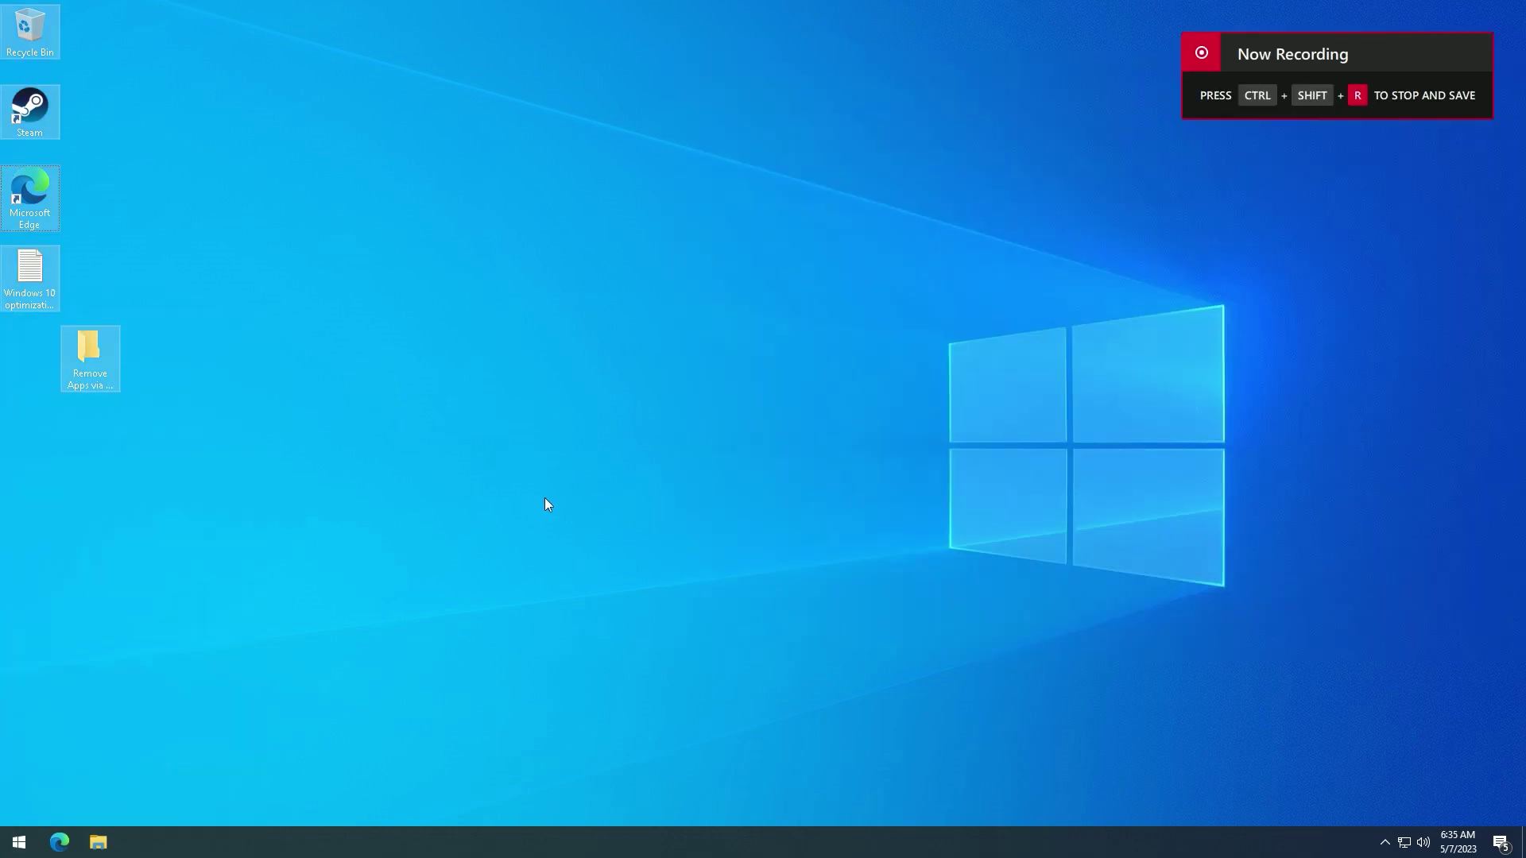
# - After rebooting, review the Display settings in Settings, then lower the Sound volume from 97 to 80
pyautogui.click(19, 841)
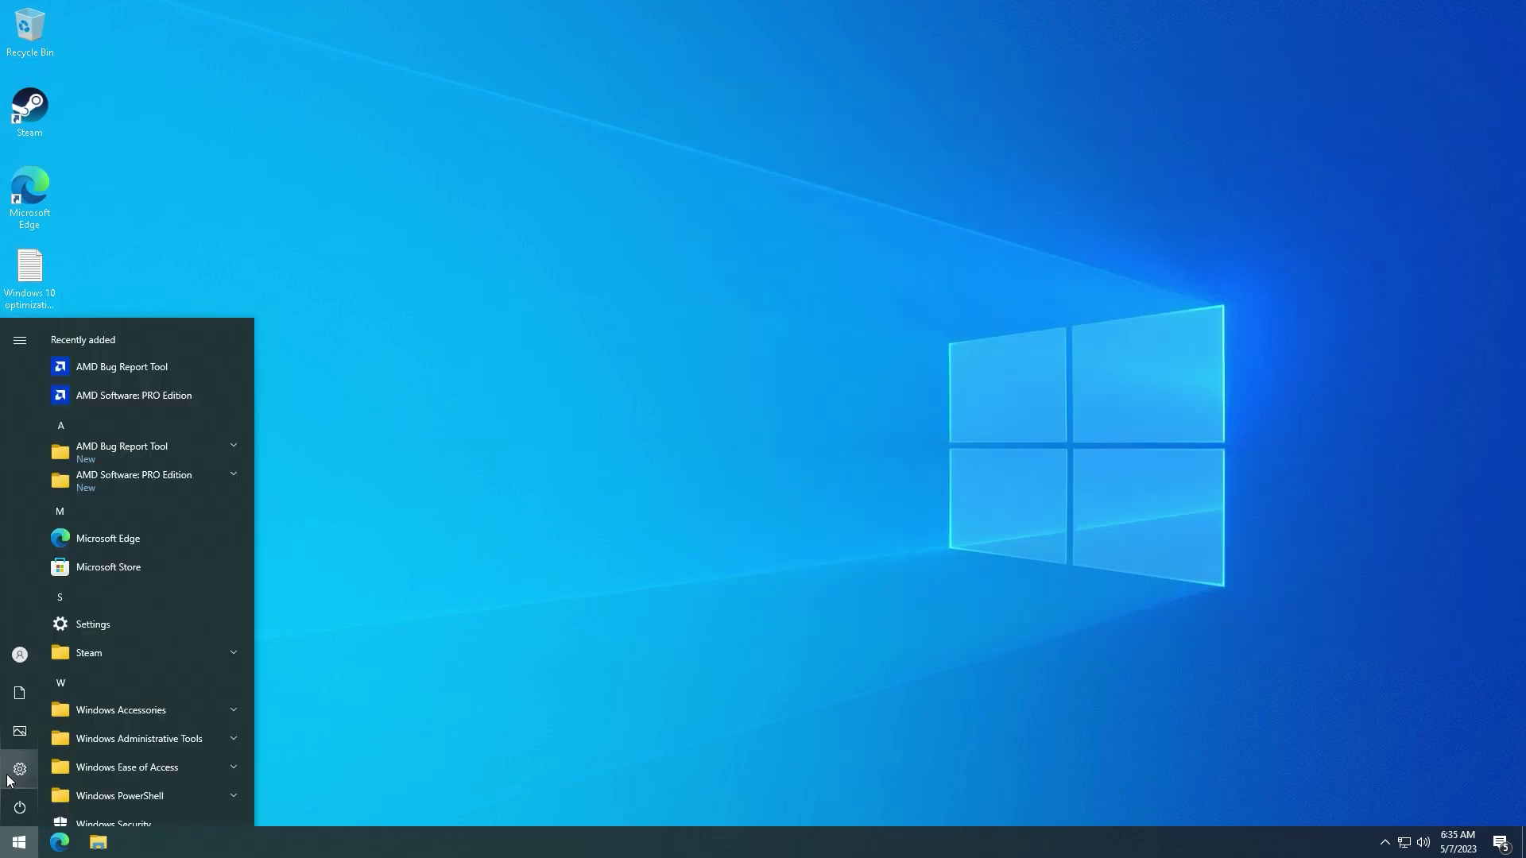
pyautogui.click(19, 769)
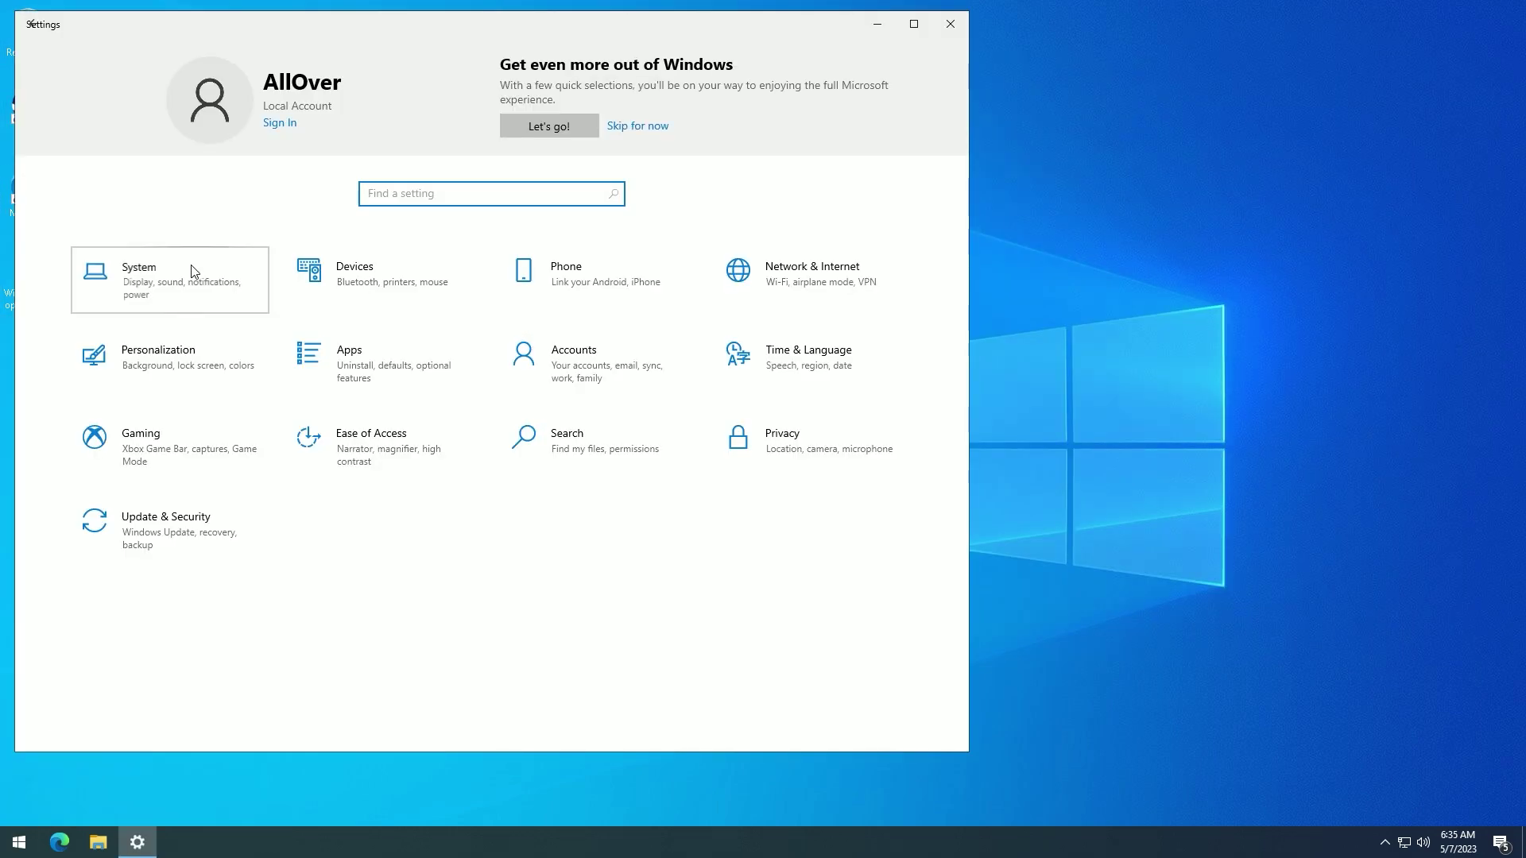
pyautogui.click(198, 273)
pyautogui.click(352, 736)
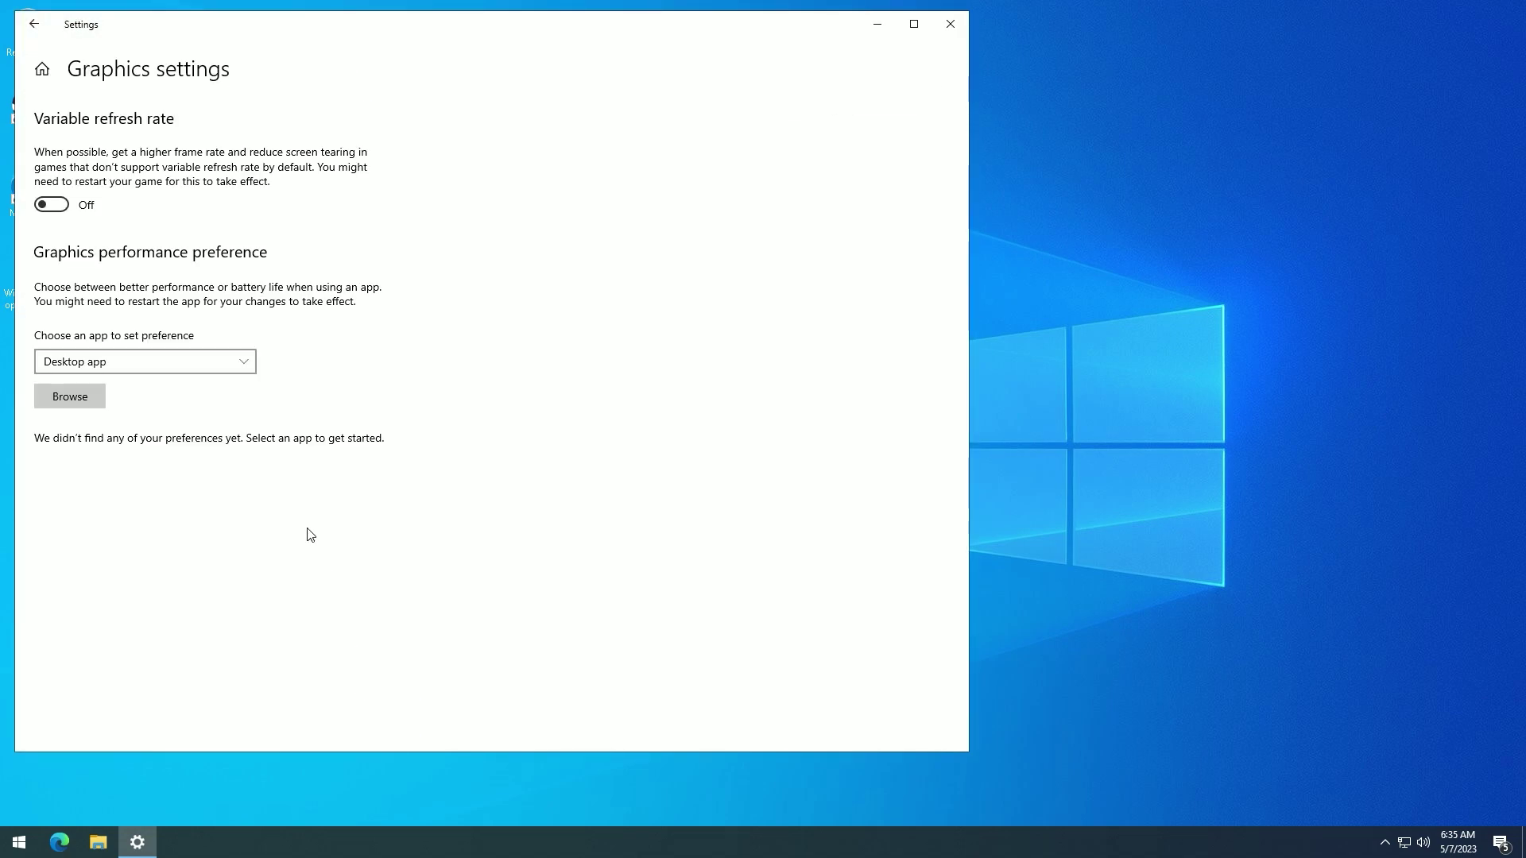
pyautogui.click(34, 24)
pyautogui.click(68, 228)
pyautogui.moveTo(480, 308); pyautogui.dragTo(463, 309)
pyautogui.scroll(-1, 426, 368)
# - Turn off the notification options and notifications from app senders
pyautogui.click(107, 266)
pyautogui.click(295, 400)
pyautogui.click(295, 426)
pyautogui.click(296, 452)
pyautogui.click(295, 486)
pyautogui.click(295, 520)
pyautogui.click(531, 696)
# - Go through Focus assist and Power & sleep to the Storage page
pyautogui.click(119, 304)
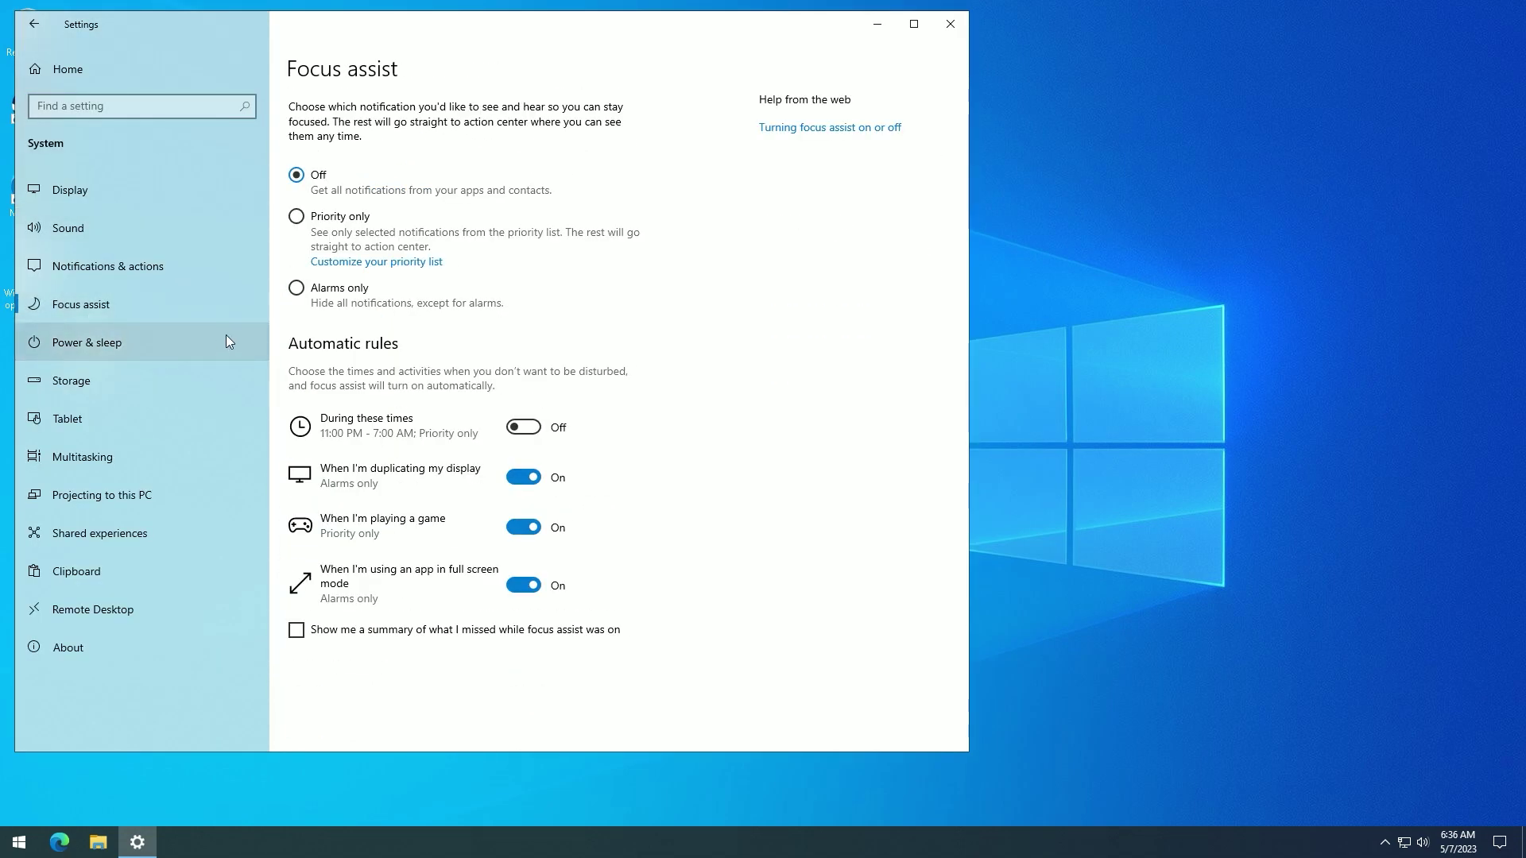
pyautogui.click(124, 346)
pyautogui.click(123, 382)
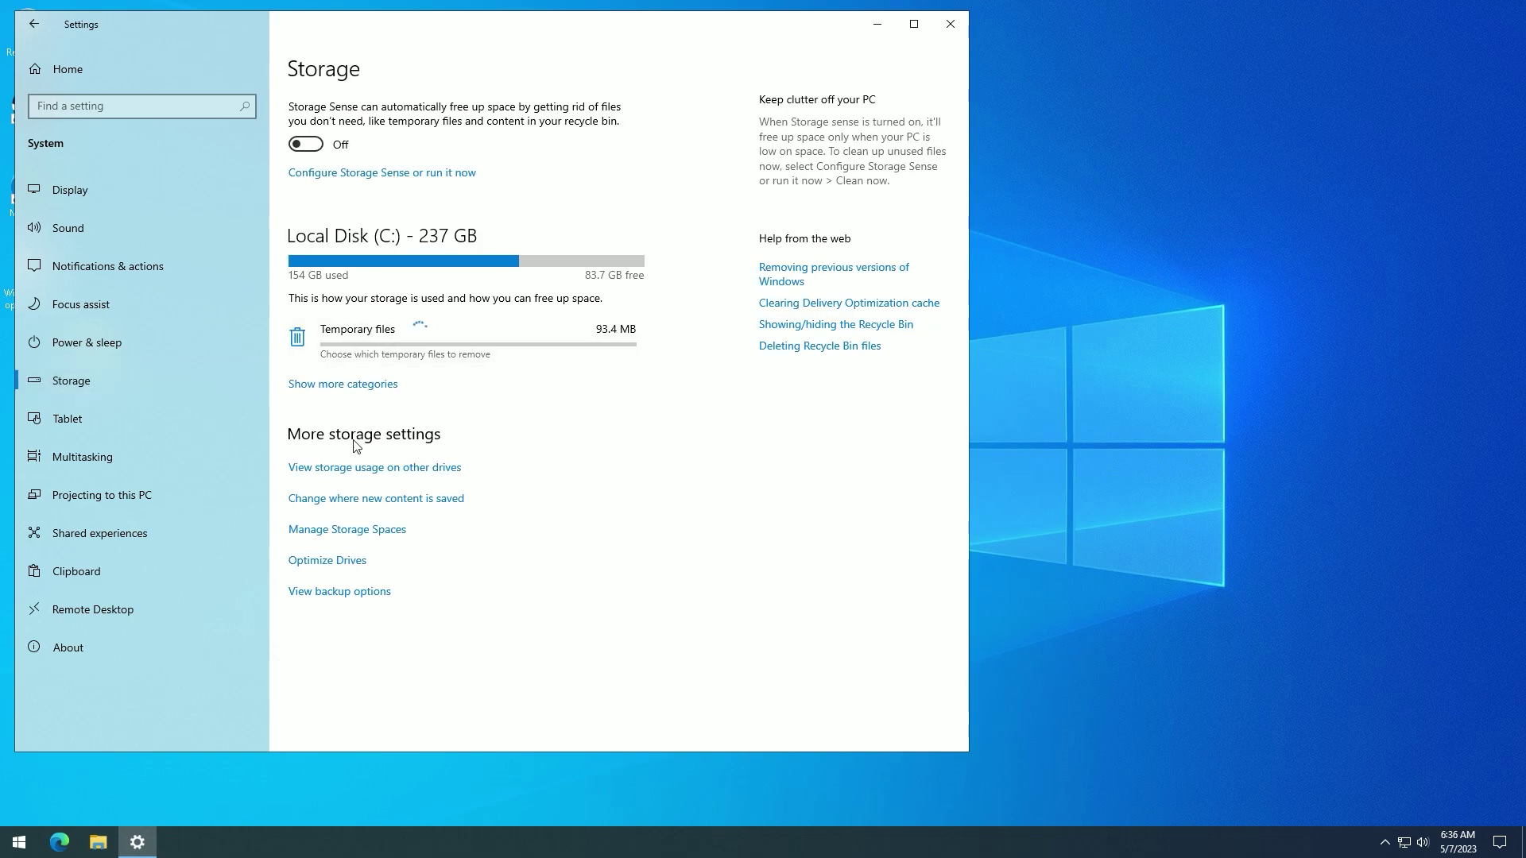